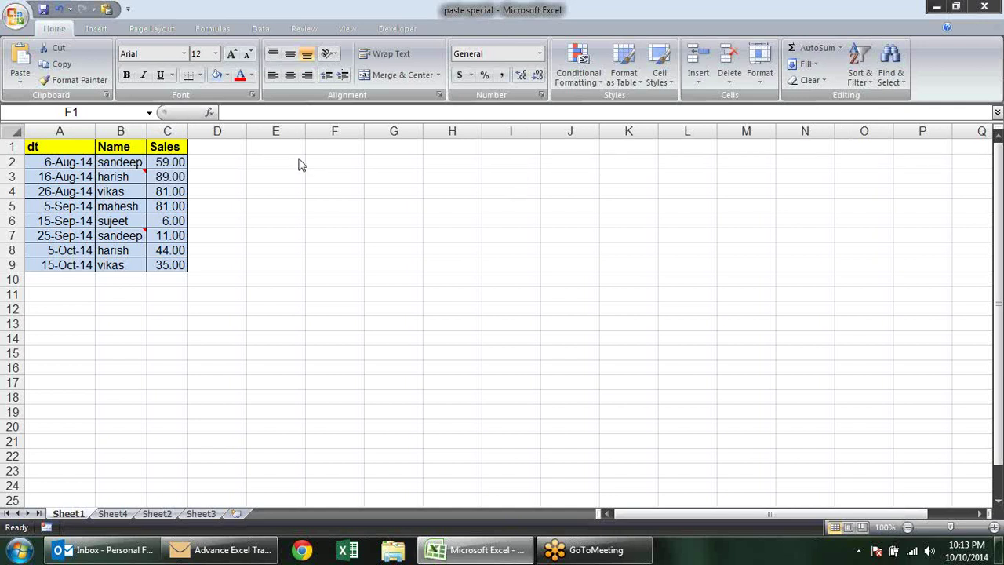
Step: Select cells F3, F1, E1 and E2 beside the table
{"action": "left_click", "coordinate": [323, 171]}
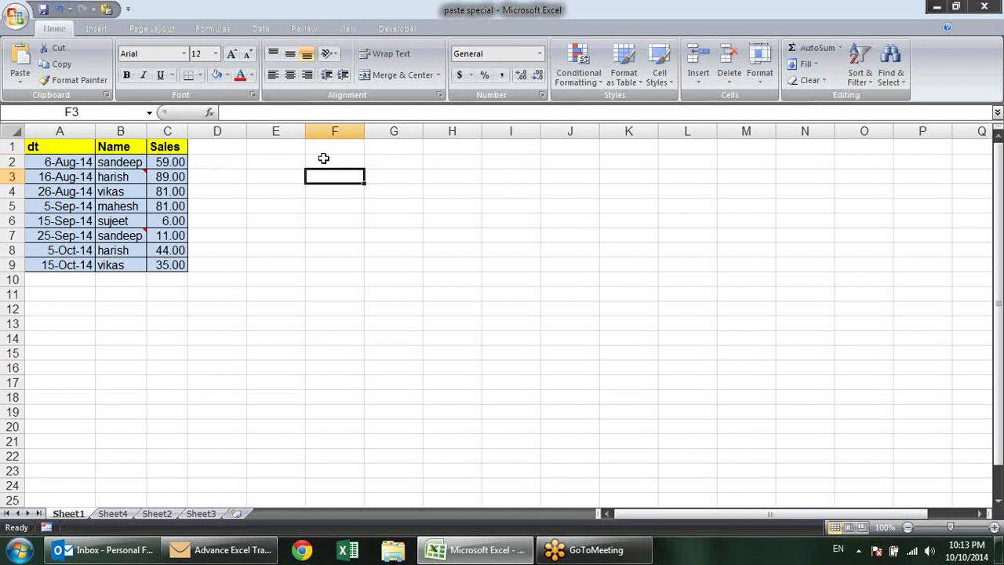
{"action": "left_click", "coordinate": [328, 150]}
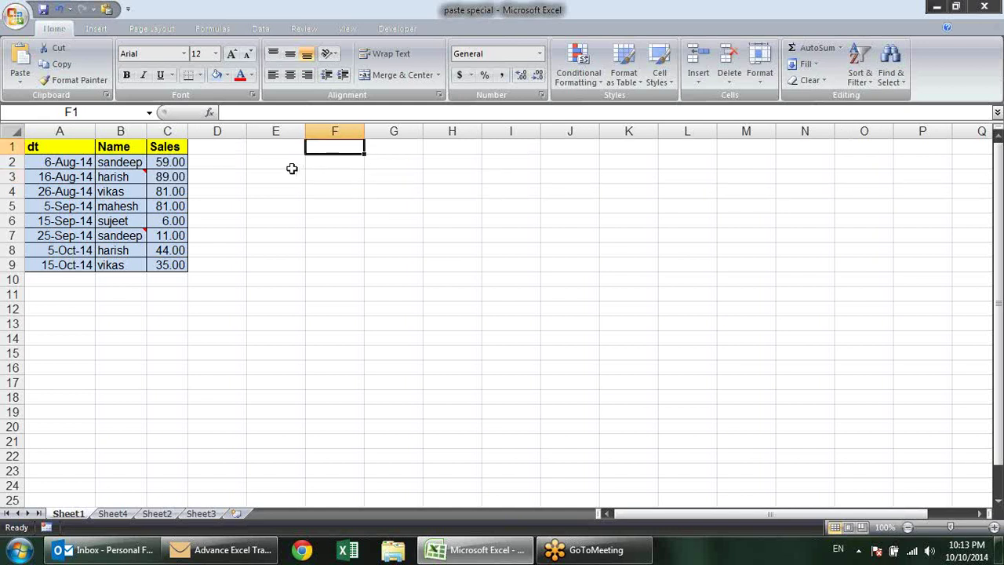
{"action": "left_click", "coordinate": [291, 161]}
{"action": "left_click", "coordinate": [298, 143]}
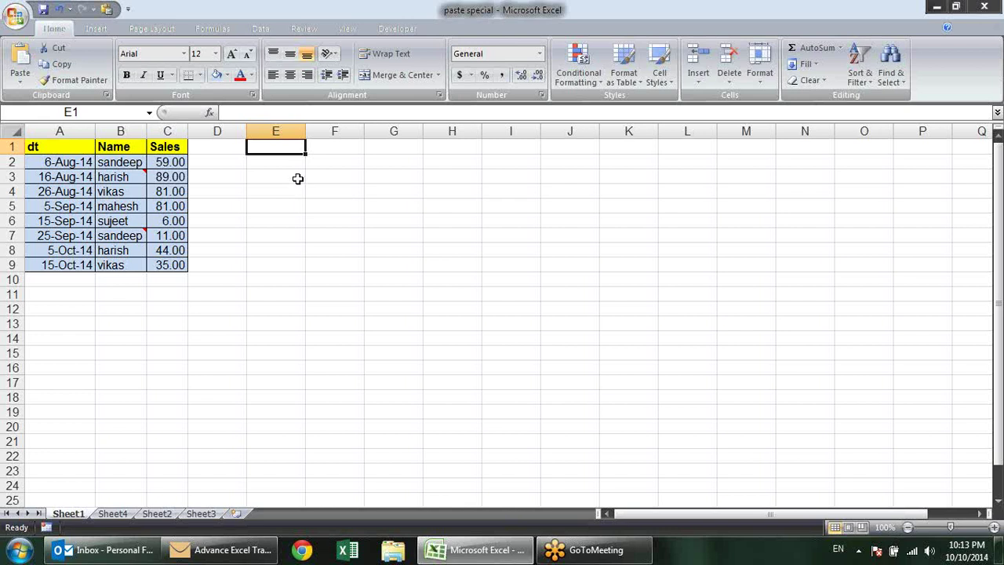
{"action": "left_click", "coordinate": [303, 165]}
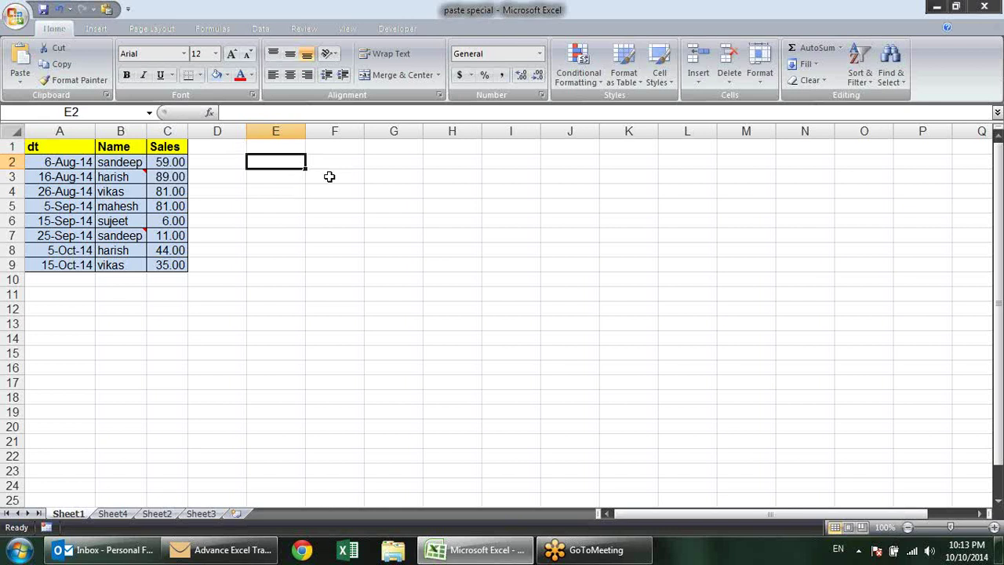
{"action": "left_click", "coordinate": [293, 146]}
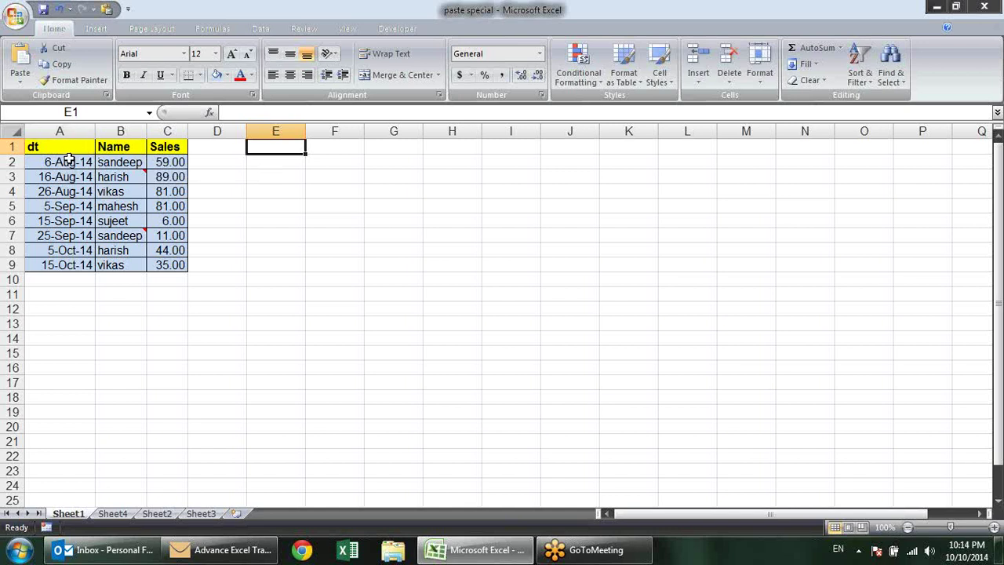
Step: Rename the column A header from dt to Date and step down through the table rows
{"action": "left_click", "coordinate": [74, 148]}
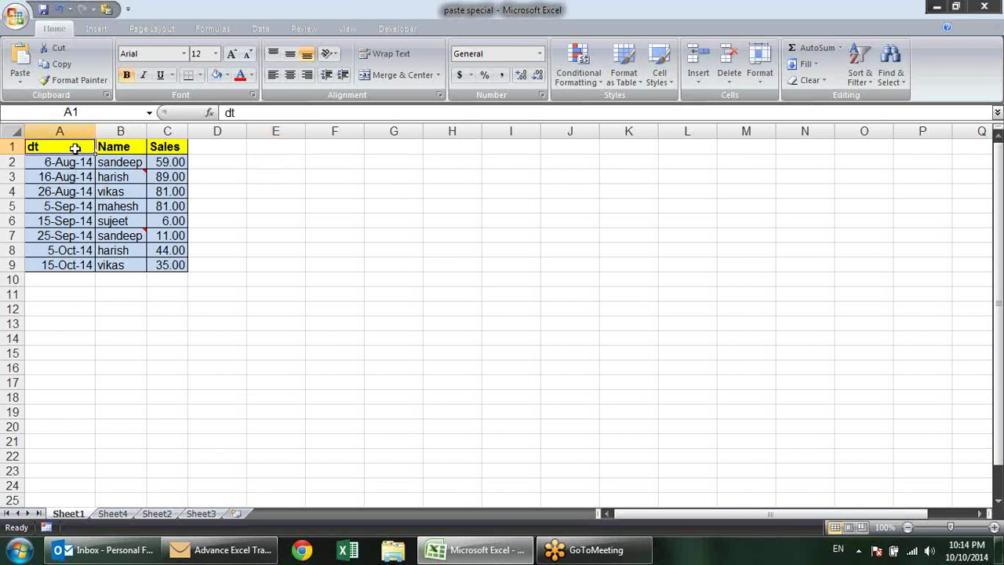
{"action": "type", "text": "Date"}
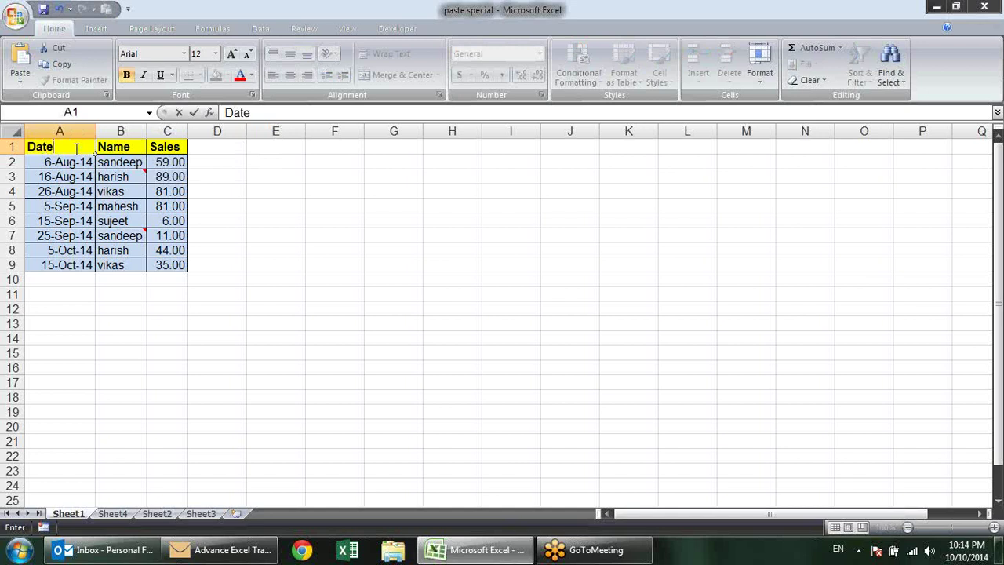
{"action": "key", "text": "Return"}
{"action": "key", "text": "Return"}
{"action": "key", "text": "Return"}
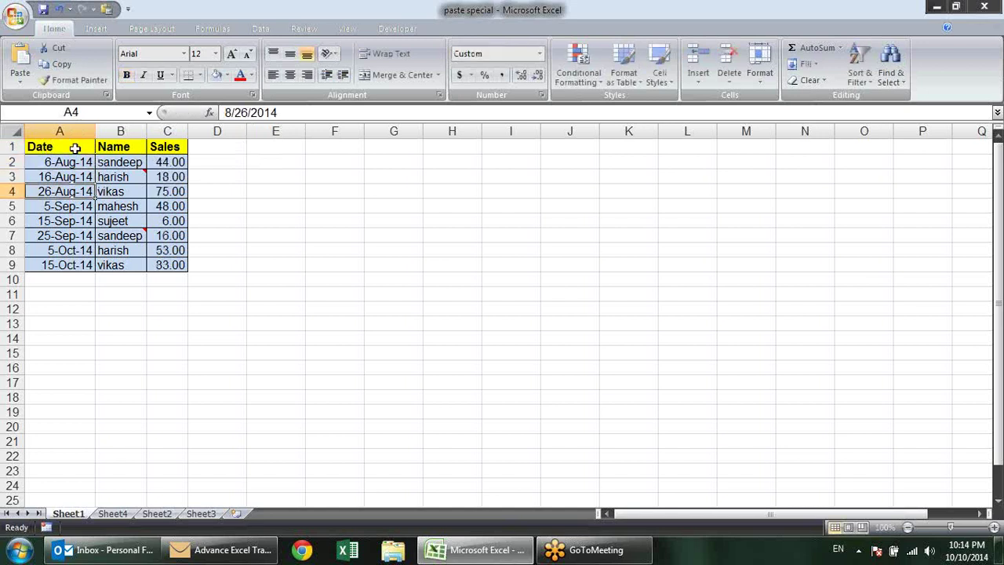
{"action": "key", "text": "Return"}
{"action": "key", "text": "Return"}
{"action": "key", "text": "Return"}
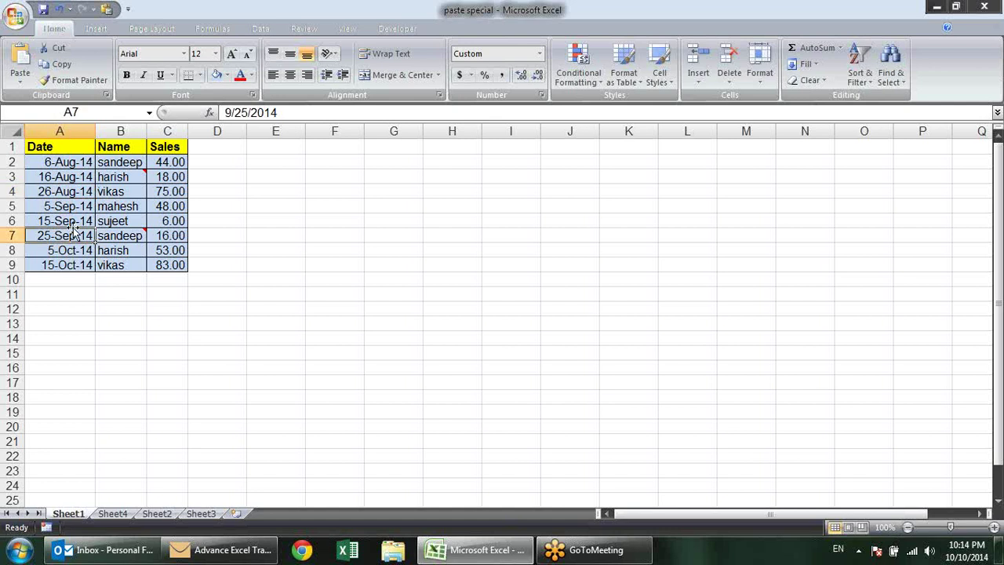
{"action": "mouse_move", "coordinate": [118, 176]}
{"action": "key", "text": "Return"}
{"action": "key", "text": "Return"}
{"action": "key", "text": "Return"}
{"action": "key", "text": "Return"}
{"action": "key", "text": "Return"}
{"action": "key", "text": "Return"}
{"action": "key", "text": "Return"}
{"action": "key", "text": "Return"}
{"action": "key", "text": "Return"}
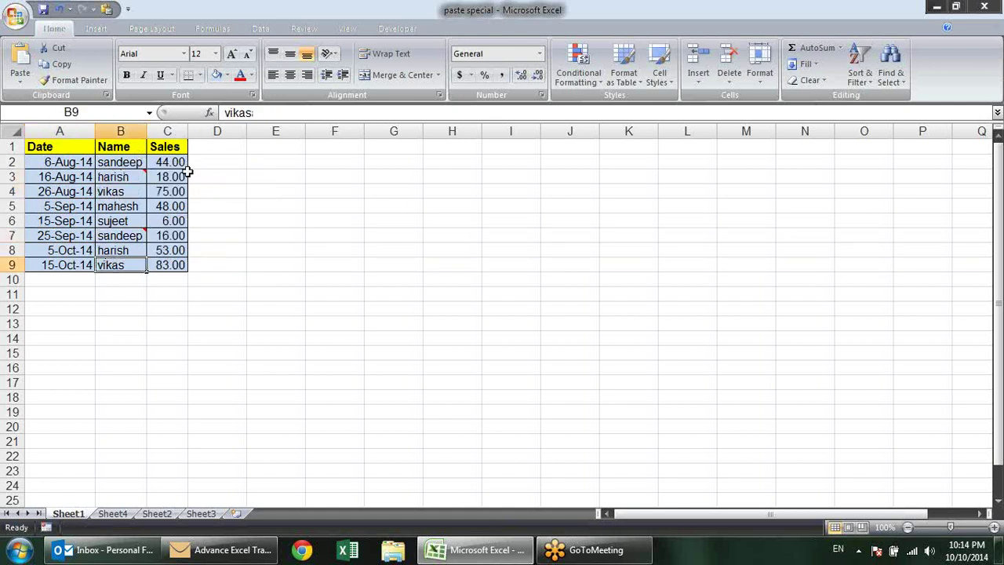
{"action": "key", "text": "Return"}
{"action": "key", "text": "Return"}
{"action": "key", "text": "Return"}
{"action": "key", "text": "Return"}
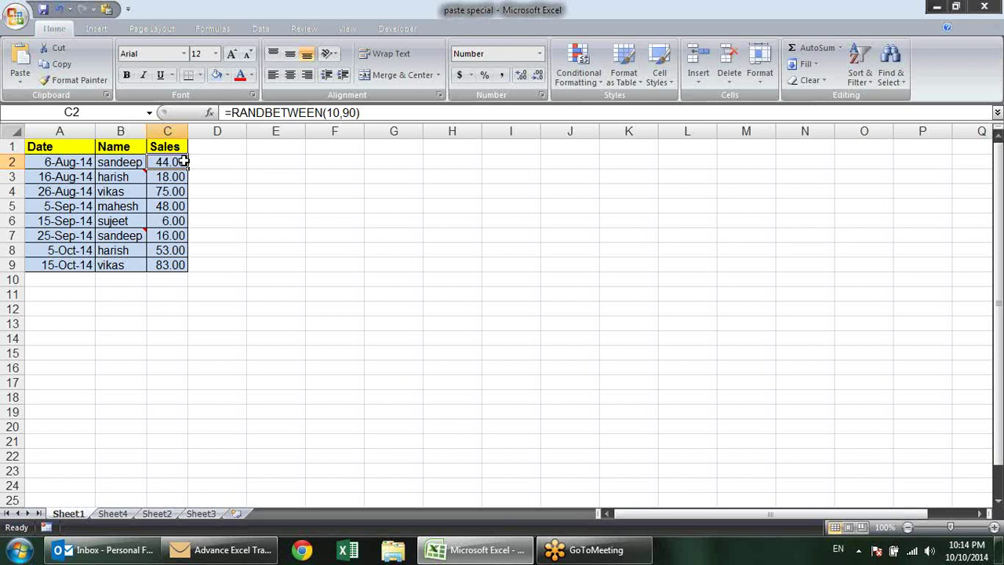
{"action": "double_click", "coordinate": [183, 162]}
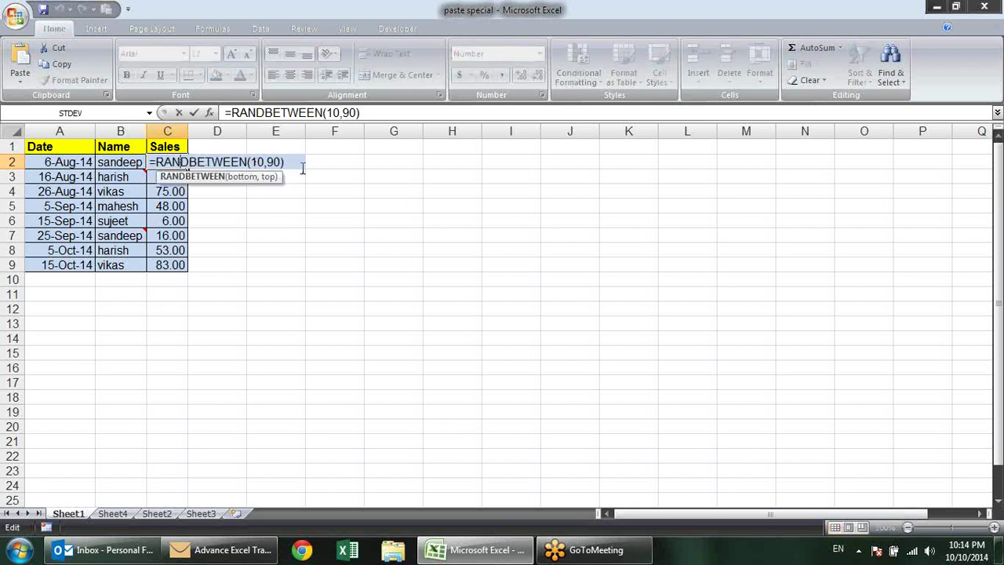
{"action": "key", "text": "Return"}
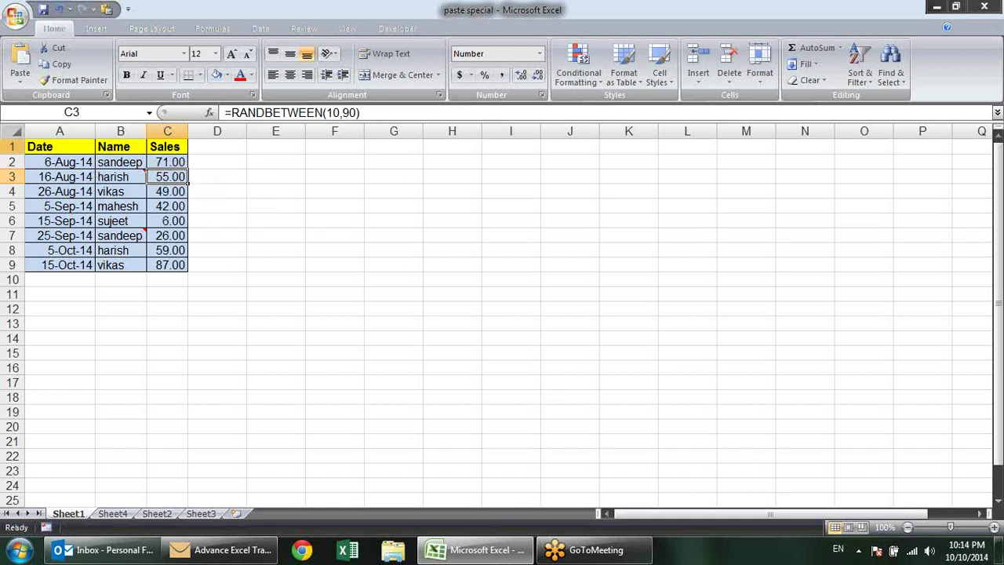
Step: Copy table A1:C9, paste it at E1, check G4's formula, then undo the paste
{"action": "left_click_drag", "start_coordinate": [72, 144], "coordinate": [176, 265]}
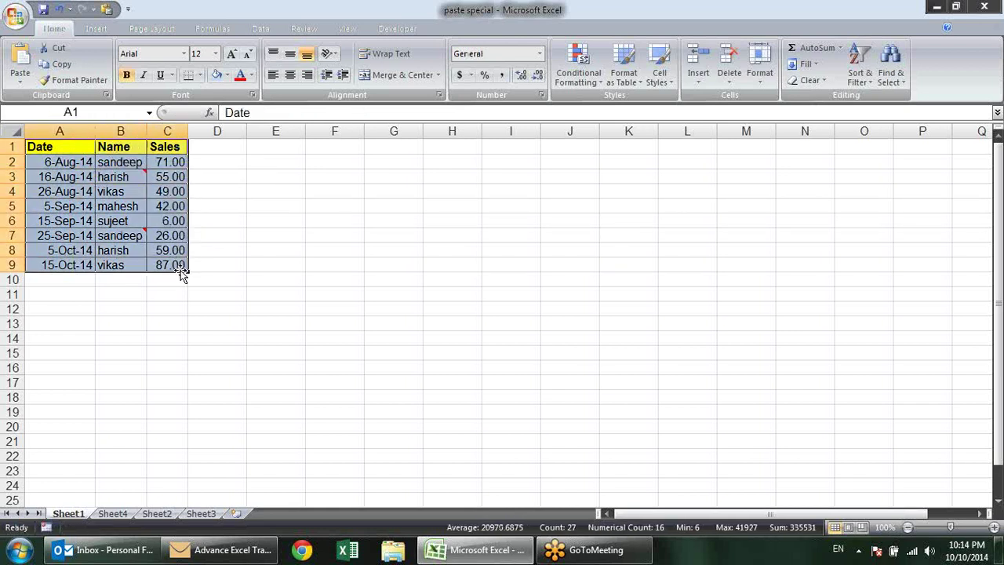
{"action": "key", "text": "ctrl+c"}
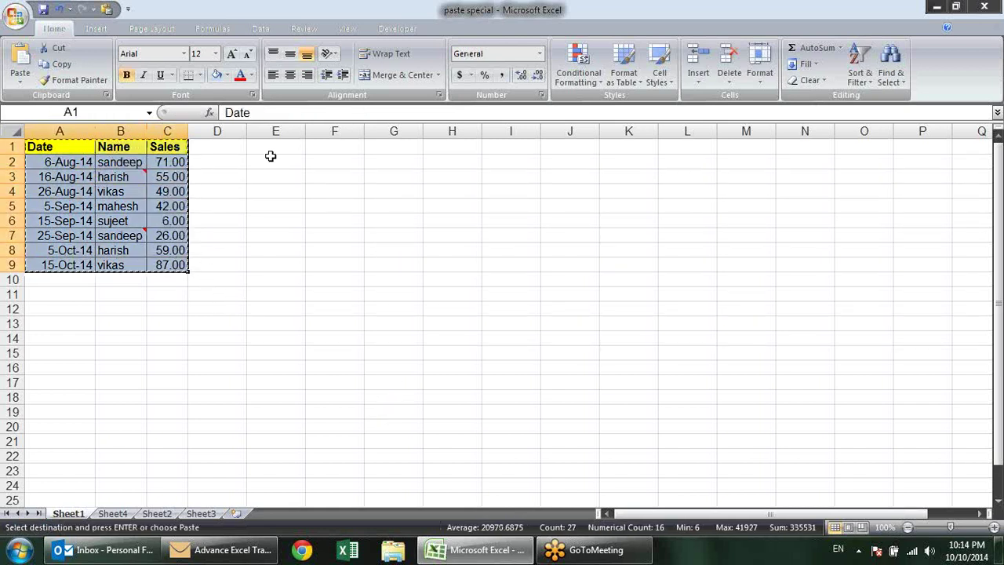
{"action": "left_click", "coordinate": [276, 131]}
{"action": "left_click", "coordinate": [277, 148]}
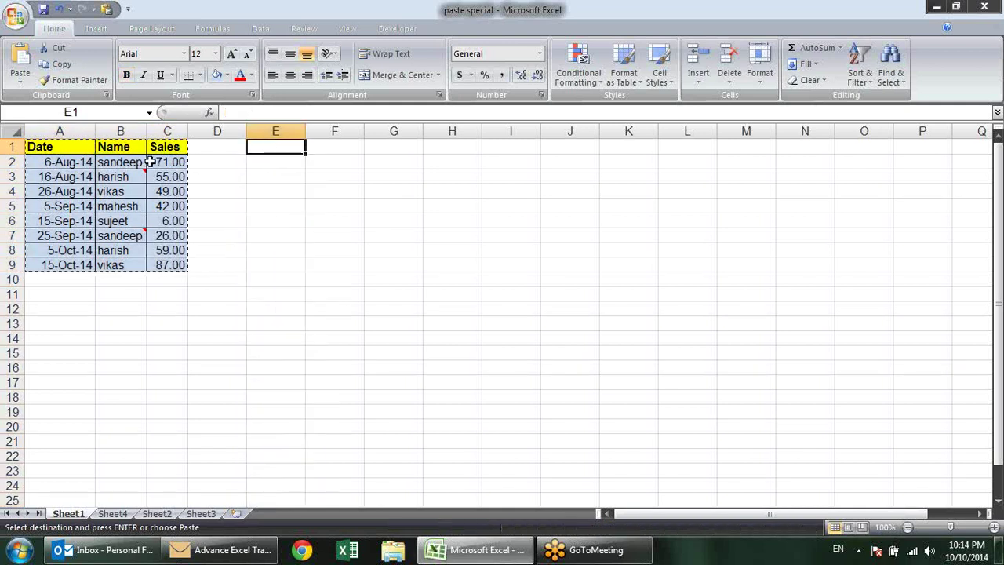
{"action": "key", "text": "ctrl+v"}
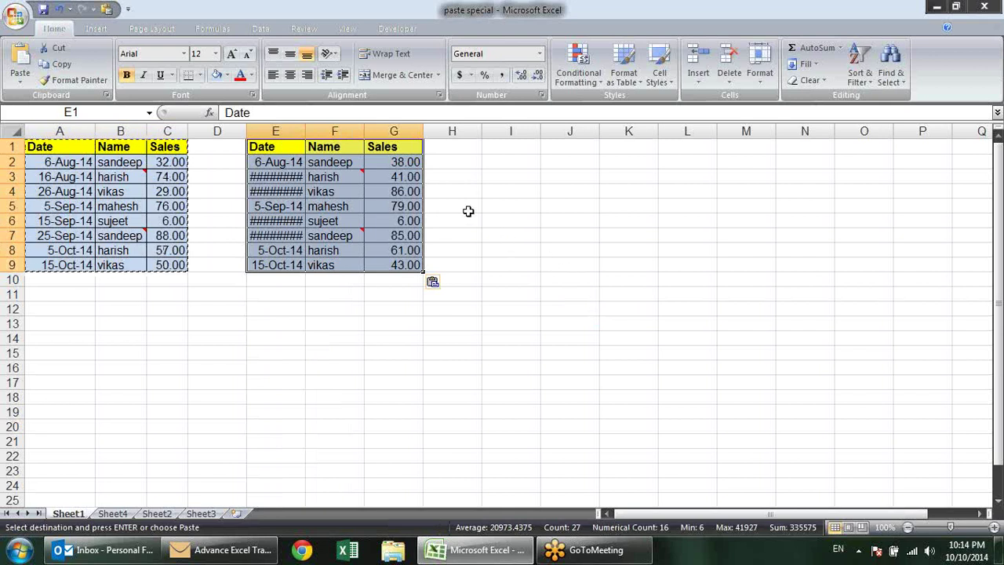
{"action": "left_click", "coordinate": [392, 192]}
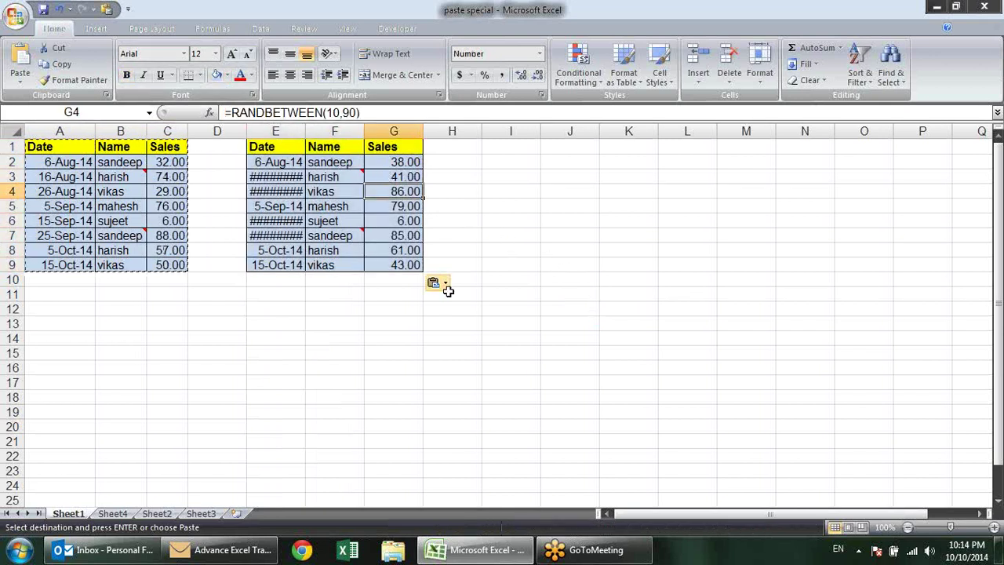
{"action": "key", "text": "ctrl+z"}
{"action": "left_click", "coordinate": [431, 233]}
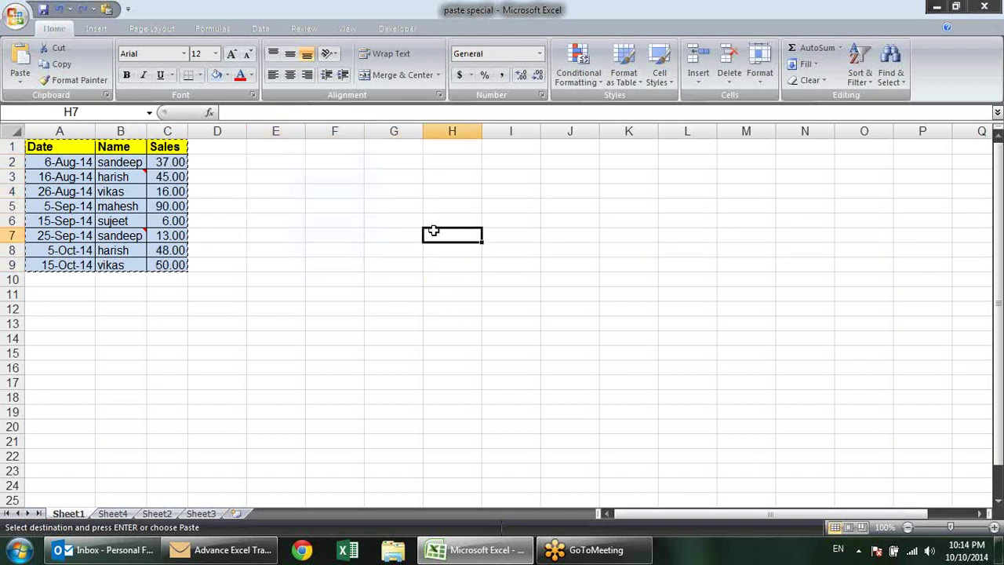
Step: Open Paste Special from E1's right-click menu, cancel it, then reopen it from Home's Paste dropdown
{"action": "right_click", "coordinate": [284, 146]}
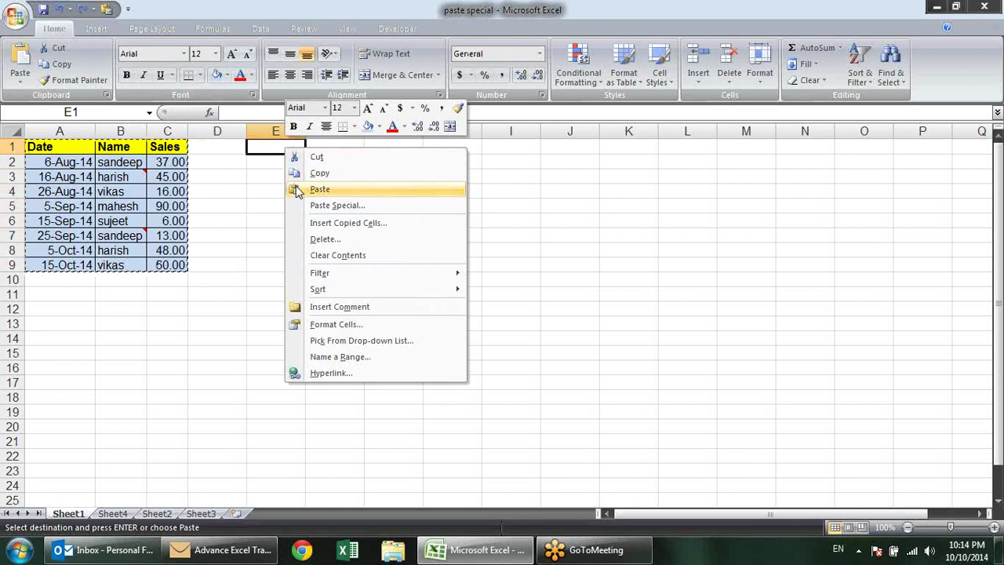
{"action": "right_click", "coordinate": [266, 148]}
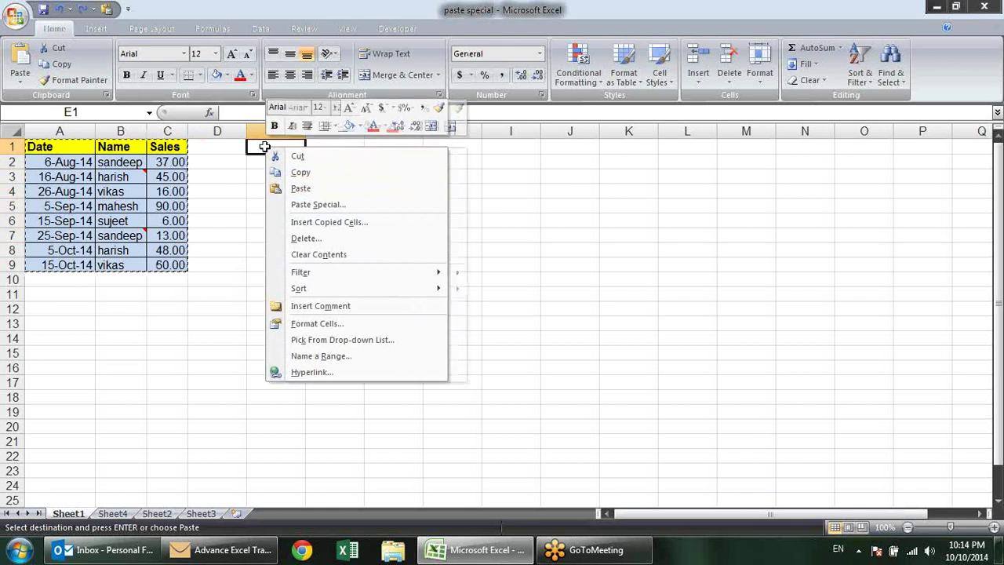
{"action": "key", "text": "Escape"}
{"action": "right_click", "coordinate": [291, 147]}
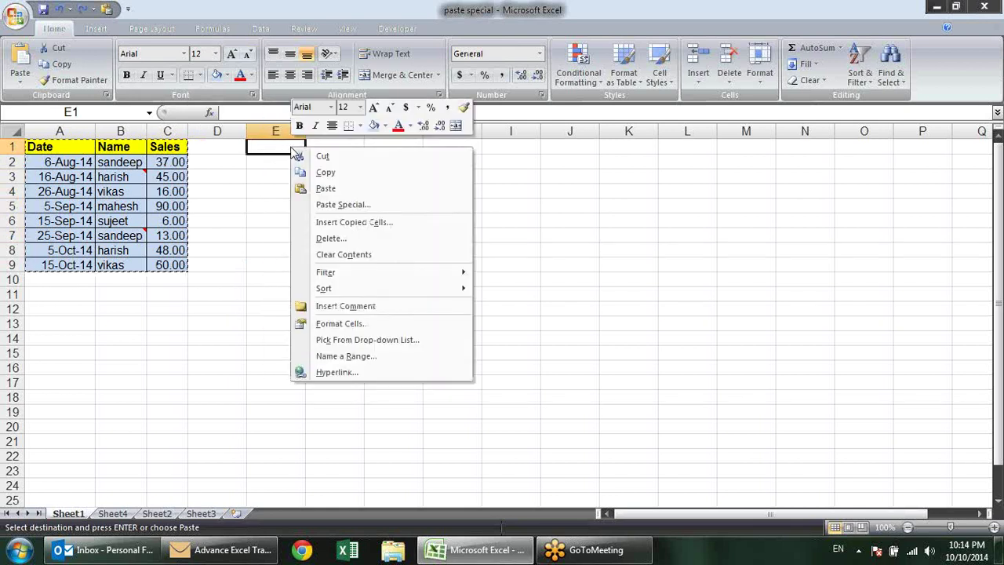
{"action": "left_click", "coordinate": [327, 208]}
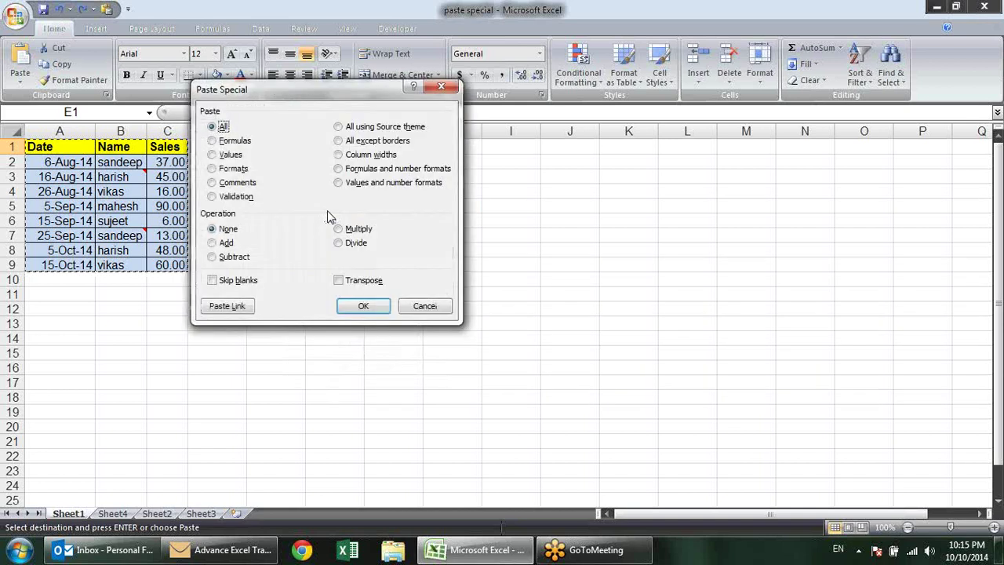
{"action": "key", "text": "Escape"}
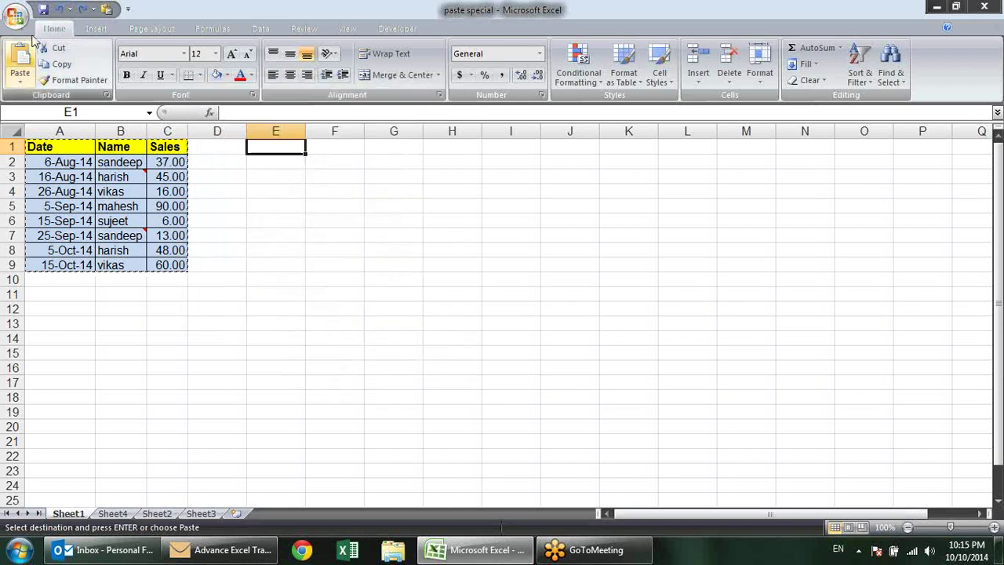
{"action": "left_click", "coordinate": [19, 75]}
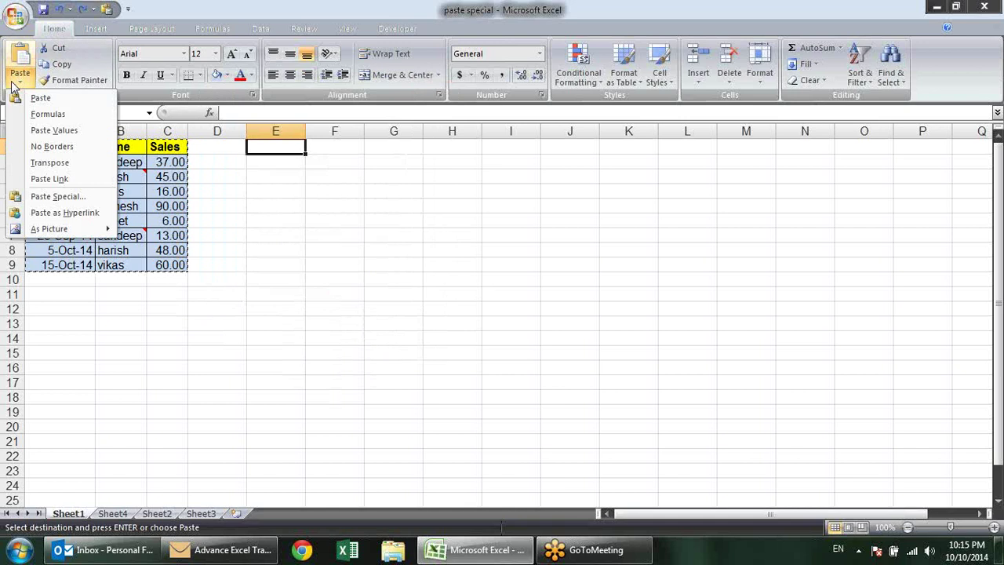
{"action": "left_click", "coordinate": [56, 196]}
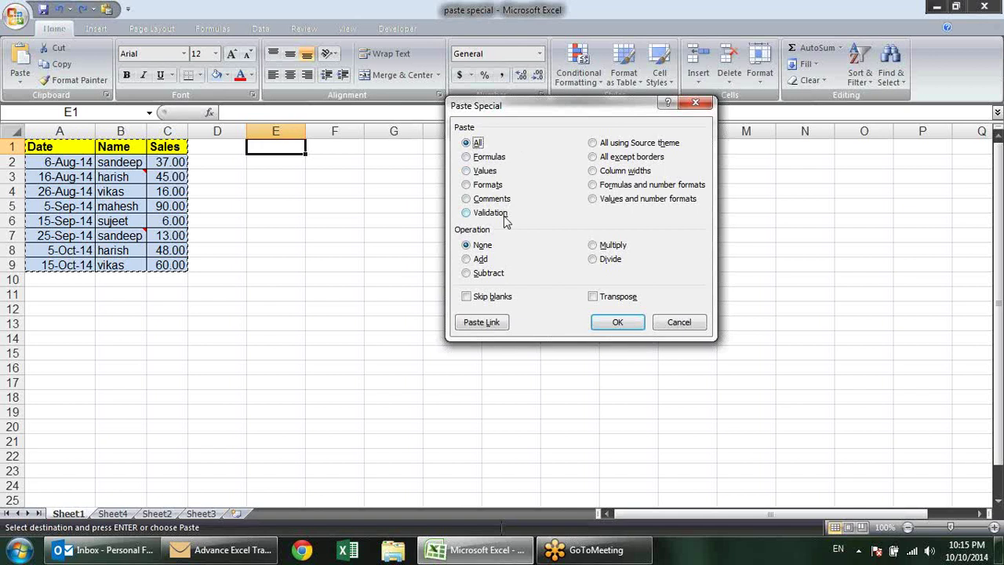
Step: Paste only formulas into E1:G9, inspect G2's formula, then undo the paste
{"action": "left_click", "coordinate": [504, 157]}
{"action": "left_click", "coordinate": [608, 321]}
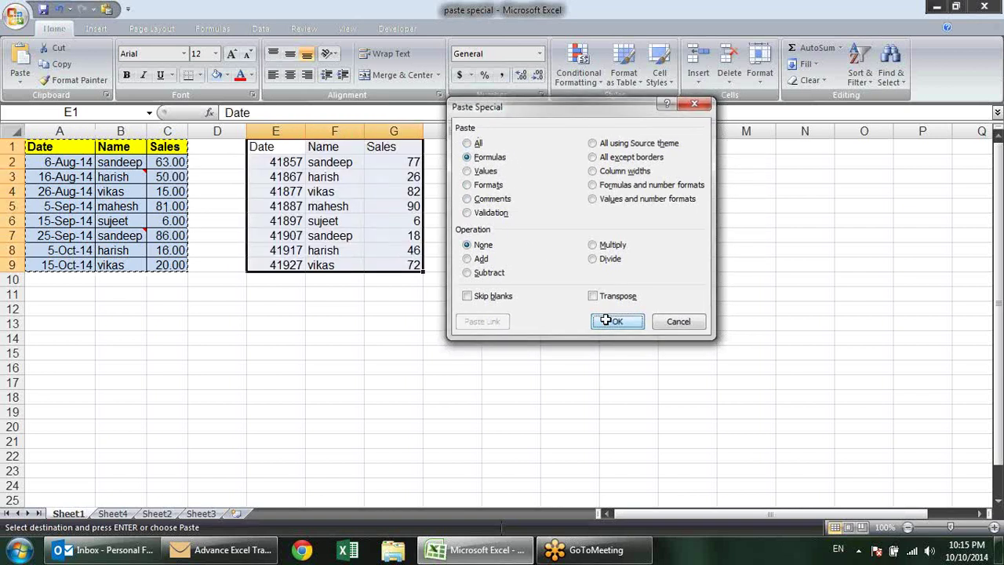
{"action": "left_click", "coordinate": [417, 161]}
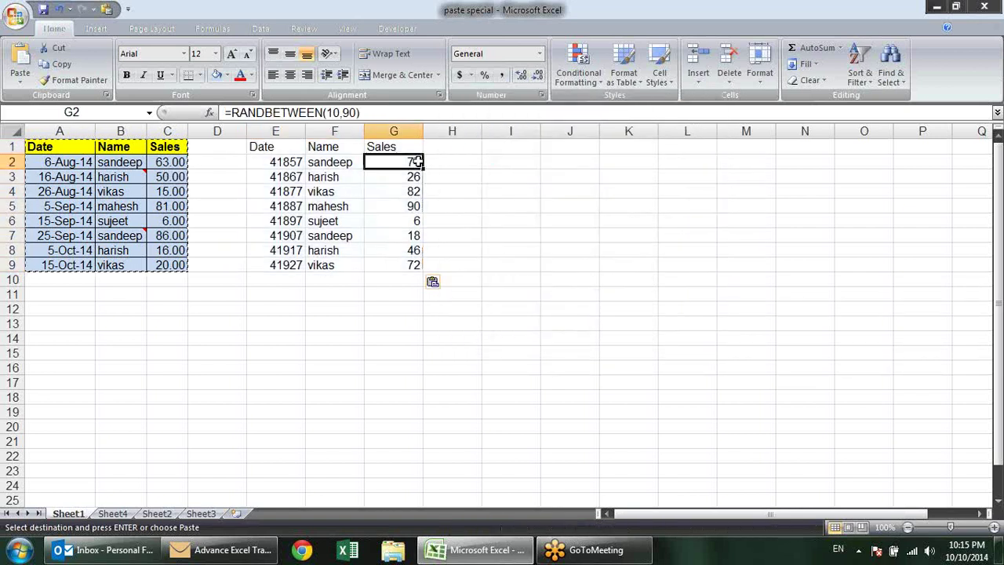
{"action": "double_click", "coordinate": [416, 162]}
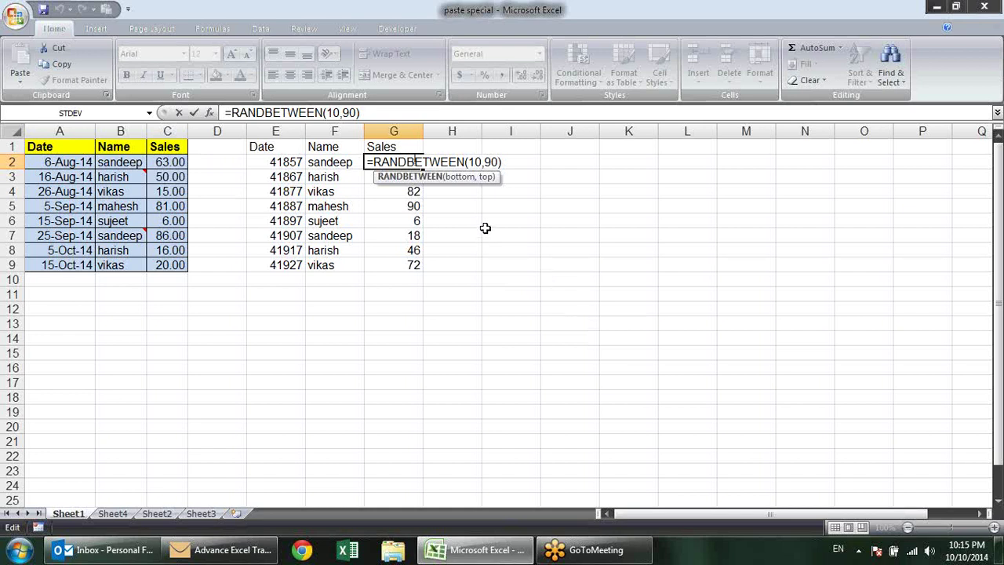
{"action": "key", "text": "ctrl+Return"}
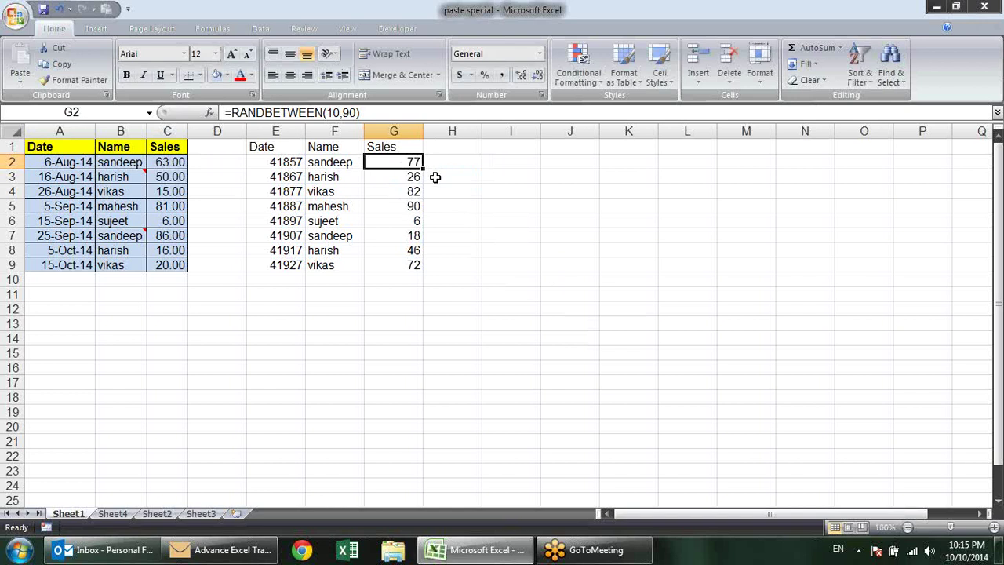
{"action": "key", "text": "ctrl+z"}
{"action": "key", "text": "ctrl+z"}
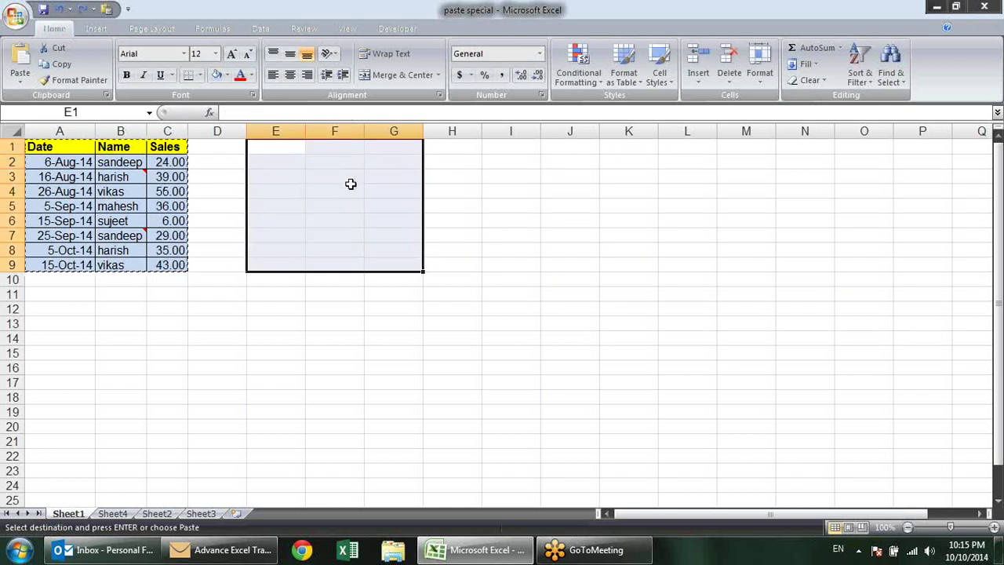
Step: Paste the copied table at E1 as Values through Paste Special, then inspect G2
{"action": "left_click", "coordinate": [295, 146]}
{"action": "right_click", "coordinate": [296, 144]}
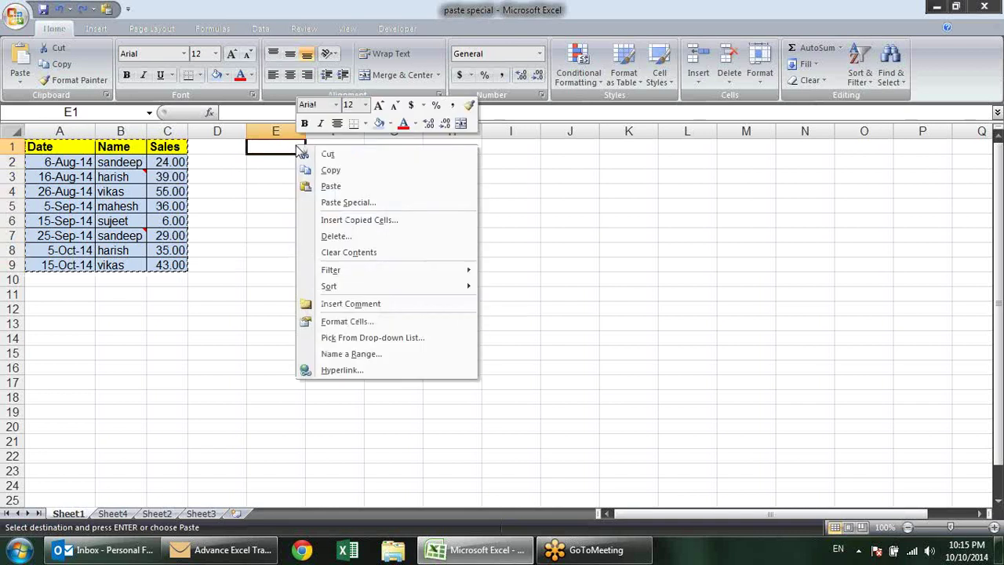
{"action": "left_click", "coordinate": [343, 204]}
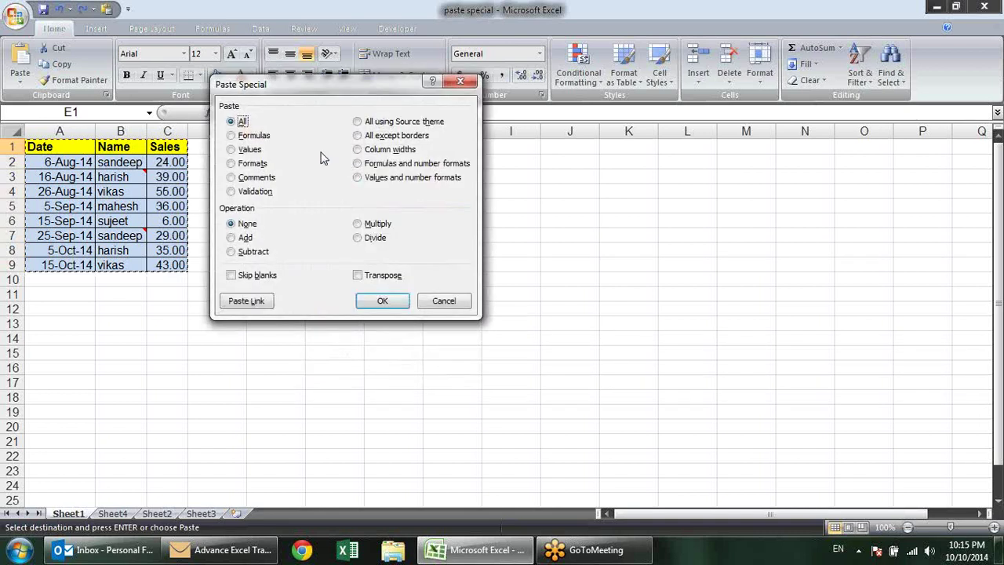
{"action": "left_click", "coordinate": [251, 150]}
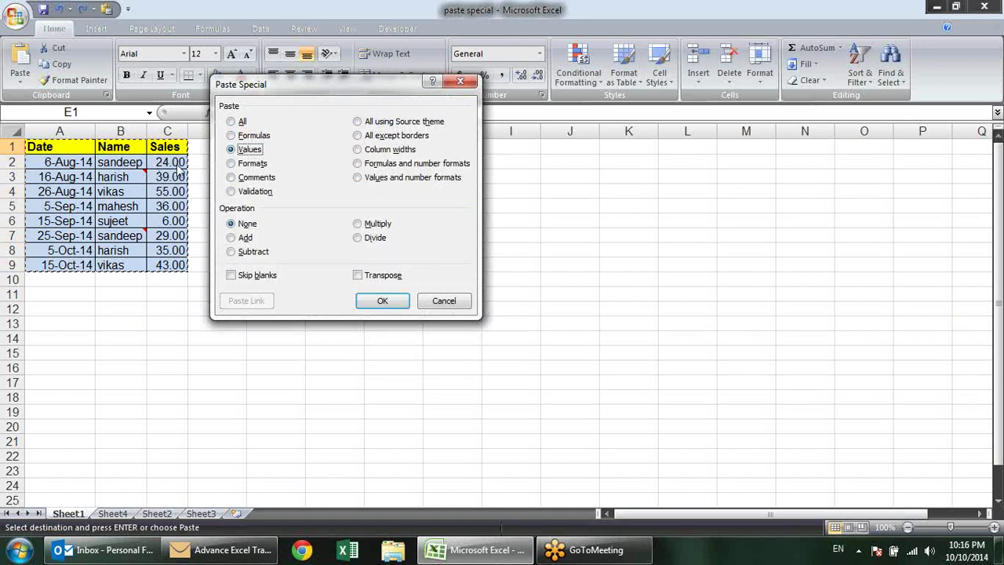
{"action": "left_click", "coordinate": [399, 308]}
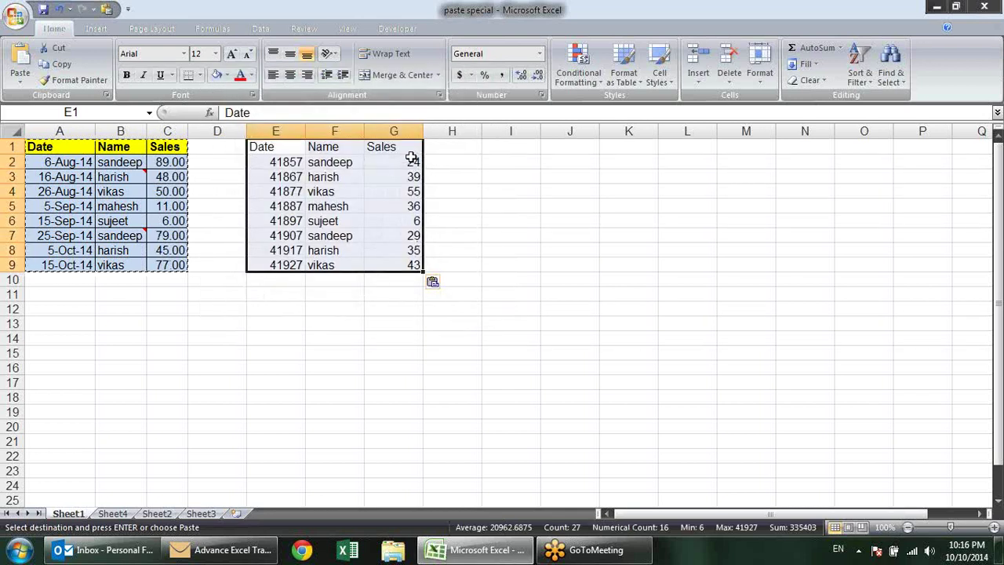
{"action": "double_click", "coordinate": [411, 161]}
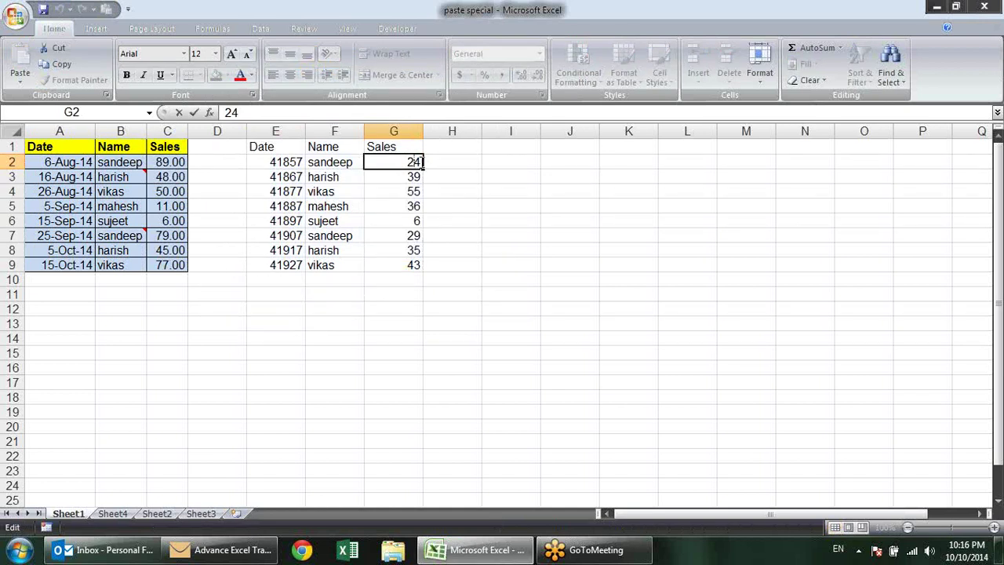
{"action": "left_click", "coordinate": [258, 206]}
{"action": "left_click_drag", "start_coordinate": [182, 160], "coordinate": [174, 264]}
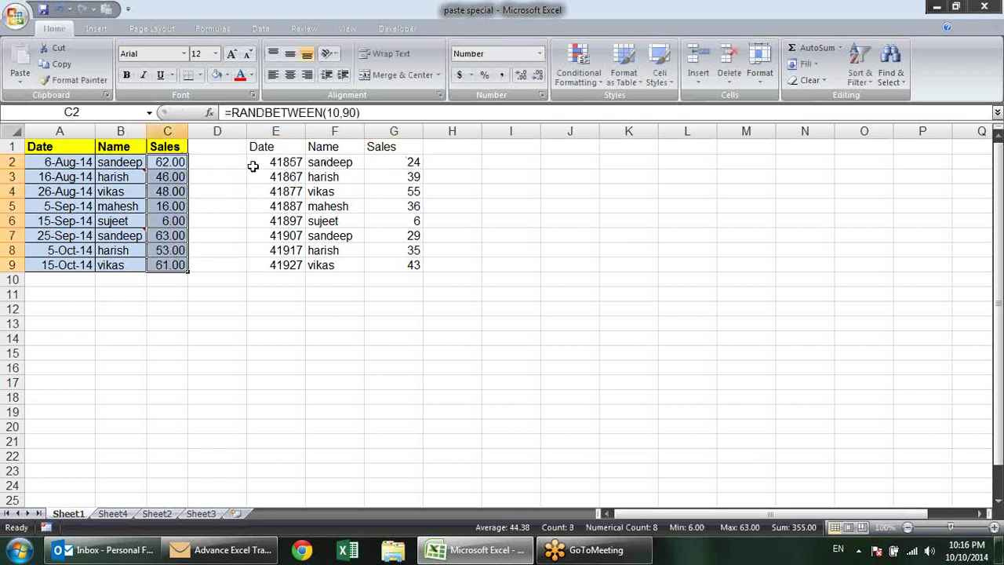
{"action": "left_click", "coordinate": [170, 162]}
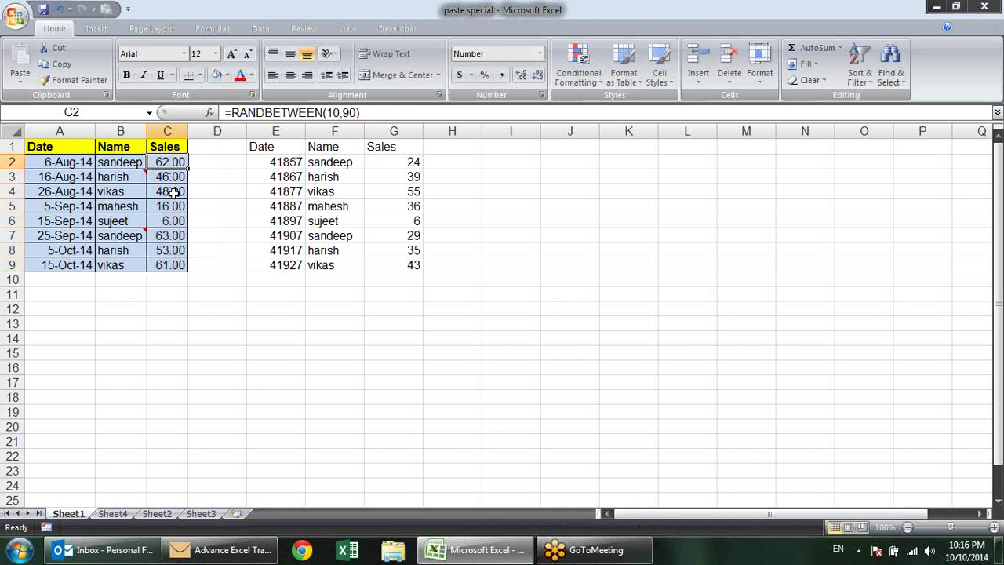
{"action": "double_click", "coordinate": [161, 161]}
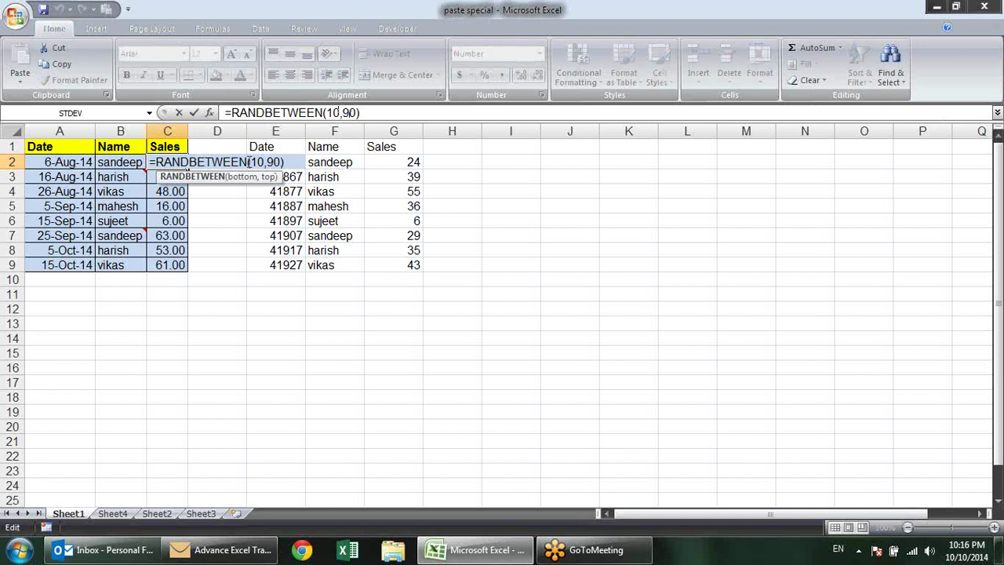
{"action": "left_click", "coordinate": [265, 162]}
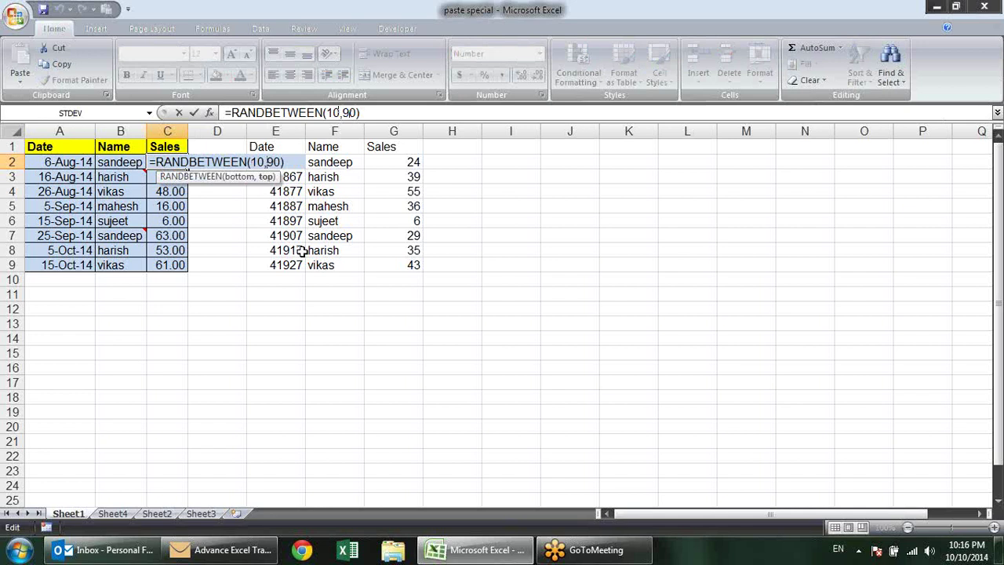
{"action": "key", "text": "Return"}
{"action": "left_click", "coordinate": [152, 163]}
{"action": "left_click", "coordinate": [151, 205]}
{"action": "left_click", "coordinate": [156, 249]}
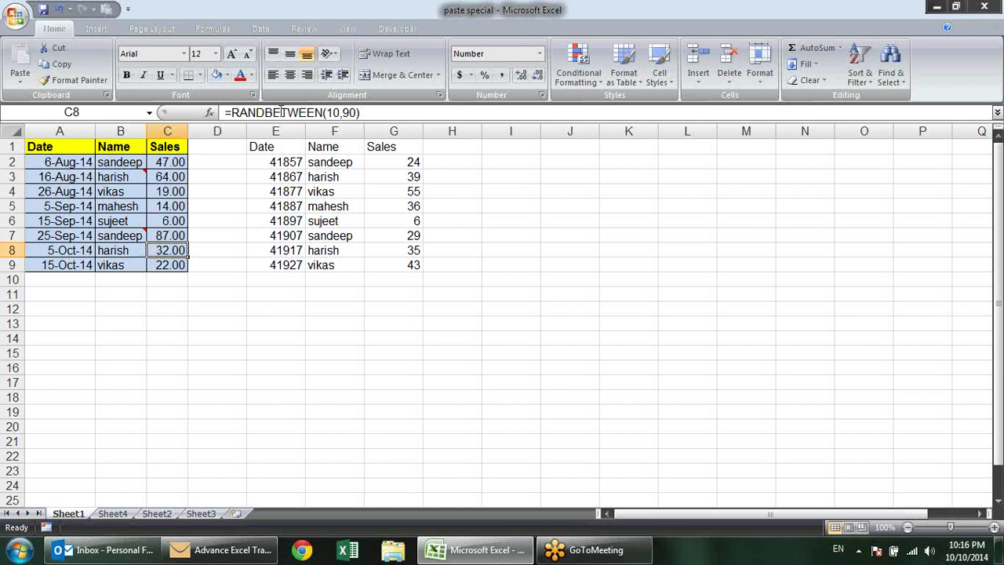
{"action": "left_click", "coordinate": [381, 161]}
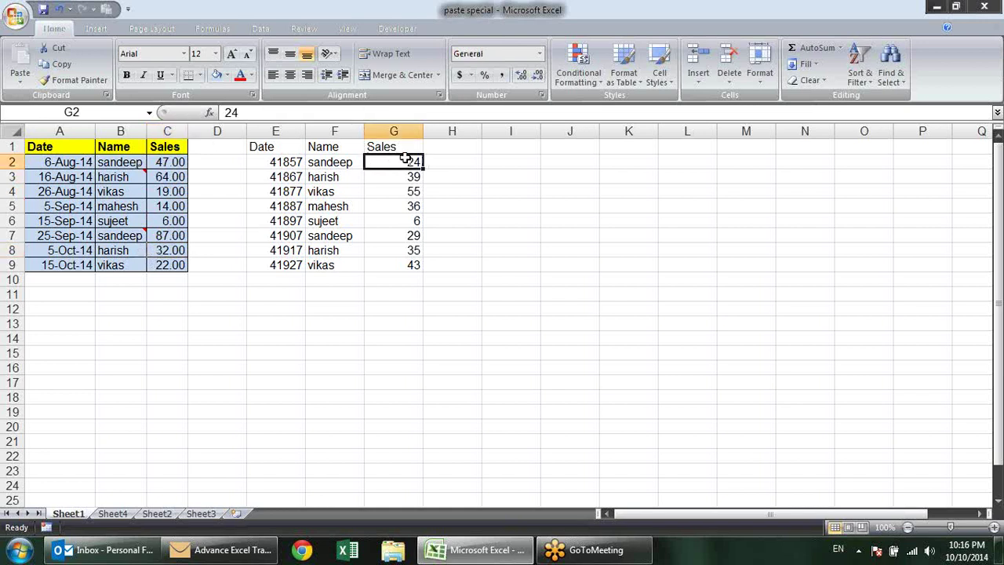
{"action": "double_click", "coordinate": [407, 160]}
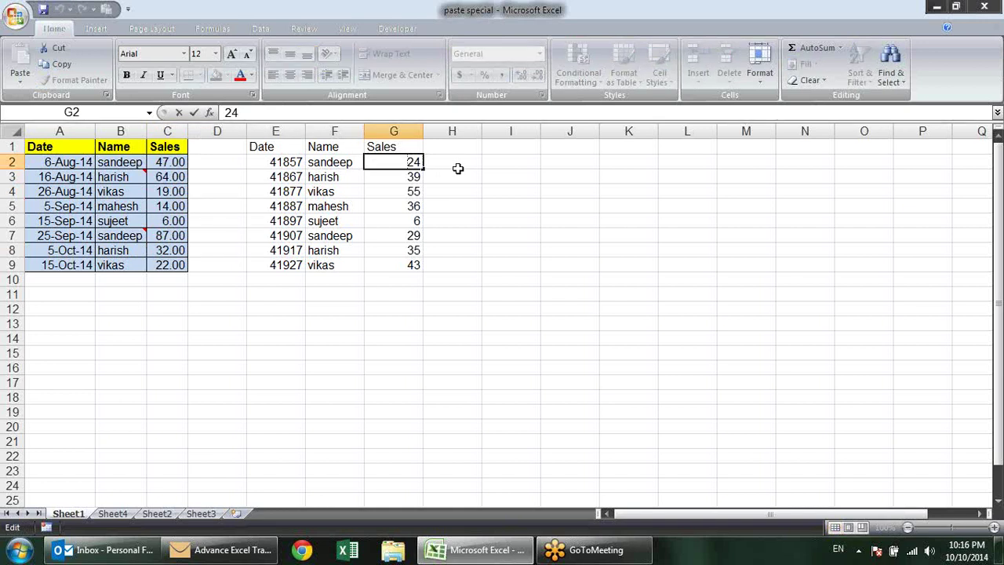
{"action": "left_click", "coordinate": [395, 206]}
{"action": "left_click", "coordinate": [447, 205]}
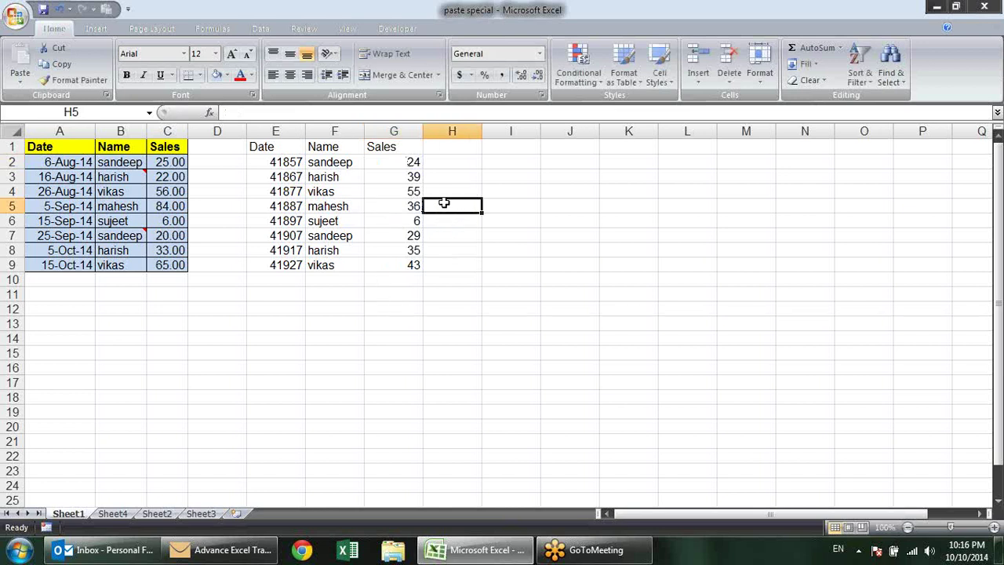
{"action": "left_click_drag", "start_coordinate": [288, 161], "coordinate": [287, 178]}
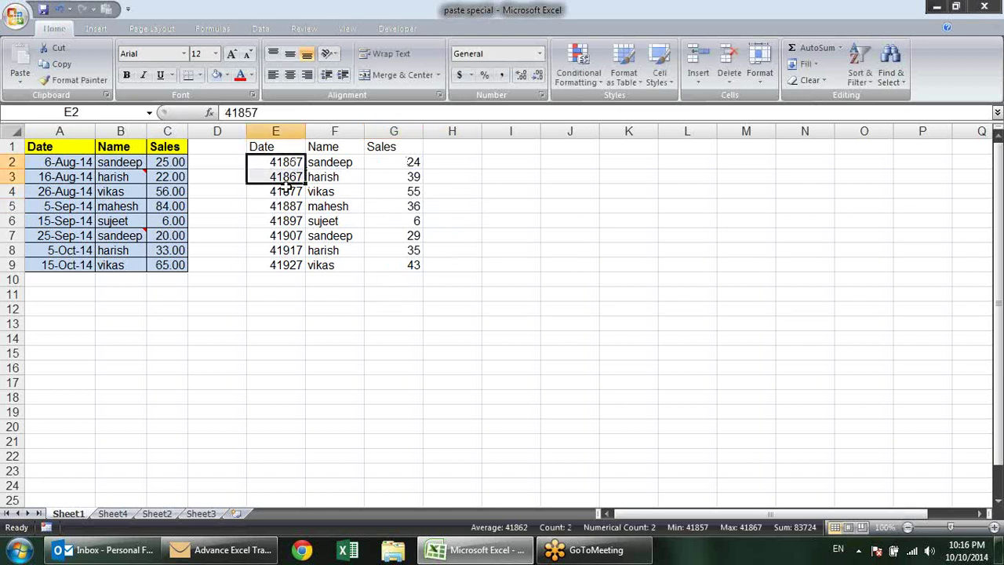
{"action": "left_click", "coordinate": [69, 159]}
{"action": "left_click", "coordinate": [288, 161]}
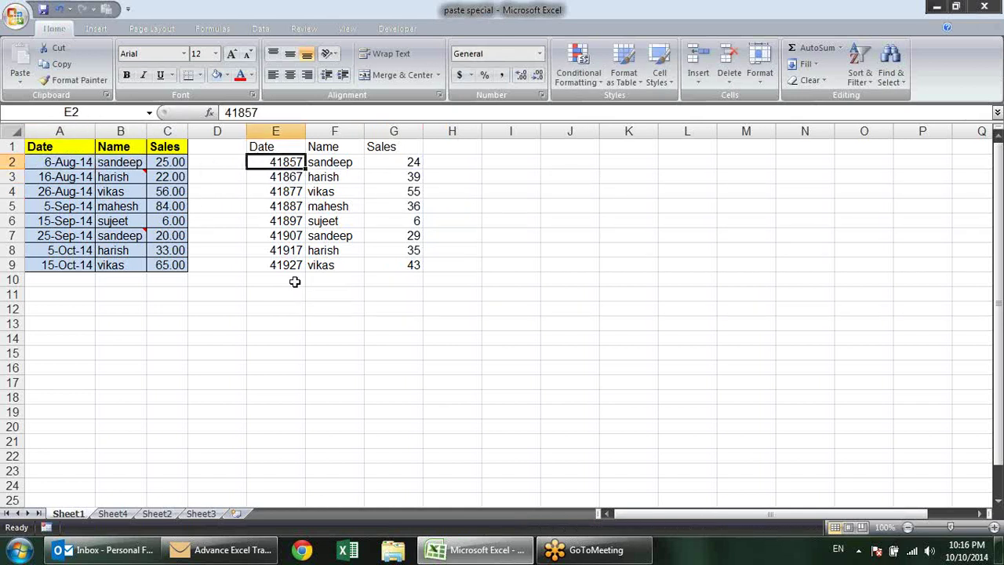
{"action": "left_click_drag", "start_coordinate": [343, 162], "coordinate": [334, 206]}
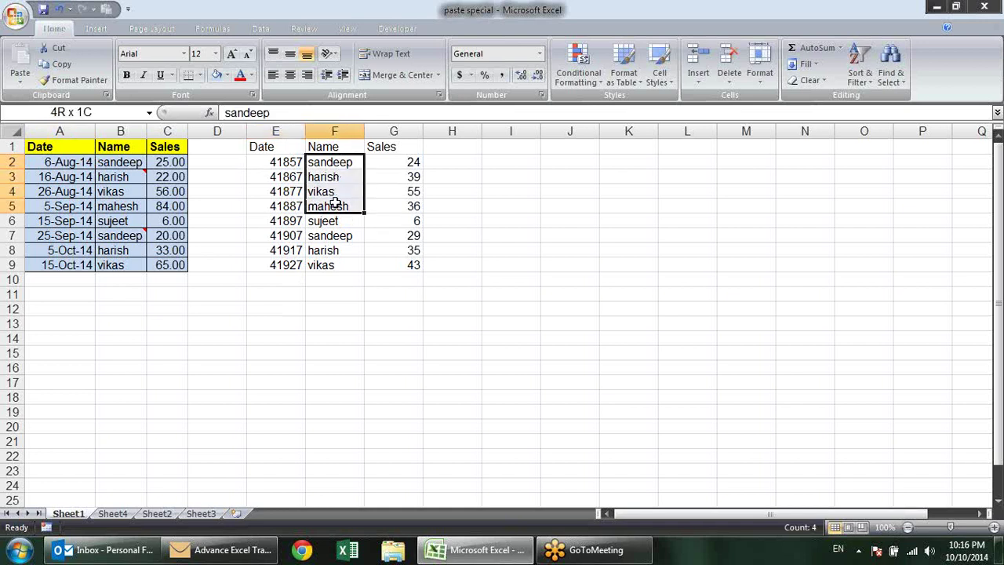
{"action": "left_click", "coordinate": [395, 161]}
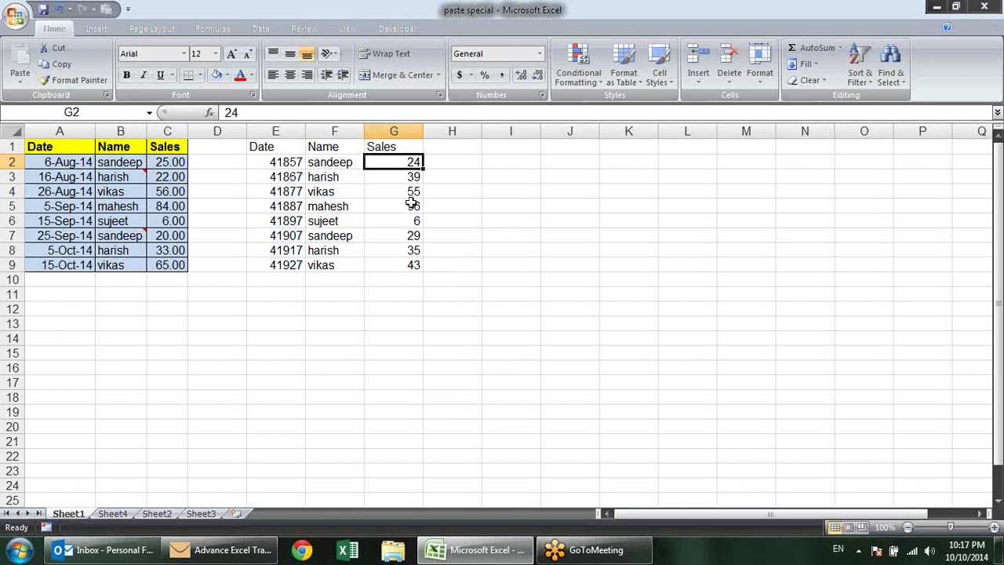
{"action": "left_click", "coordinate": [288, 163]}
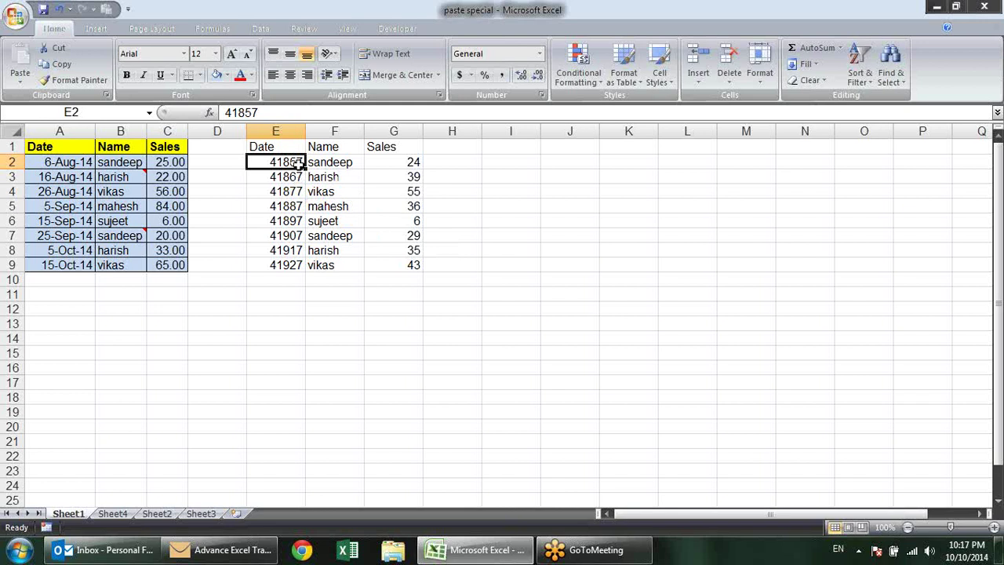
{"action": "left_click", "coordinate": [64, 166]}
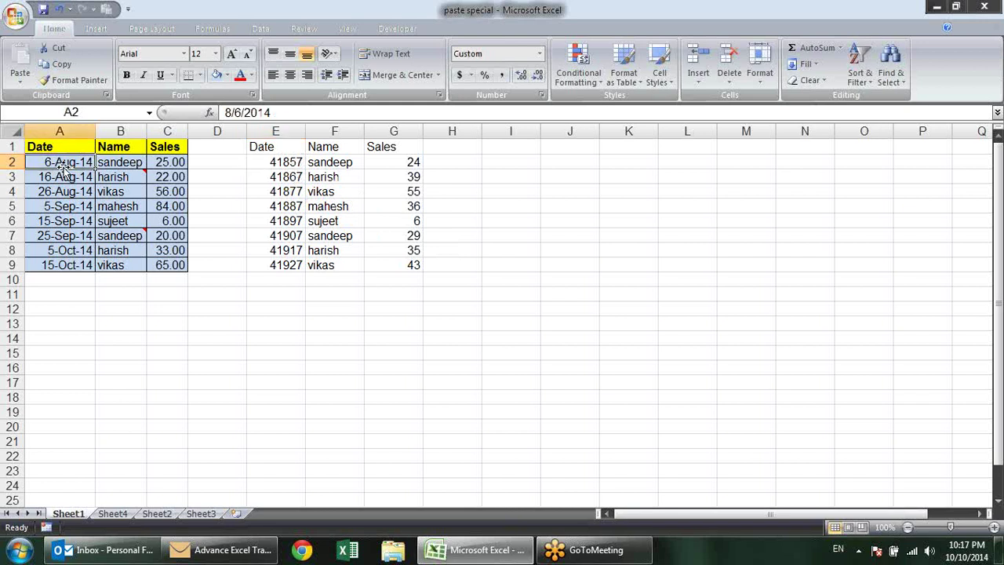
{"action": "left_click", "coordinate": [51, 177]}
{"action": "left_click", "coordinate": [51, 206]}
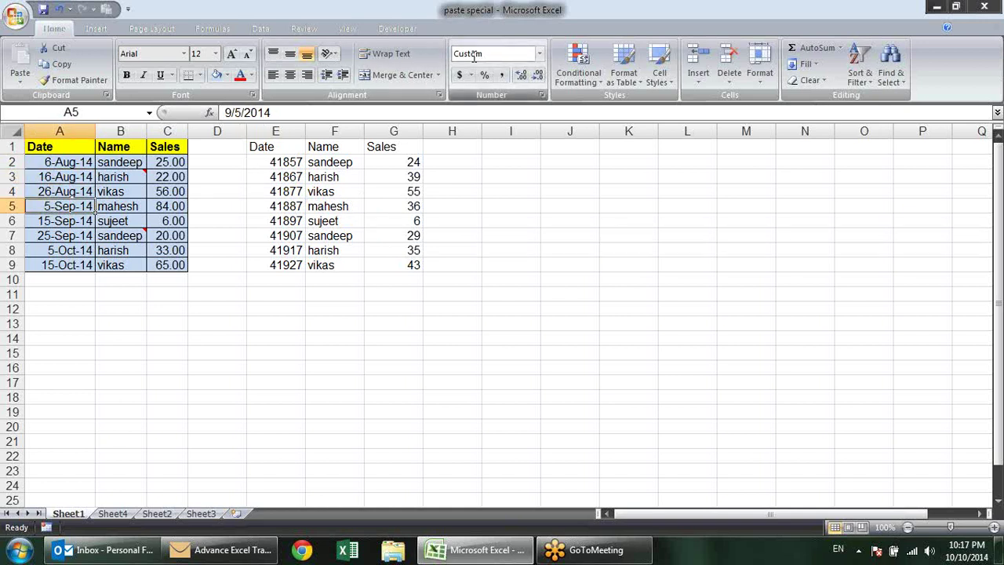
{"action": "left_click", "coordinate": [172, 176]}
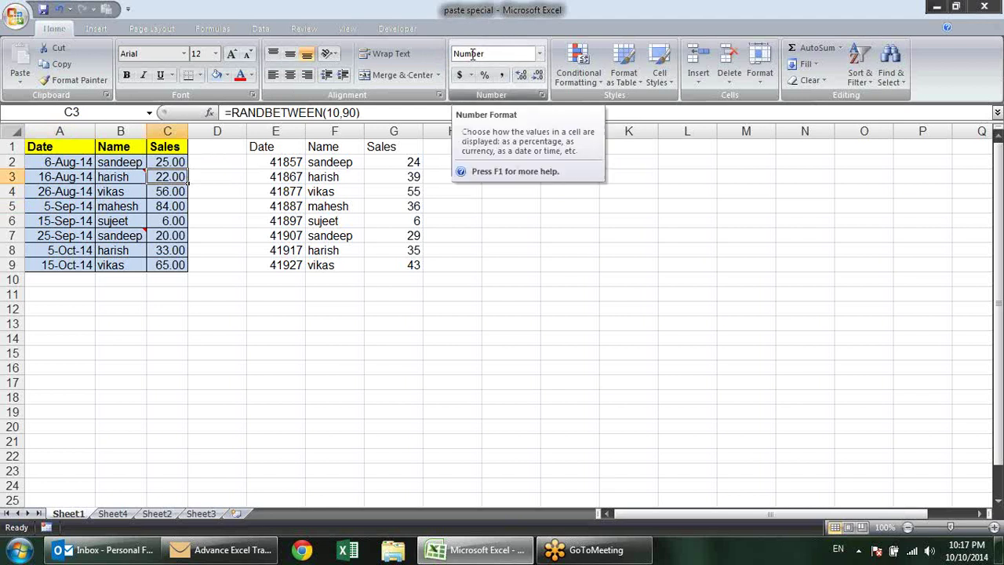
{"action": "left_click", "coordinate": [287, 162]}
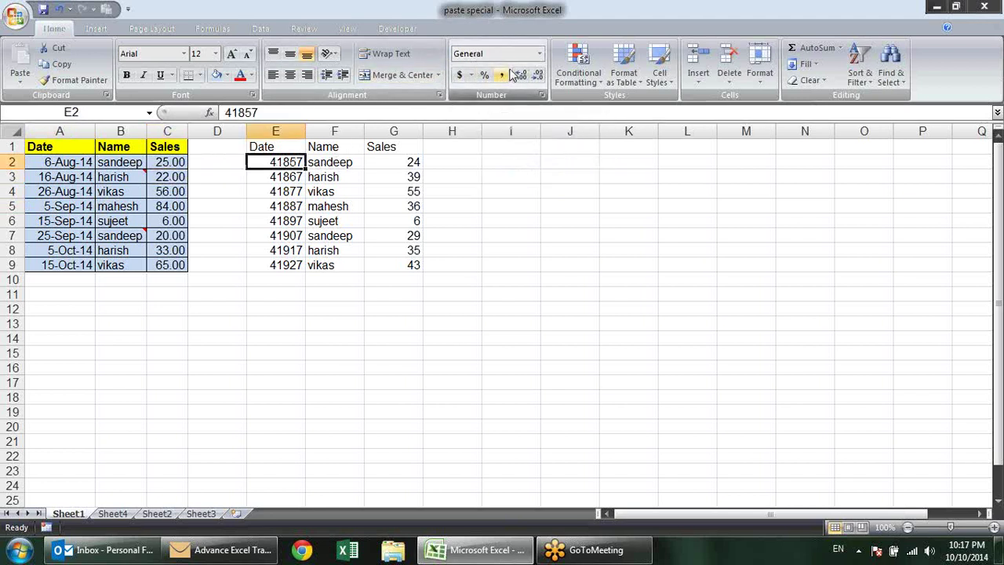
{"action": "left_click", "coordinate": [342, 173]}
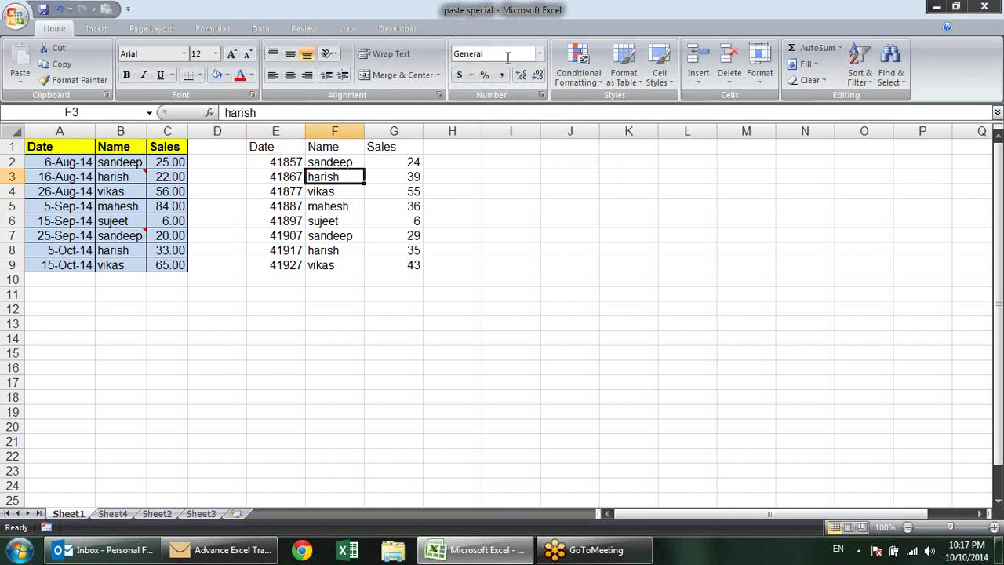
{"action": "left_click", "coordinate": [416, 176]}
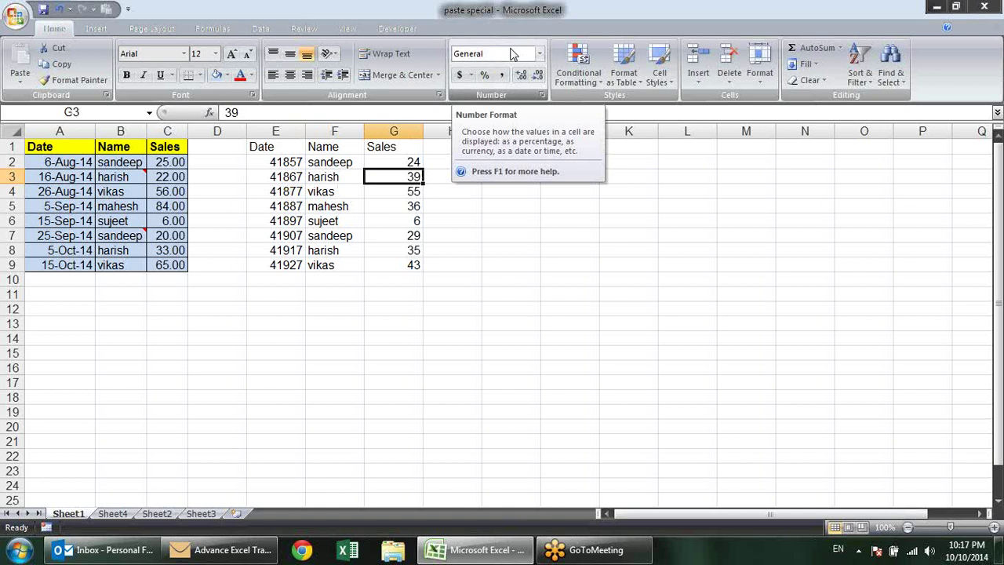
{"action": "left_click", "coordinate": [471, 251]}
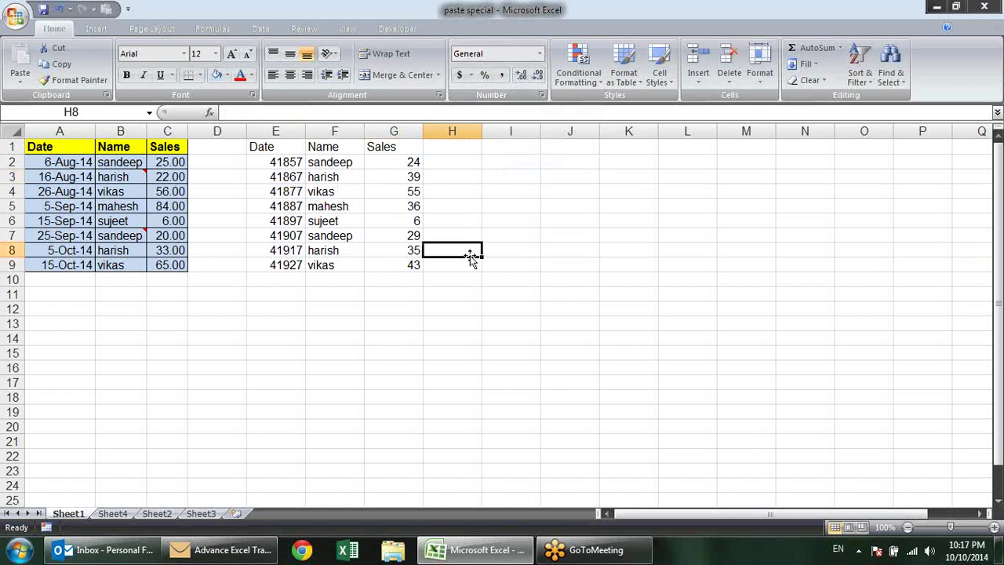
{"action": "left_click", "coordinate": [382, 196]}
{"action": "left_click", "coordinate": [332, 180]}
{"action": "left_click", "coordinate": [268, 179]}
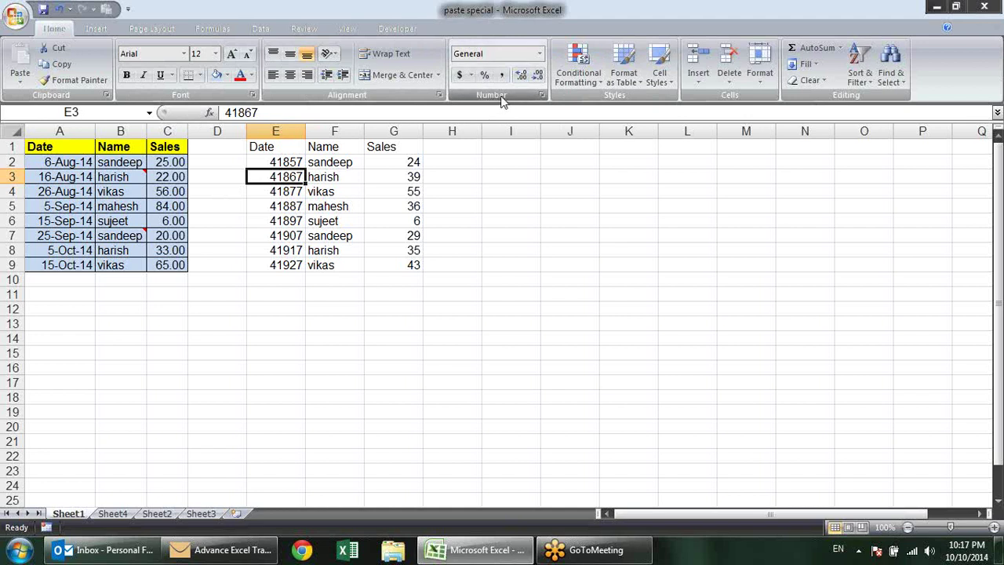
Step: Format cell E3 with the Date category's 14-Mar-01 type so it reads 16-Aug-14
{"action": "left_click", "coordinate": [541, 95]}
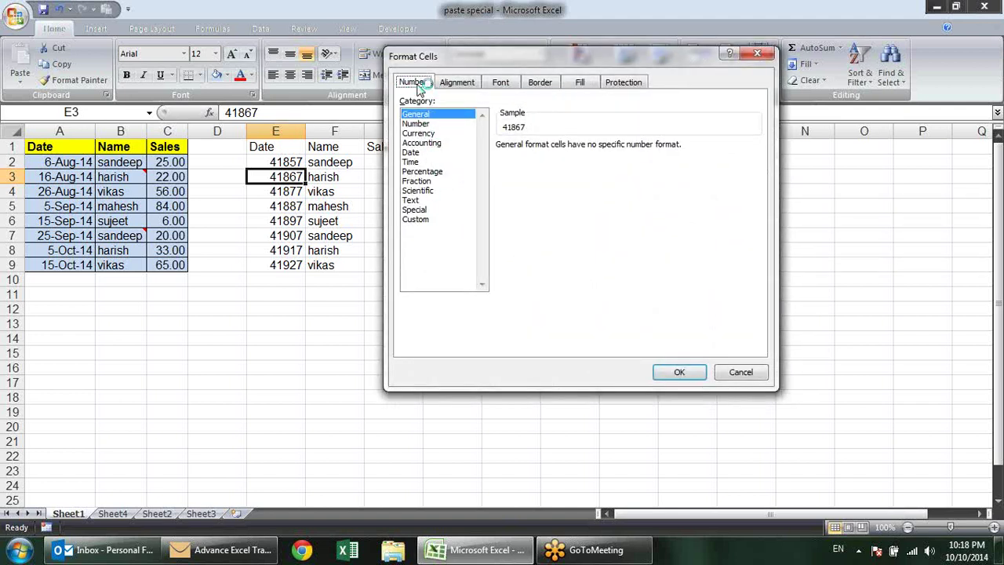
{"action": "left_click", "coordinate": [429, 123]}
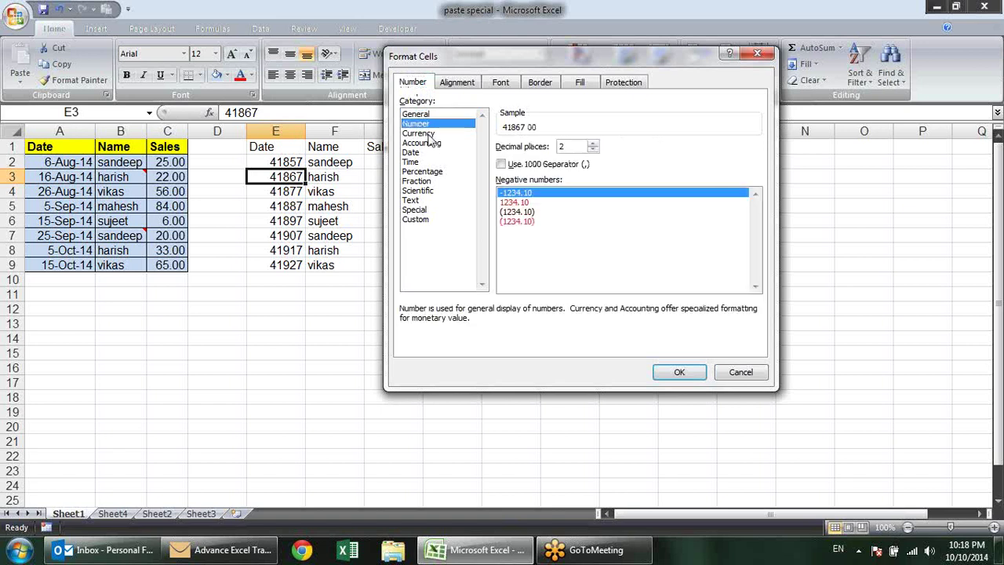
{"action": "left_click", "coordinate": [429, 133]}
{"action": "left_click", "coordinate": [430, 143]}
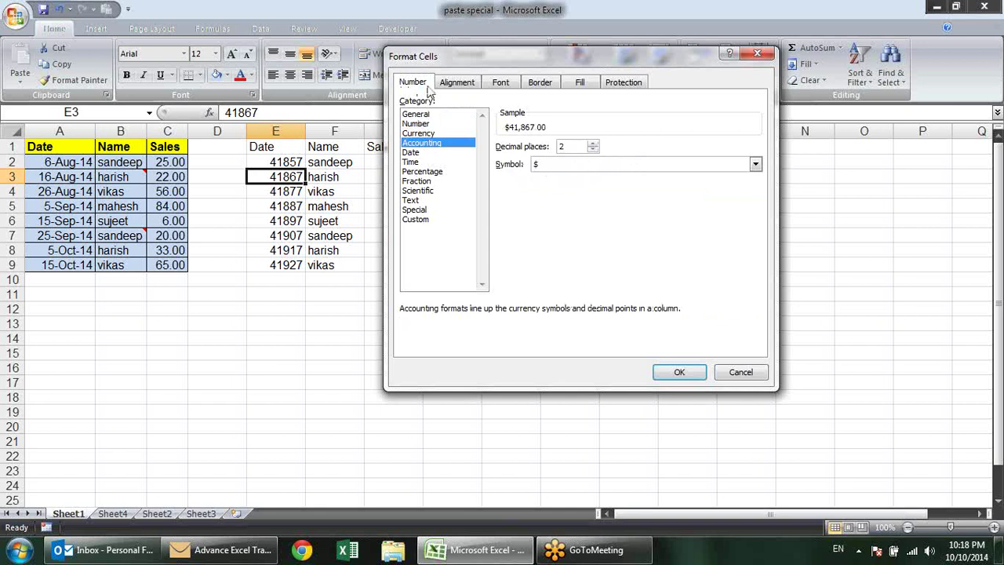
{"action": "left_click", "coordinate": [418, 153]}
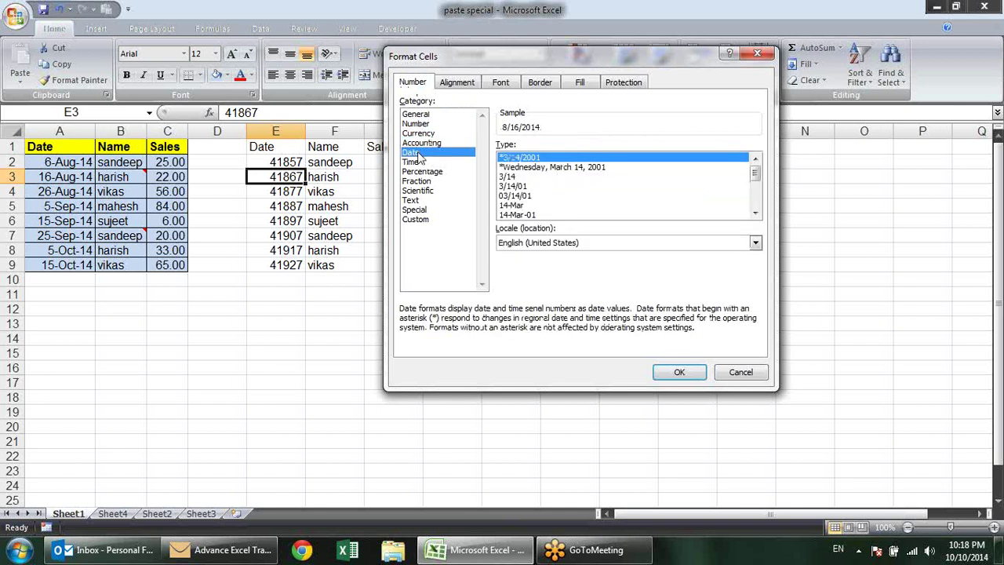
{"action": "left_click", "coordinate": [534, 215]}
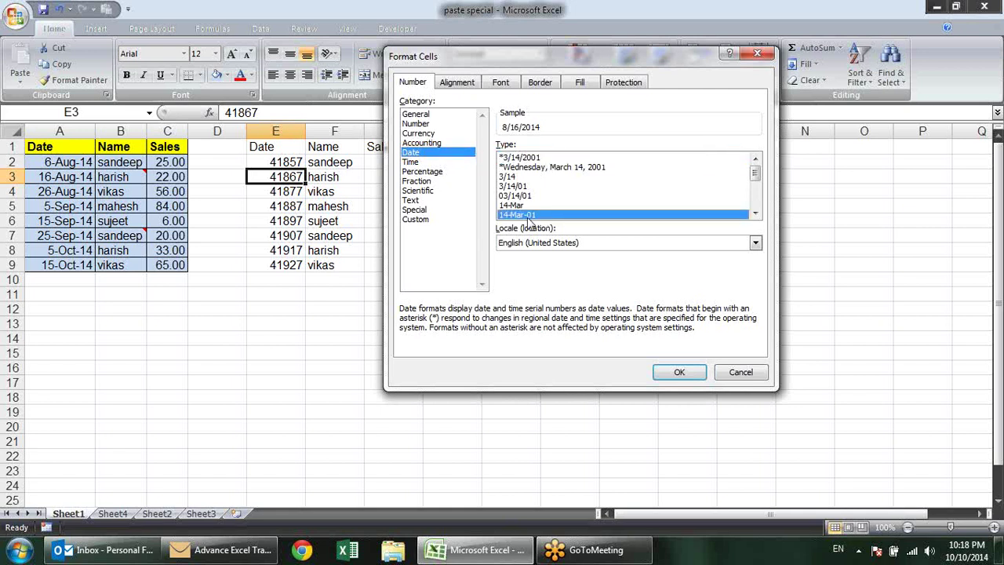
{"action": "left_click", "coordinate": [680, 373]}
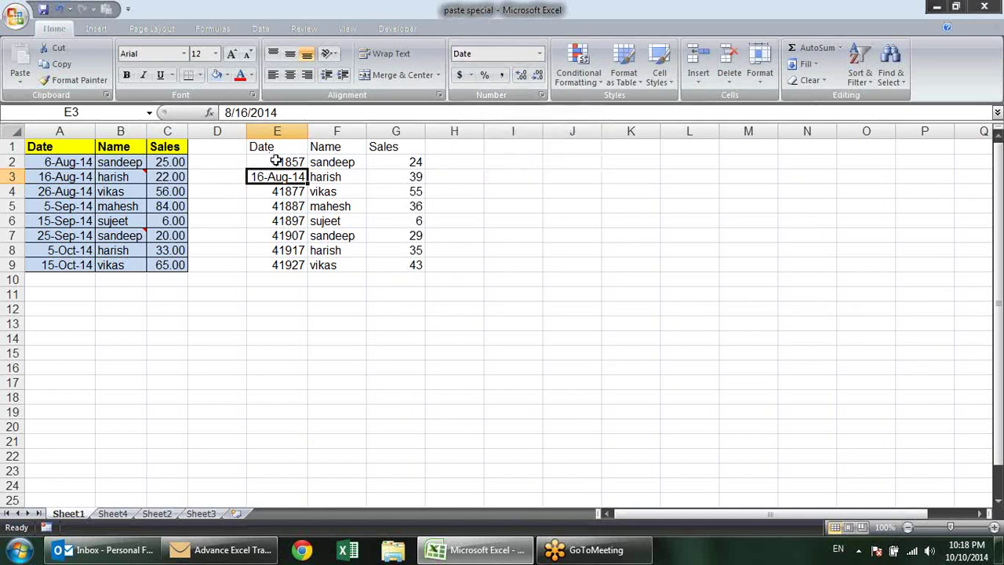
Step: Compare G2 with C3's RANDBETWEEN formula, then undo E3's date formatting
{"action": "left_click", "coordinate": [394, 162]}
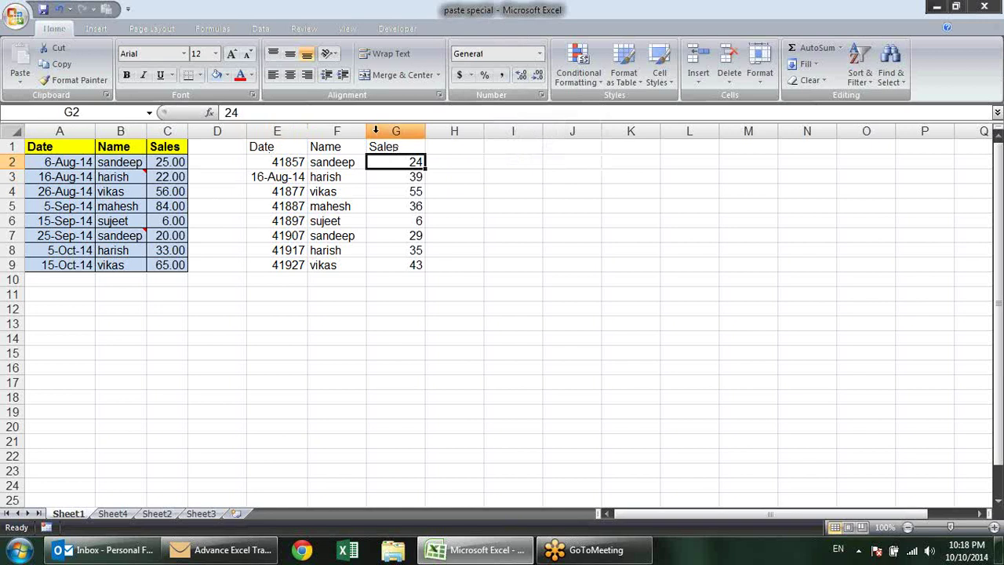
{"action": "left_click", "coordinate": [176, 182]}
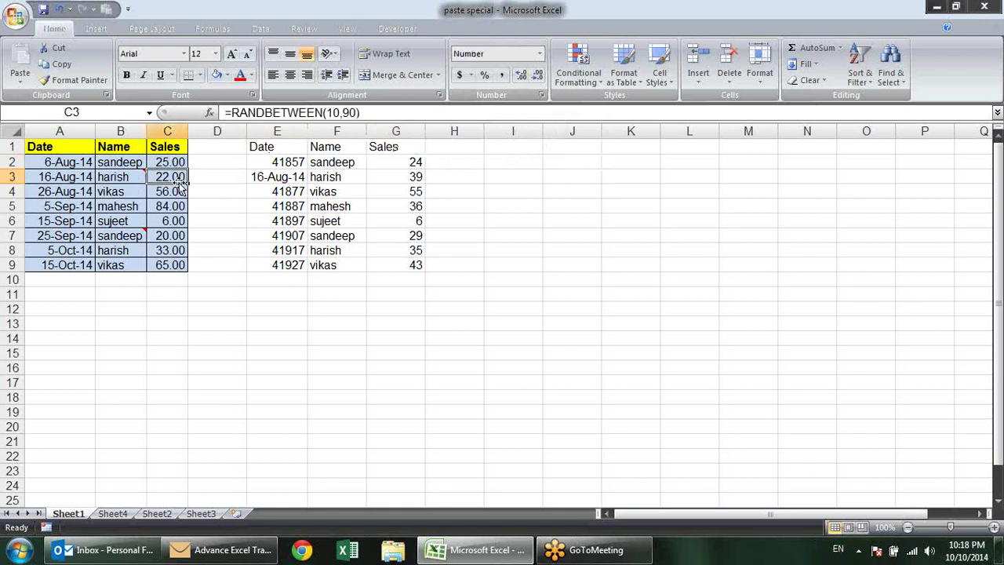
{"action": "left_click", "coordinate": [397, 163]}
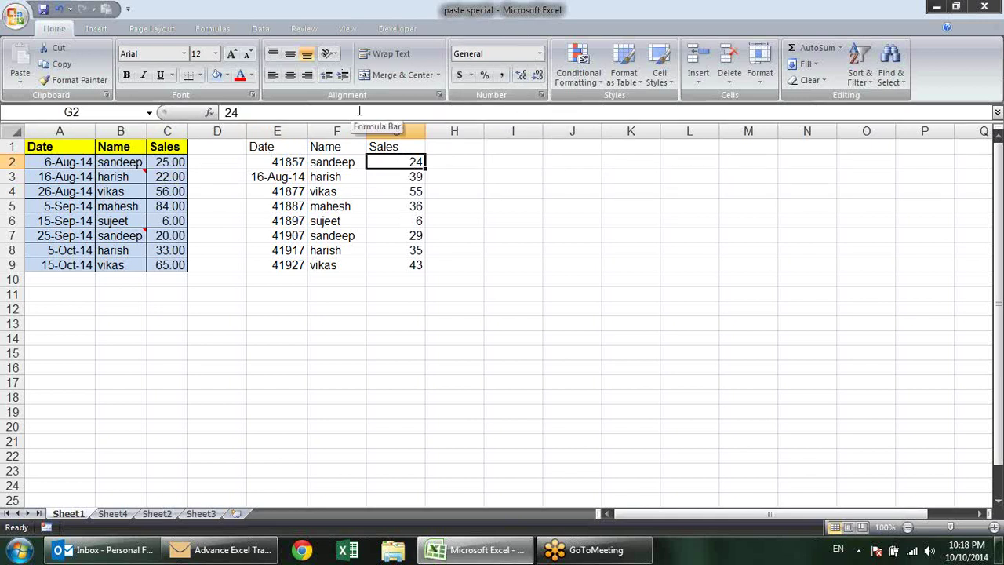
{"action": "key", "text": "ctrl+z"}
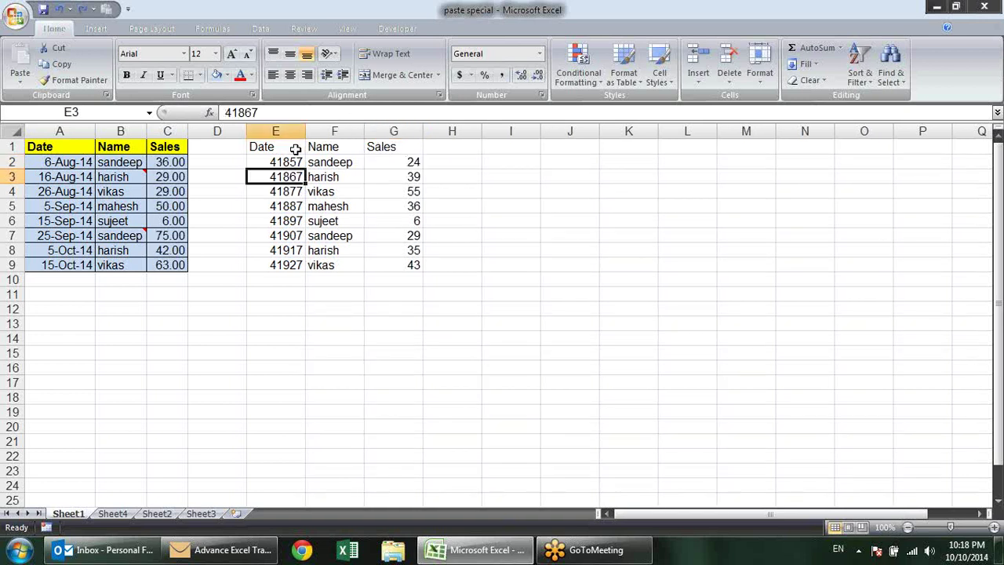
Step: Check the values in E1, E3 and G3 without editing them
{"action": "left_click", "coordinate": [295, 149]}
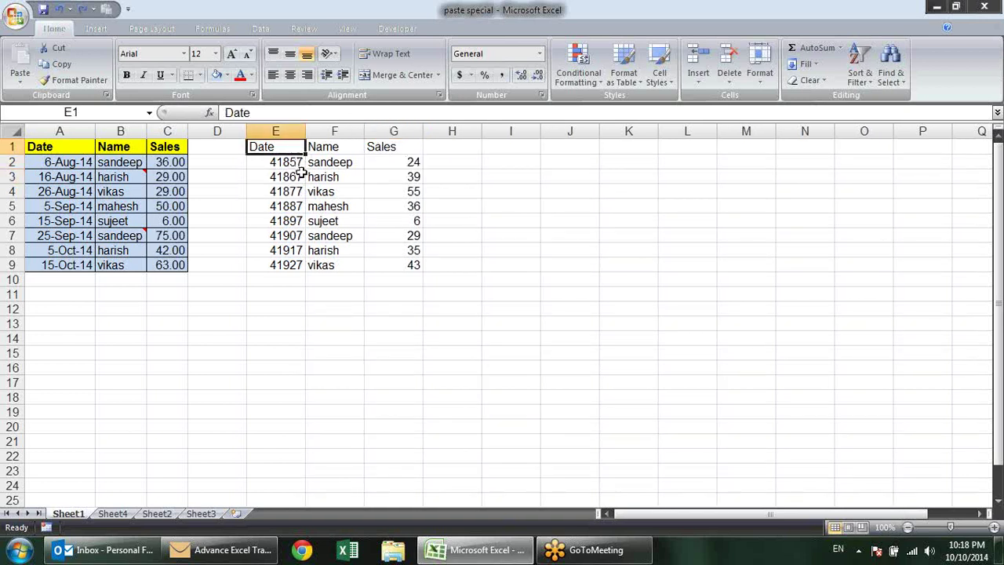
{"action": "double_click", "coordinate": [407, 175]}
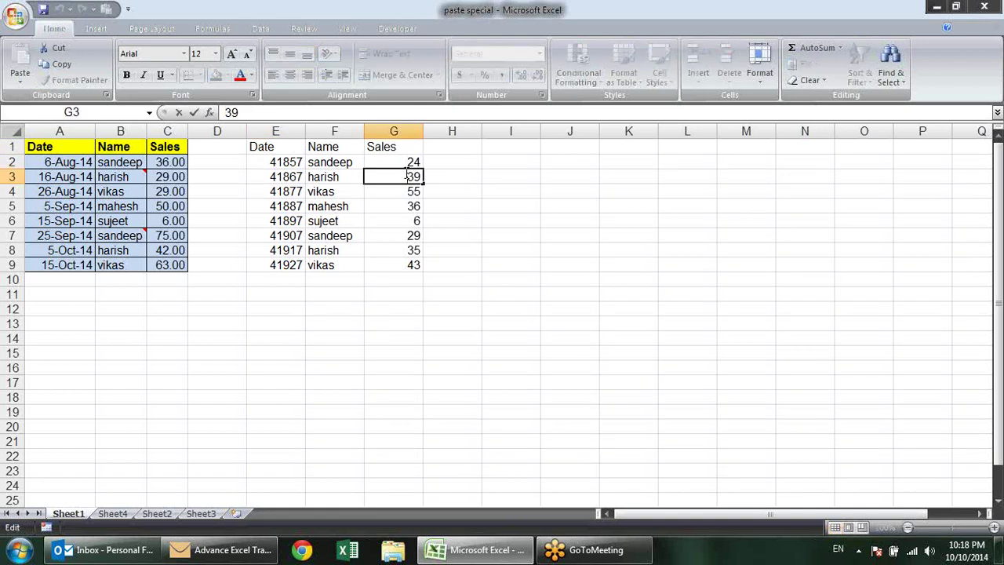
{"action": "left_click", "coordinate": [386, 203]}
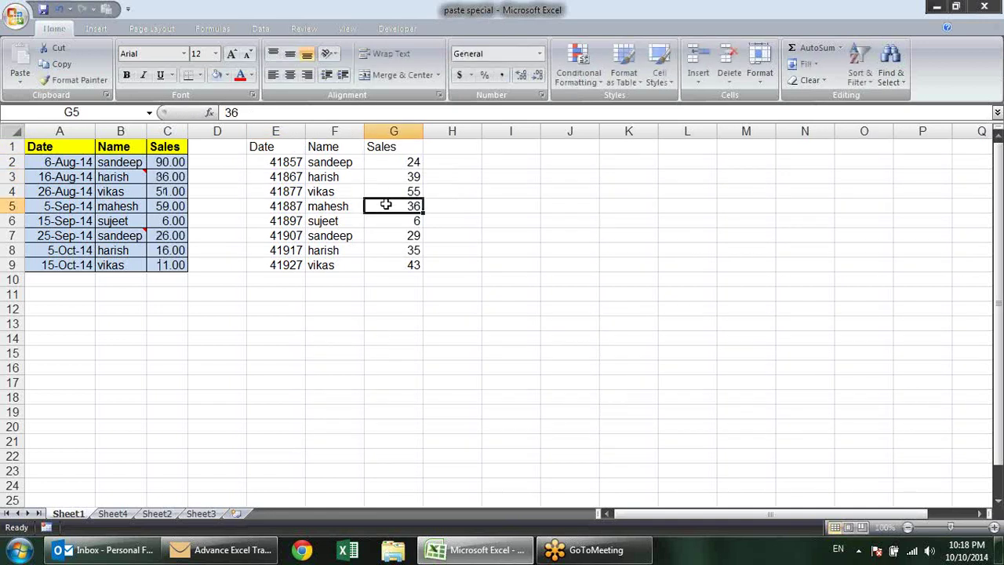
{"action": "left_click", "coordinate": [282, 182]}
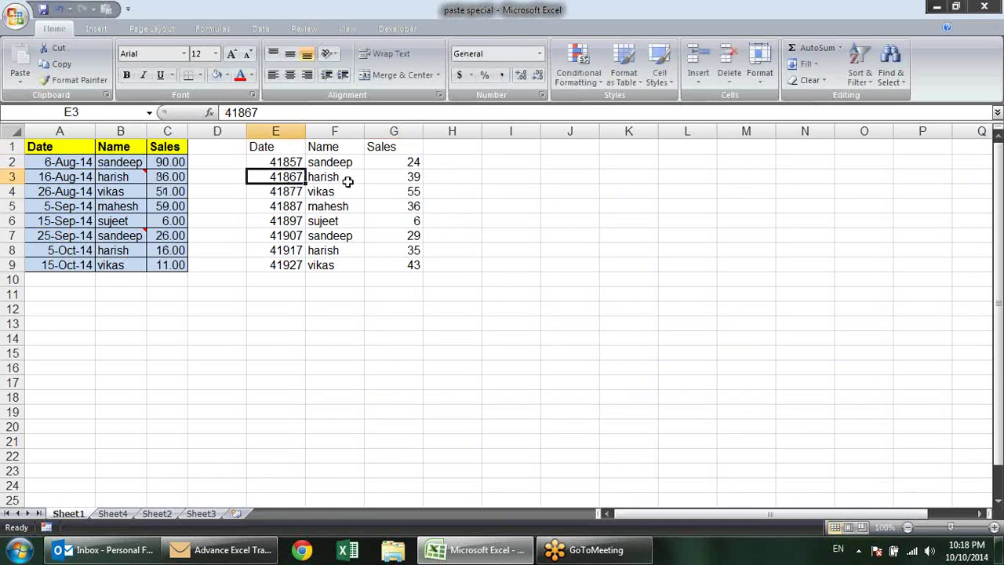
{"action": "left_click", "coordinate": [407, 177]}
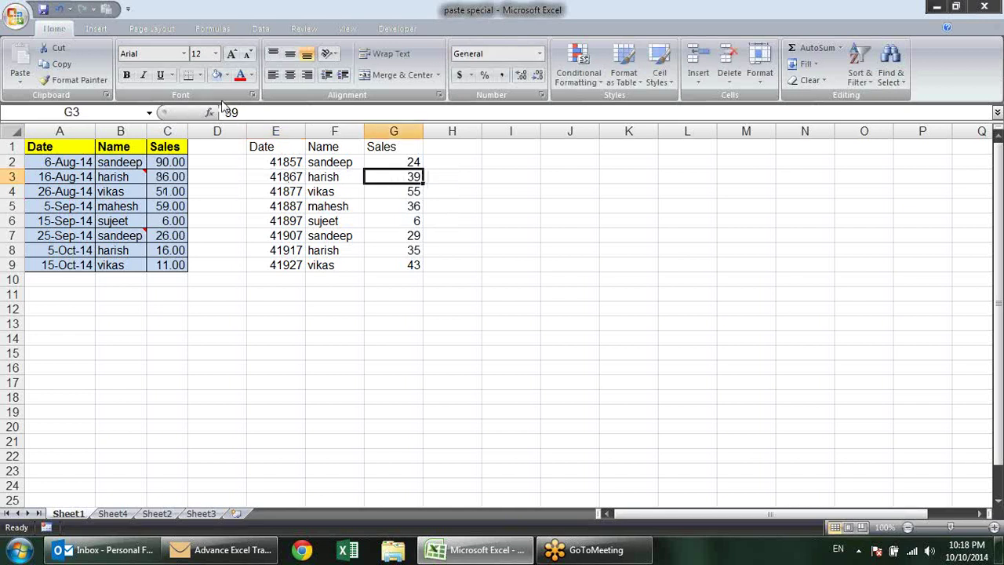
Step: Clear the contents of columns E through G
{"action": "left_click_drag", "start_coordinate": [266, 131], "coordinate": [391, 175]}
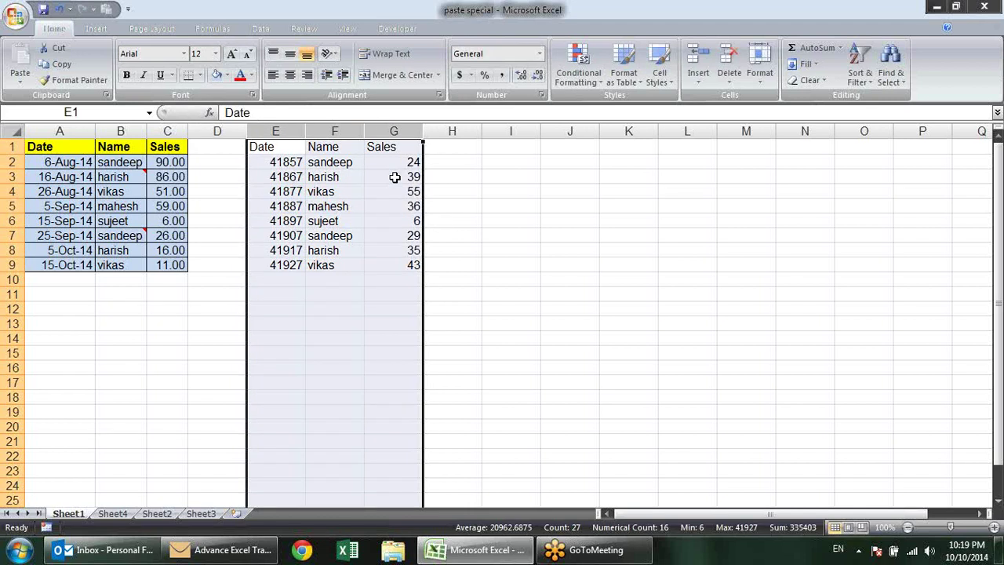
{"action": "key", "text": "alt+e"}
{"action": "key", "text": "a"}
{"action": "key", "text": "a"}
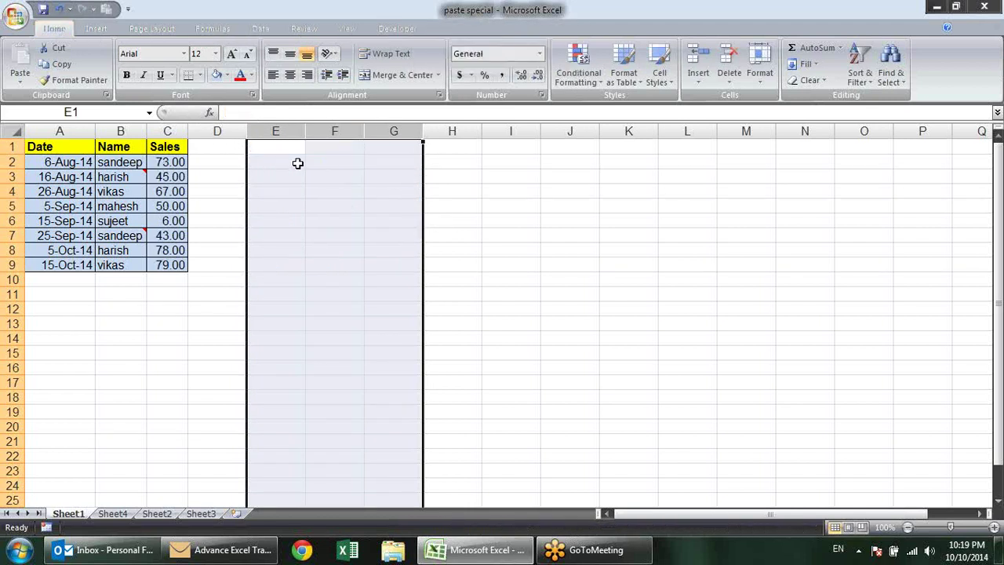
Step: Copy A1:C9 and paste it at E1 as Values and number formats
{"action": "left_click_drag", "start_coordinate": [77, 143], "coordinate": [154, 262]}
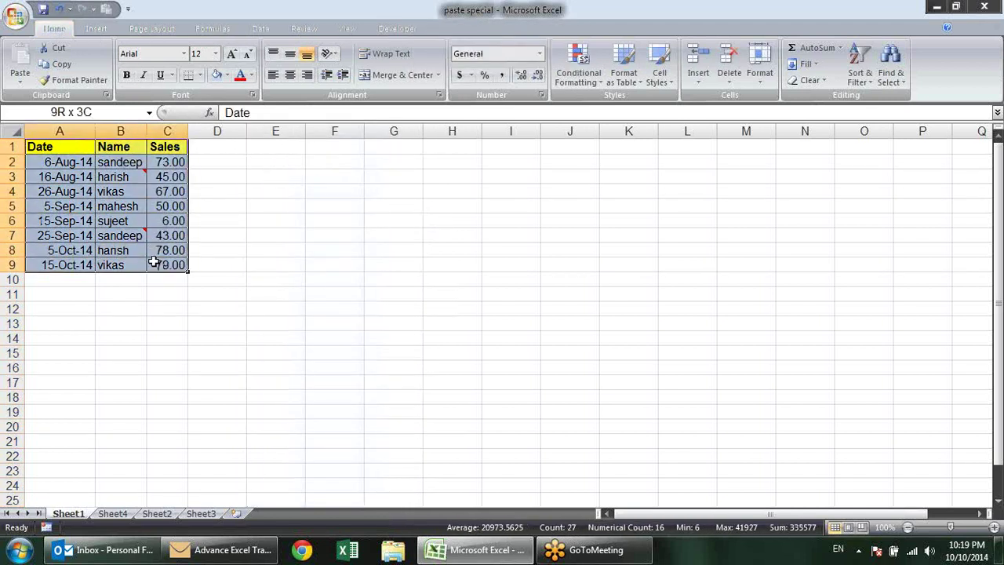
{"action": "key", "text": "ctrl+c"}
{"action": "left_click", "coordinate": [291, 146]}
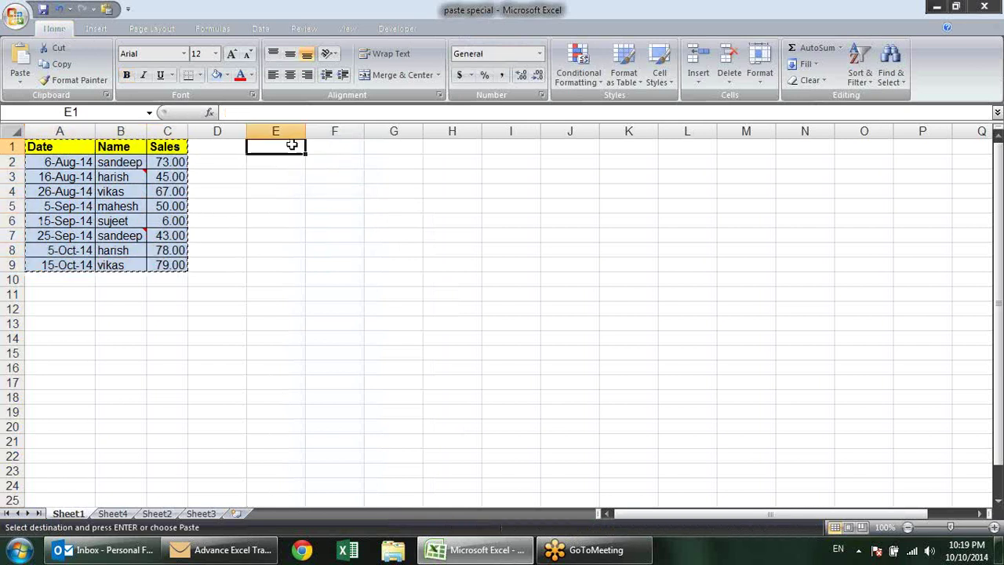
{"action": "right_click", "coordinate": [292, 148]}
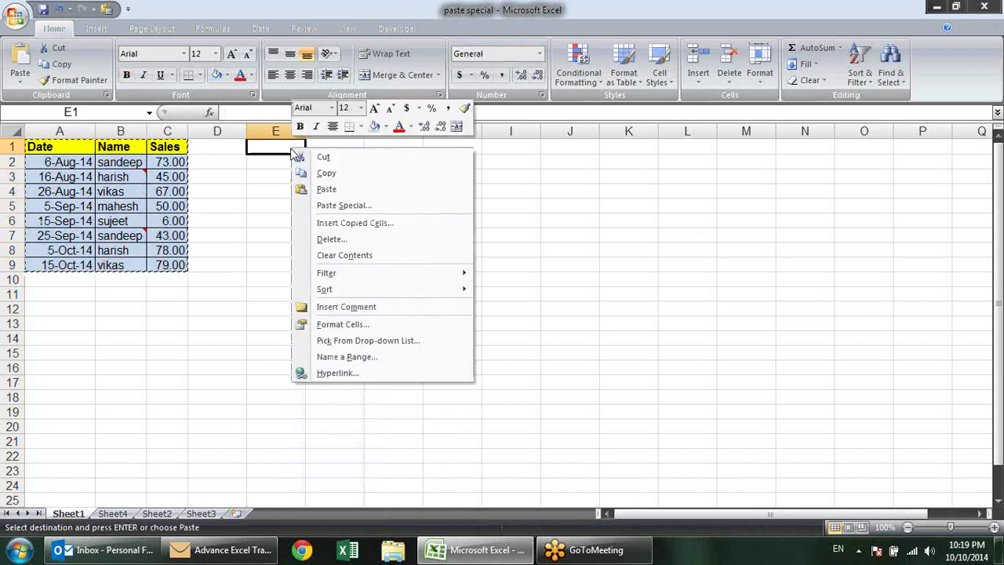
{"action": "left_click", "coordinate": [353, 207]}
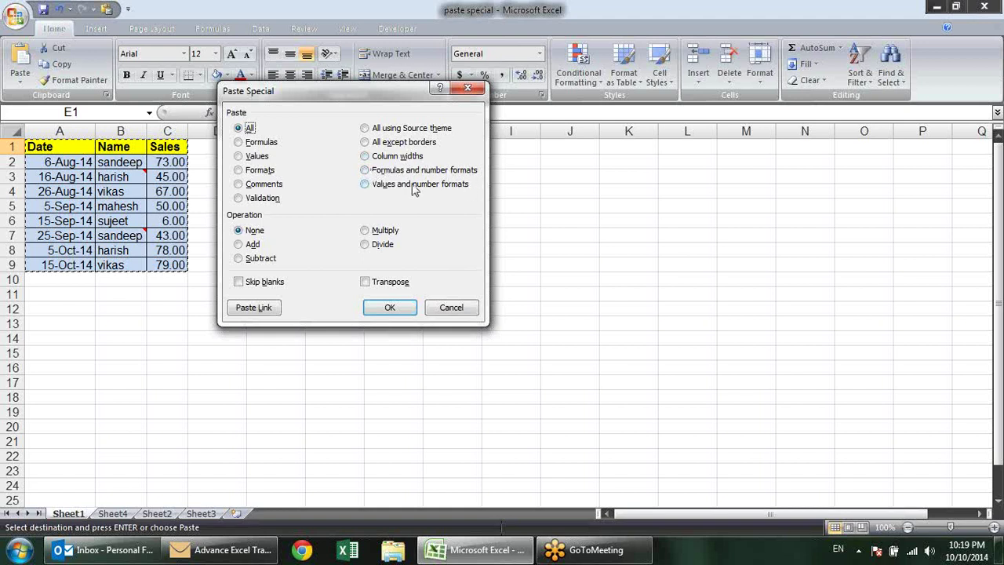
{"action": "left_click", "coordinate": [400, 186]}
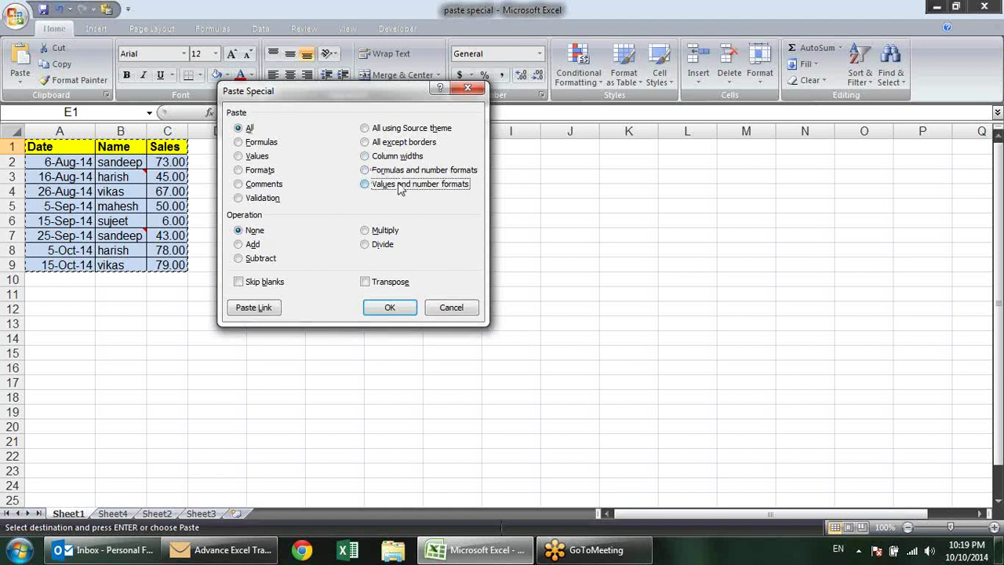
{"action": "left_click", "coordinate": [390, 307]}
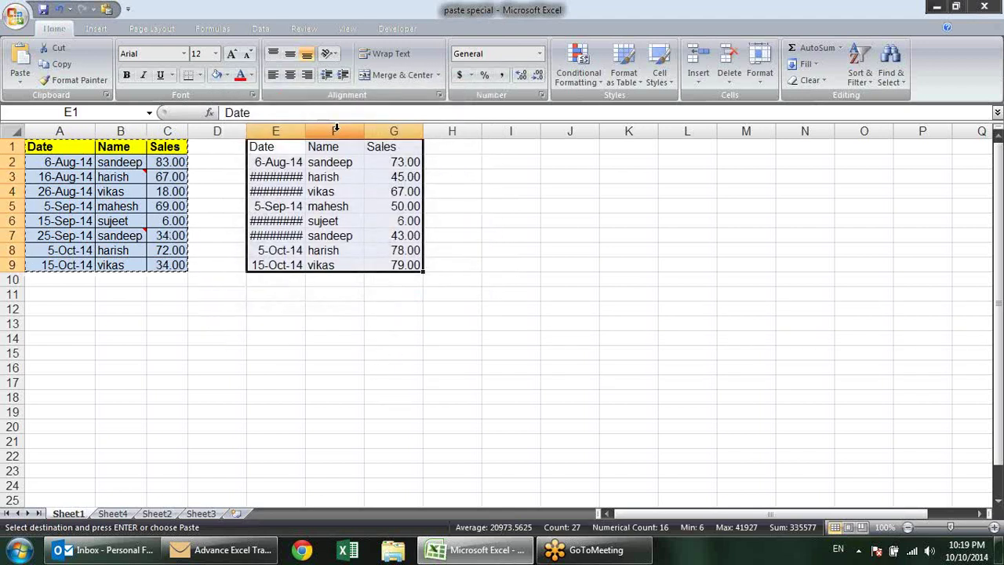
Step: Autofit column E, check dates and Sales in E2:G3, then select columns E through H
{"action": "double_click", "coordinate": [305, 126]}
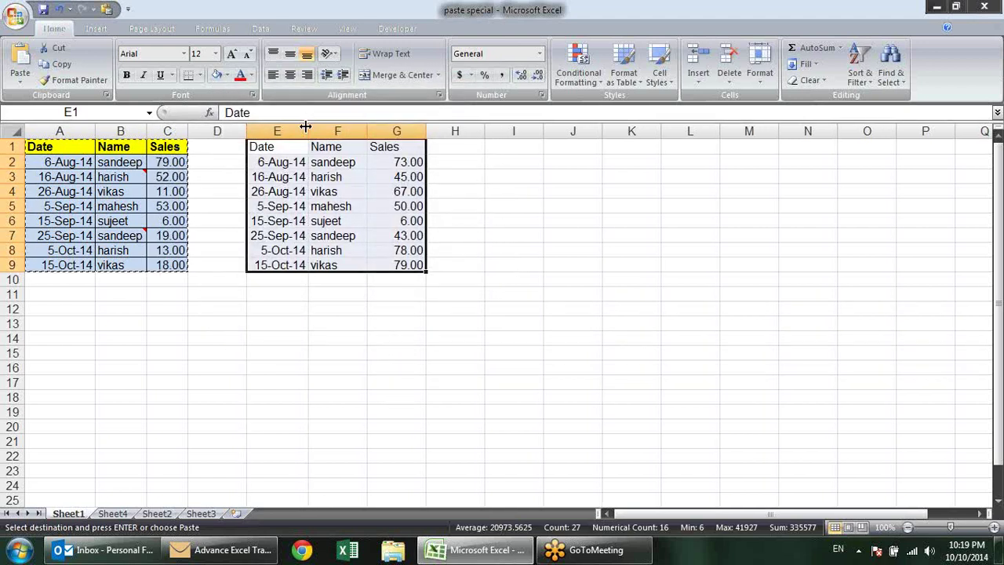
{"action": "left_click", "coordinate": [310, 318]}
{"action": "left_click", "coordinate": [295, 163]}
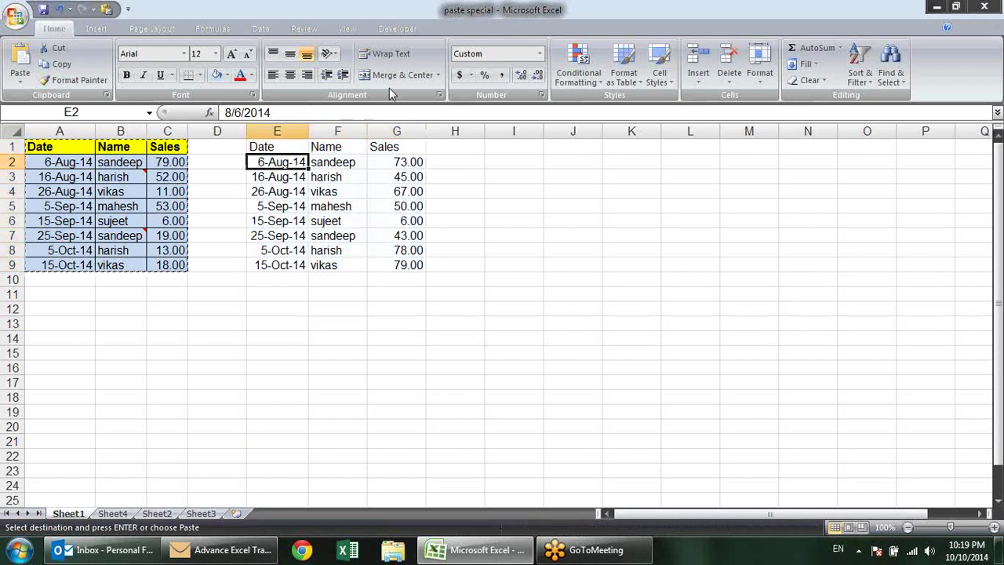
{"action": "left_click", "coordinate": [399, 163]}
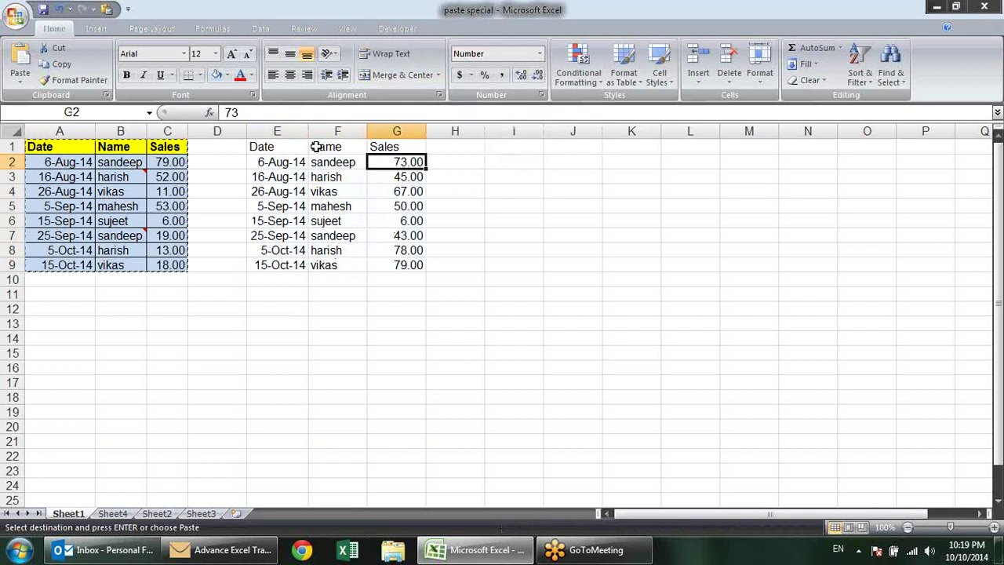
{"action": "left_click", "coordinate": [286, 174]}
{"action": "left_click", "coordinate": [389, 177]}
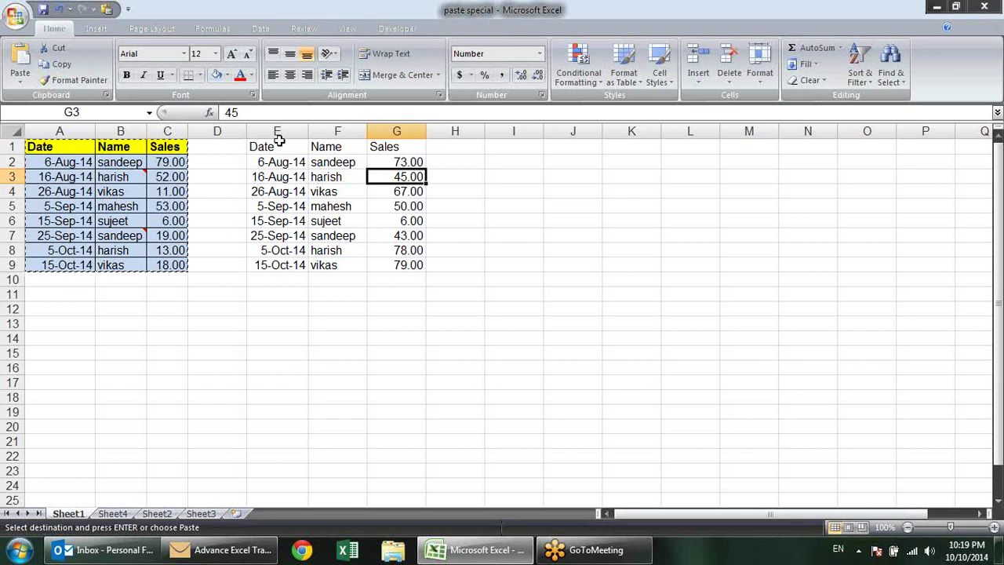
{"action": "left_click", "coordinate": [279, 141]}
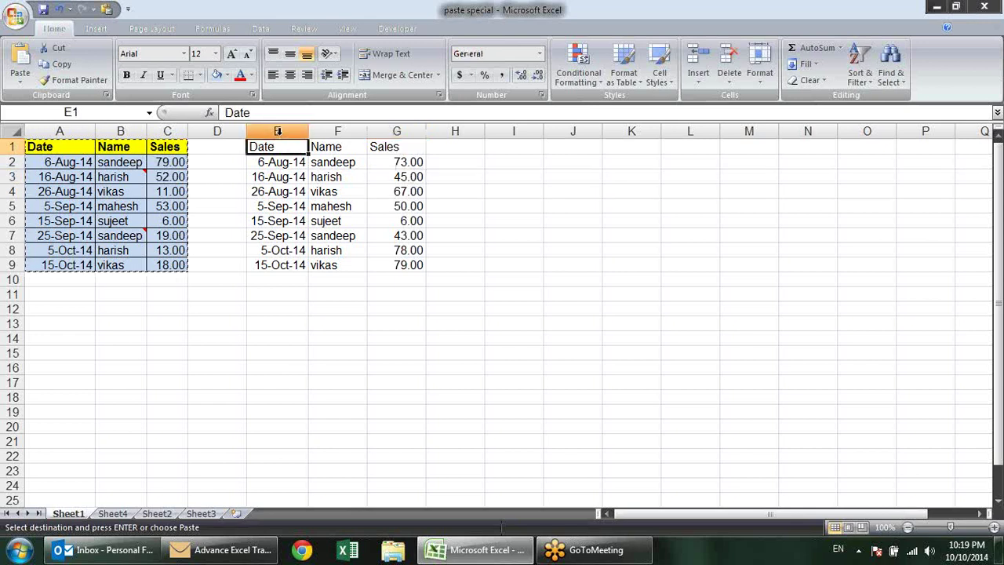
{"action": "left_click_drag", "start_coordinate": [277, 131], "coordinate": [455, 131]}
Step: Clear the contents of the selected columns E through H
{"action": "right_click", "coordinate": [402, 131]}
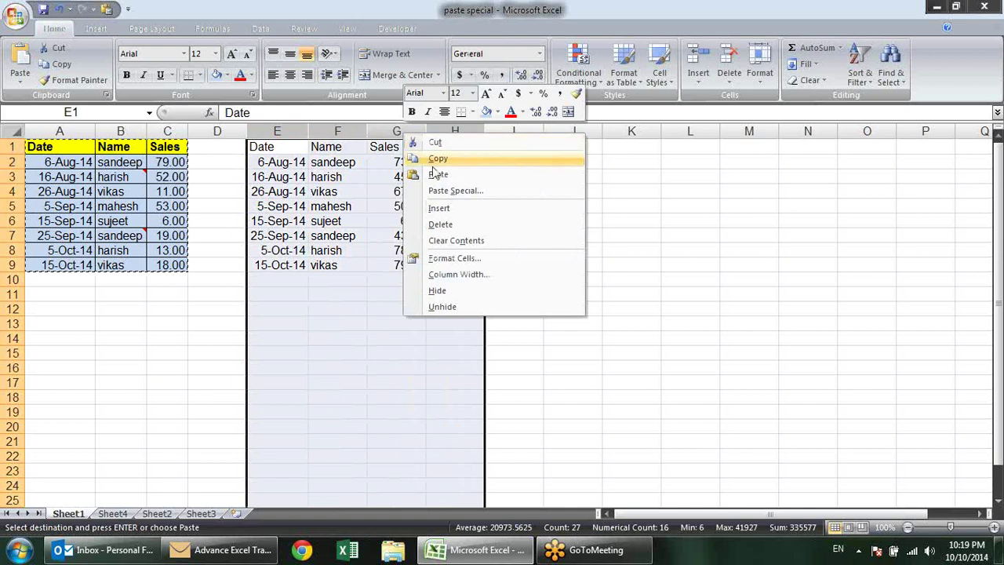
{"action": "left_click", "coordinate": [441, 224]}
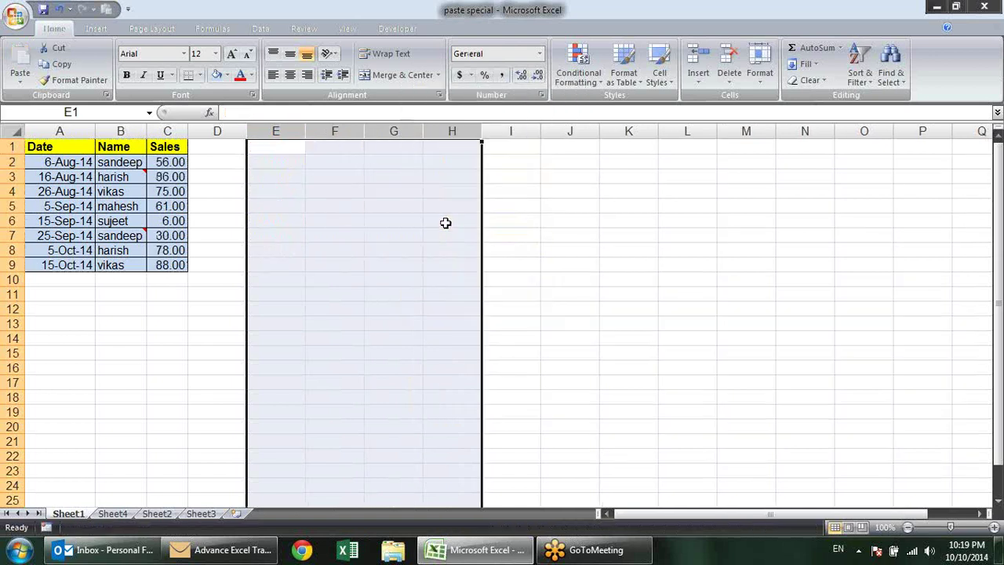
{"action": "left_click", "coordinate": [447, 221]}
Step: Copy A1:C9 and paste it at E1 as Values and number formats via Alt+E+S
{"action": "left_click_drag", "start_coordinate": [62, 147], "coordinate": [174, 259]}
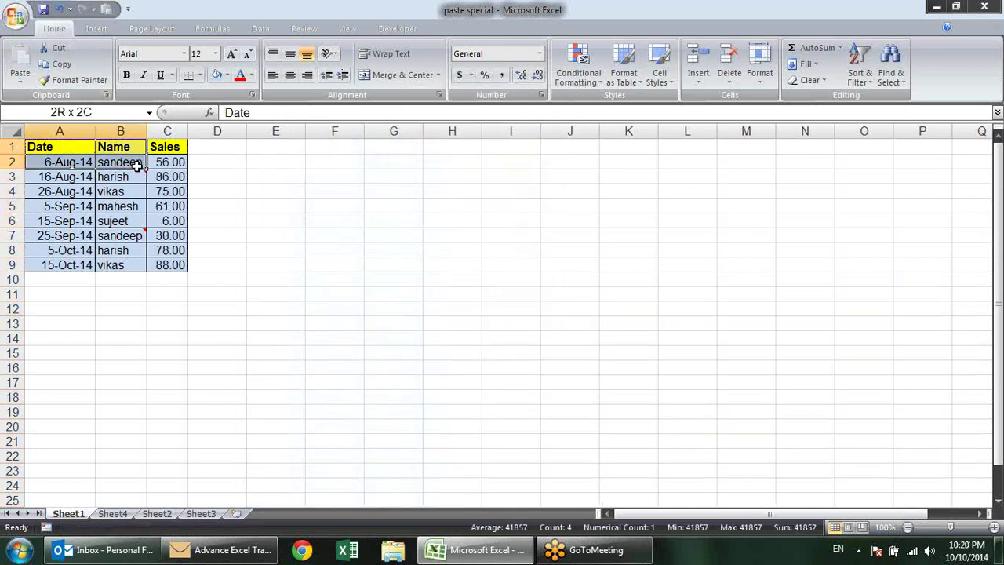
{"action": "left_click_drag", "start_coordinate": [169, 266], "coordinate": [50, 140]}
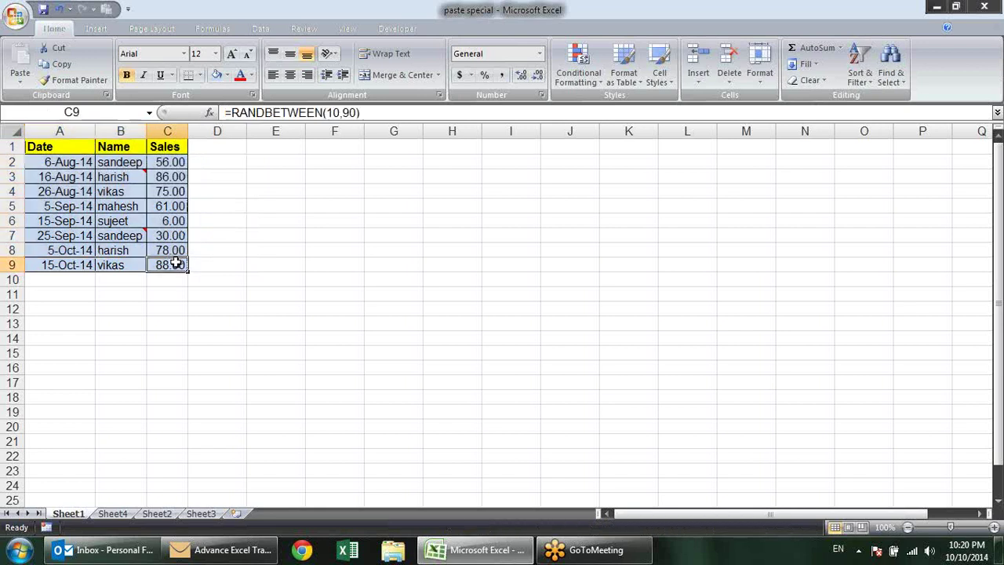
{"action": "key", "text": "ctrl+c"}
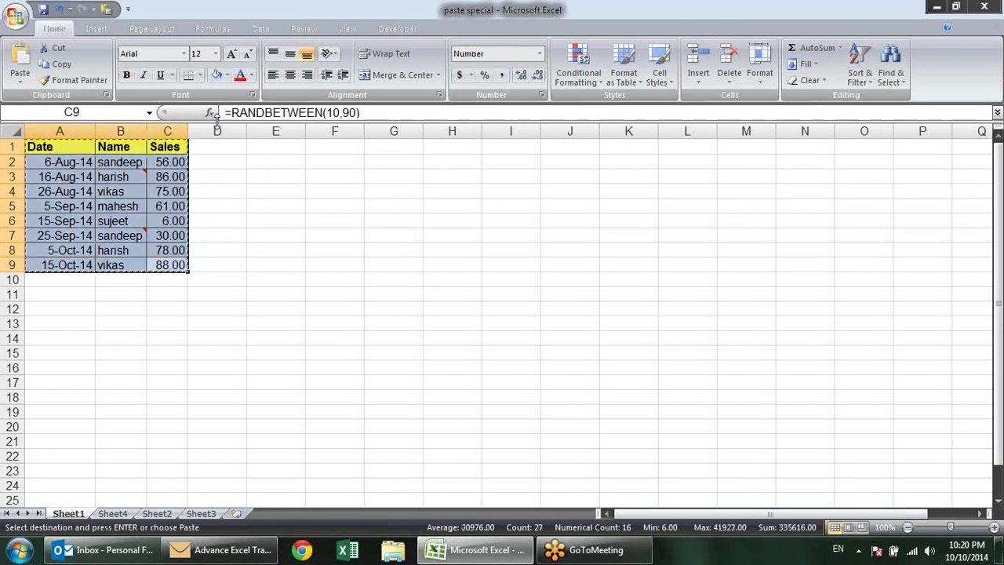
{"action": "left_click", "coordinate": [285, 153]}
{"action": "key", "text": "alt+e"}
{"action": "key", "text": "s"}
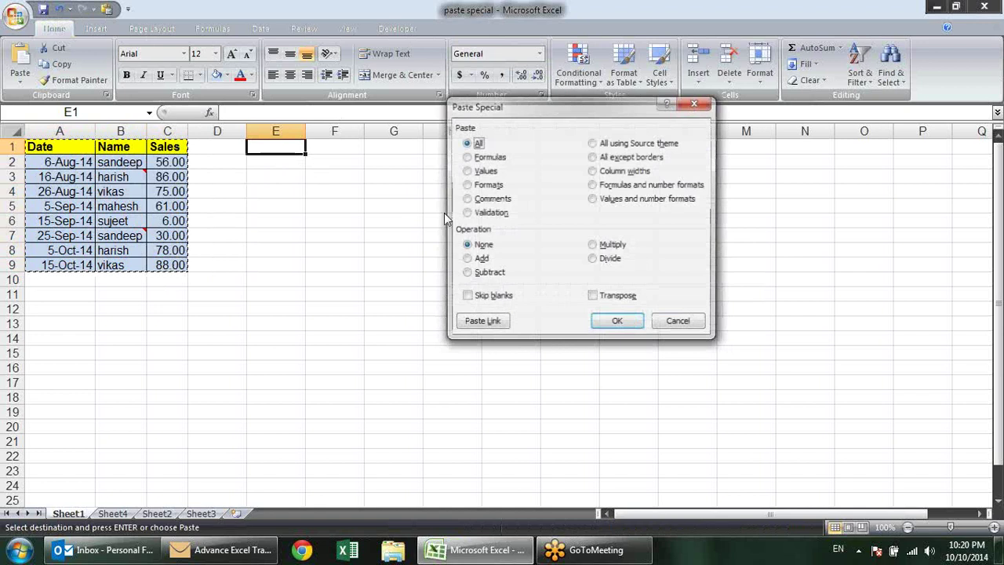
{"action": "left_click", "coordinate": [594, 199]}
{"action": "left_click", "coordinate": [616, 322]}
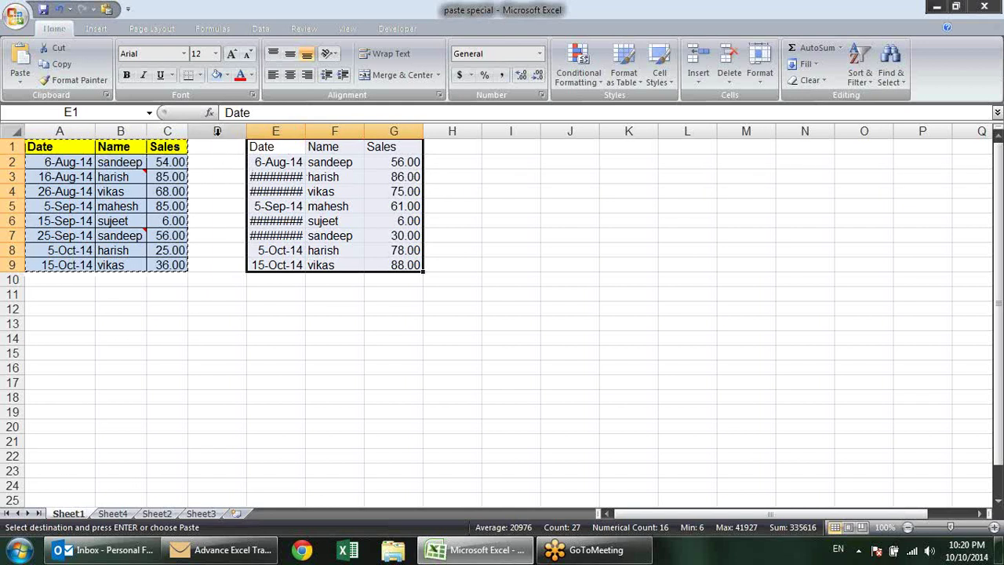
{"action": "key", "text": "ctrl+alt+v"}
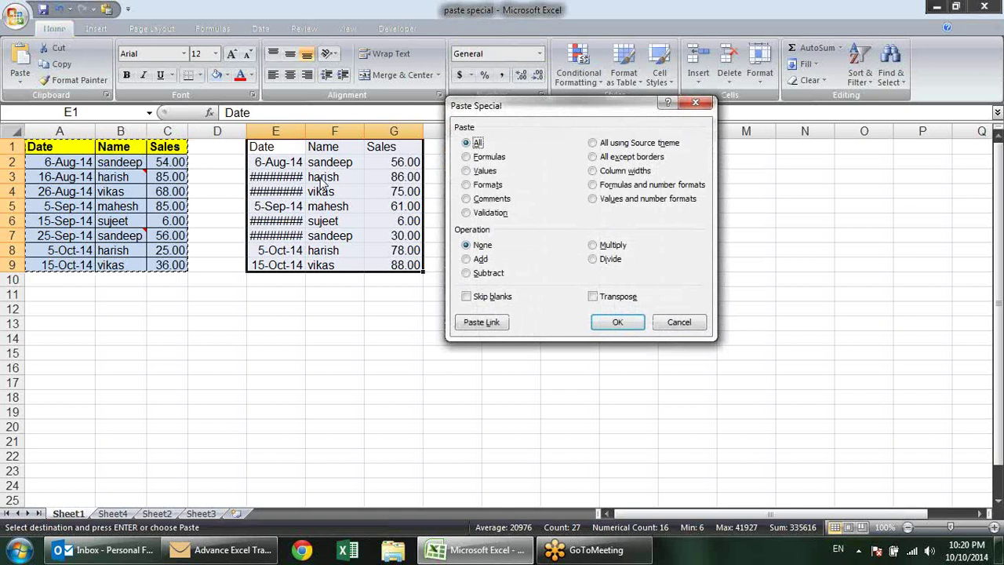
Step: Paste only the column widths onto E:G so the copied dates display in full
{"action": "left_click", "coordinate": [620, 171]}
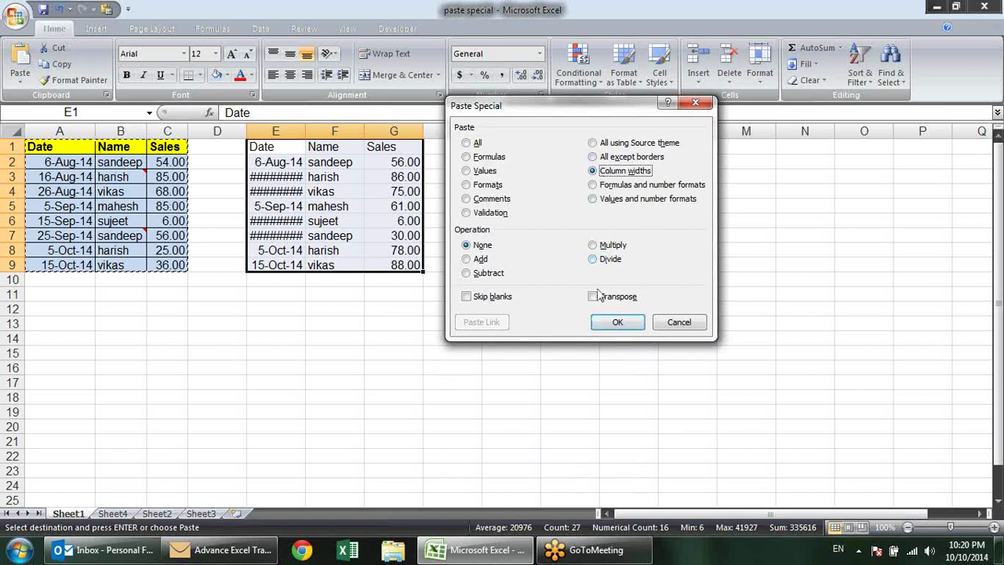
{"action": "left_click", "coordinate": [617, 321]}
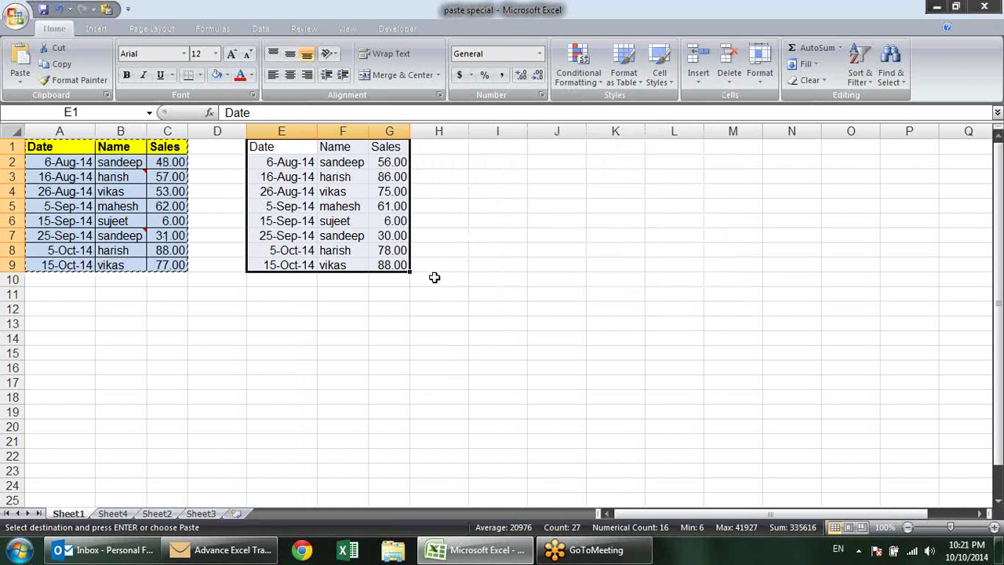
Step: Paste the original table's formats (yellow bold headers, shading, borders) onto E1:G9
{"action": "left_click", "coordinate": [303, 148]}
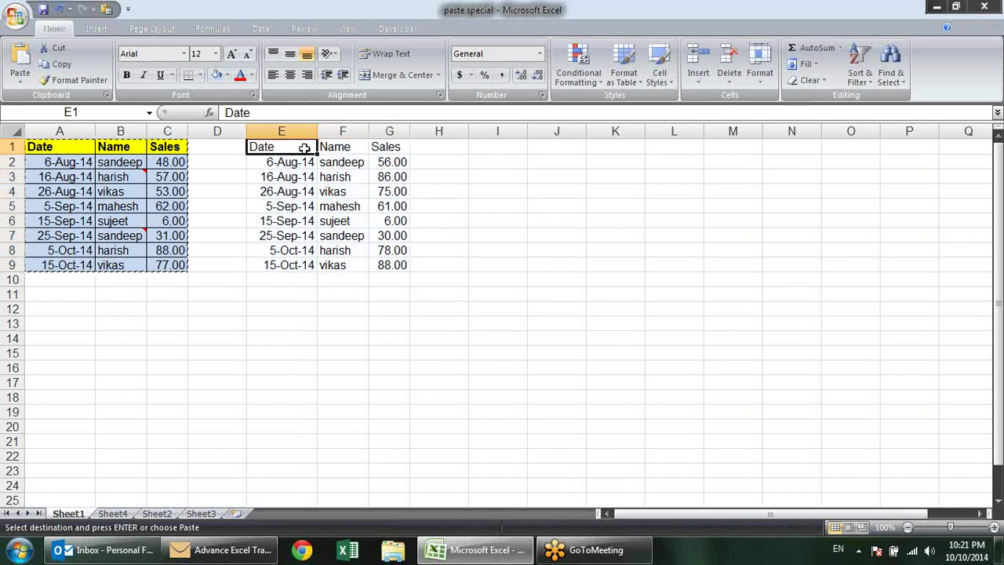
{"action": "key", "text": "ctrl+alt+v"}
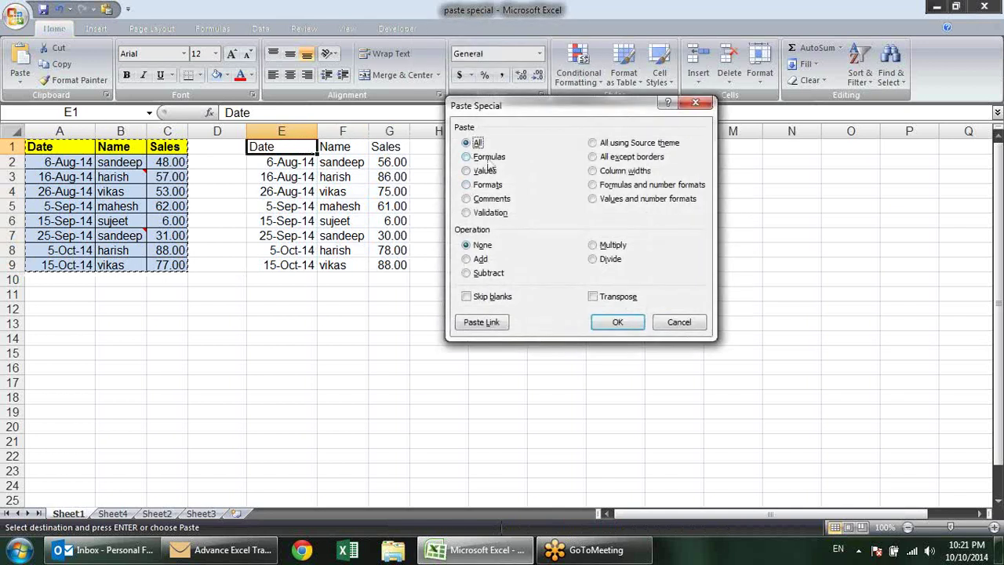
{"action": "left_click", "coordinate": [486, 185]}
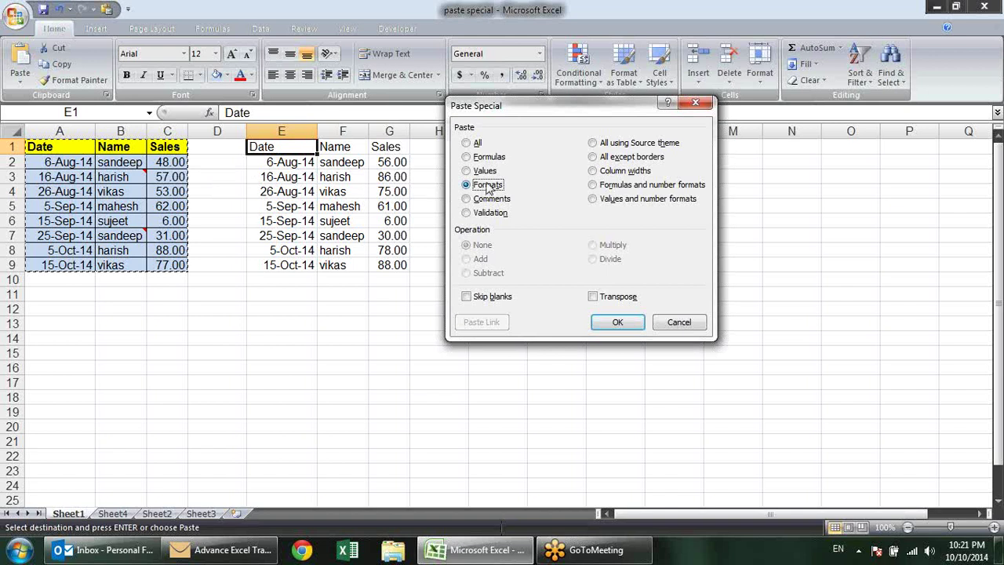
{"action": "left_click", "coordinate": [611, 323]}
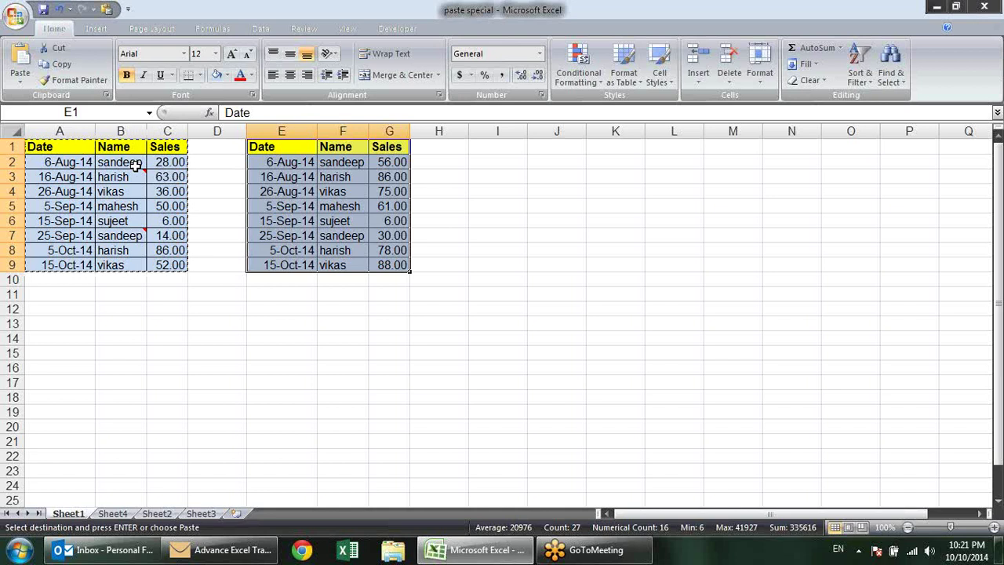
Step: Check the comments on B3 and B7 and cancel the pending copy
{"action": "left_click", "coordinate": [140, 174]}
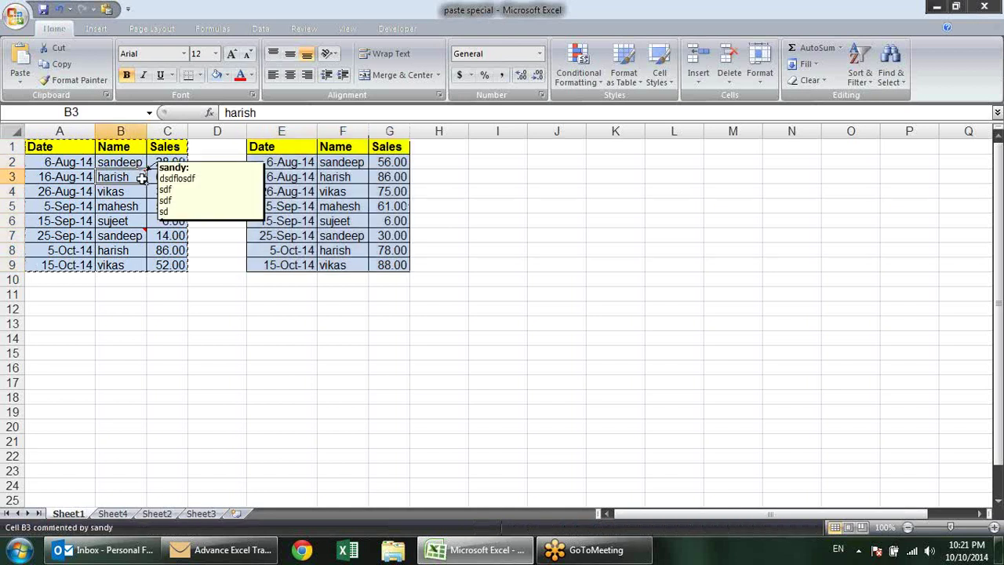
{"action": "left_click", "coordinate": [142, 234]}
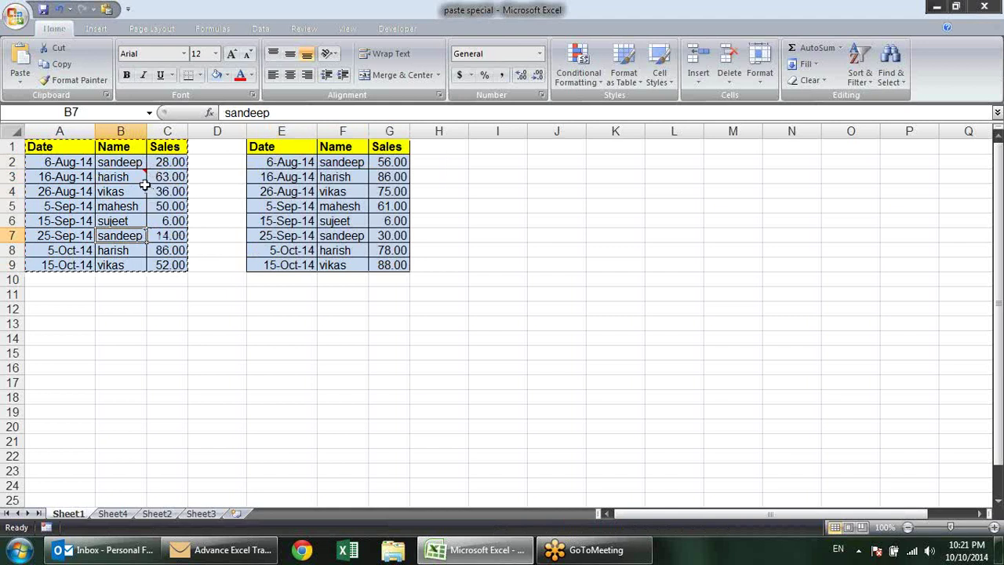
{"action": "mouse_move", "coordinate": [145, 168]}
{"action": "mouse_move", "coordinate": [135, 232]}
{"action": "key", "text": "Escape"}
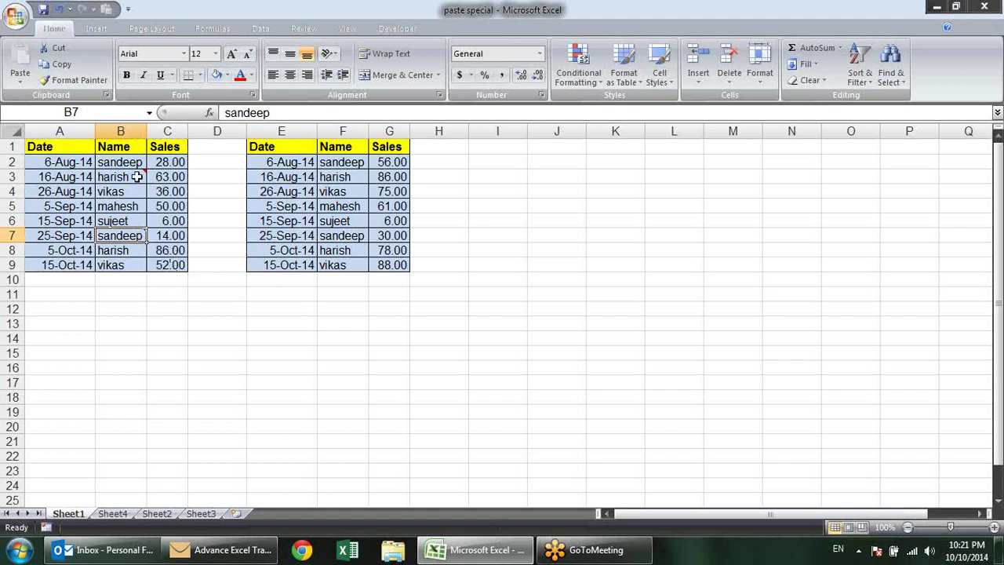
Step: Copy B3:B7 and paste only its comments onto F3 in the second table
{"action": "left_click_drag", "start_coordinate": [133, 177], "coordinate": [123, 232]}
{"action": "key", "text": "ctrl+c"}
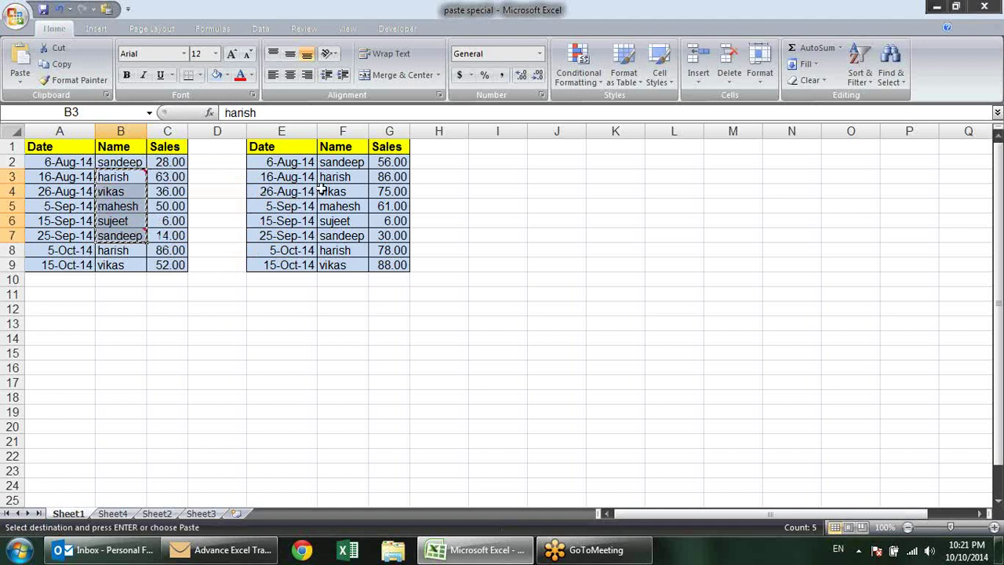
{"action": "left_click", "coordinate": [353, 180]}
{"action": "right_click", "coordinate": [357, 179]}
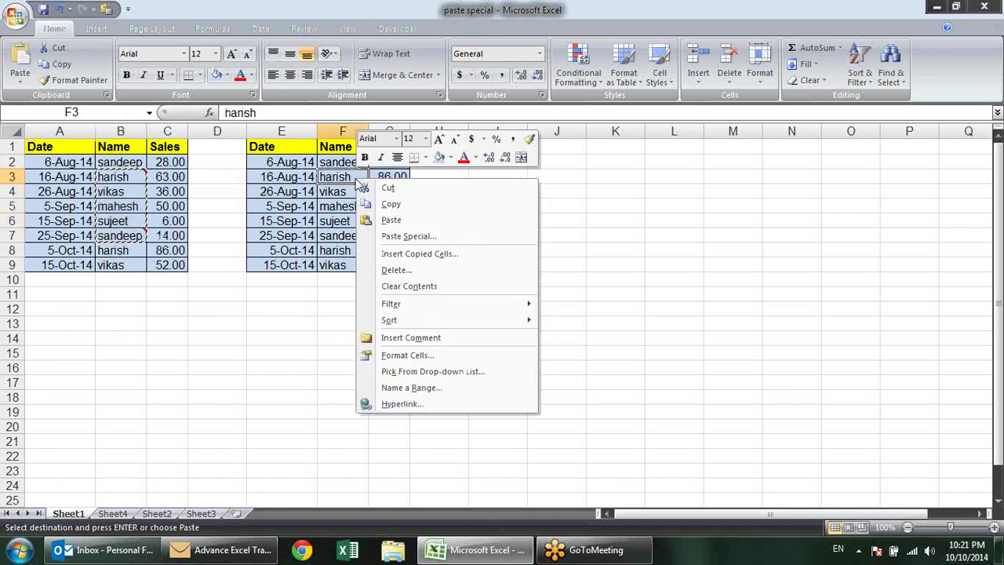
{"action": "left_click", "coordinate": [392, 237]}
{"action": "left_click", "coordinate": [305, 202]}
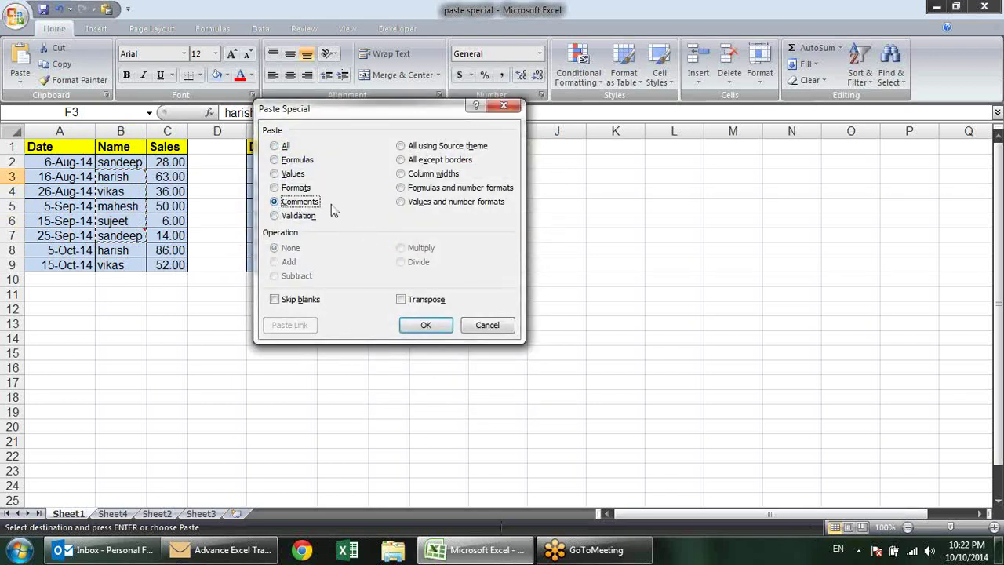
{"action": "left_click", "coordinate": [428, 325]}
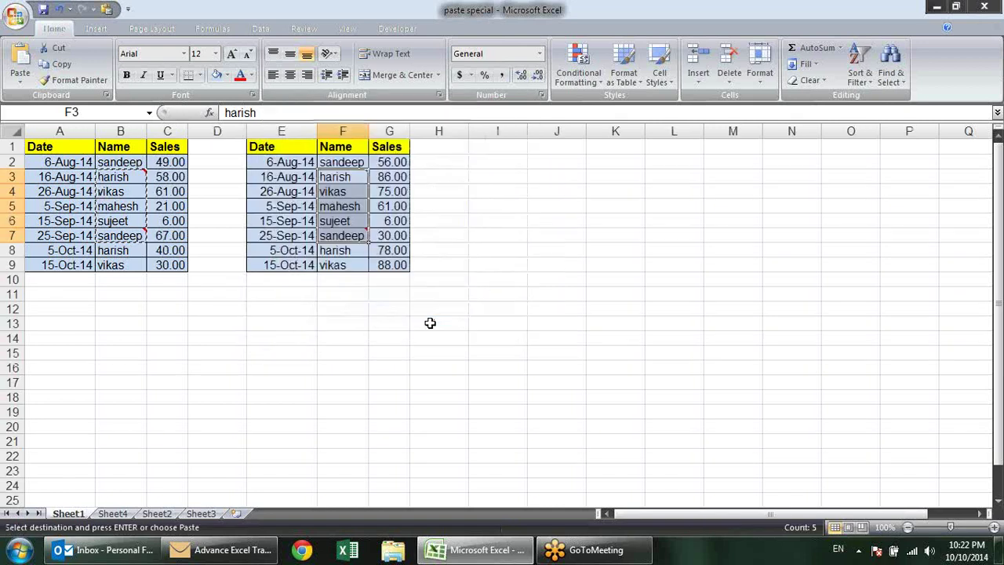
{"action": "left_click", "coordinate": [517, 207]}
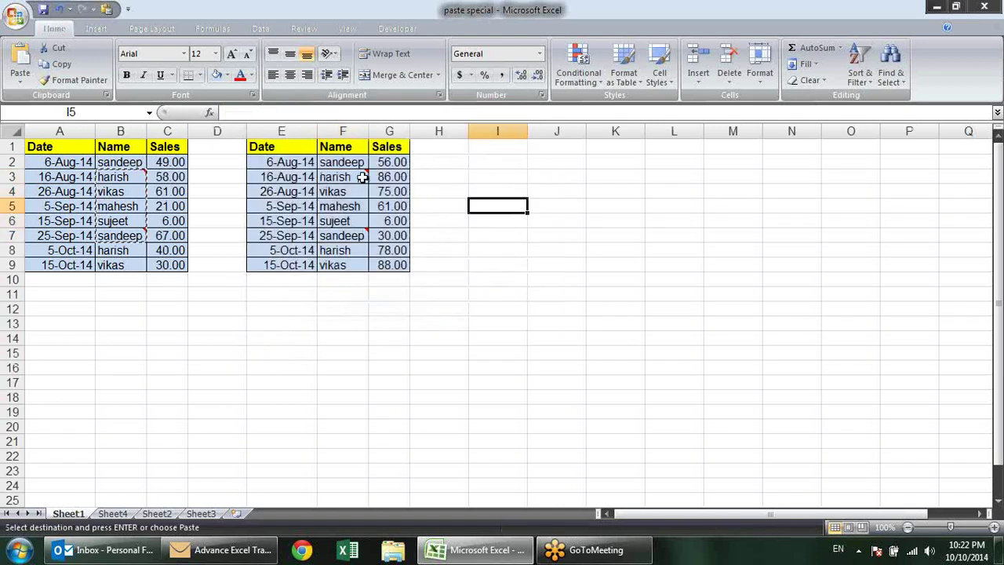
Step: View the pasted comments on F3 and F7, then clear the copy marquee
{"action": "mouse_move", "coordinate": [328, 182]}
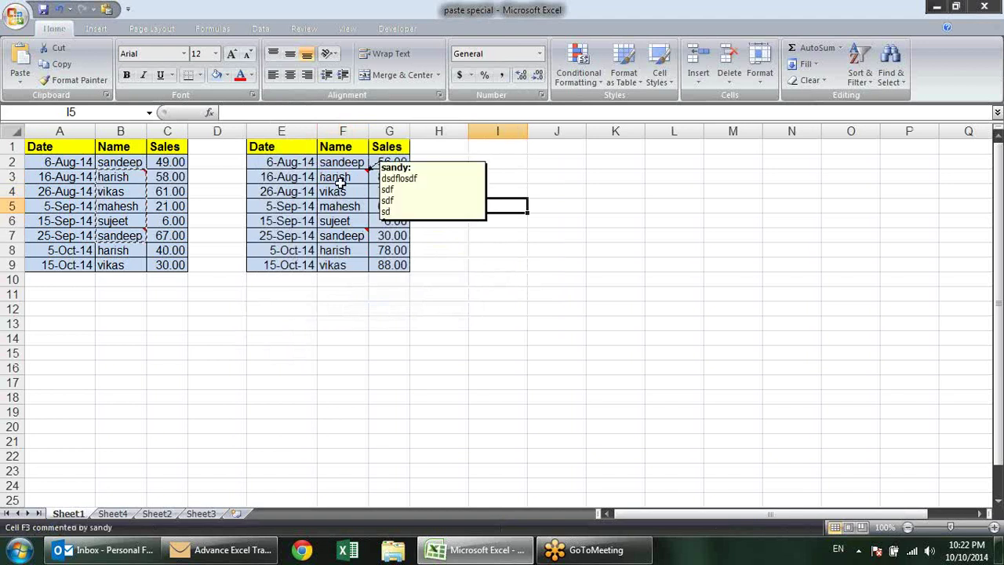
{"action": "mouse_move", "coordinate": [355, 238]}
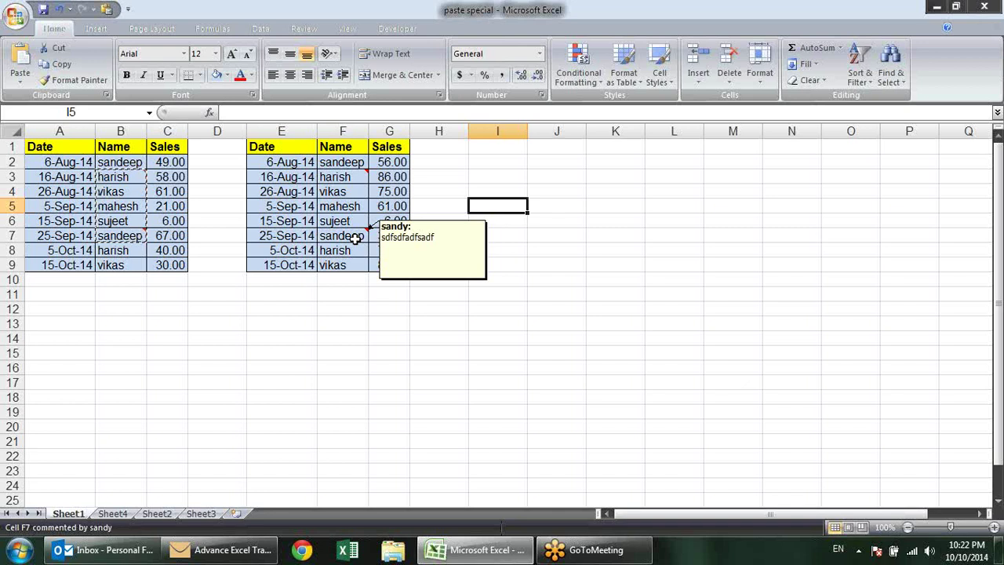
{"action": "key", "text": "Escape"}
Step: Inspect the Sales cells C2 through C6 to review their formulas and values
{"action": "left_click", "coordinate": [174, 220]}
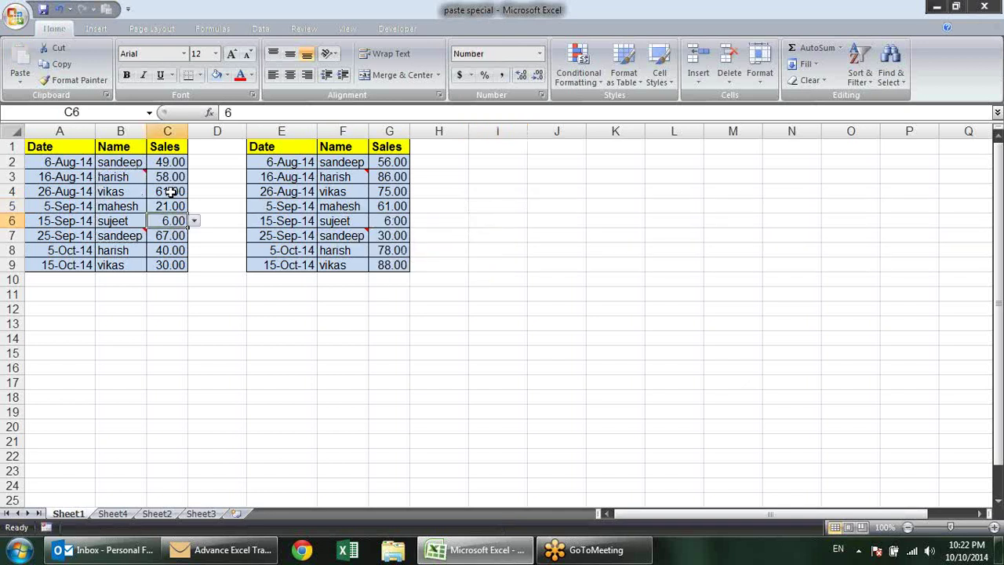
{"action": "left_click", "coordinate": [171, 178]}
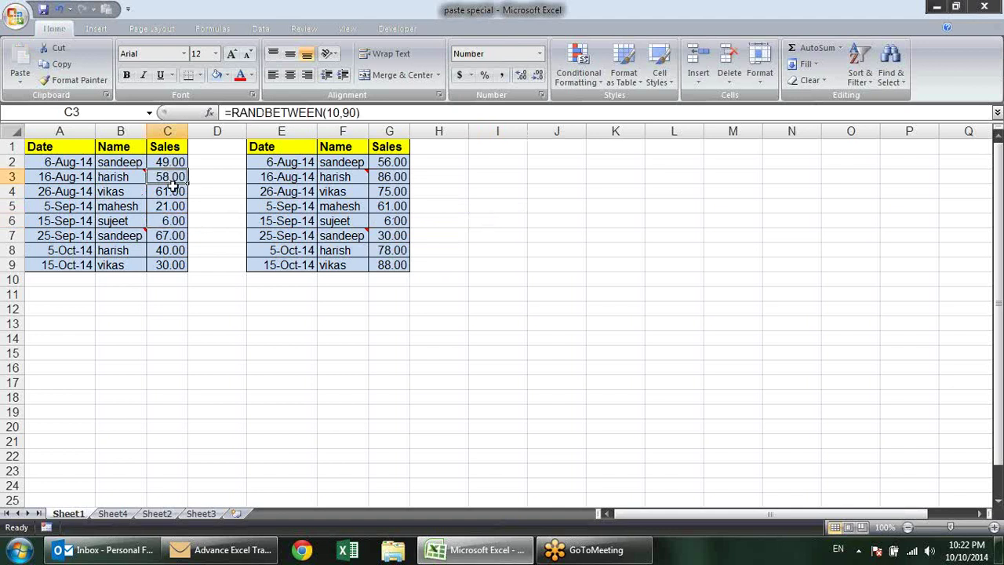
{"action": "left_click", "coordinate": [163, 220]}
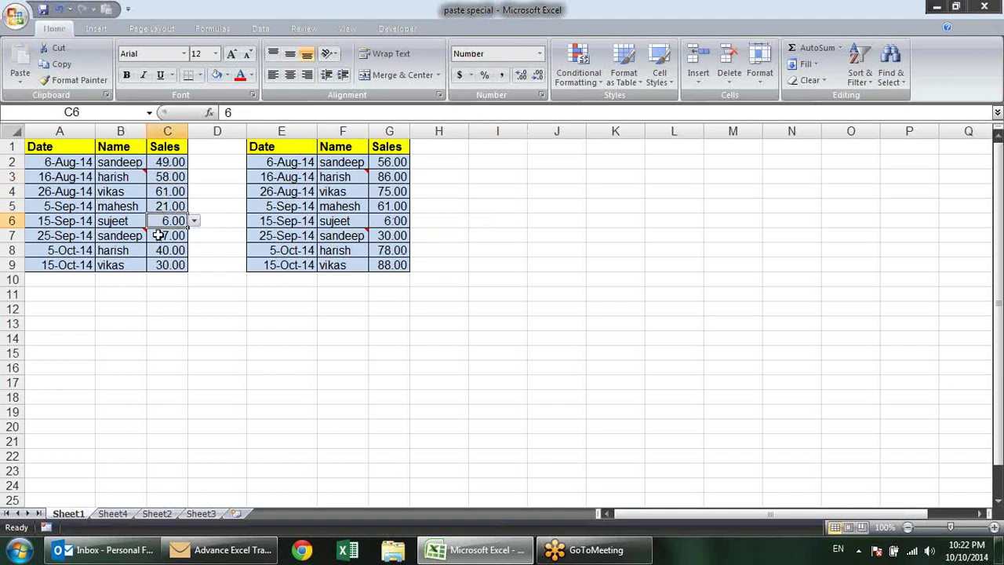
{"action": "left_click", "coordinate": [157, 193]}
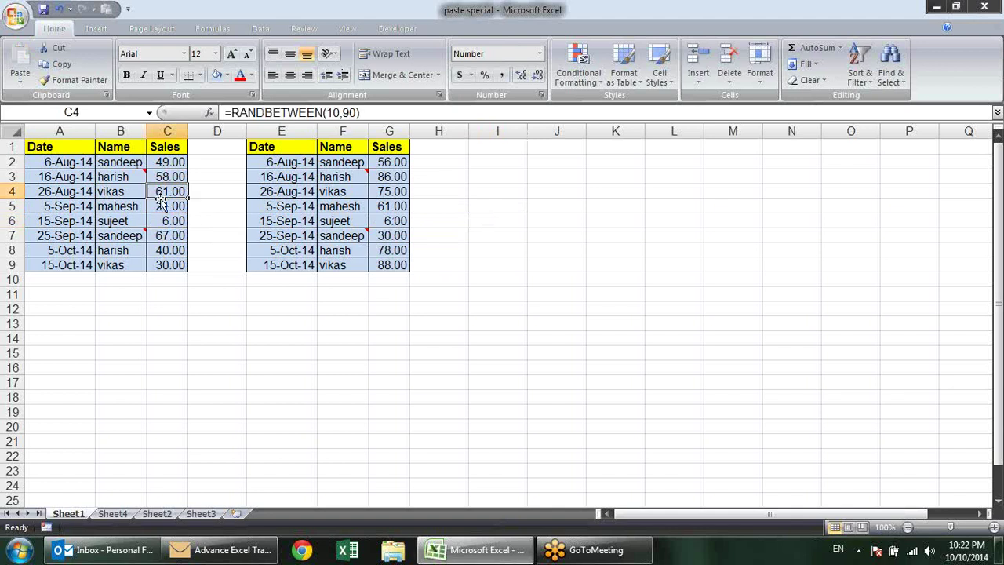
{"action": "left_click", "coordinate": [168, 162]}
{"action": "left_click", "coordinate": [174, 179]}
{"action": "left_click", "coordinate": [174, 206]}
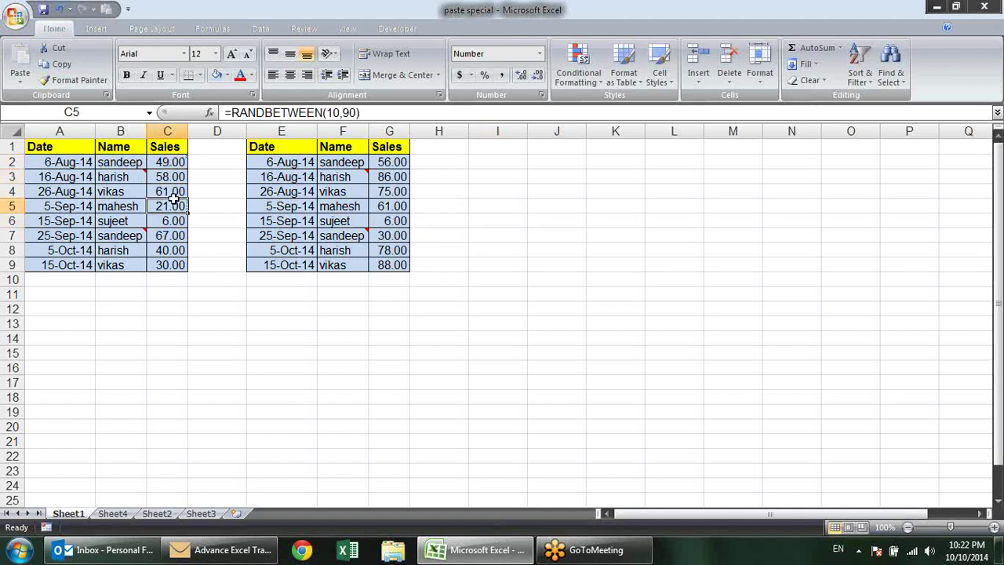
{"action": "left_click", "coordinate": [174, 221]}
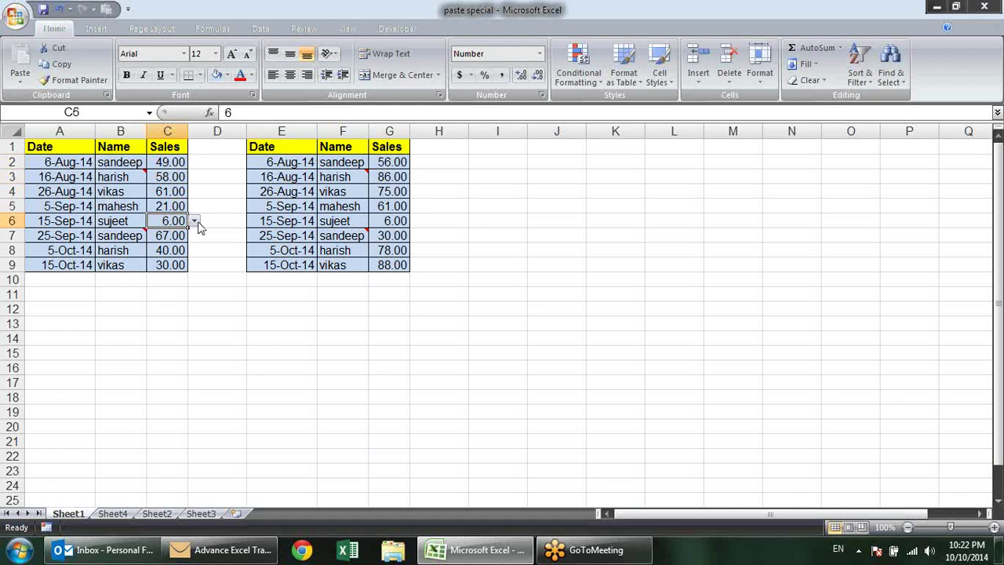
Step: Choose 5 from C6's dropdown list of allowed values
{"action": "left_click", "coordinate": [196, 223]}
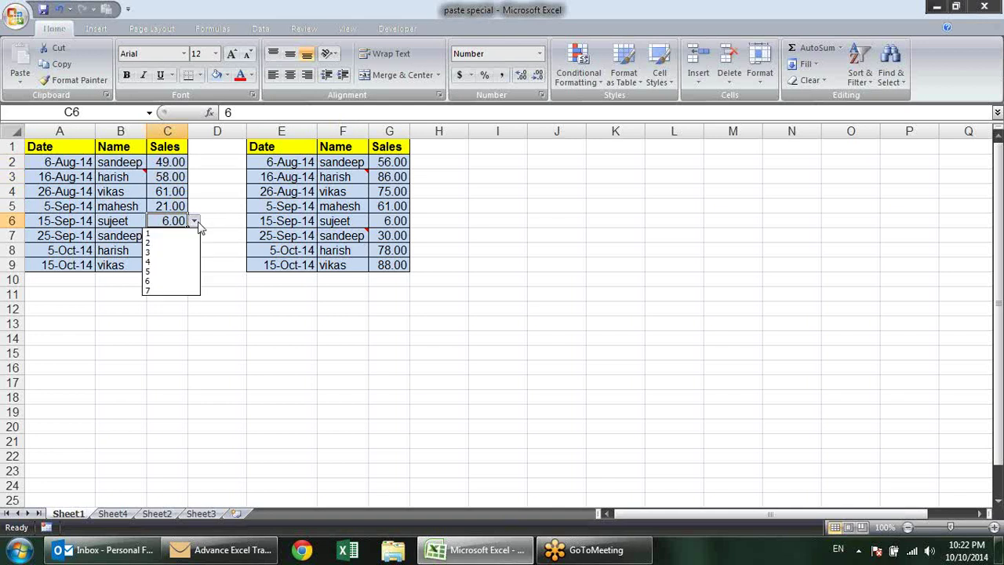
{"action": "left_click", "coordinate": [216, 204]}
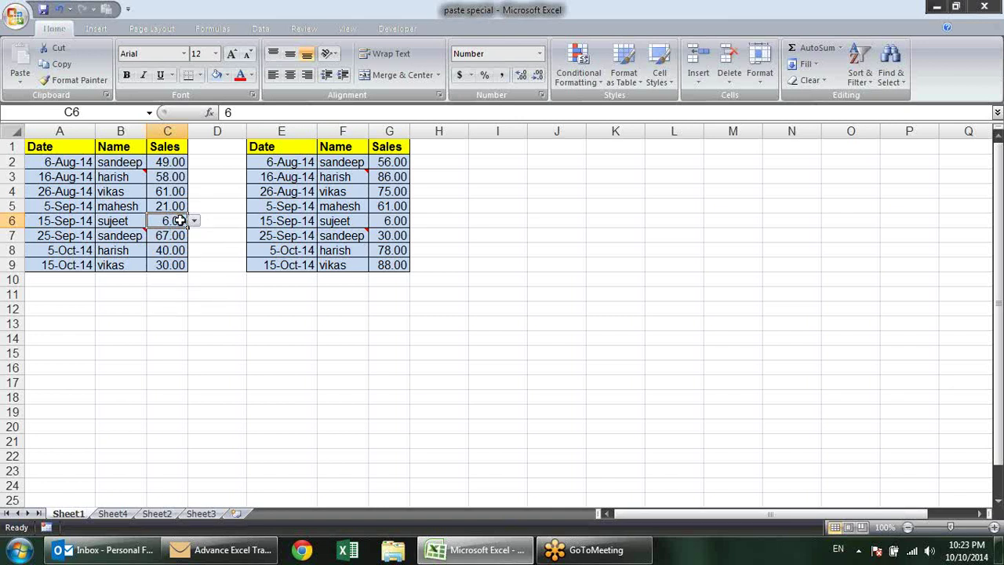
{"action": "left_click", "coordinate": [195, 222]}
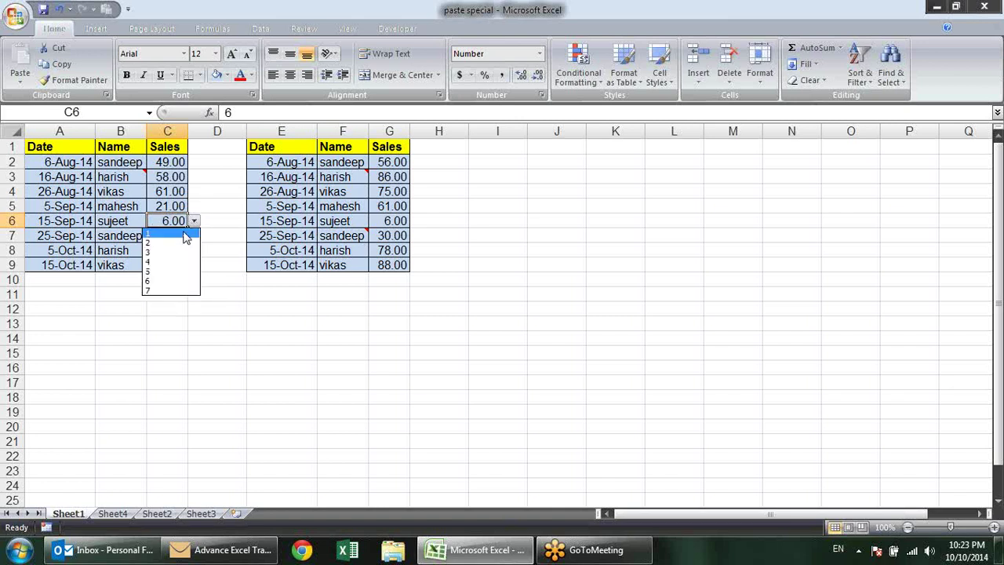
{"action": "left_click", "coordinate": [180, 272]}
Step: Try entering 10 in C6 and cancel the invalid-value error
{"action": "left_click", "coordinate": [197, 240]}
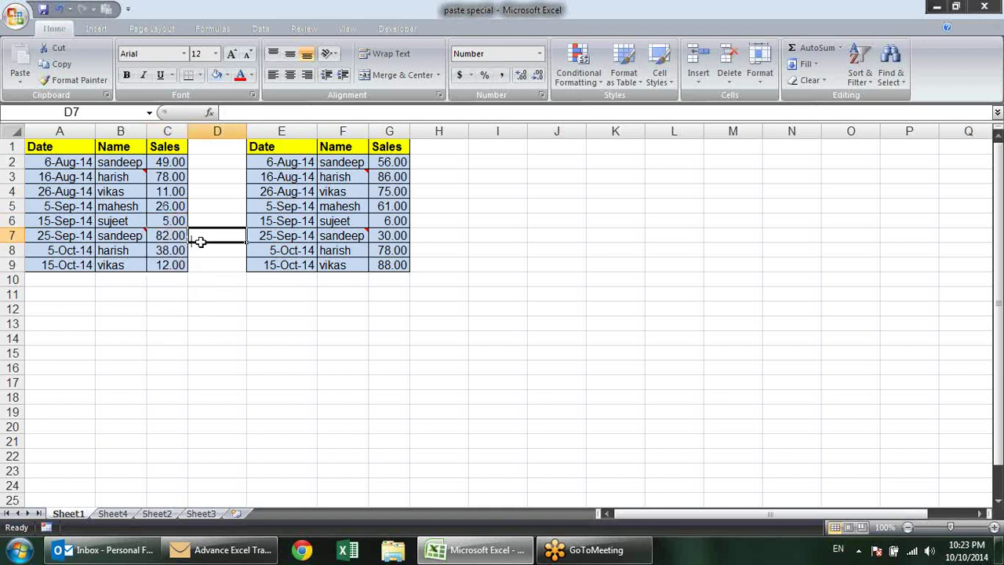
{"action": "left_click", "coordinate": [169, 216]}
{"action": "type", "text": "10"}
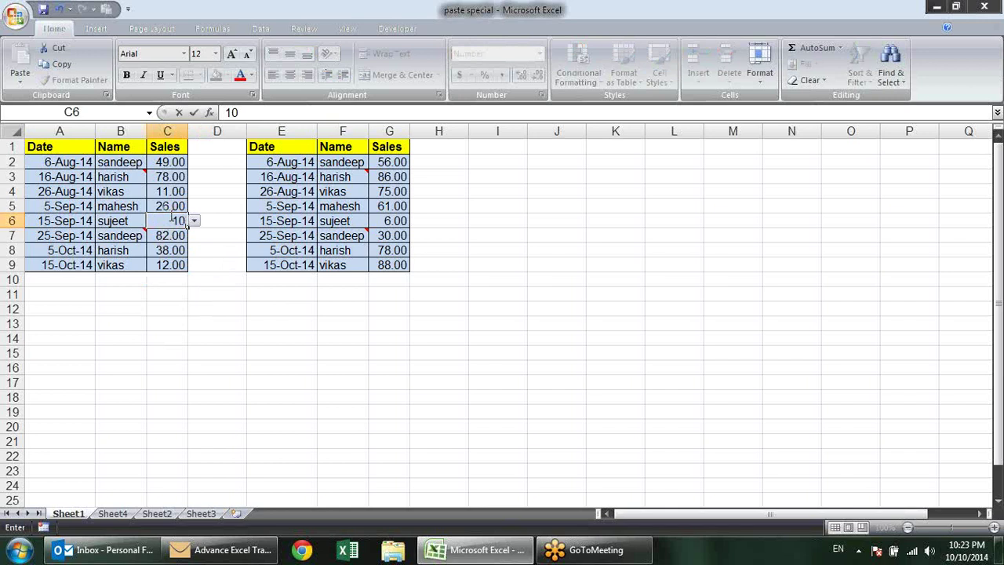
{"action": "key", "text": "Return"}
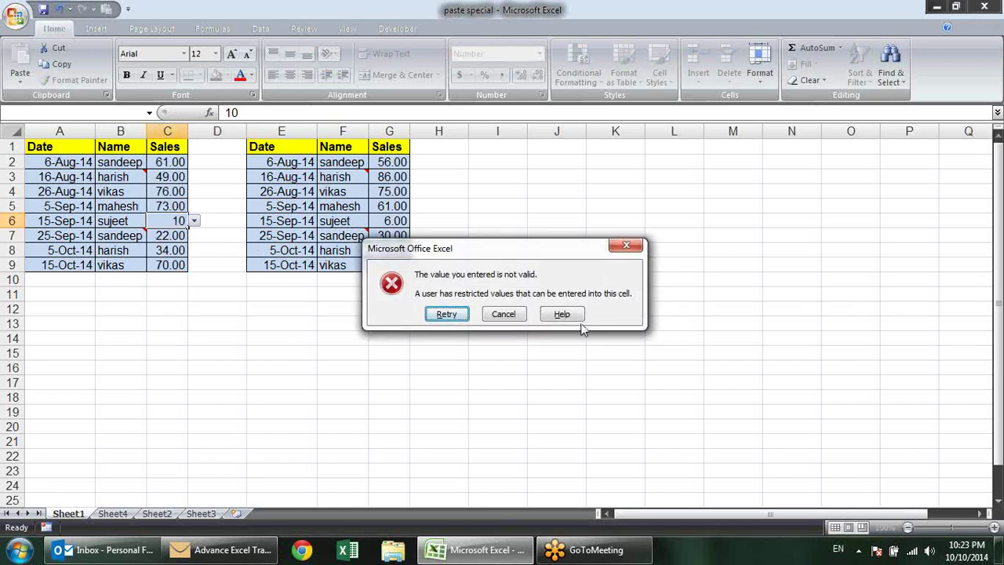
{"action": "left_click", "coordinate": [503, 313]}
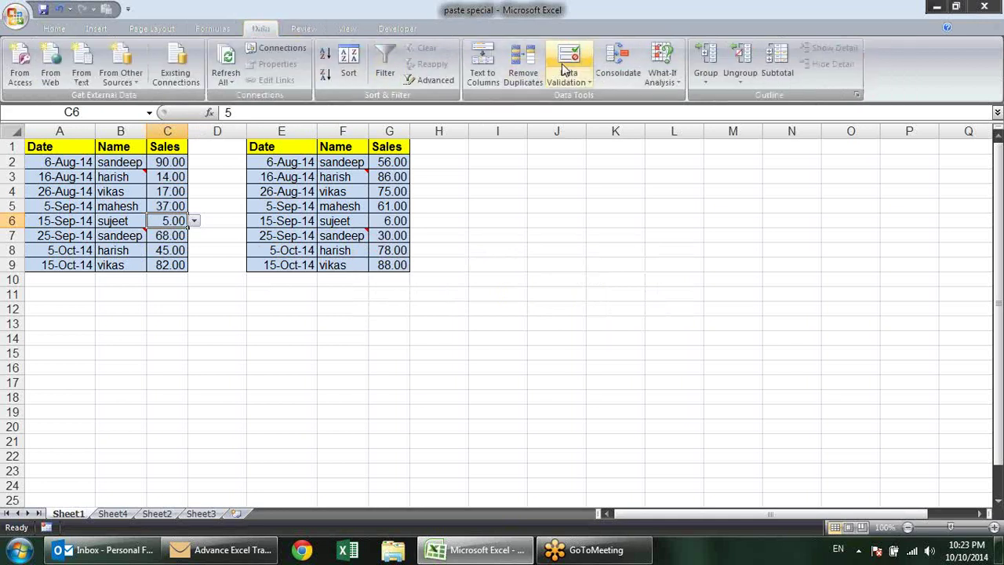
Step: Set C6's validation to a List of 1,2,3,4,5,6,7, then copy C6
{"action": "left_click", "coordinate": [583, 63]}
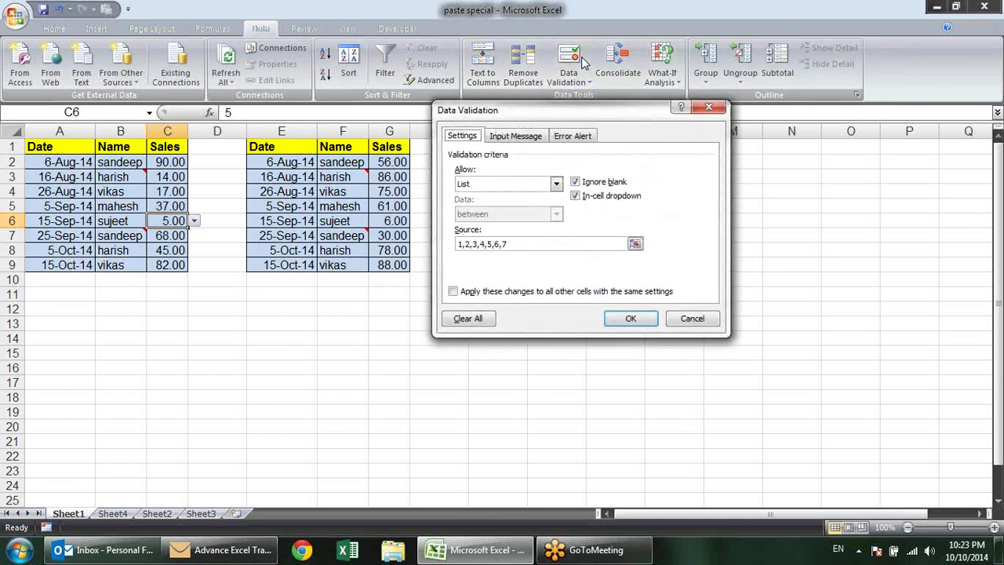
{"action": "left_click", "coordinate": [555, 185]}
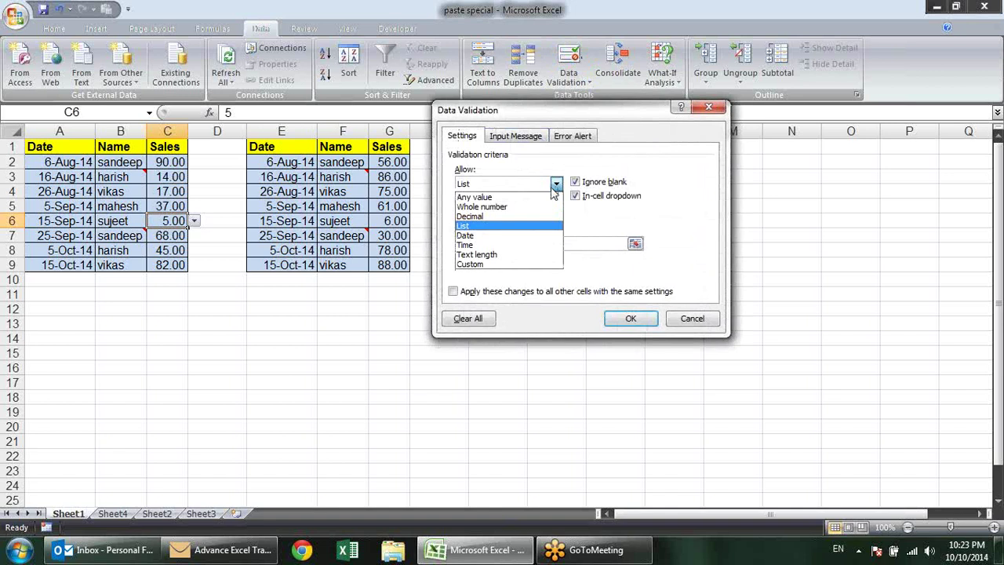
{"action": "left_click", "coordinate": [471, 216]}
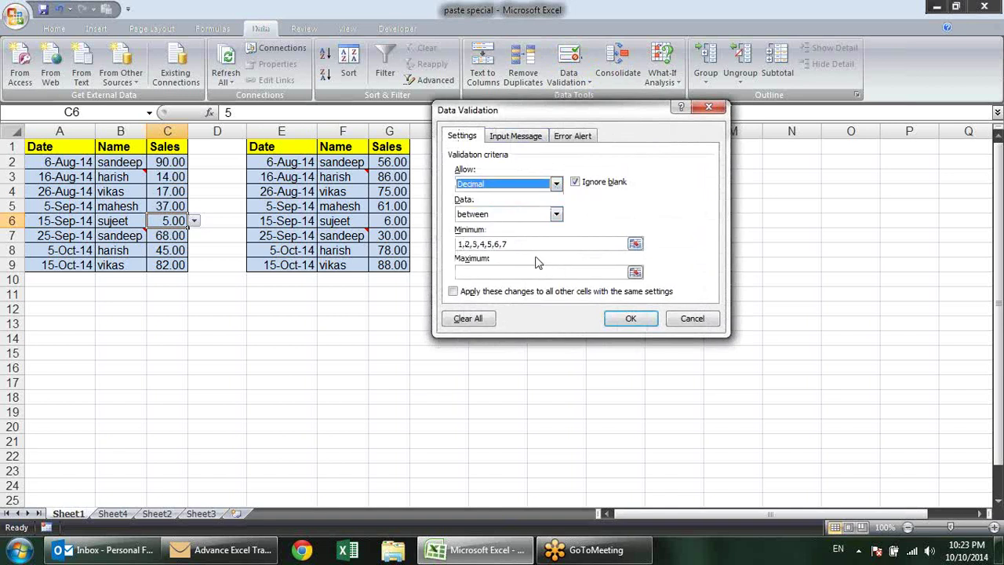
{"action": "left_click", "coordinate": [557, 183]}
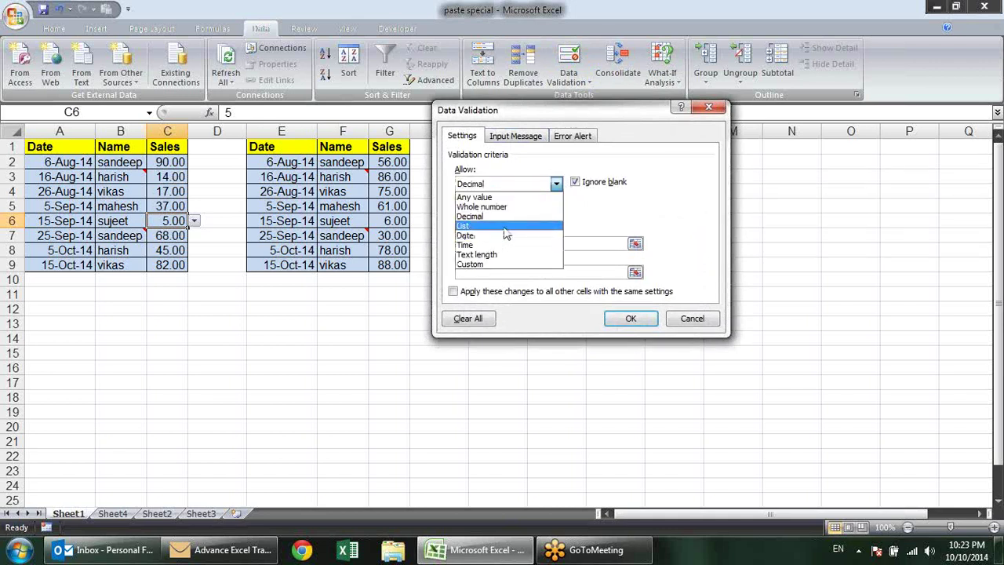
{"action": "left_click", "coordinate": [506, 234]}
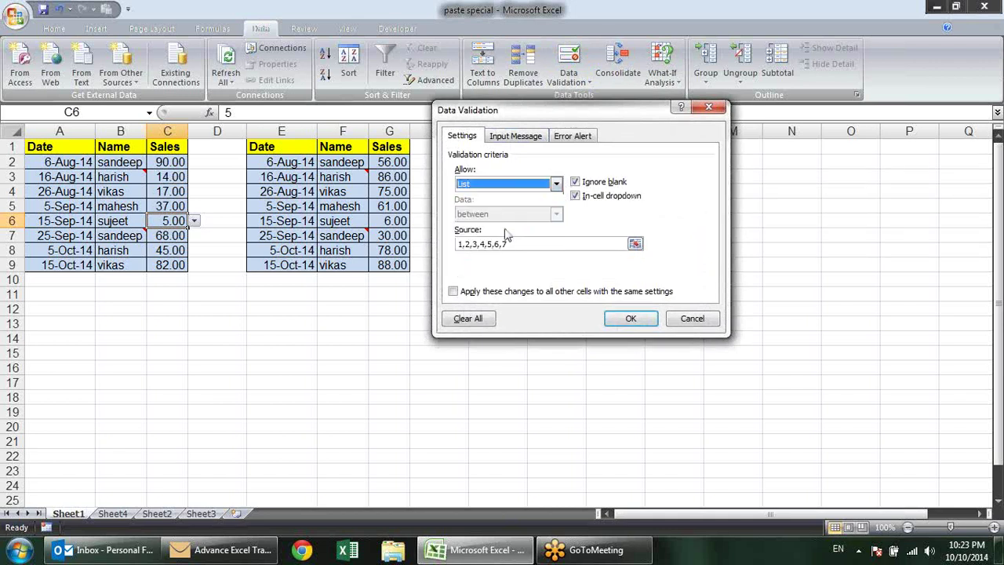
{"action": "left_click", "coordinate": [633, 317]}
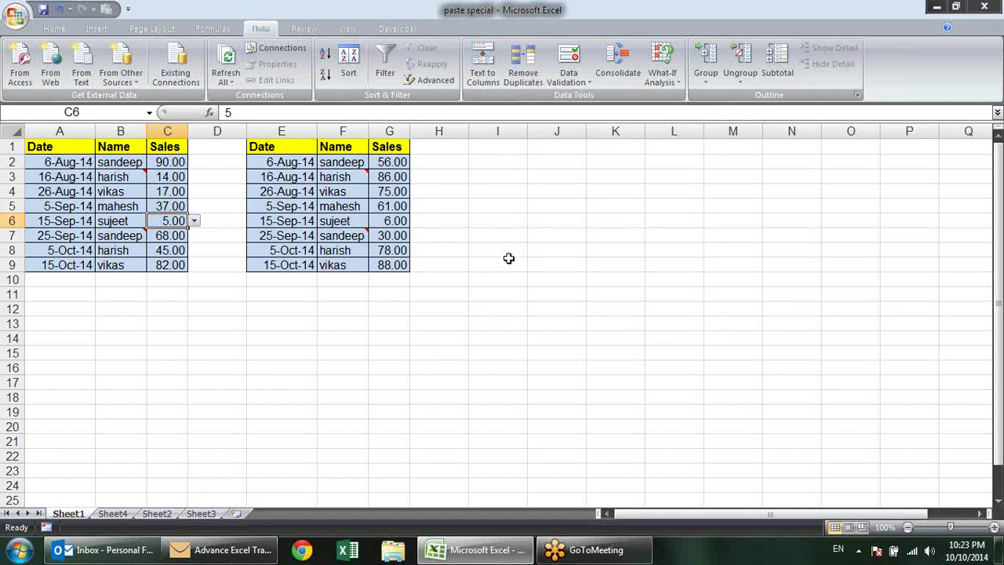
{"action": "key", "text": "ctrl+c"}
Step: Paste only C6's validation into I2:I8 and clear the copy marquee
{"action": "left_click_drag", "start_coordinate": [506, 155], "coordinate": [502, 251]}
{"action": "right_click", "coordinate": [511, 168]}
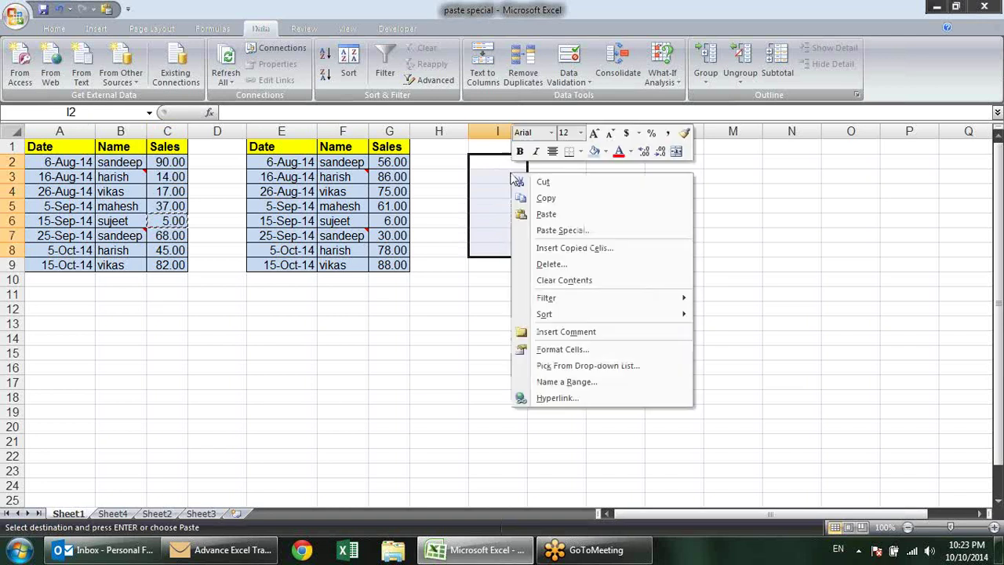
{"action": "left_click", "coordinate": [553, 230]}
{"action": "left_click", "coordinate": [455, 213]}
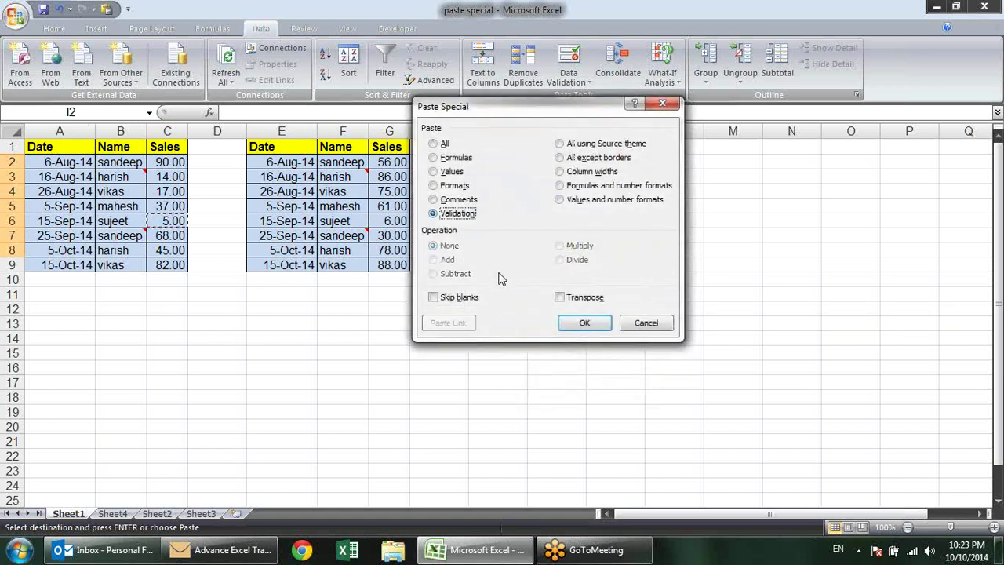
{"action": "left_click", "coordinate": [563, 322]}
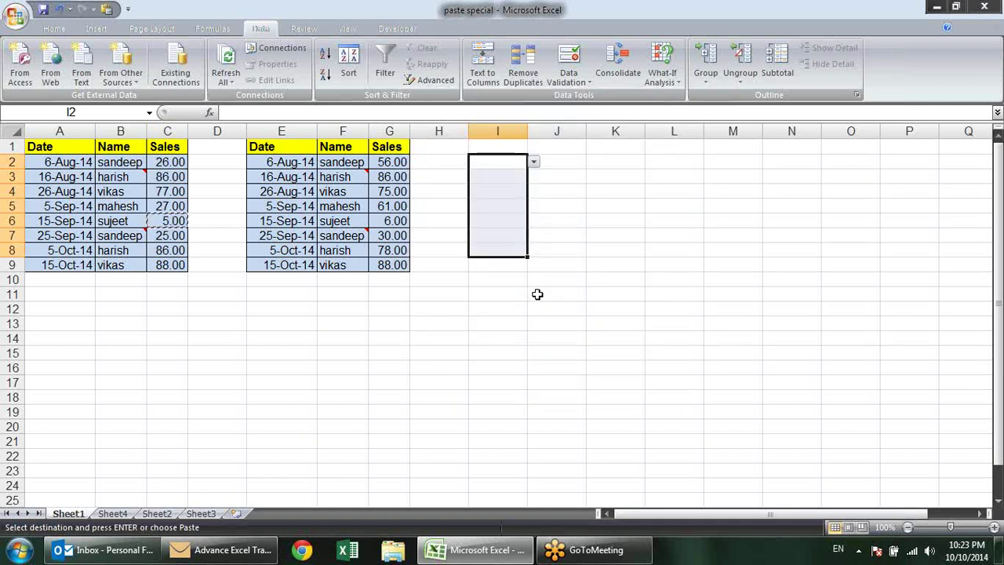
{"action": "key", "text": "Escape"}
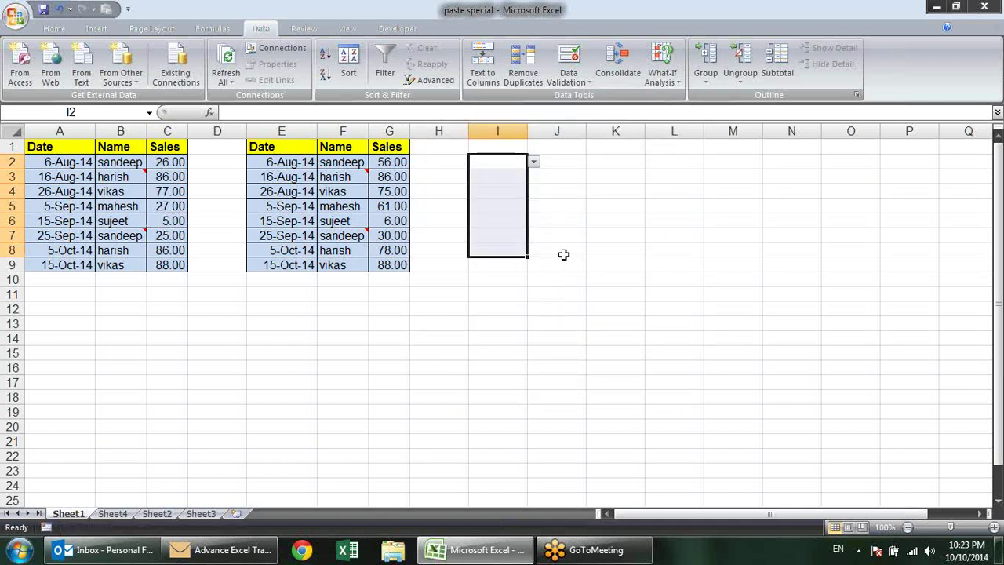
{"action": "left_click", "coordinate": [544, 188]}
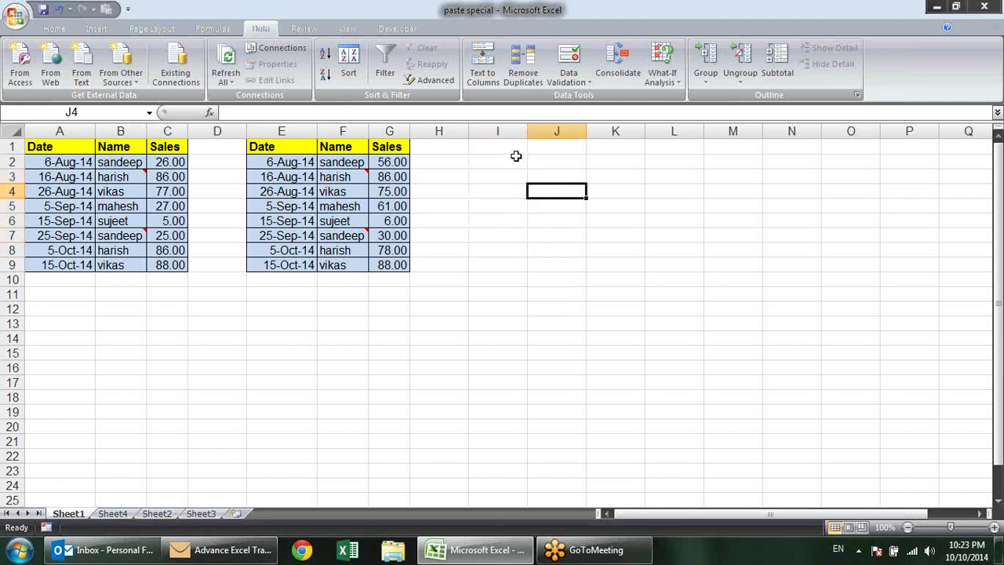
Step: Pick 5, 3 and 4 from the dropdowns in I2, I3 and I4
{"action": "left_click", "coordinate": [519, 162]}
{"action": "left_click", "coordinate": [533, 163]}
{"action": "left_click", "coordinate": [516, 214]}
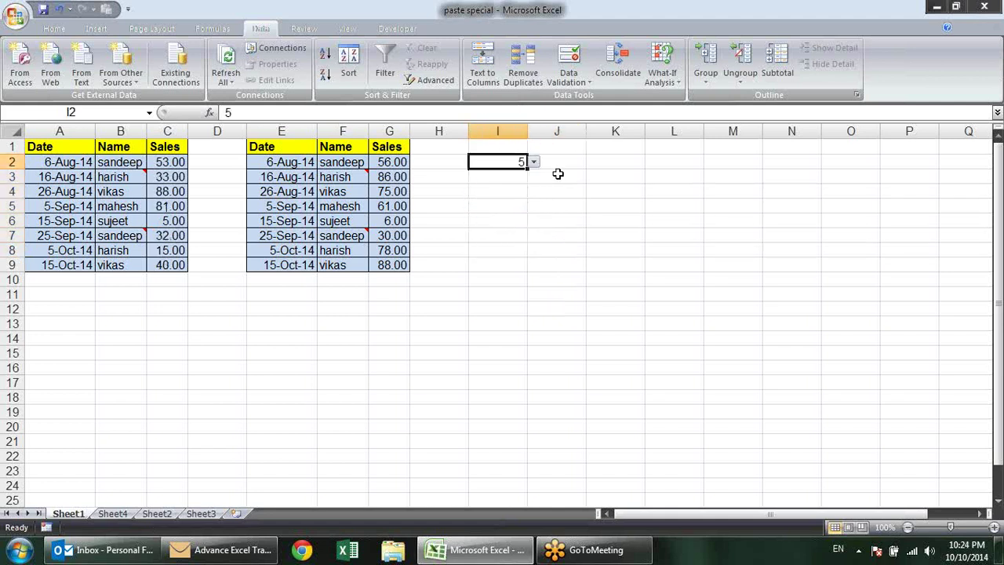
{"action": "left_click", "coordinate": [502, 176]}
{"action": "left_click", "coordinate": [533, 176]}
{"action": "left_click", "coordinate": [523, 207]}
{"action": "left_click", "coordinate": [523, 191]}
{"action": "left_click", "coordinate": [532, 192]}
{"action": "left_click", "coordinate": [514, 231]}
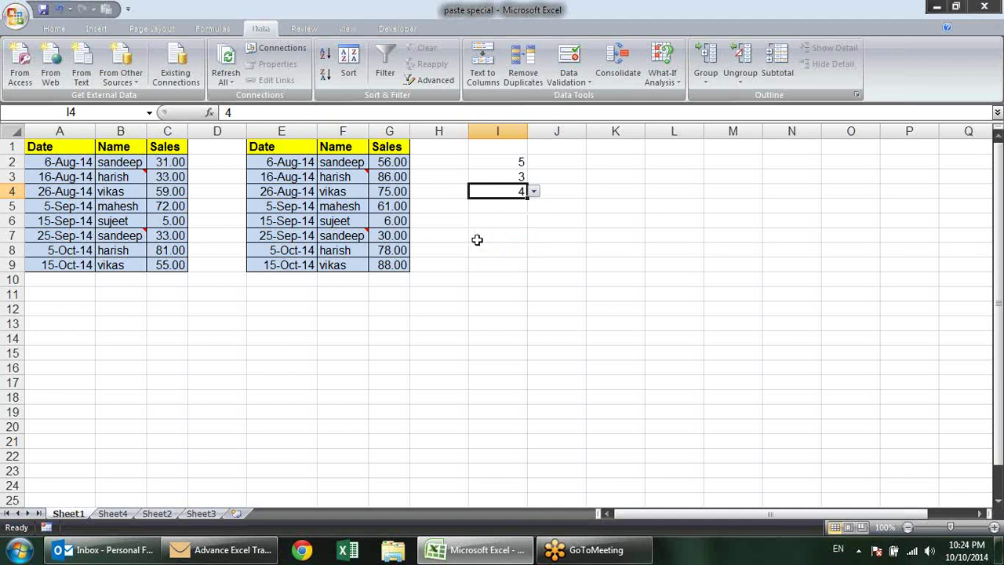
{"action": "left_click", "coordinate": [489, 241]}
{"action": "left_click", "coordinate": [488, 206]}
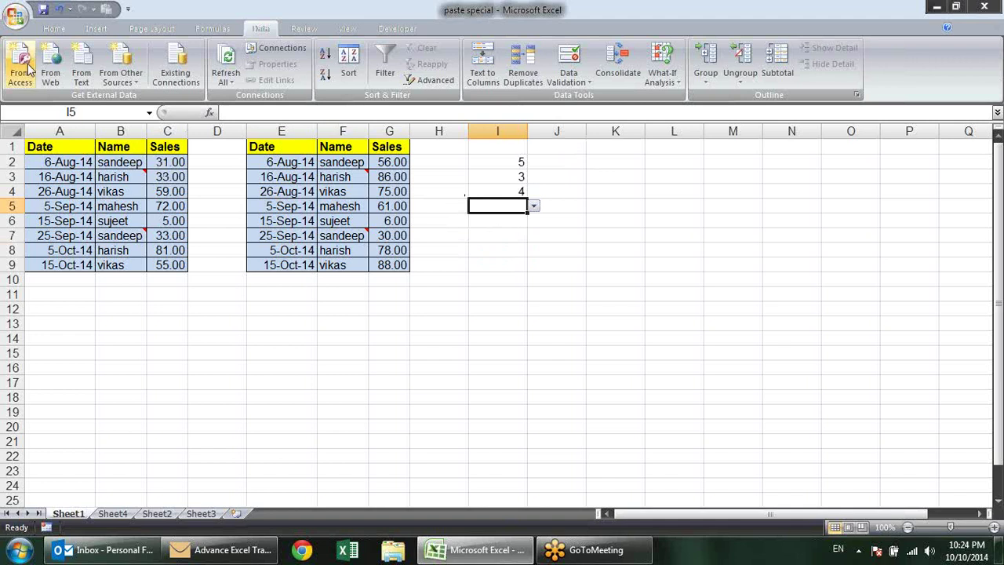
Step: Copy A1:C9, trial-paste the whole table at J1, then undo it
{"action": "mouse_move", "coordinate": [43, 147]}
{"action": "left_mouse_down"}
{"action": "mouse_move", "coordinate": [174, 228]}
{"action": "mouse_move", "coordinate": [170, 263]}
{"action": "left_mouse_up"}
{"action": "key", "text": "ctrl+c"}
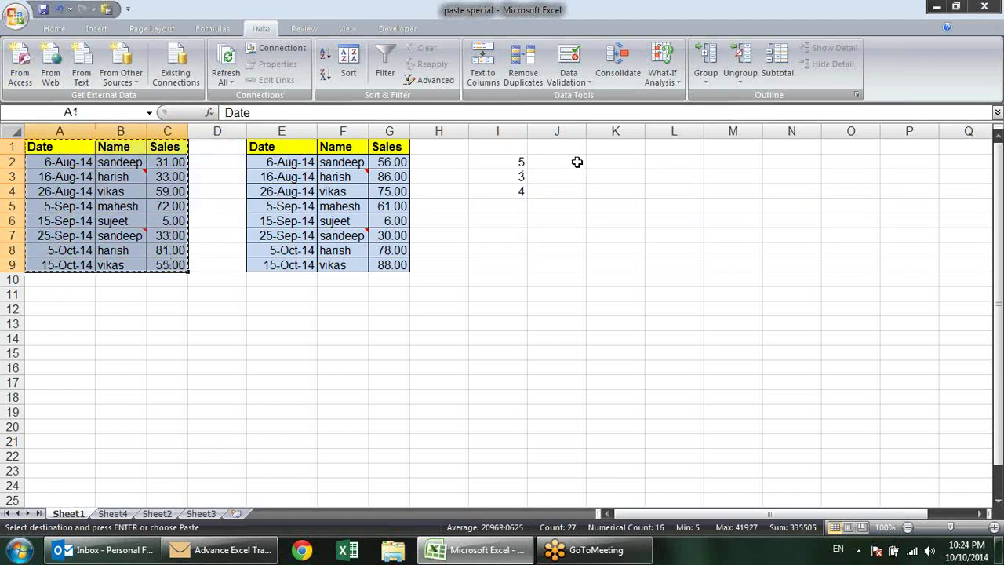
{"action": "left_click", "coordinate": [595, 146]}
{"action": "left_click", "coordinate": [559, 147]}
{"action": "key", "text": "alt+e"}
{"action": "key", "text": "s"}
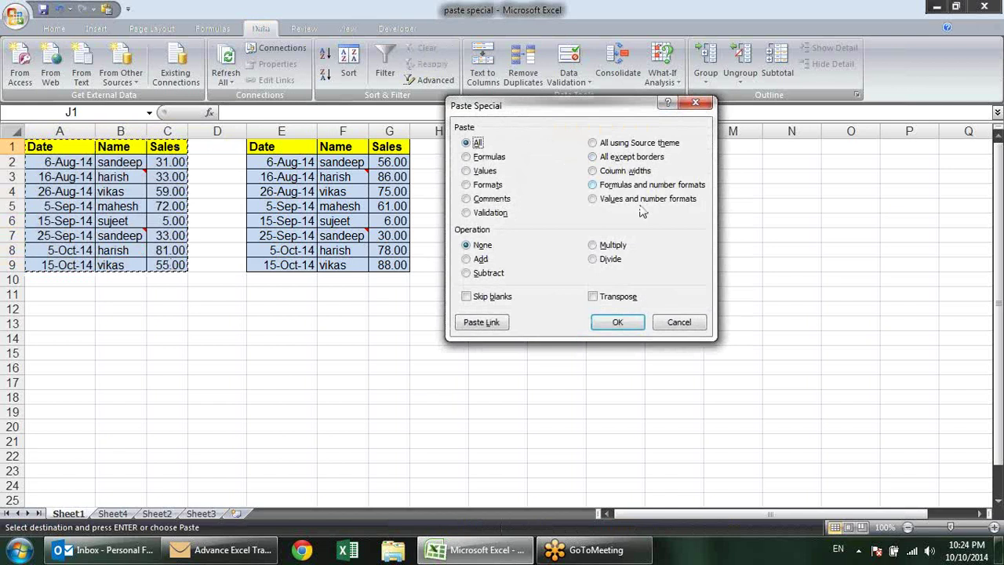
{"action": "left_click", "coordinate": [609, 321]}
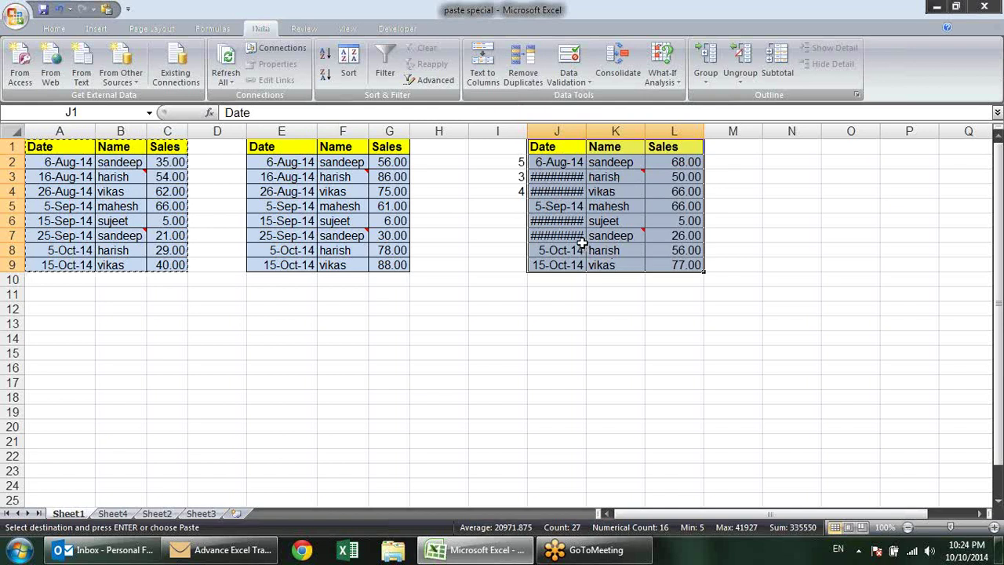
{"action": "key", "text": "ctrl+z"}
Step: Paste the table at J1 using All except borders
{"action": "left_click", "coordinate": [559, 144]}
{"action": "key", "text": "ctrl+alt+v"}
{"action": "left_click", "coordinate": [618, 157]}
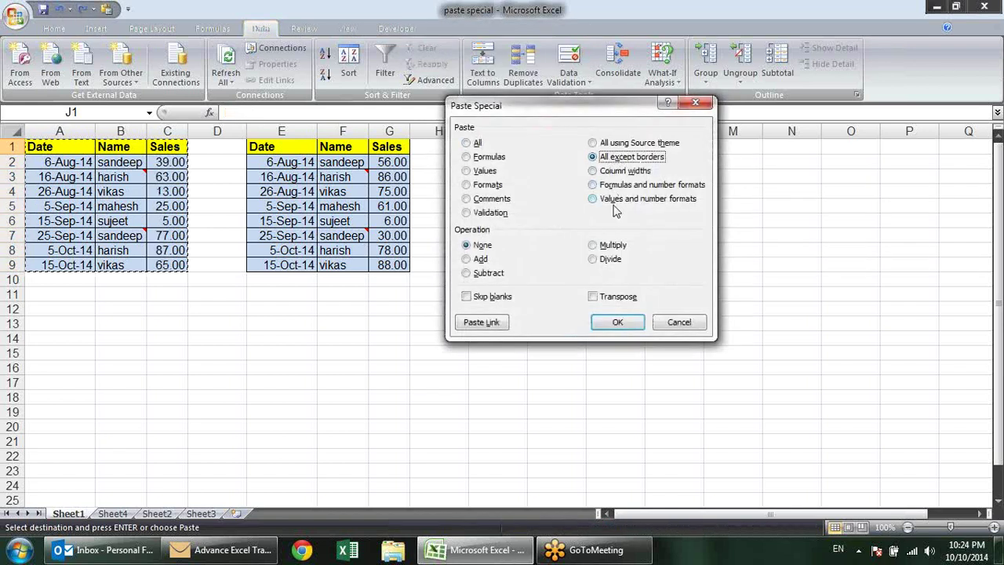
{"action": "left_click", "coordinate": [617, 322]}
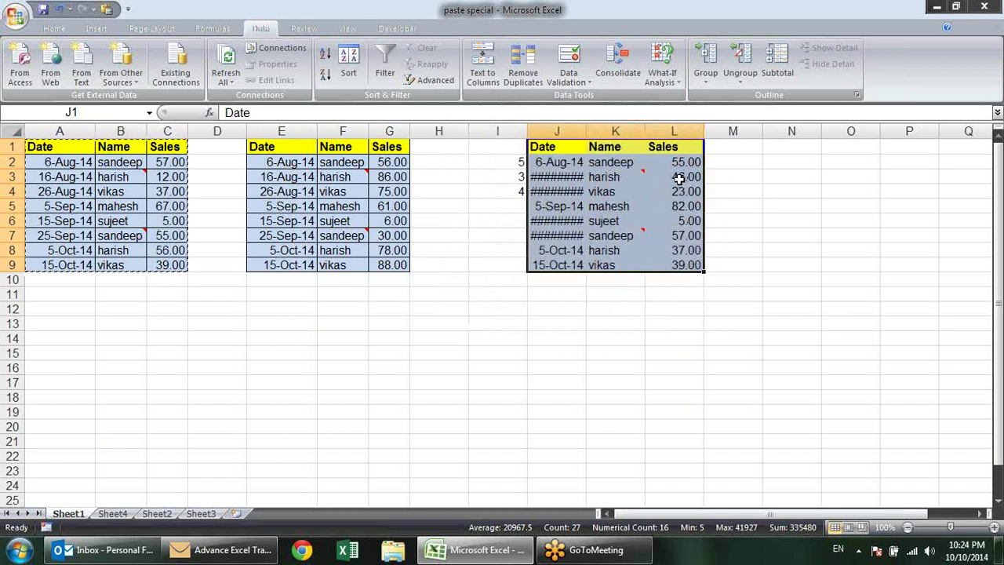
Step: Paste the copied column widths onto J:L so the dates show in full
{"action": "key", "text": "alt"}
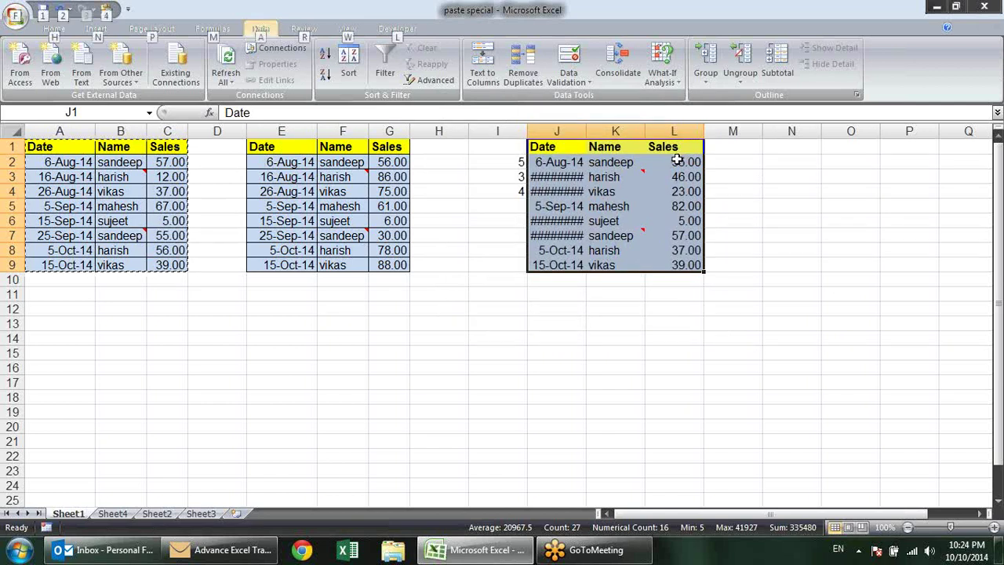
{"action": "key", "text": "e"}
{"action": "key", "text": "s"}
{"action": "left_click", "coordinate": [648, 171]}
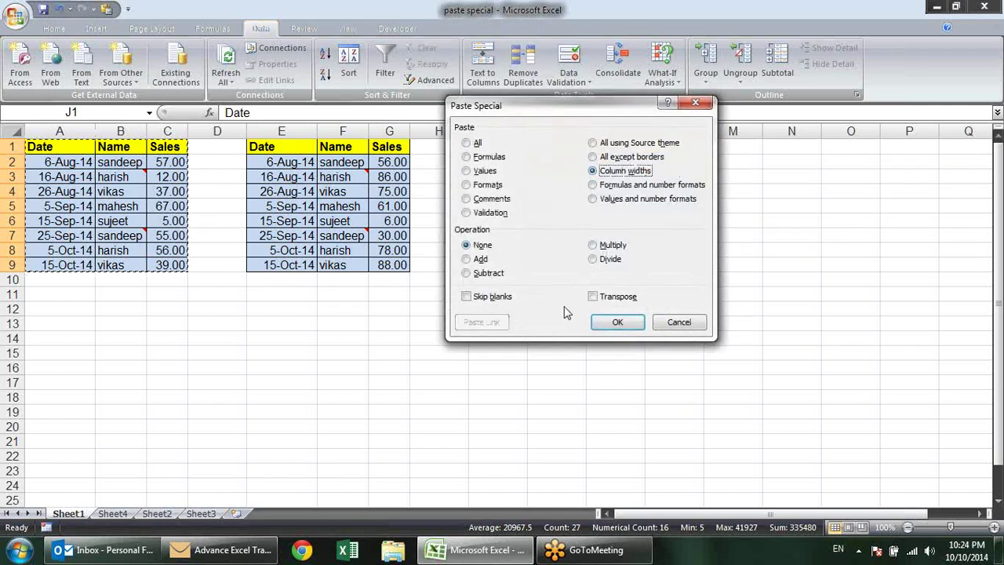
{"action": "left_click", "coordinate": [617, 321]}
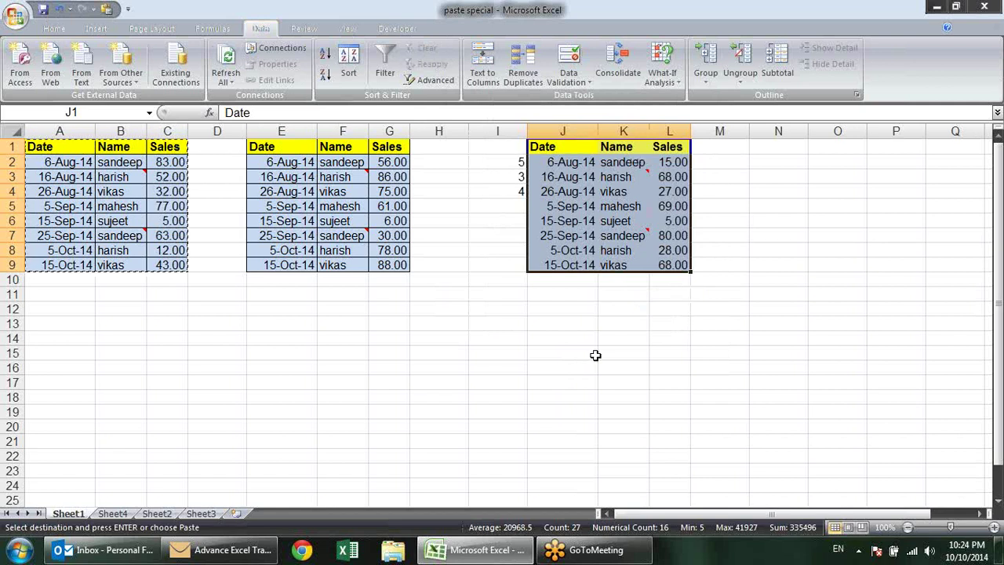
{"action": "left_click", "coordinate": [594, 297]}
Step: Paste the table at N1 with All using Source theme
{"action": "left_click", "coordinate": [766, 163]}
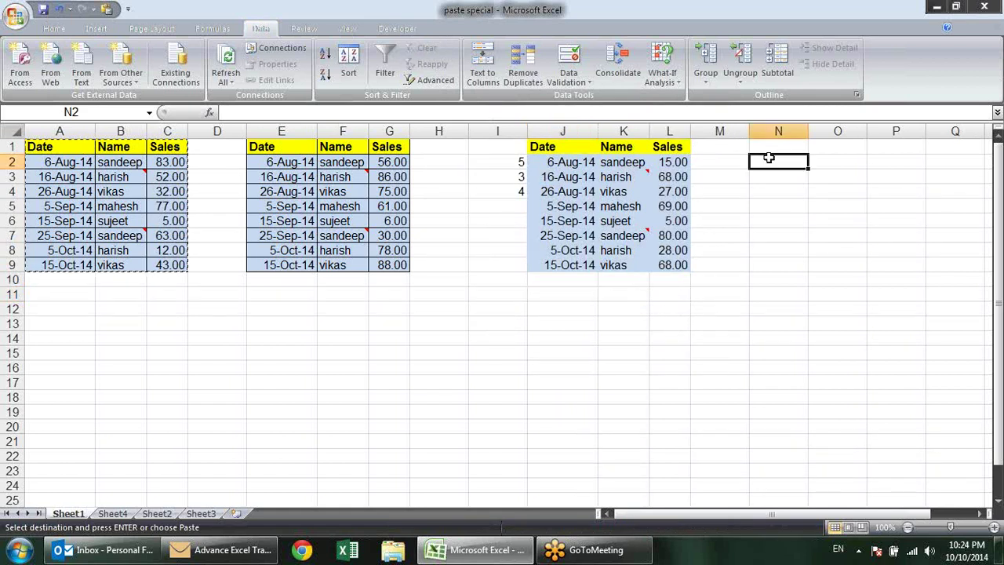
{"action": "left_click", "coordinate": [768, 148]}
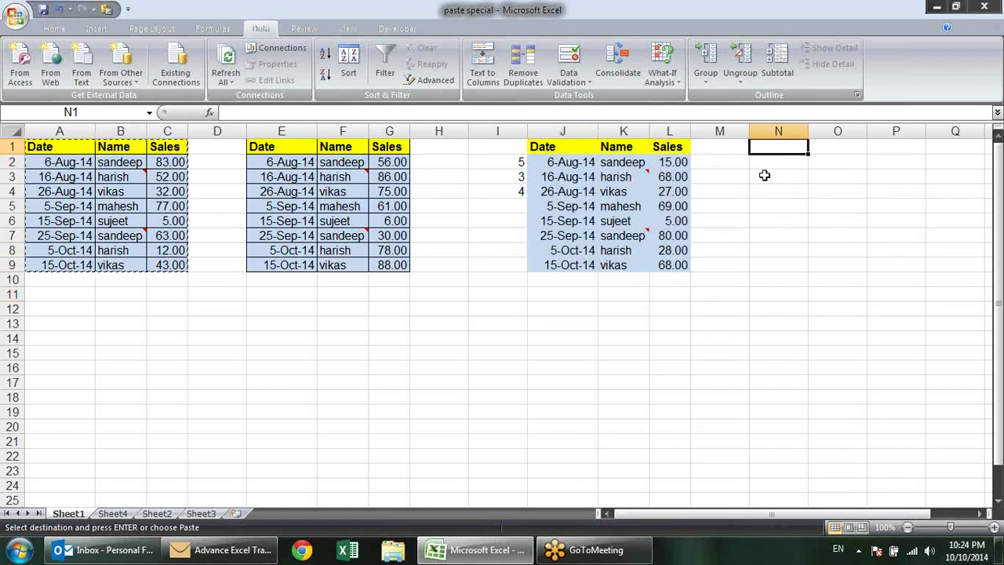
{"action": "key", "text": "alt+e"}
{"action": "key", "text": "s"}
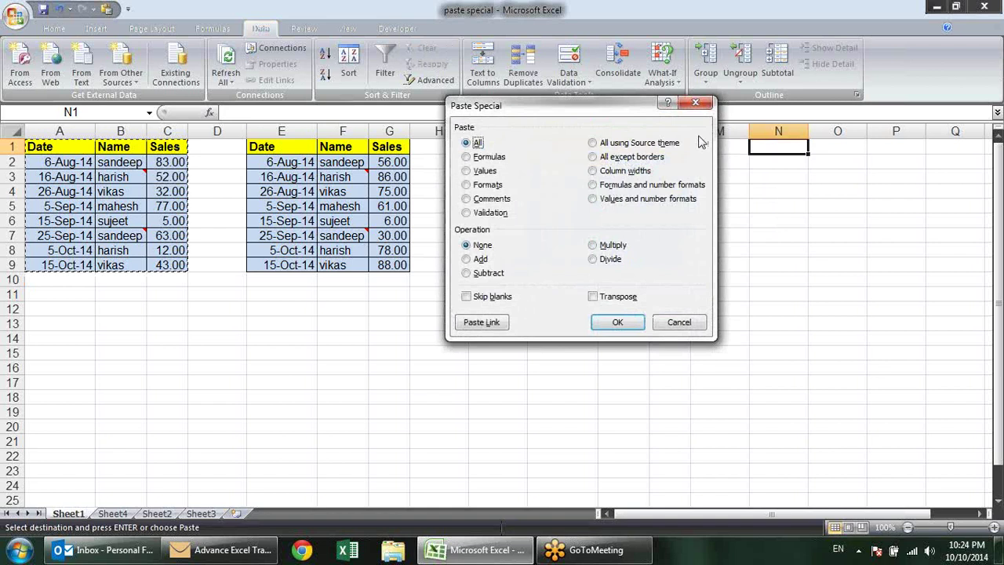
{"action": "left_click", "coordinate": [614, 146]}
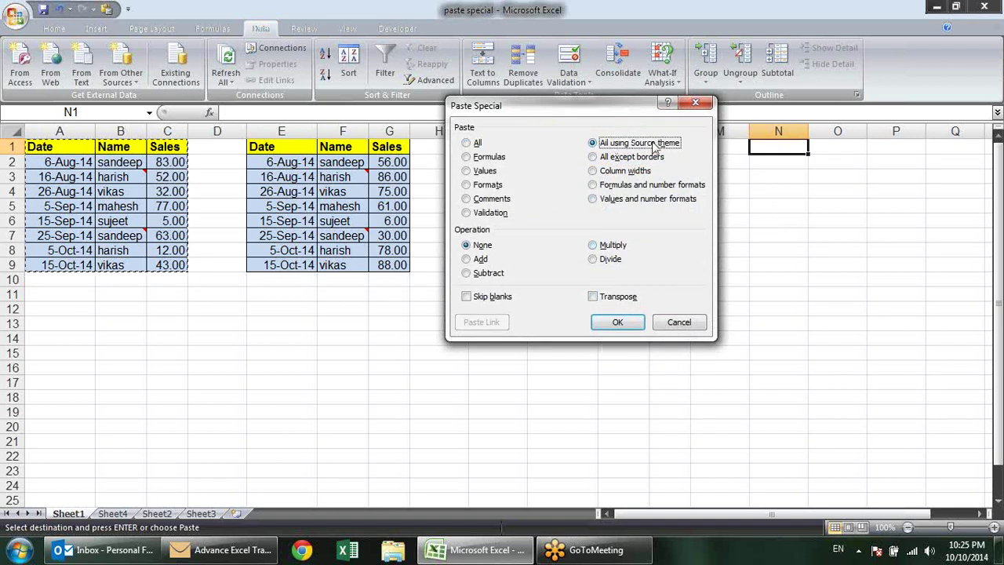
{"action": "left_click", "coordinate": [627, 321]}
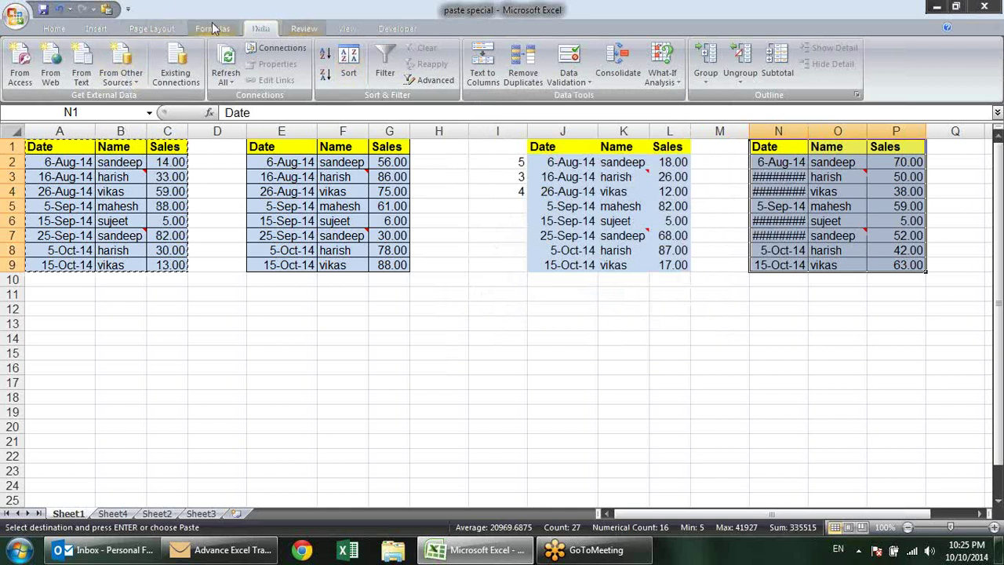
Step: Browse the Page Layout Themes gallery and close it without changes
{"action": "left_click", "coordinate": [151, 28]}
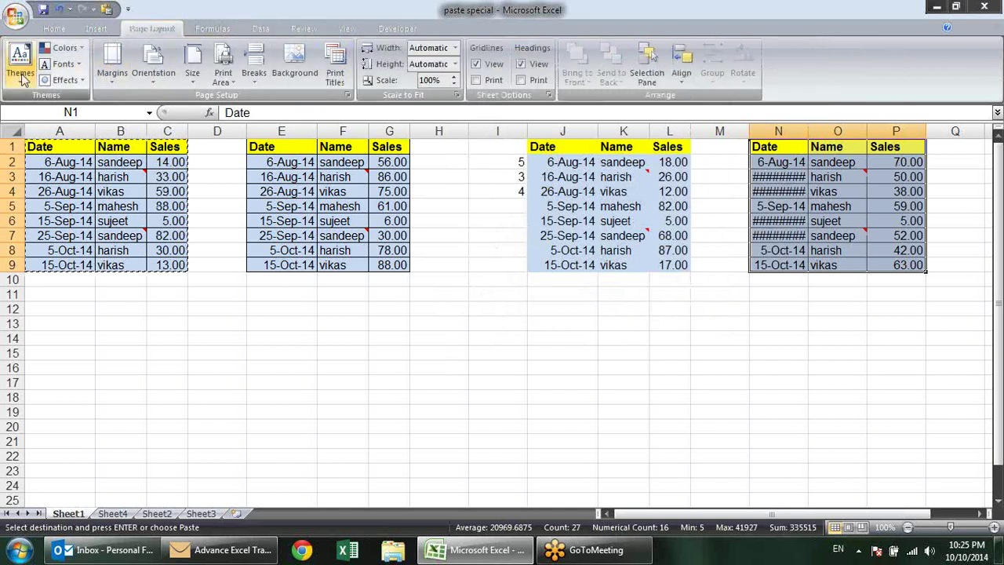
{"action": "left_click", "coordinate": [22, 74]}
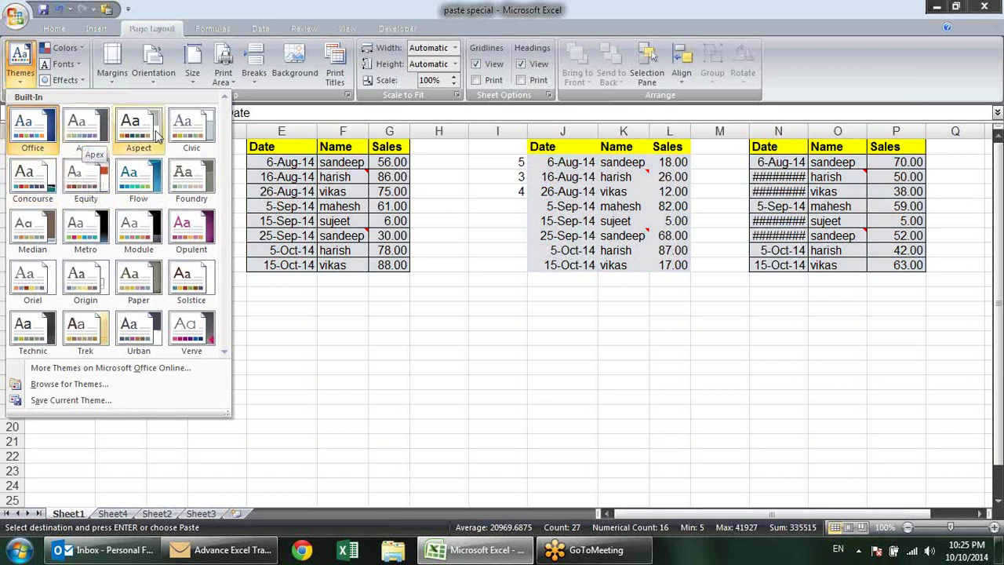
{"action": "left_click", "coordinate": [710, 365]}
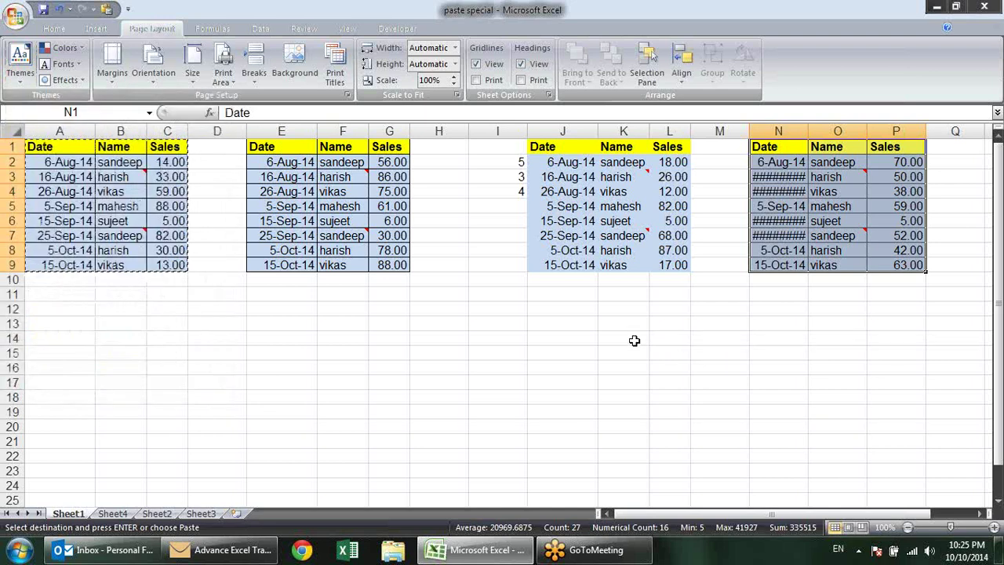
{"action": "left_click", "coordinate": [345, 308]}
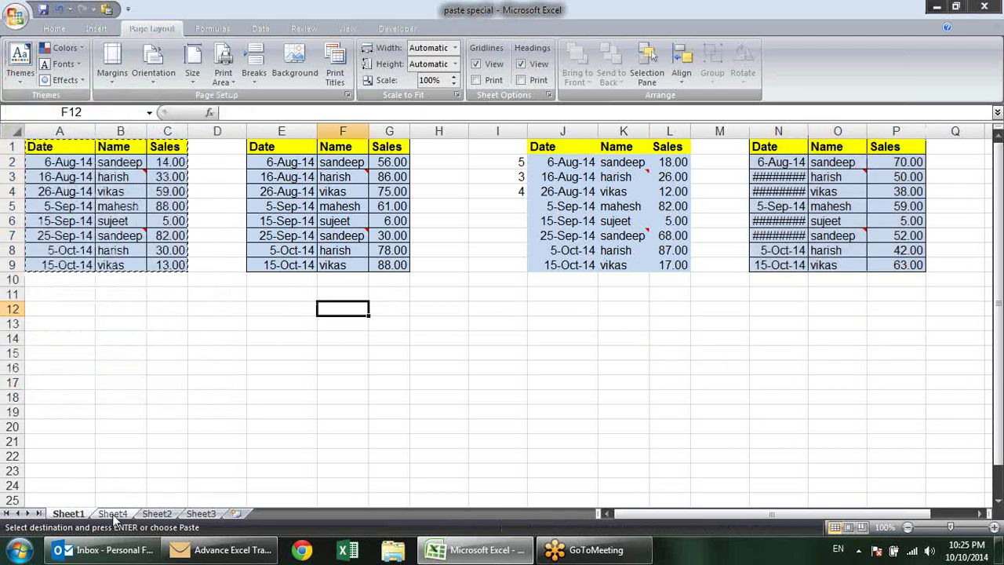
Step: On Sheet4, enter 65, 20, 56 and 30 in B2, B4, B7 and B9
{"action": "left_click", "coordinate": [113, 513]}
{"action": "left_click", "coordinate": [312, 221]}
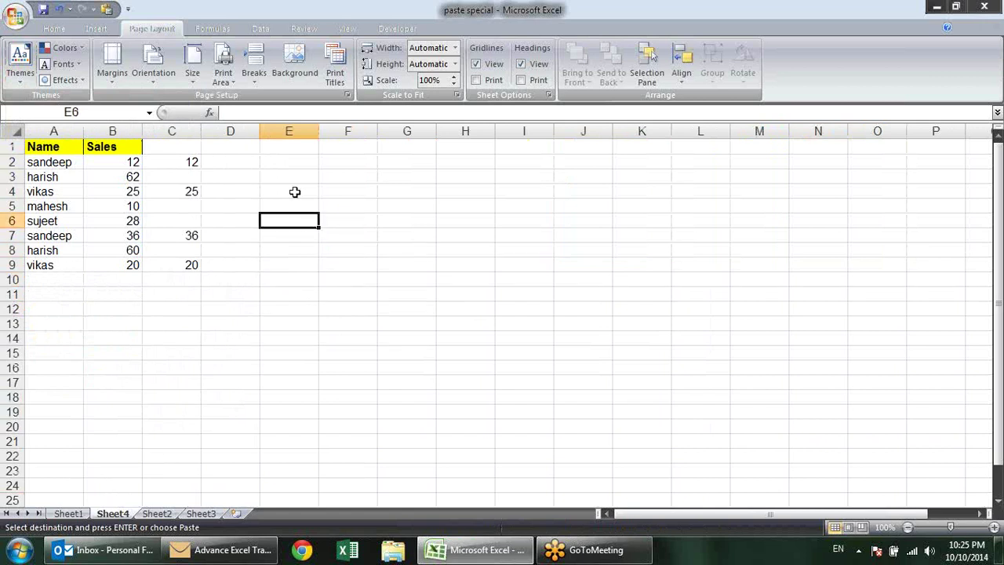
{"action": "left_click", "coordinate": [134, 161]}
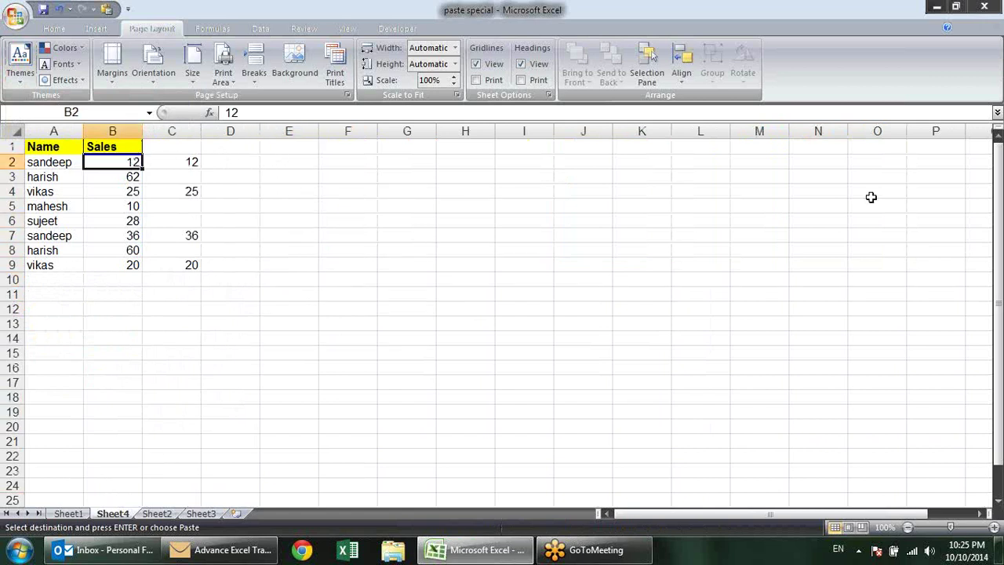
{"action": "type", "text": "6"}
{"action": "key", "text": "Return"}
{"action": "key", "text": "Return"}
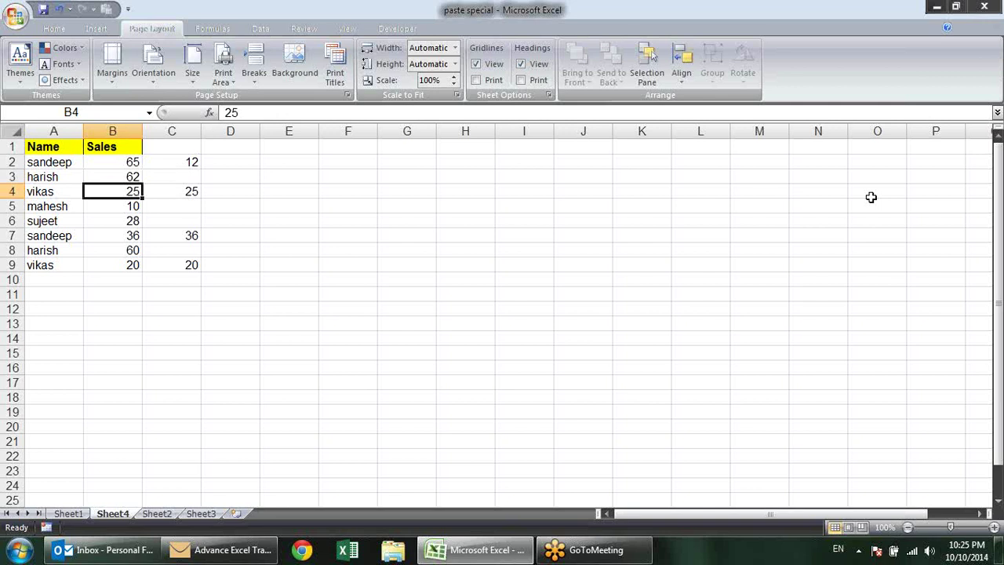
{"action": "type", "text": "20"}
{"action": "key", "text": "Return"}
{"action": "key", "text": "Return"}
{"action": "key", "text": "Return"}
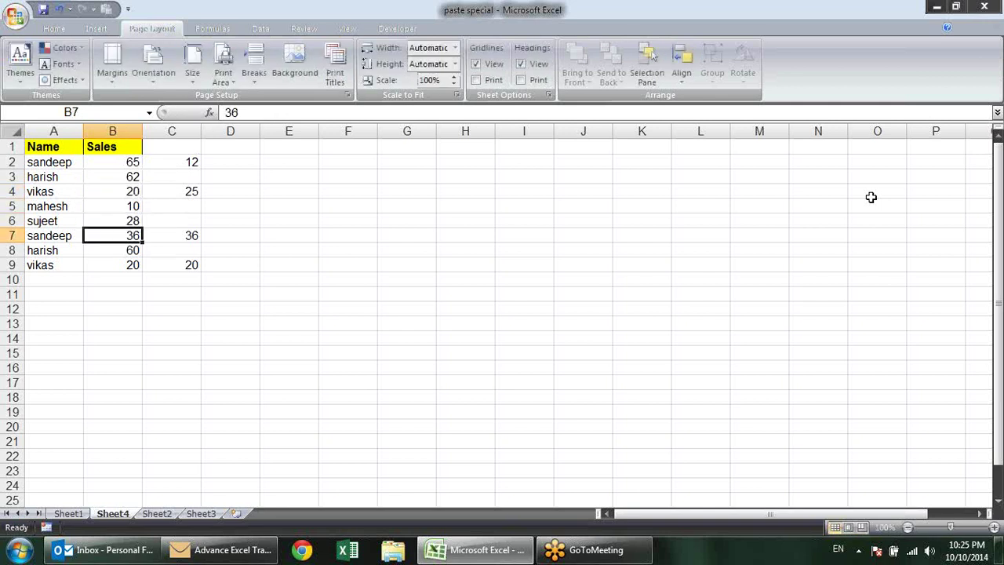
{"action": "type", "text": "56"}
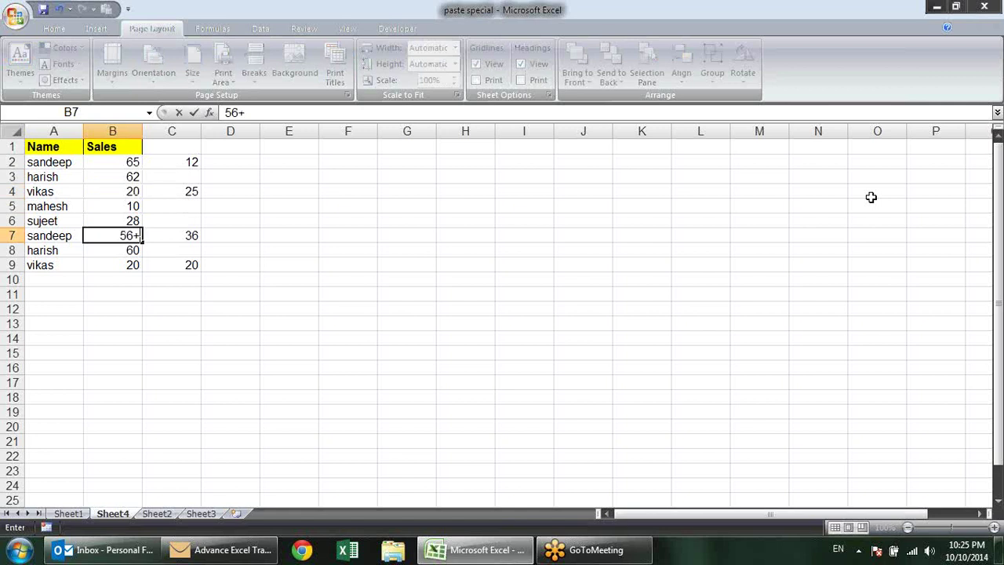
{"action": "key", "text": "Return"}
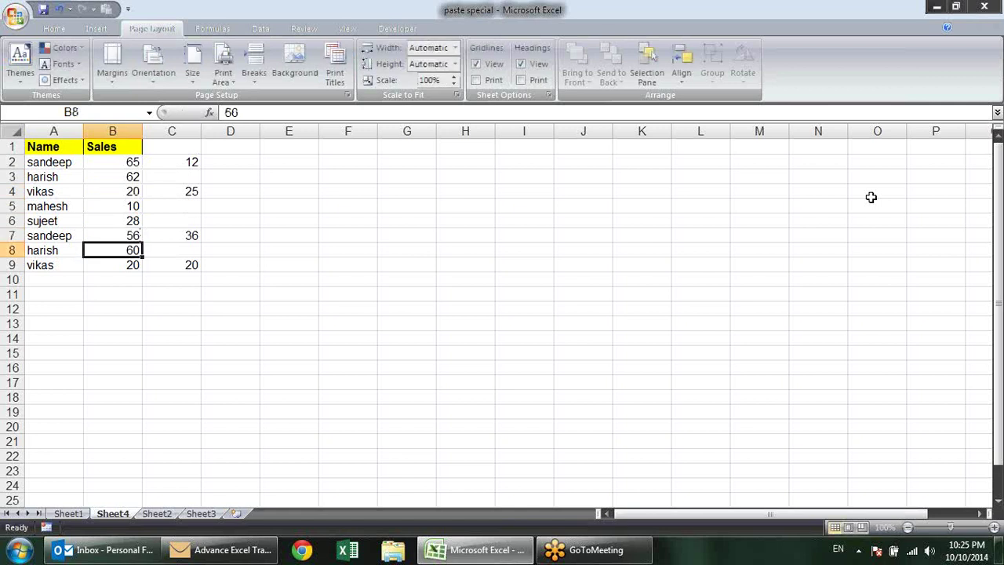
{"action": "key", "text": "Return"}
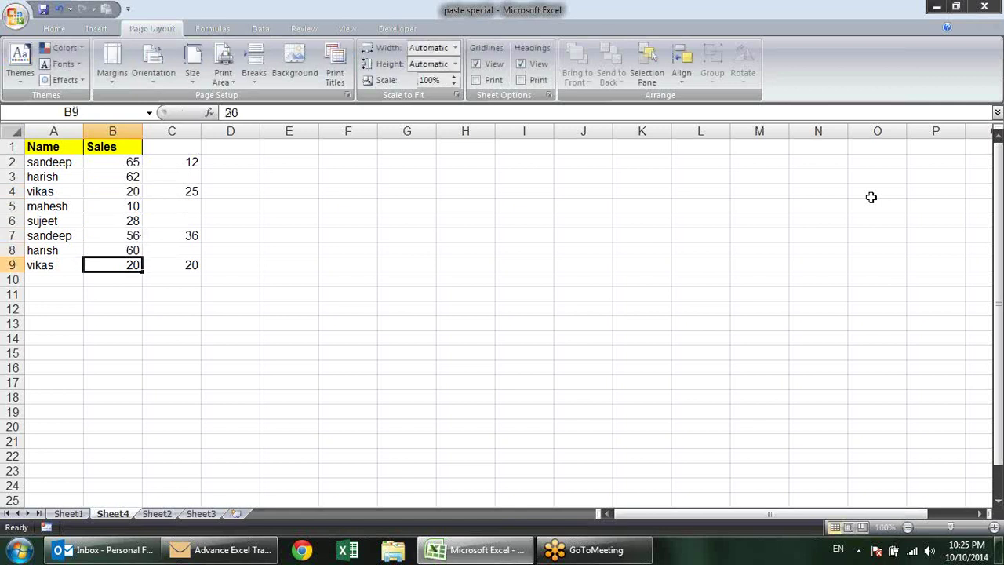
{"action": "type", "text": "3"}
{"action": "key", "text": "Return"}
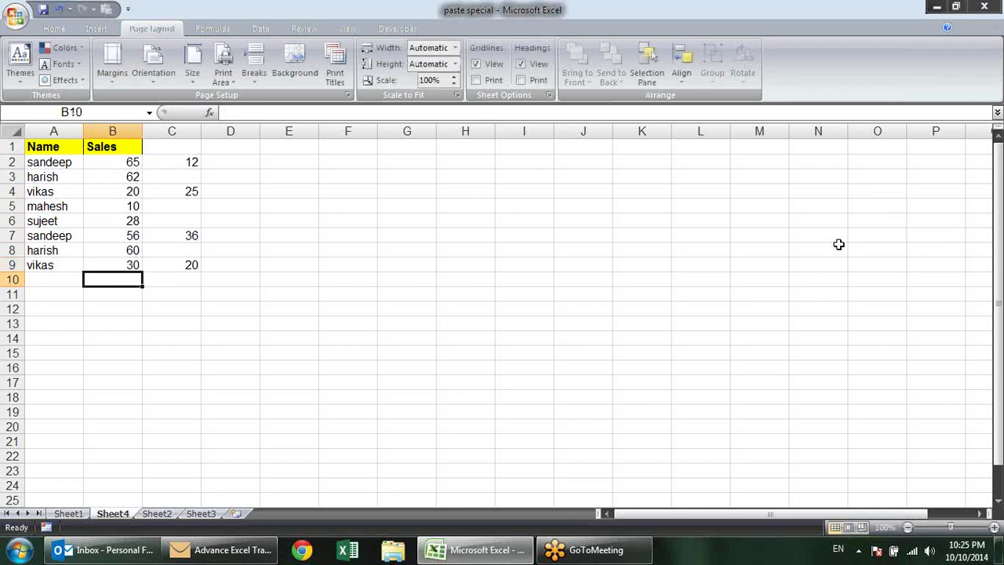
Step: Compare the new Sales values with the numbers 12, 25, 36 and 20 in column C
{"action": "left_click", "coordinate": [127, 163]}
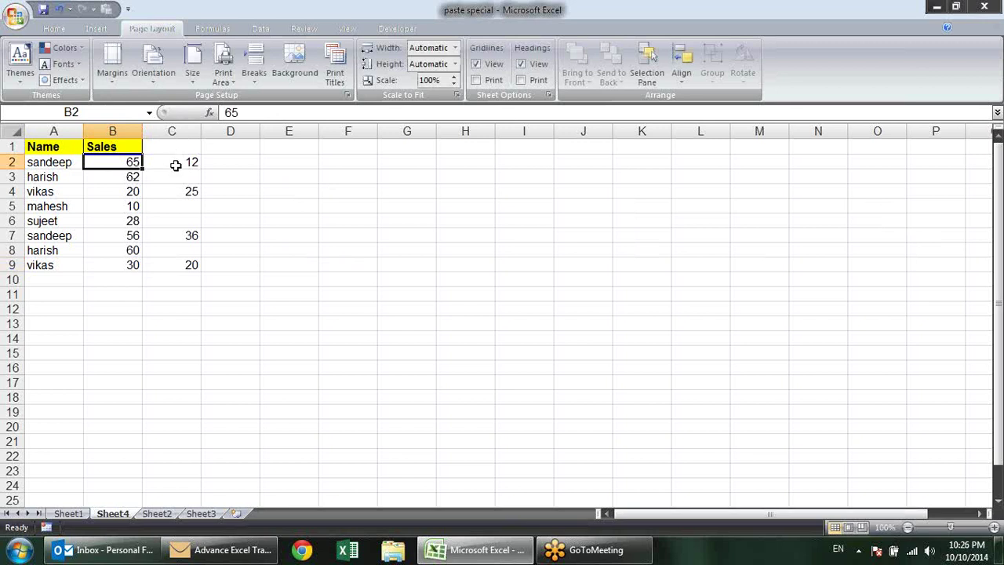
{"action": "left_click", "coordinate": [176, 162]}
{"action": "left_click", "coordinate": [127, 162]}
{"action": "left_click", "coordinate": [182, 189]}
{"action": "left_click", "coordinate": [128, 190]}
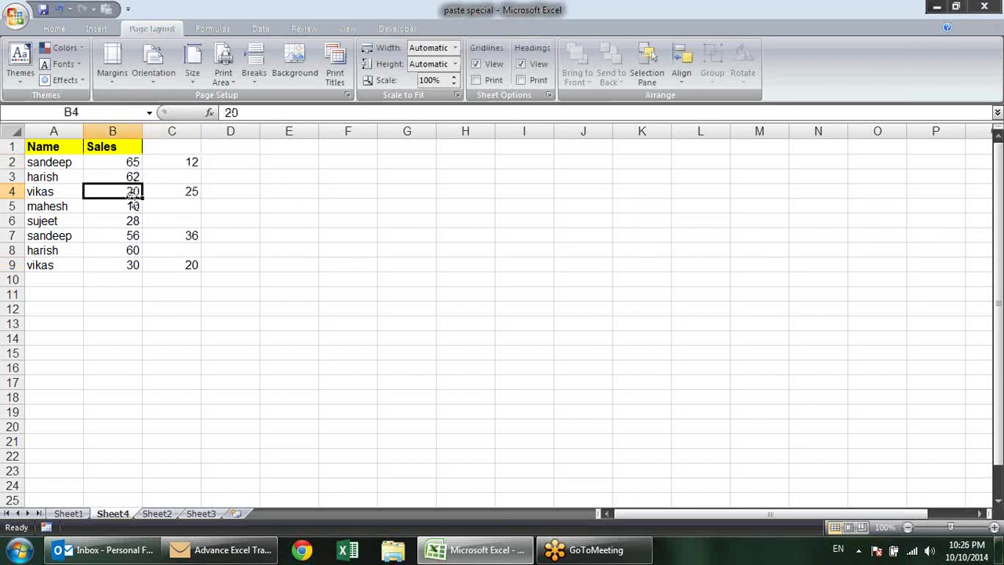
{"action": "left_click", "coordinate": [190, 234]}
{"action": "left_click", "coordinate": [136, 235]}
{"action": "left_click", "coordinate": [159, 265]}
{"action": "left_click", "coordinate": [130, 264]}
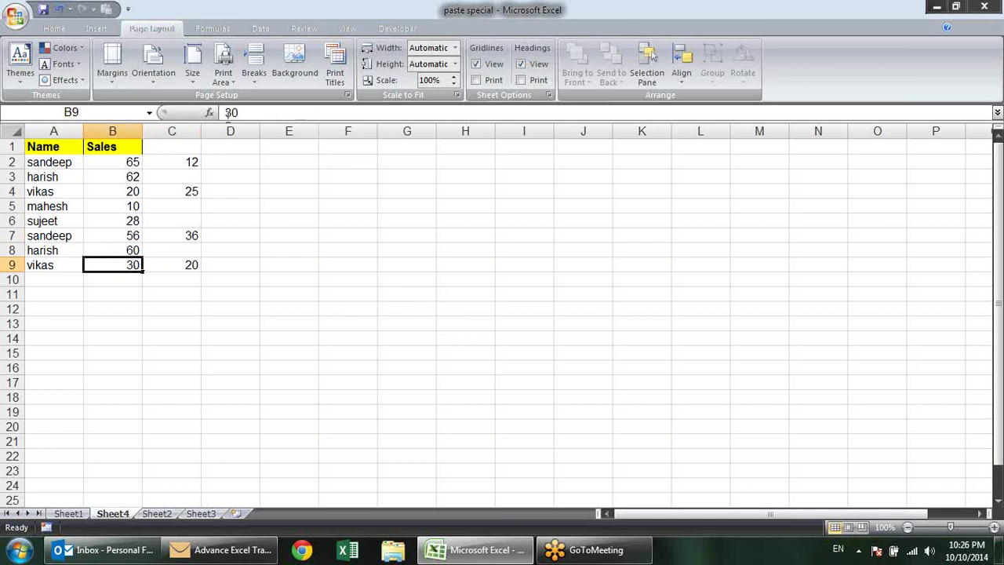
{"action": "left_click", "coordinate": [241, 161]}
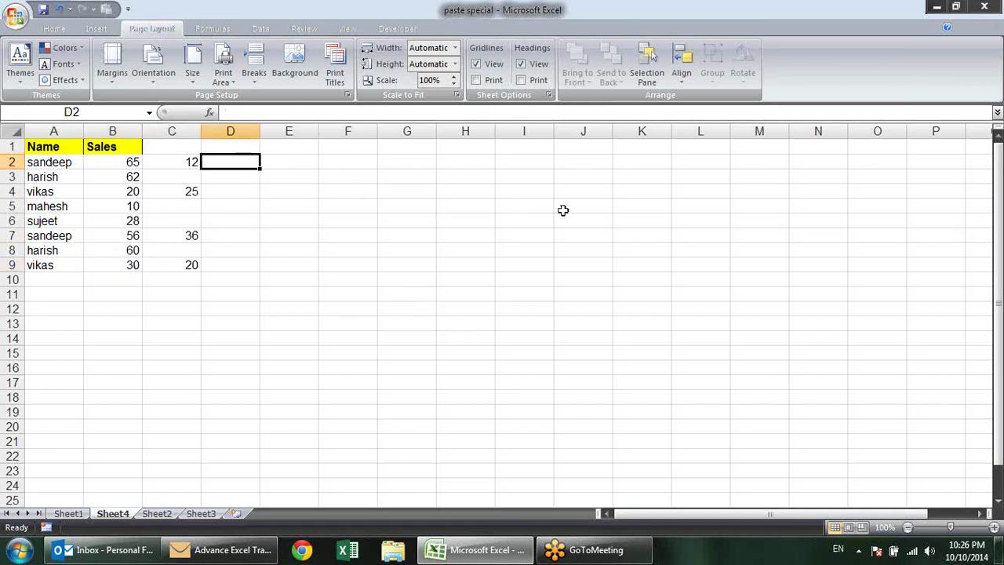
Step: Enter =B2+C2 in D2 and fill it down to D9, giving totals 77 through 50
{"action": "type", "text": "="}
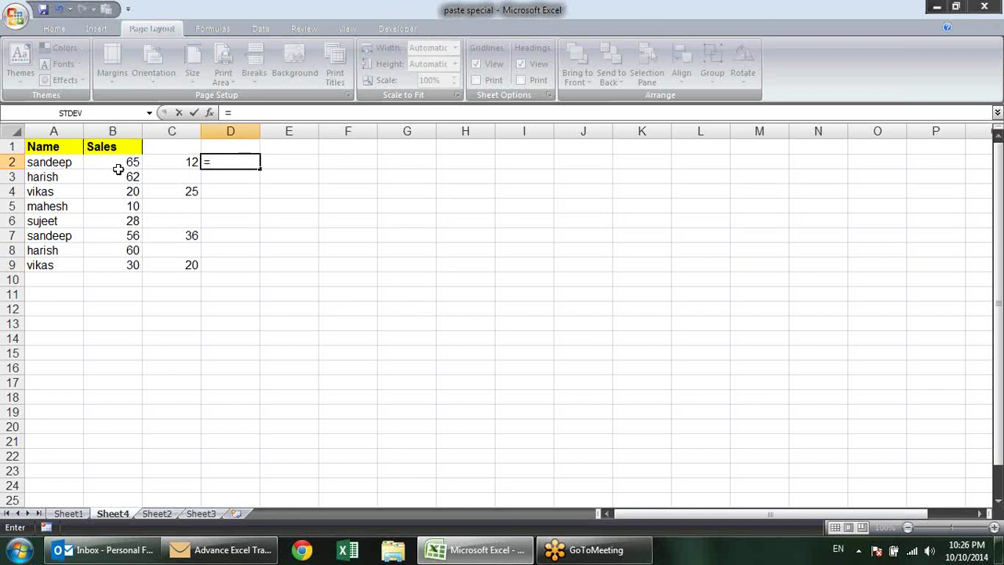
{"action": "left_click", "coordinate": [117, 162]}
{"action": "type", "text": "+"}
{"action": "left_click", "coordinate": [176, 162]}
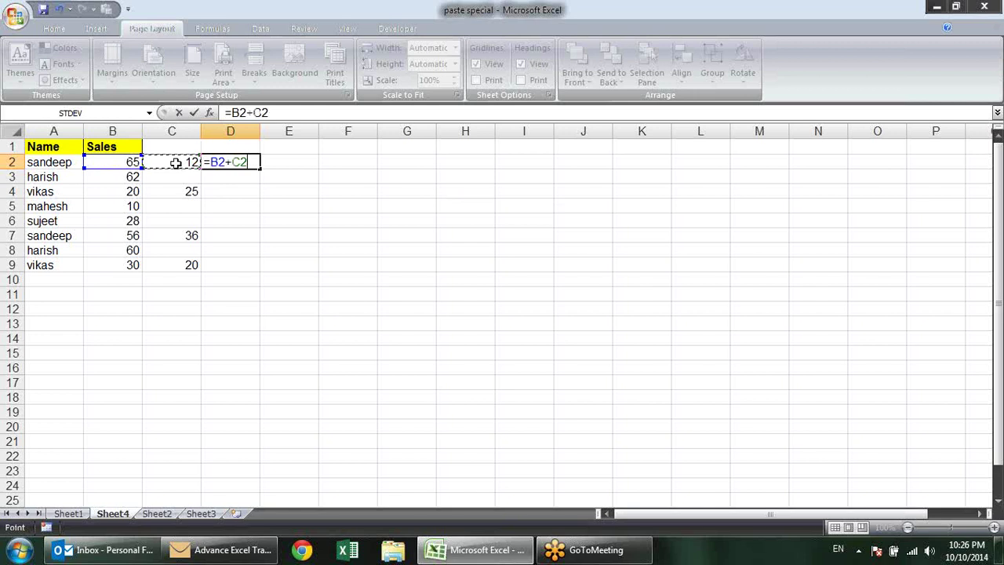
{"action": "key", "text": "Return"}
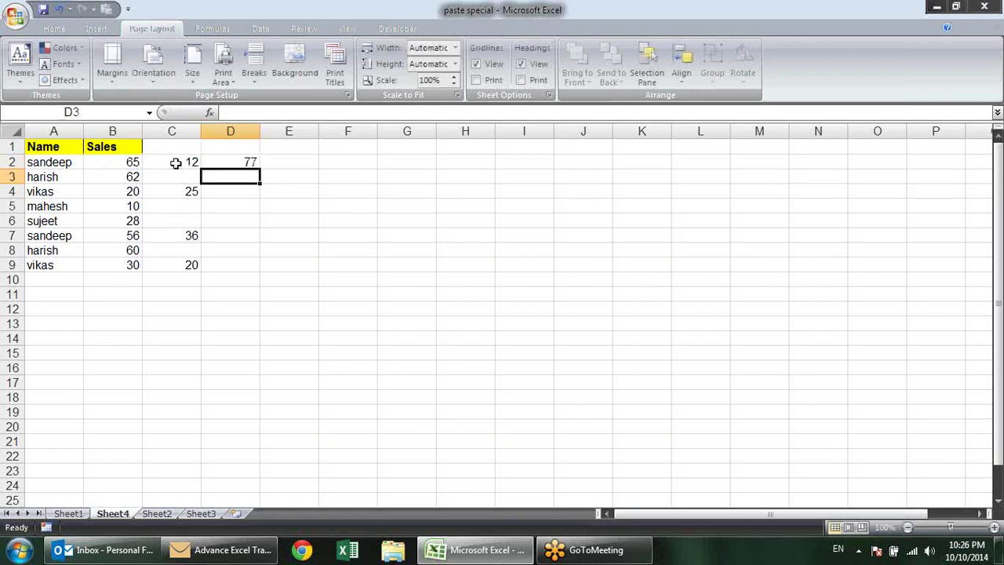
{"action": "left_click", "coordinate": [247, 160]}
{"action": "left_click_drag", "start_coordinate": [260, 168], "coordinate": [238, 272]}
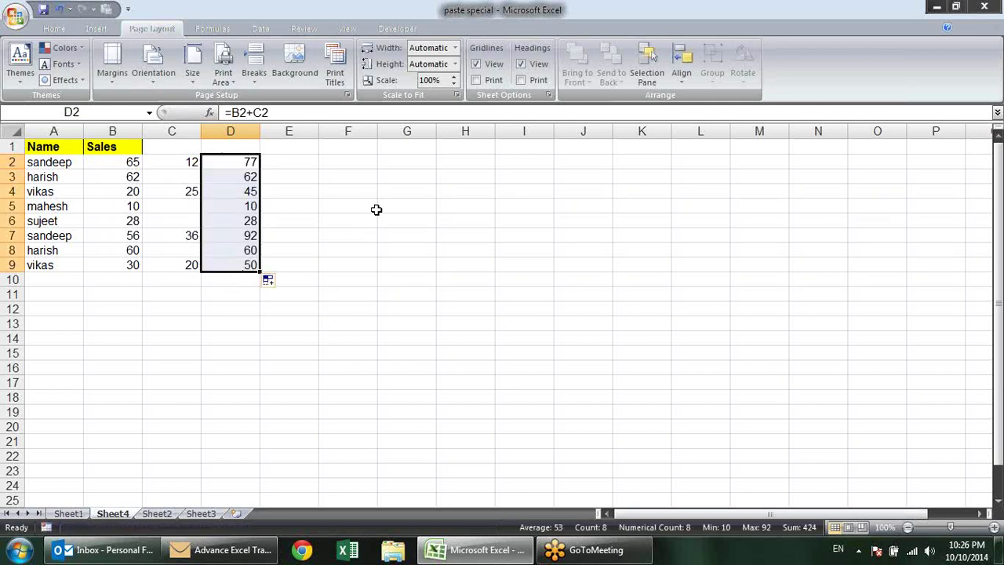
Step: Paste the D2:D9 totals into Sales B2:B9 as values only, then start clearing column D
{"action": "key", "text": "ctrl+c"}
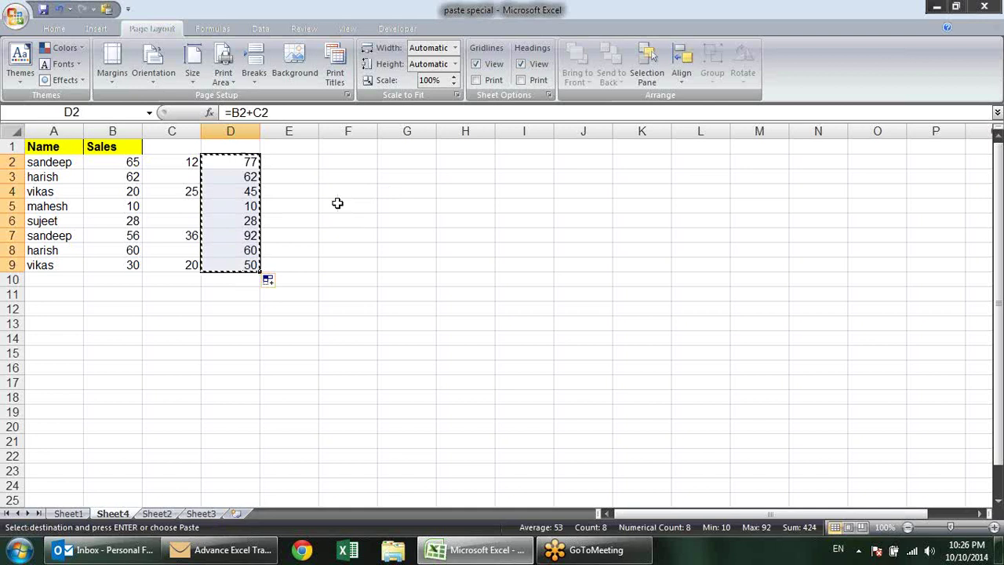
{"action": "left_click", "coordinate": [122, 162]}
{"action": "left_click_drag", "start_coordinate": [122, 161], "coordinate": [132, 267]}
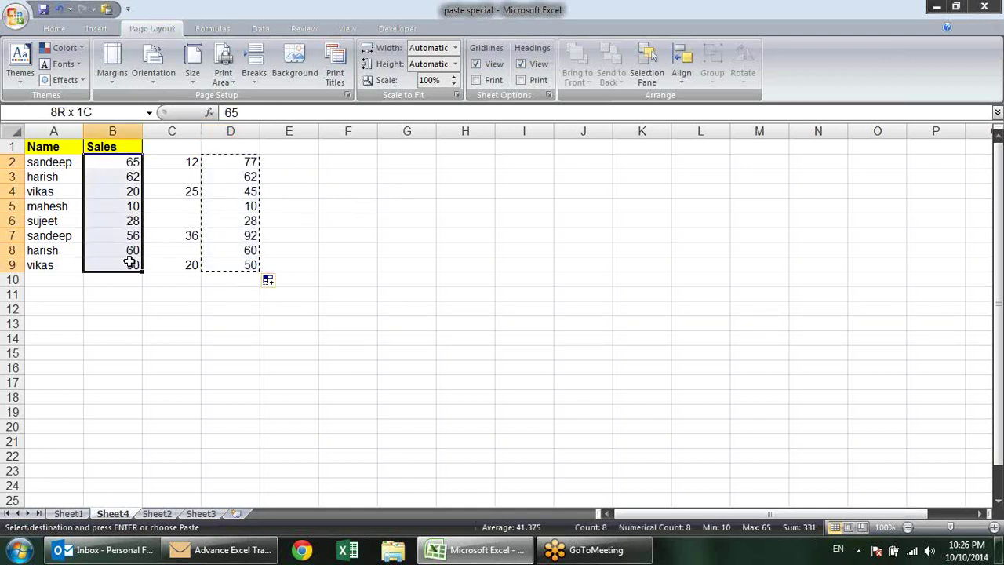
{"action": "key", "text": "alt+e"}
{"action": "key", "text": "s"}
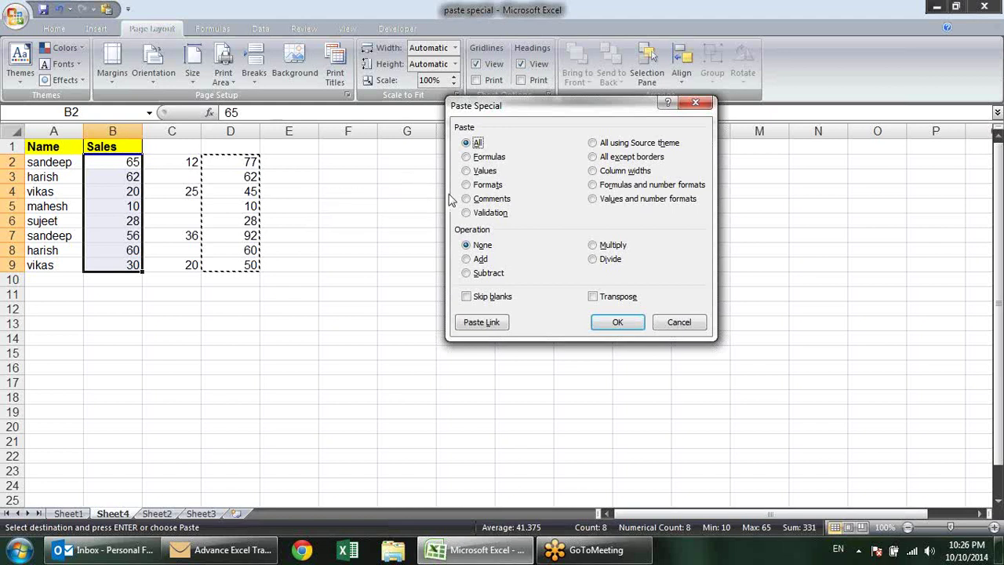
{"action": "left_click", "coordinate": [481, 171]}
{"action": "key", "text": "alt+d"}
{"action": "left_click", "coordinate": [619, 321]}
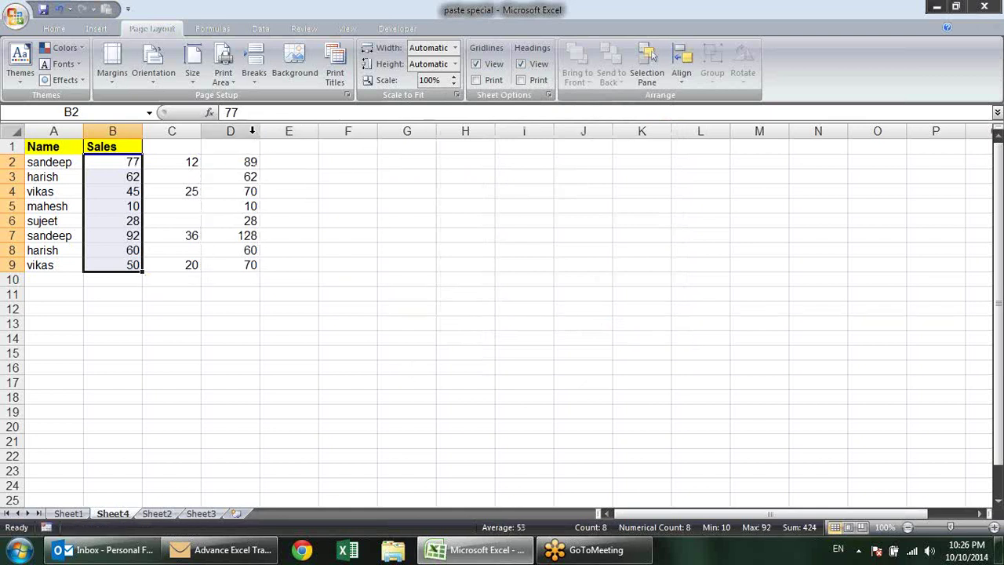
{"action": "left_click", "coordinate": [244, 126]}
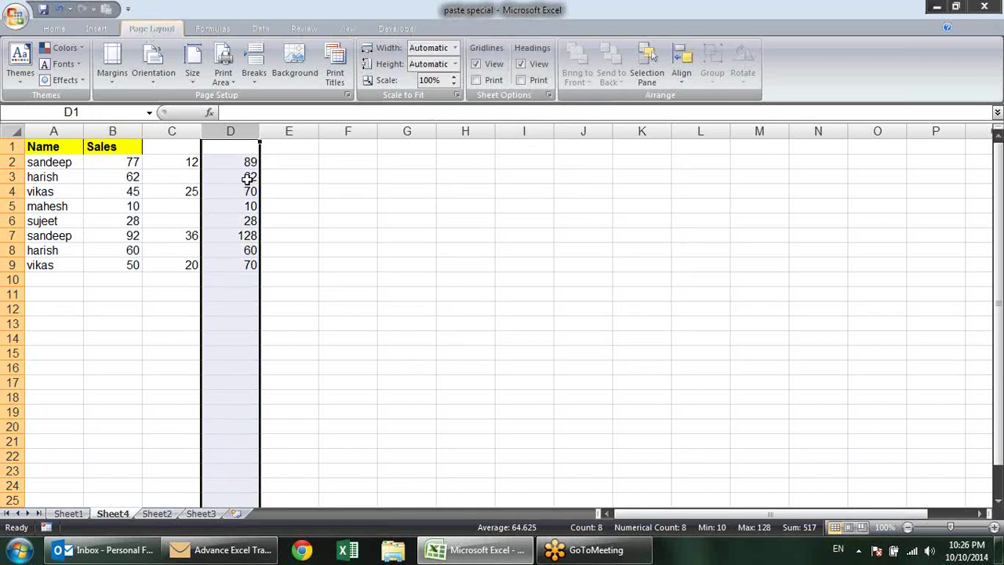
{"action": "key", "text": "alt"}
Step: Finish clearing the contents of column D
{"action": "key", "text": "e"}
{"action": "key", "text": "a"}
{"action": "key", "text": "a"}
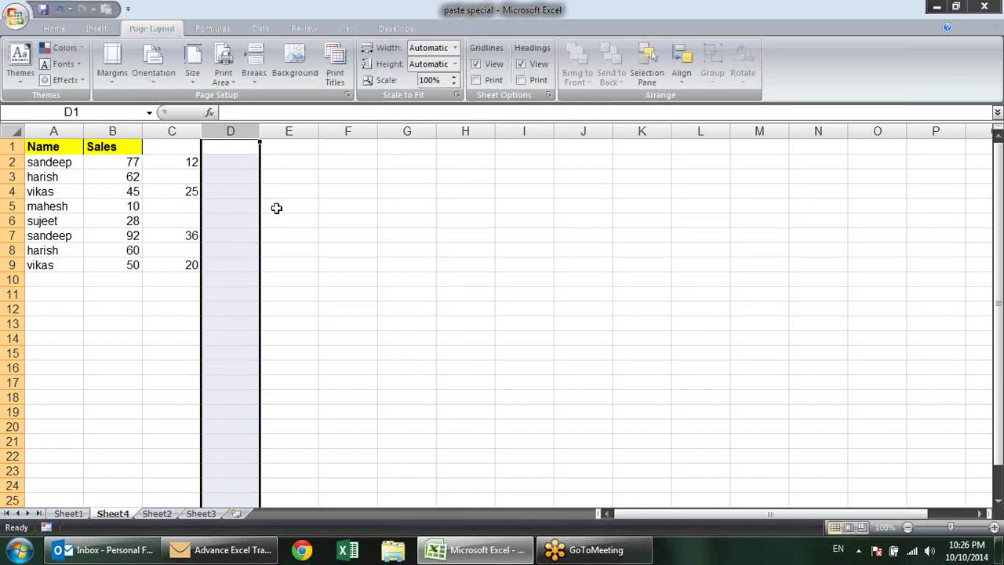
{"action": "left_click", "coordinate": [280, 207]}
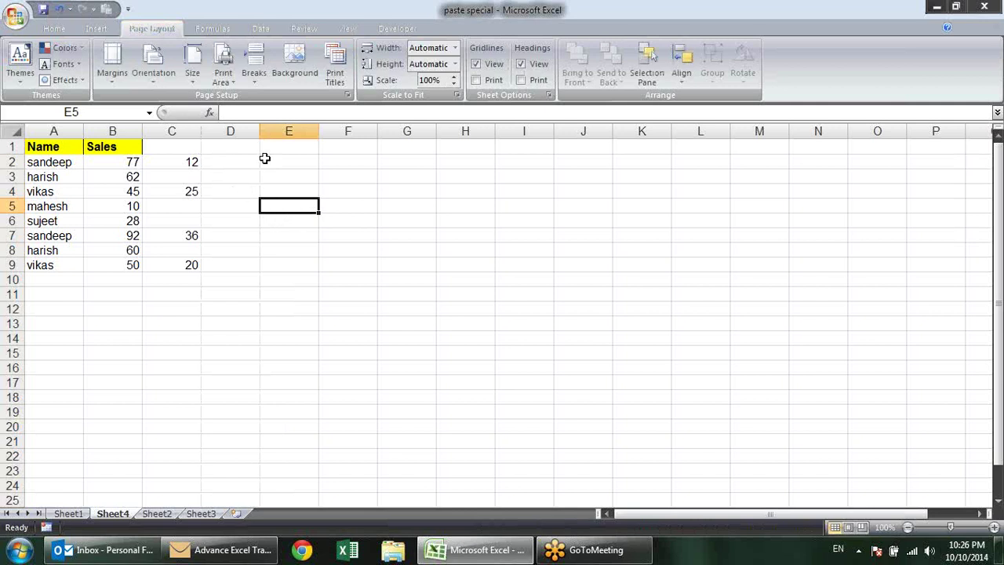
Step: Copy C2:C9 and Paste Special with Operation Add onto Sales B2:B9
{"action": "left_click_drag", "start_coordinate": [192, 160], "coordinate": [180, 269]}
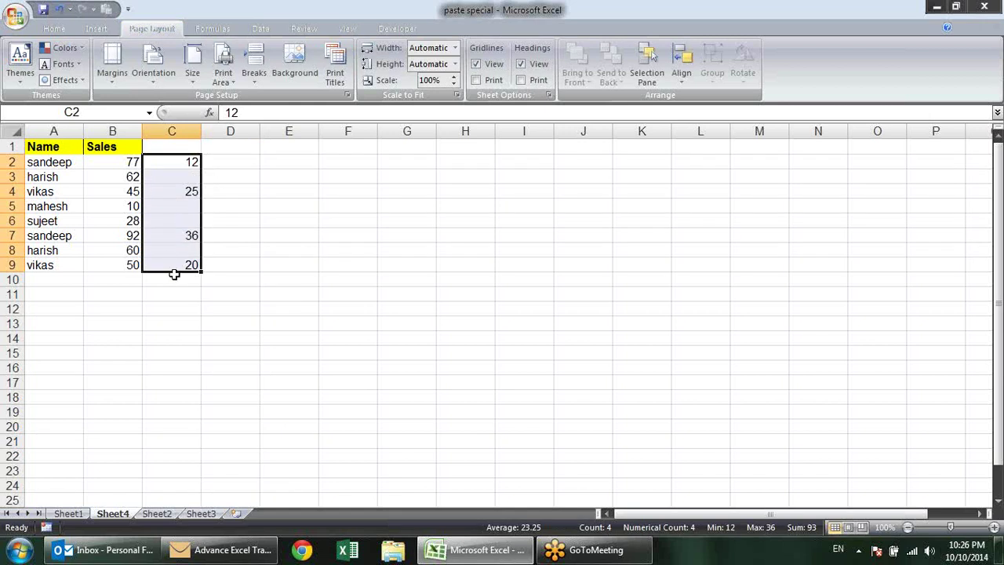
{"action": "key", "text": "ctrl+c"}
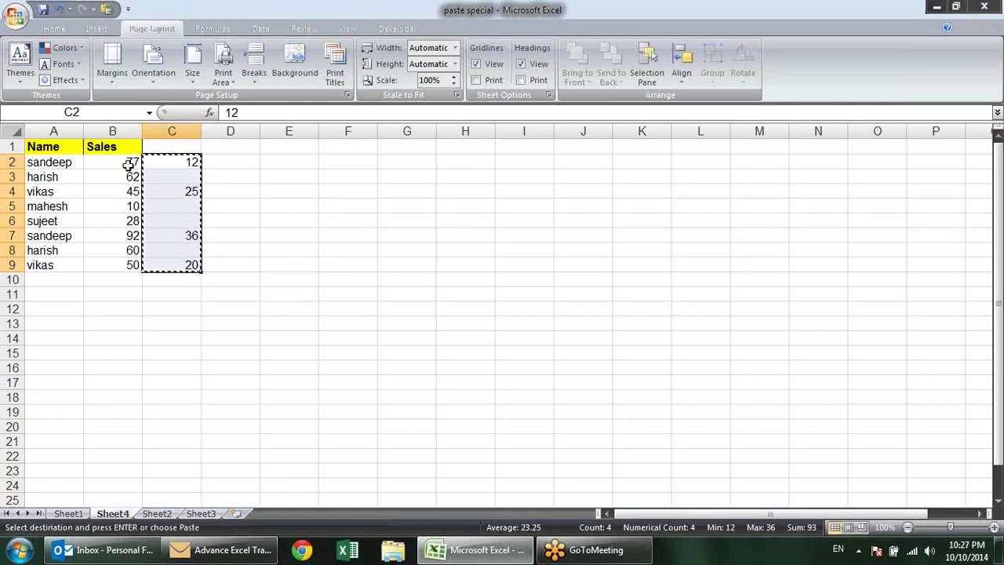
{"action": "left_click_drag", "start_coordinate": [127, 163], "coordinate": [118, 267]}
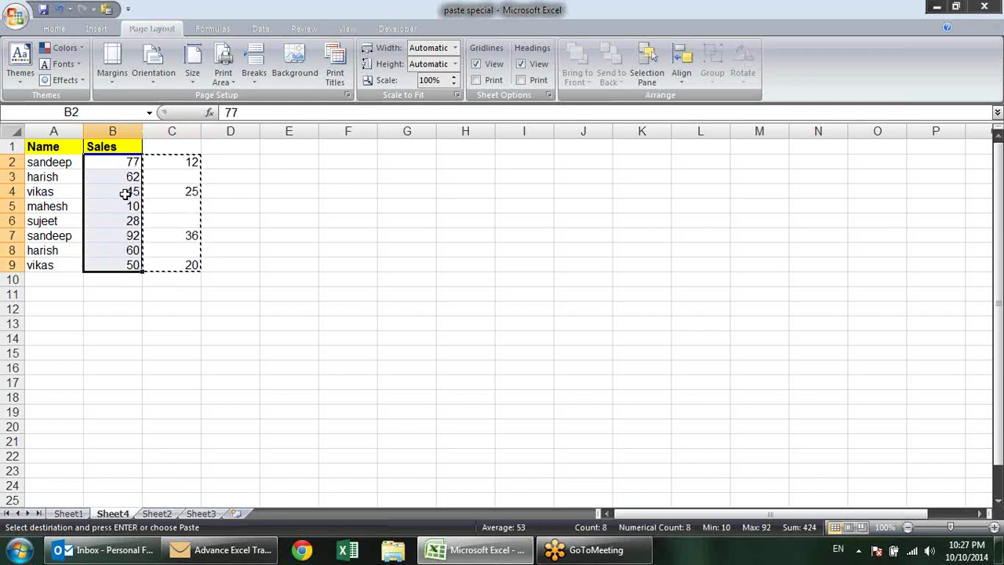
{"action": "right_click", "coordinate": [124, 167]}
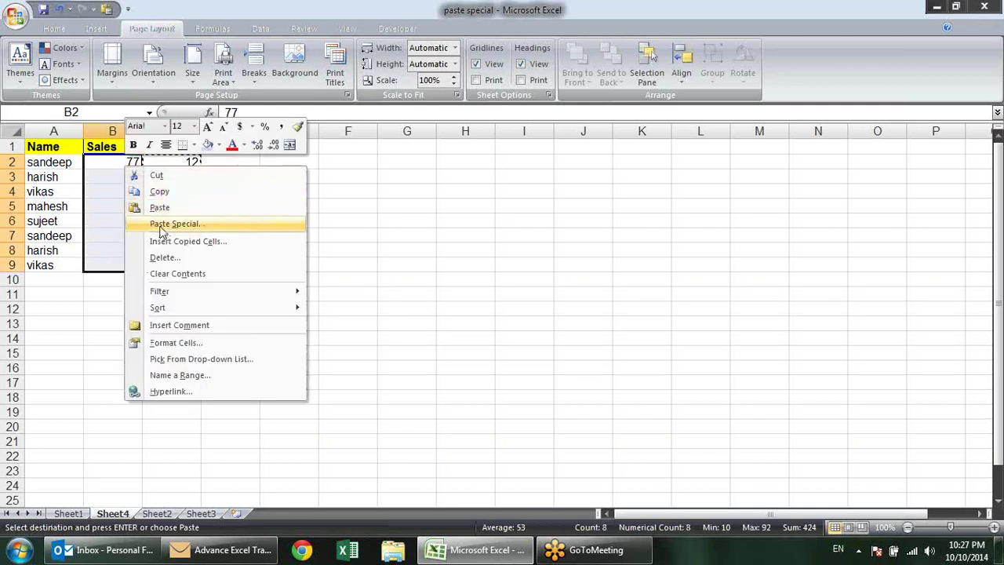
{"action": "left_click", "coordinate": [161, 225]}
{"action": "mouse_move", "coordinate": [137, 113]}
{"action": "left_mouse_down"}
{"action": "mouse_move", "coordinate": [418, 161]}
{"action": "mouse_move", "coordinate": [434, 132]}
{"action": "left_mouse_up"}
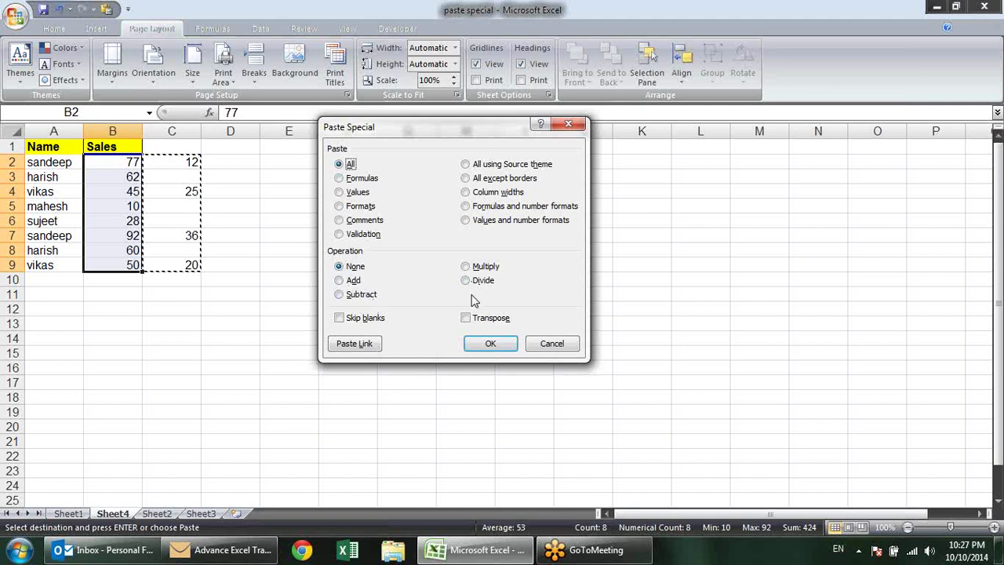
{"action": "left_click", "coordinate": [353, 280]}
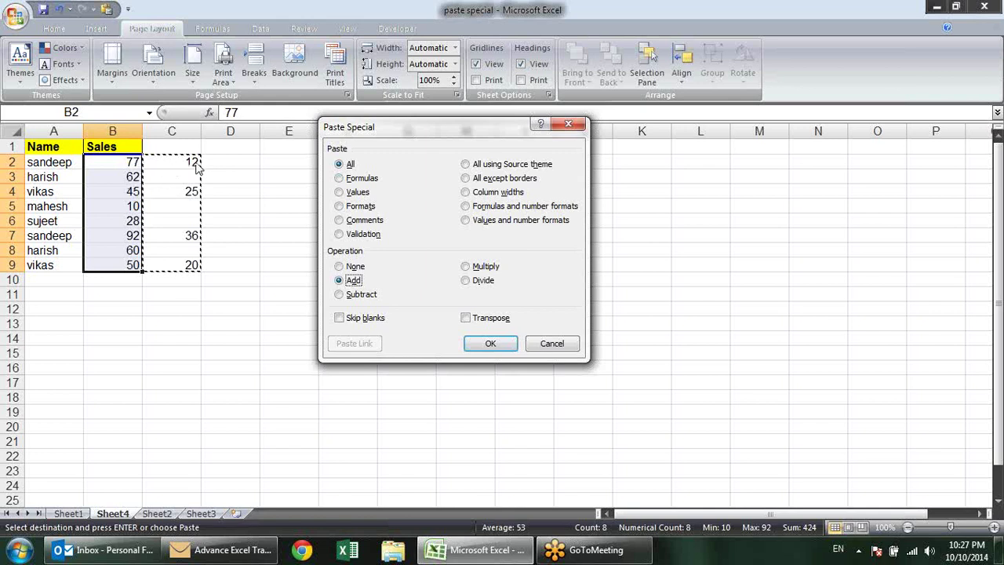
{"action": "left_click", "coordinate": [508, 342]}
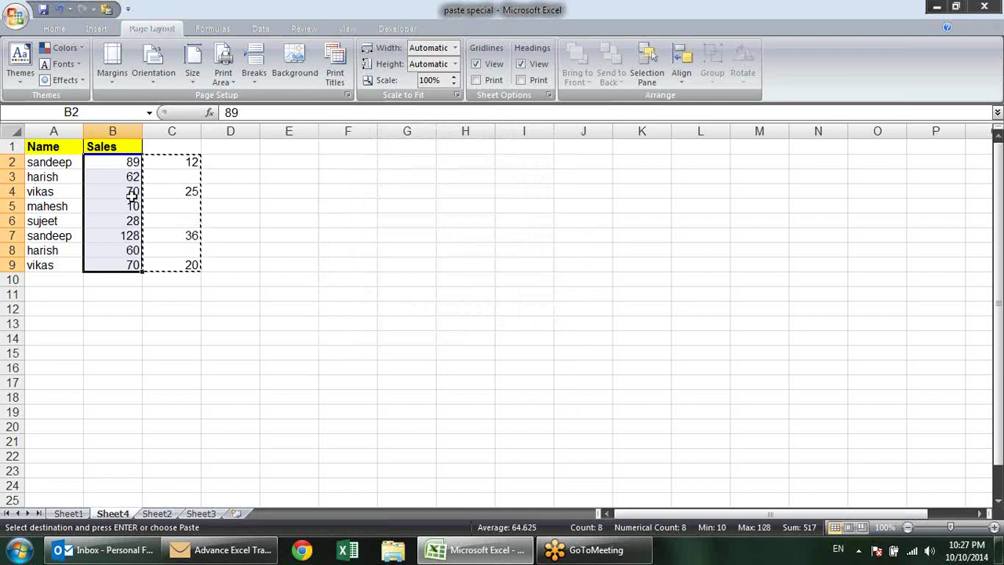
{"action": "left_click", "coordinate": [163, 196]}
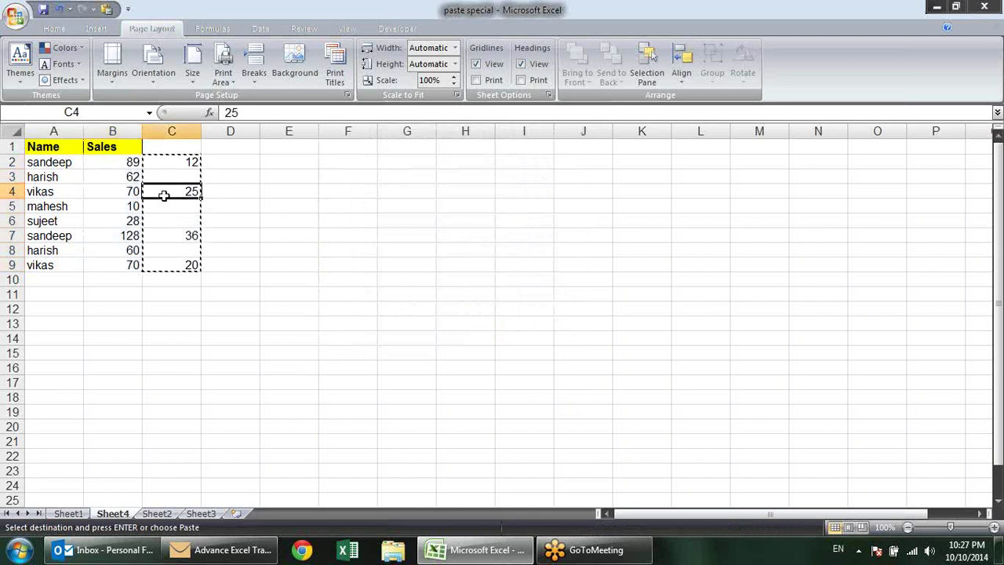
{"action": "key", "text": "Escape"}
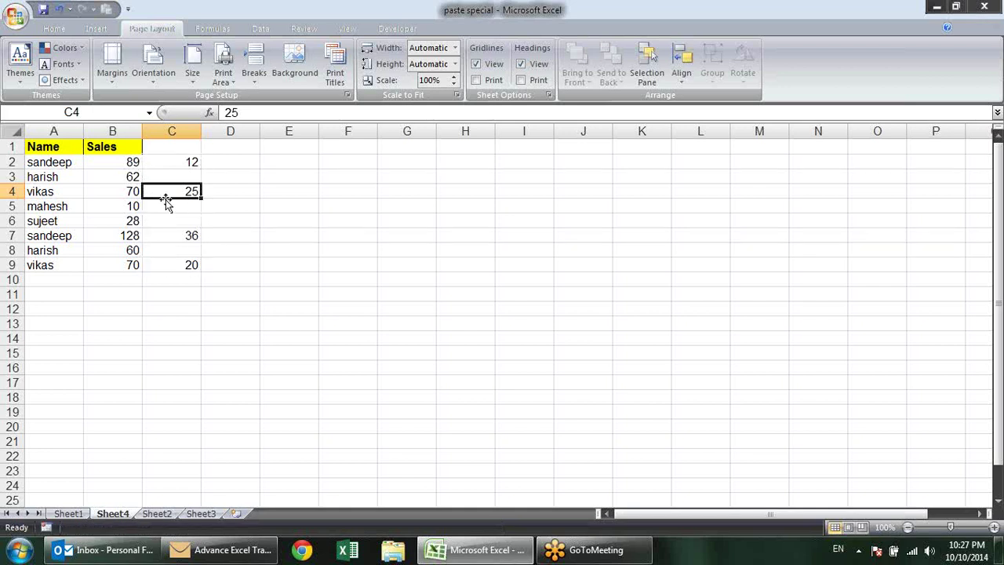
{"action": "left_click", "coordinate": [130, 189]}
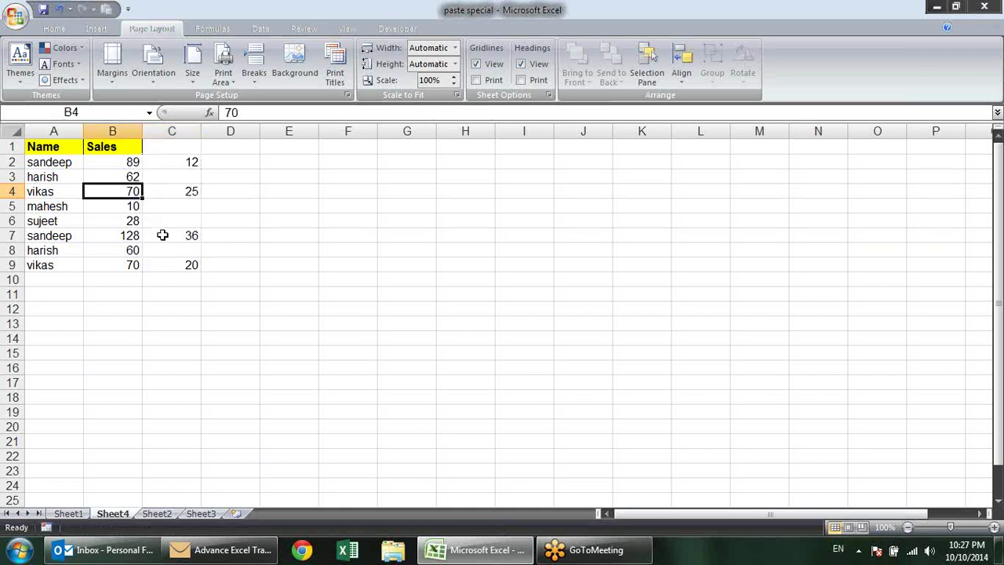
{"action": "left_click", "coordinate": [163, 234]}
{"action": "left_click", "coordinate": [128, 235]}
{"action": "left_click", "coordinate": [169, 262]}
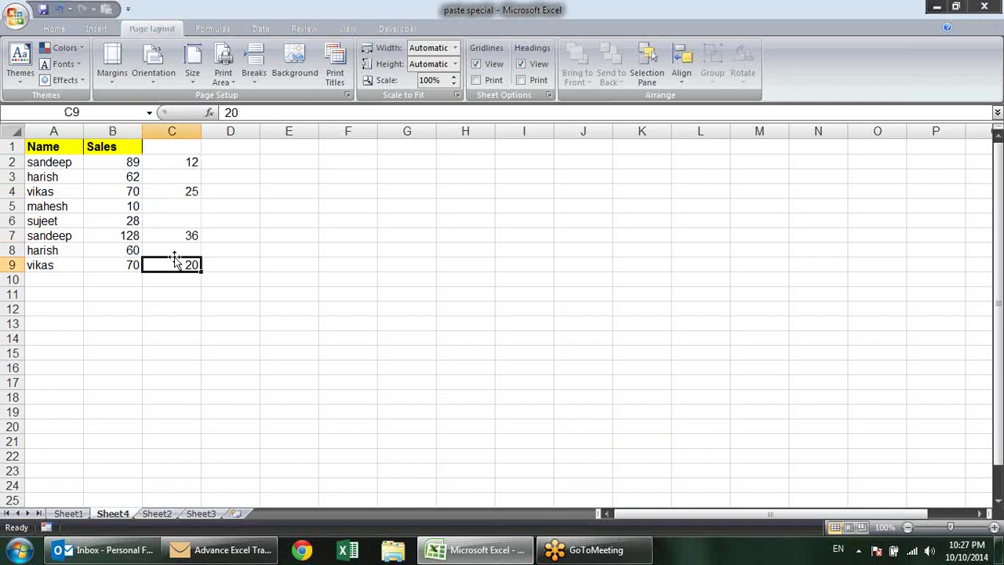
{"action": "left_click", "coordinate": [129, 251]}
{"action": "left_click", "coordinate": [131, 265]}
{"action": "left_click", "coordinate": [177, 275]}
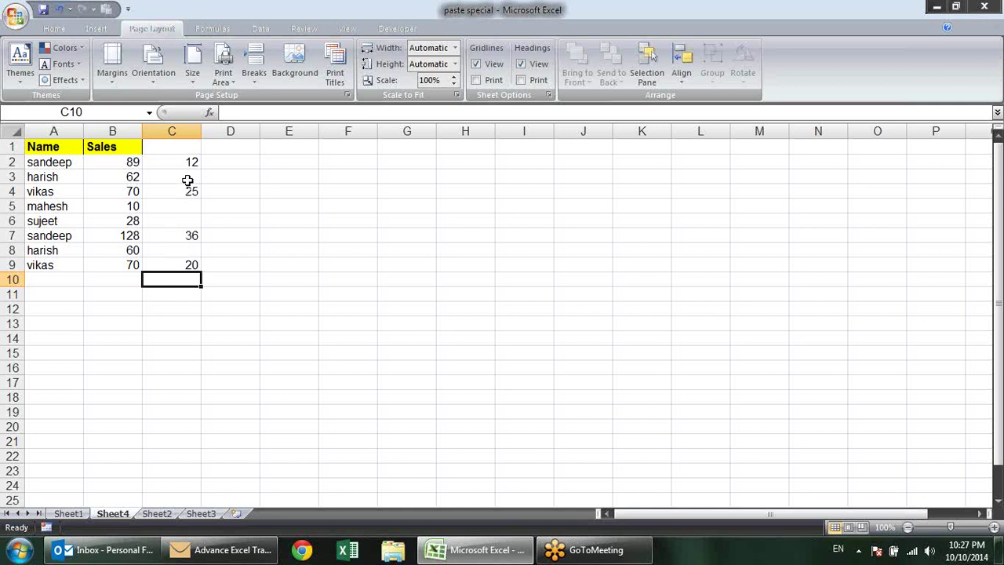
{"action": "left_click", "coordinate": [167, 160]}
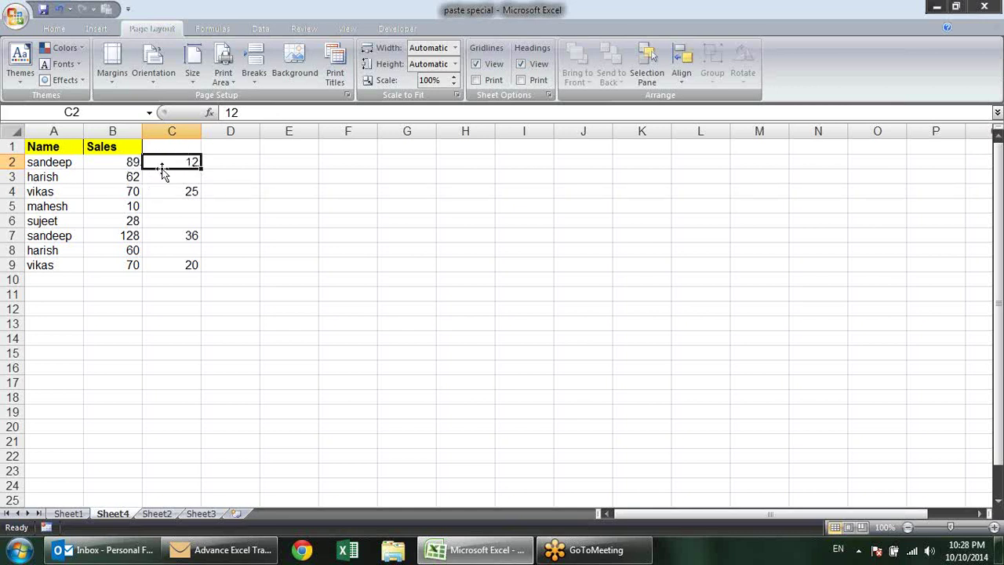
{"action": "left_click", "coordinate": [174, 191]}
{"action": "left_click", "coordinate": [179, 241]}
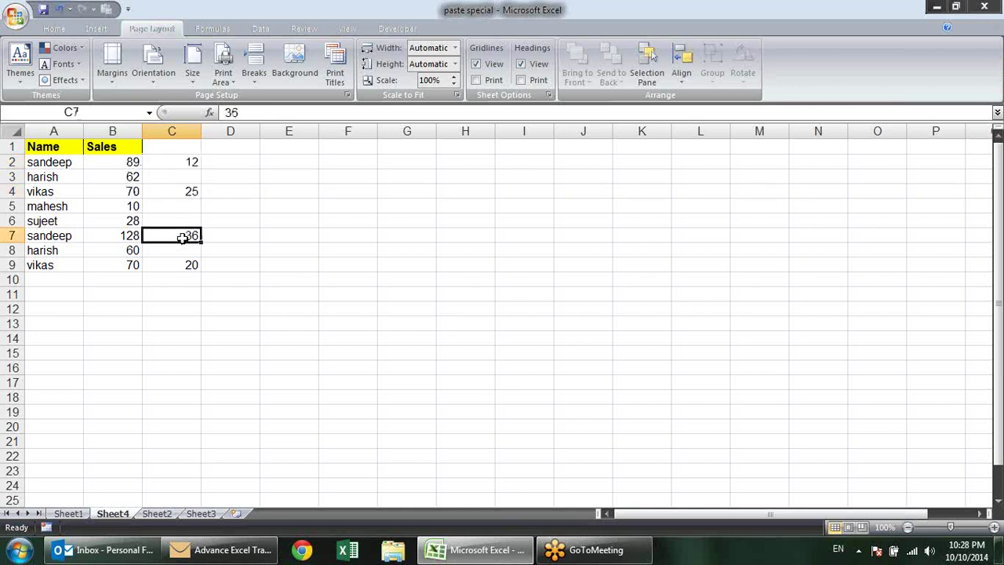
{"action": "left_click", "coordinate": [175, 262]}
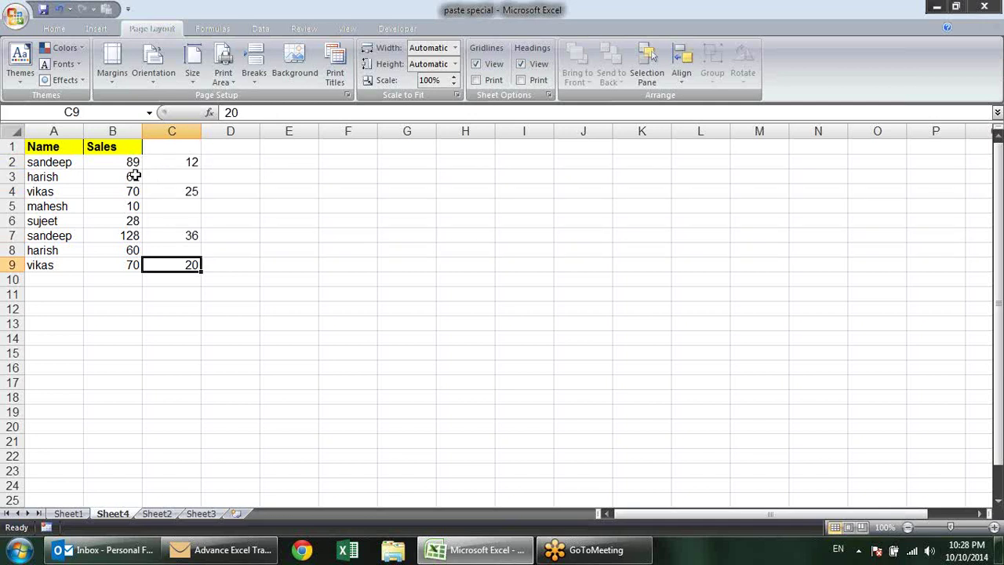
{"action": "left_click", "coordinate": [244, 165]}
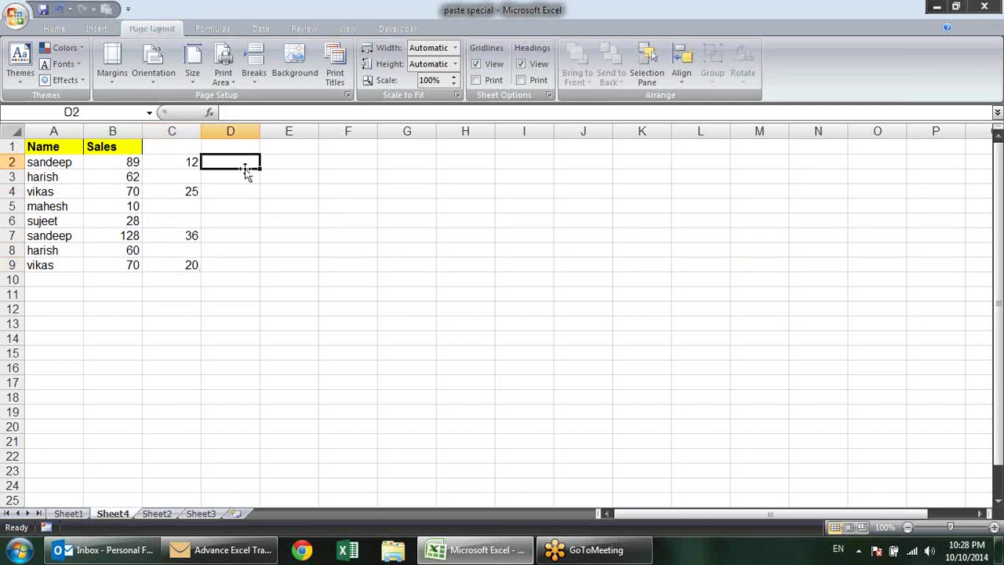
Step: Enter =IF(C2="",B2,C2) in D2
{"action": "type", "text": "="}
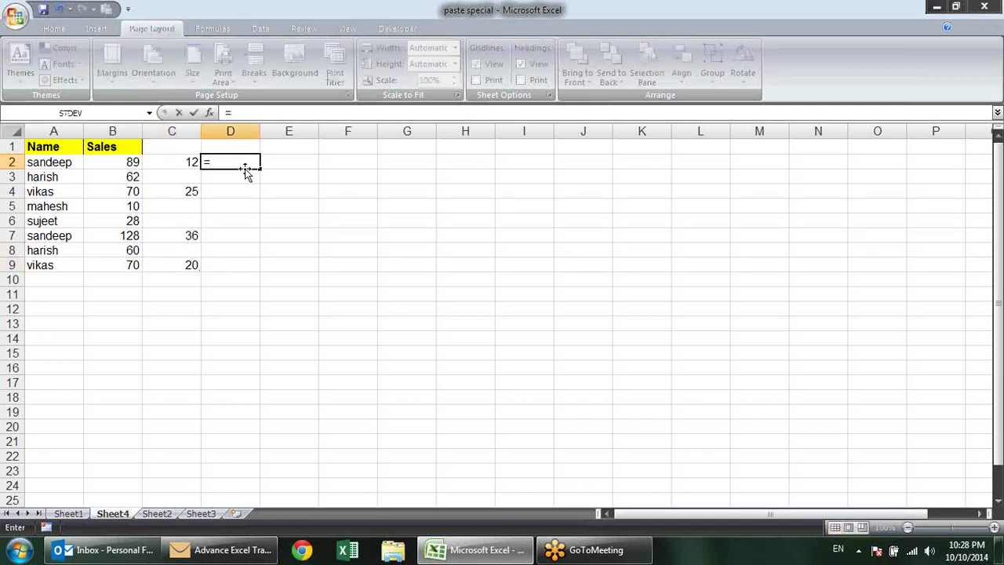
{"action": "type", "text": "if("}
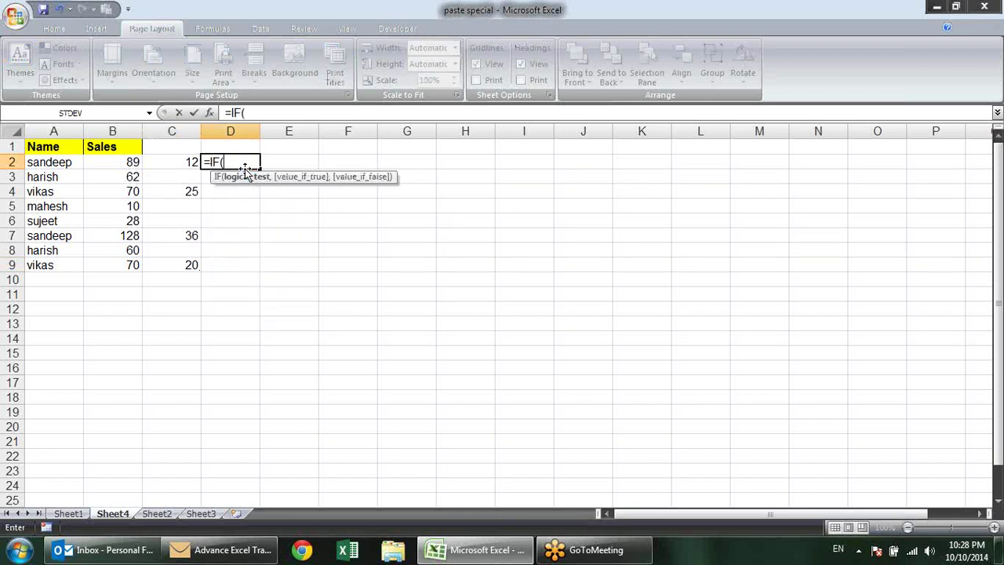
{"action": "left_click", "coordinate": [186, 160]}
{"action": "type", "text": "="}
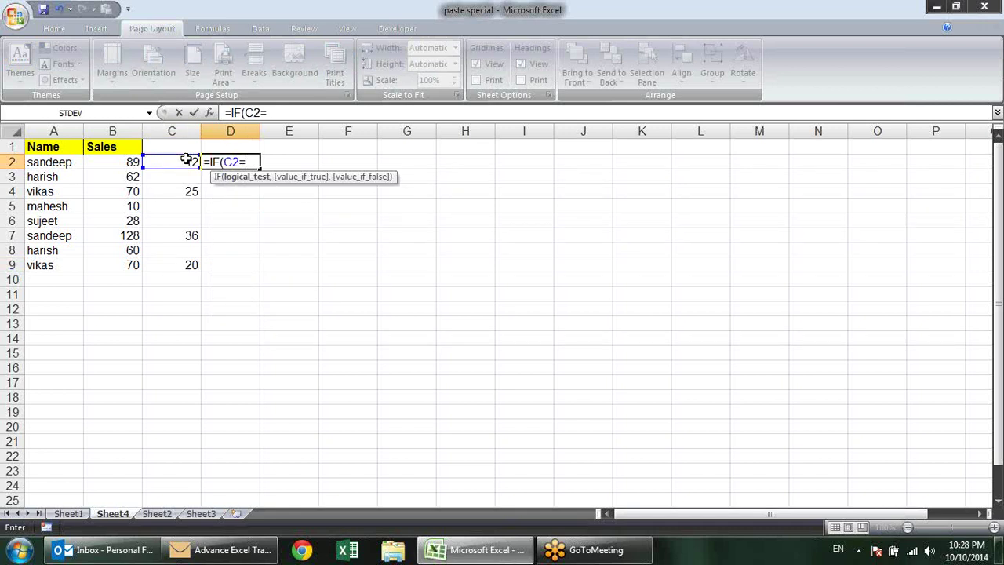
{"action": "type", "text": "\"\","}
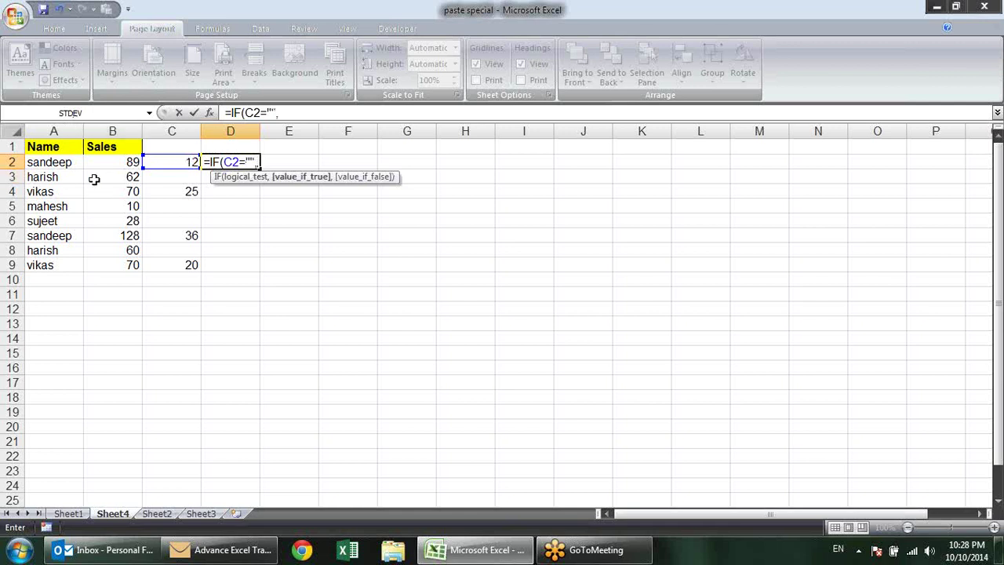
{"action": "left_click", "coordinate": [112, 162]}
{"action": "type", "text": ","}
{"action": "left_click", "coordinate": [189, 162]}
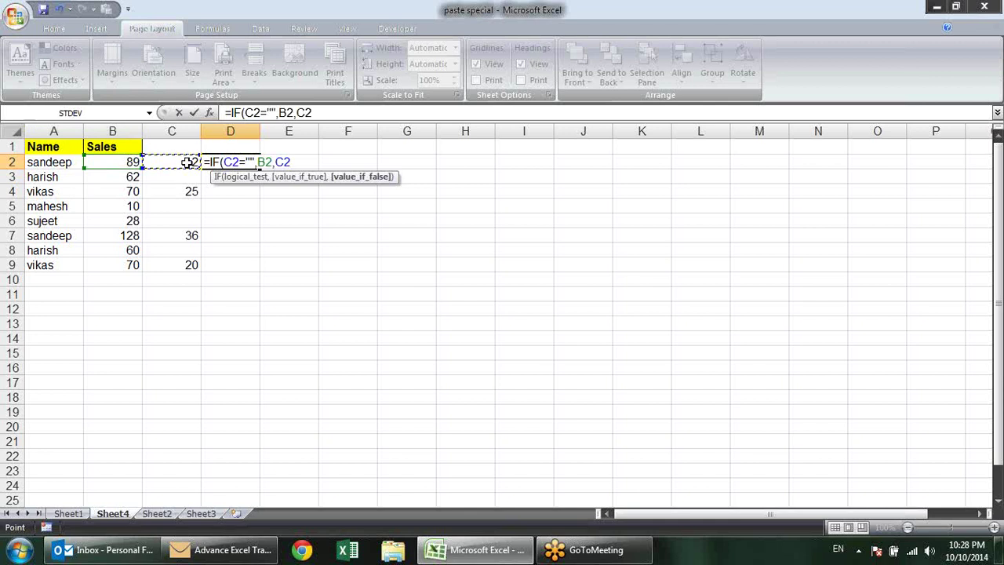
{"action": "key", "text": "Return"}
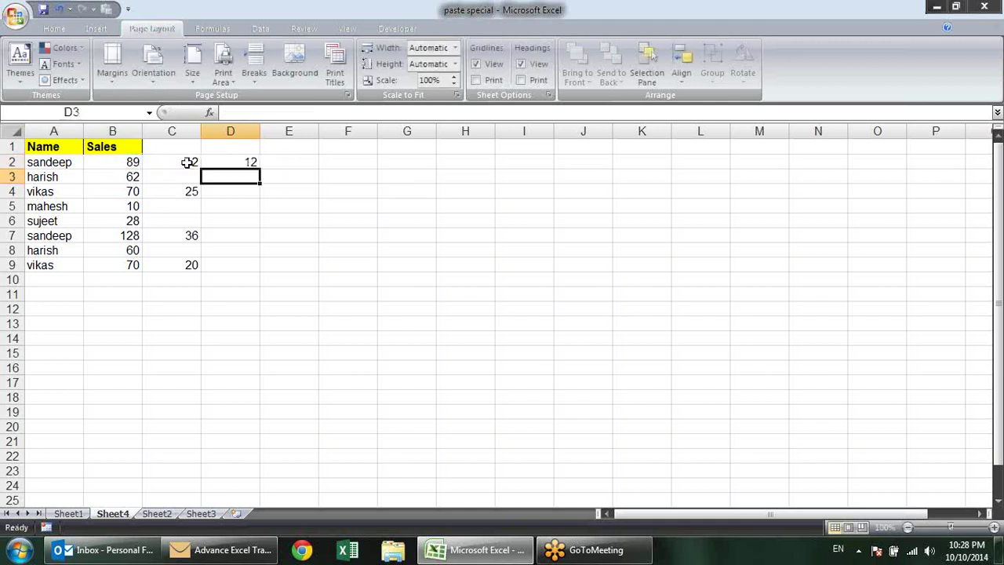
Step: Fill the IF formula down to D9 and check the results in D2 through D5
{"action": "left_click", "coordinate": [208, 161]}
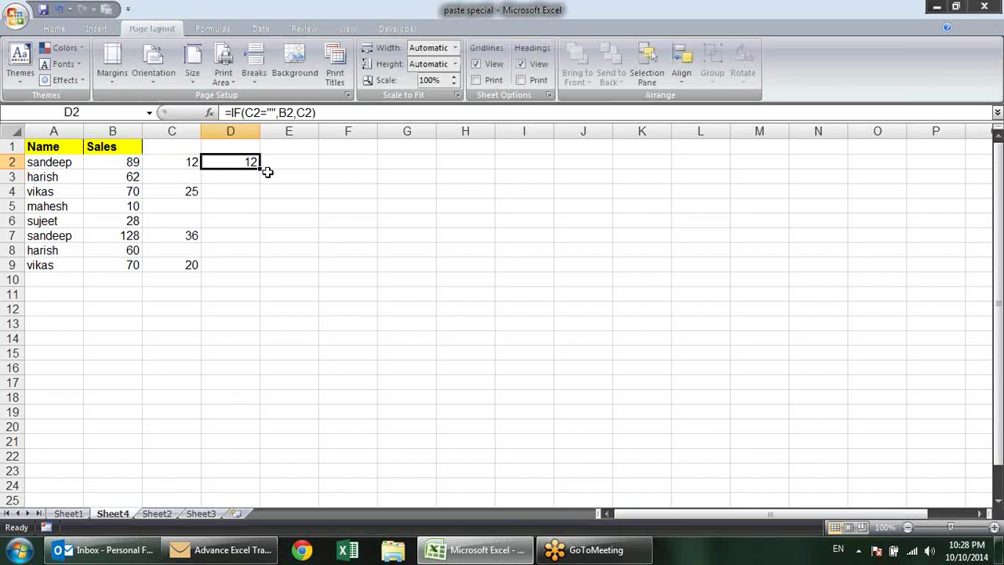
{"action": "left_click_drag", "start_coordinate": [261, 167], "coordinate": [240, 279]}
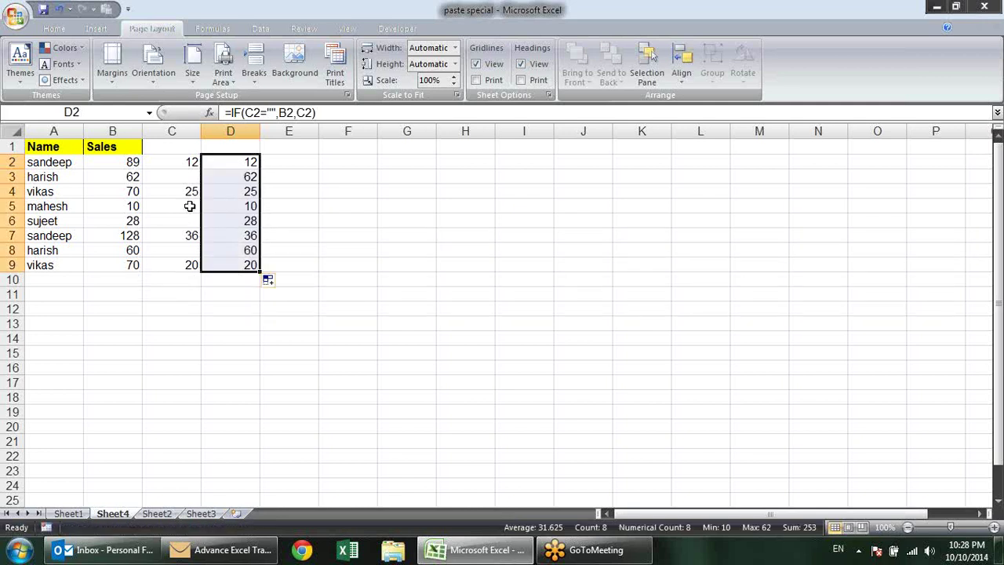
{"action": "left_click", "coordinate": [225, 161]}
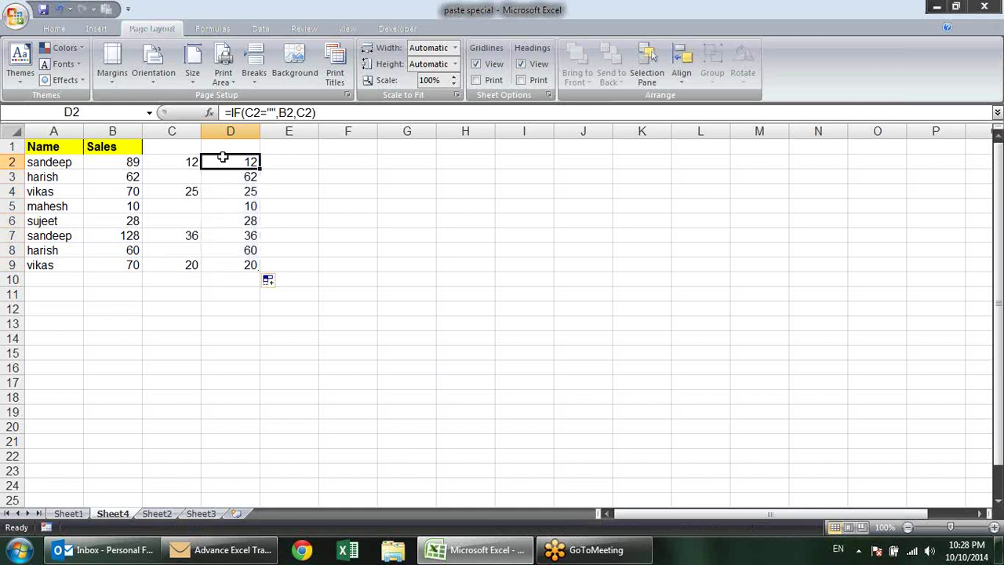
{"action": "left_click", "coordinate": [236, 177]}
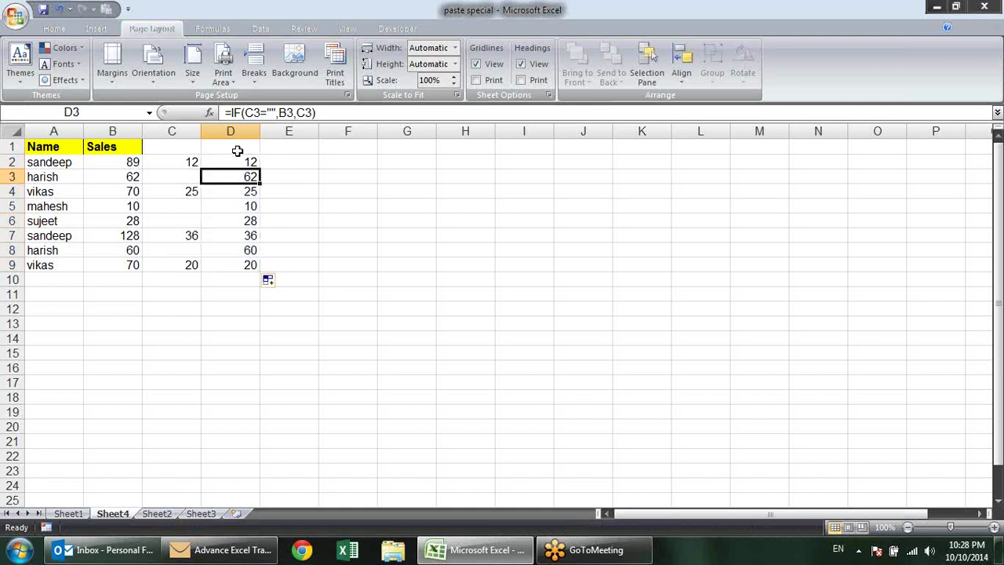
{"action": "left_click", "coordinate": [243, 160]}
{"action": "left_click", "coordinate": [244, 178]}
{"action": "left_click", "coordinate": [246, 208]}
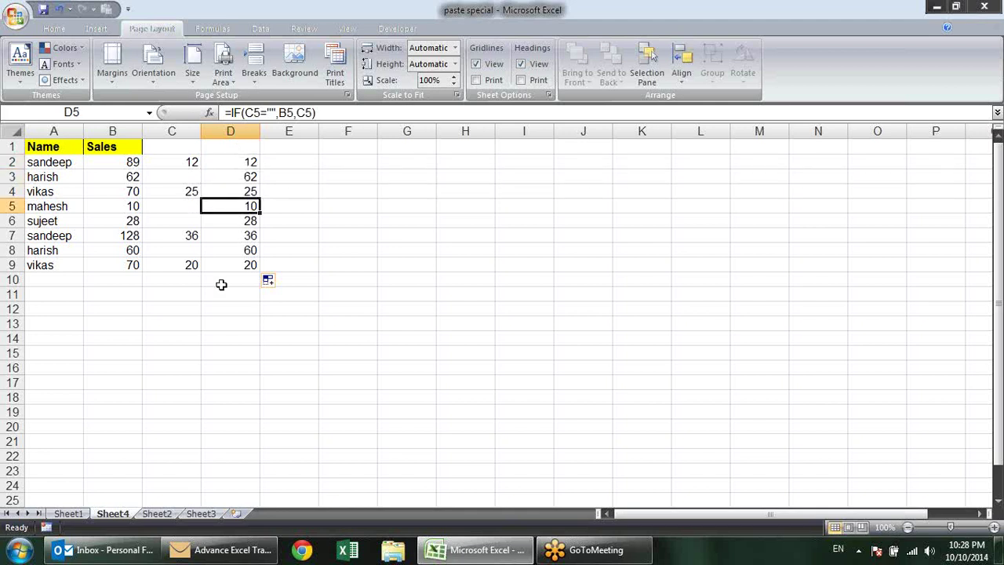
Step: Delete the helper column D
{"action": "right_click", "coordinate": [249, 132]}
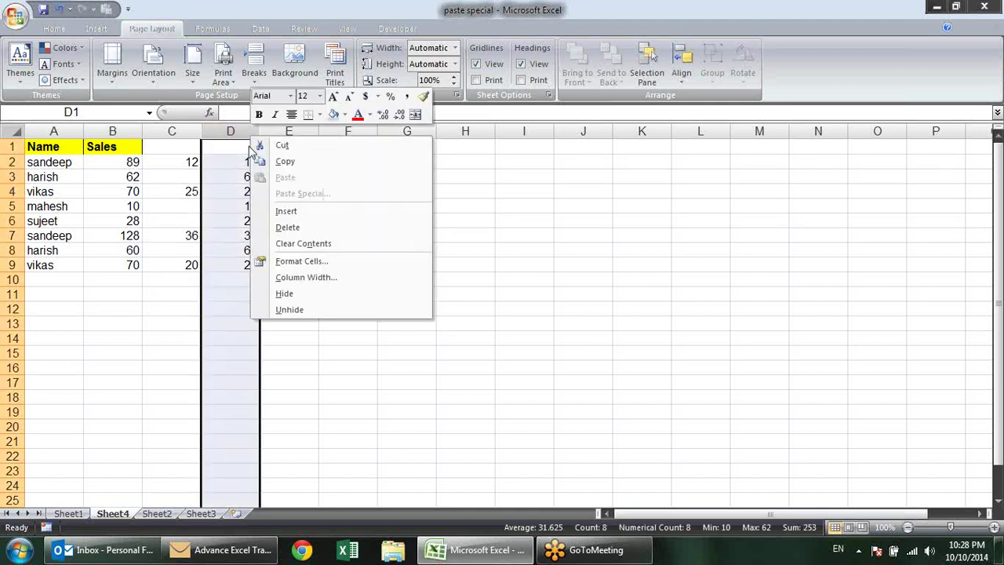
{"action": "left_click", "coordinate": [274, 227]}
{"action": "left_click", "coordinate": [269, 233]}
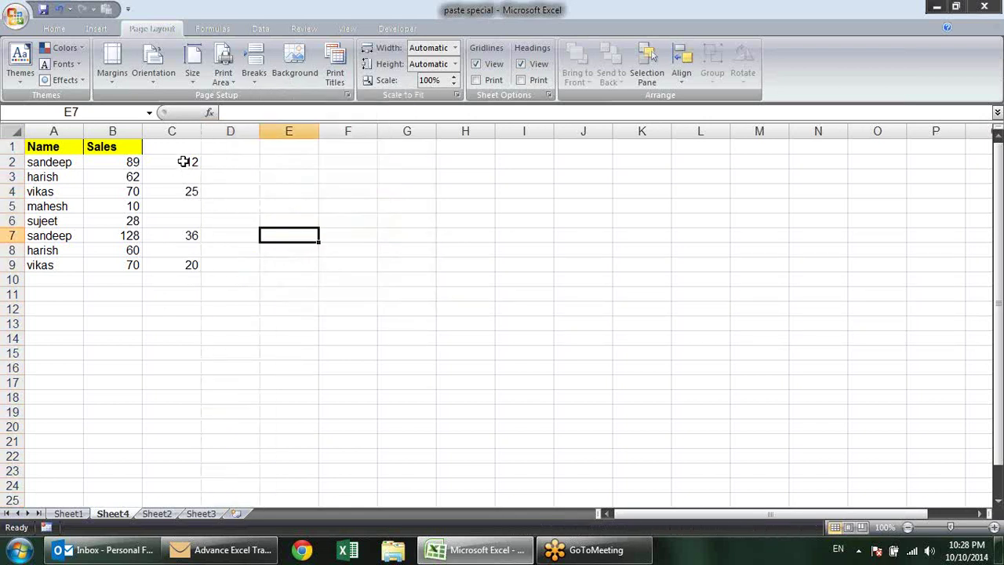
Step: Copy C2:C9 and paste it over B2, then undo because blanks overwrote Sales values
{"action": "left_click_drag", "start_coordinate": [182, 162], "coordinate": [187, 264]}
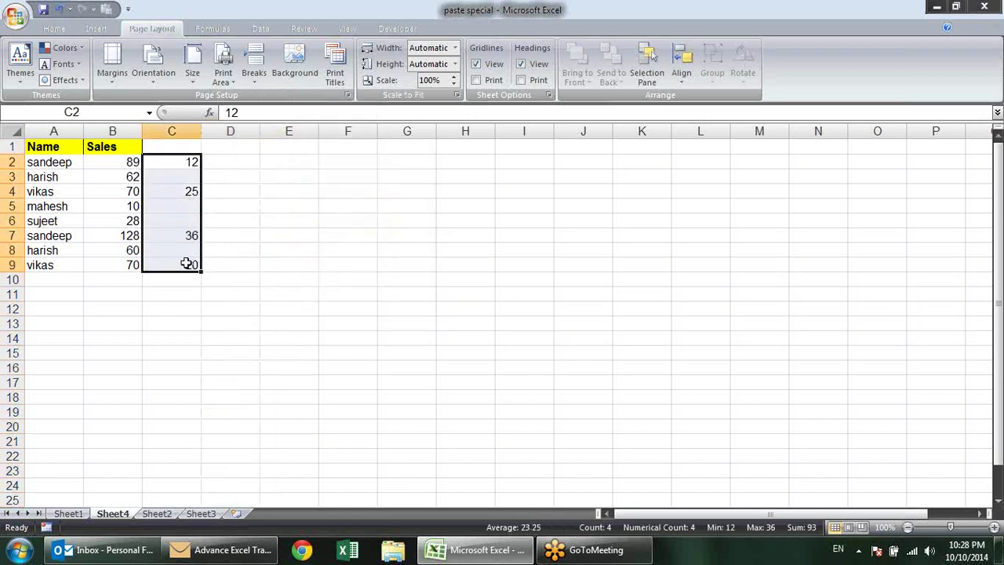
{"action": "key", "text": "ctrl+c"}
{"action": "left_click", "coordinate": [124, 160]}
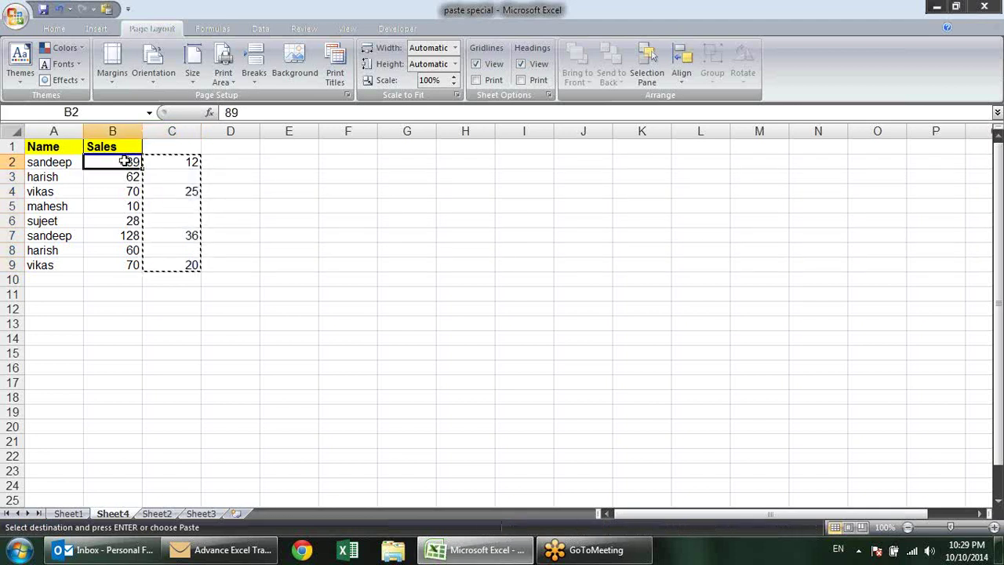
{"action": "key", "text": "ctrl+v"}
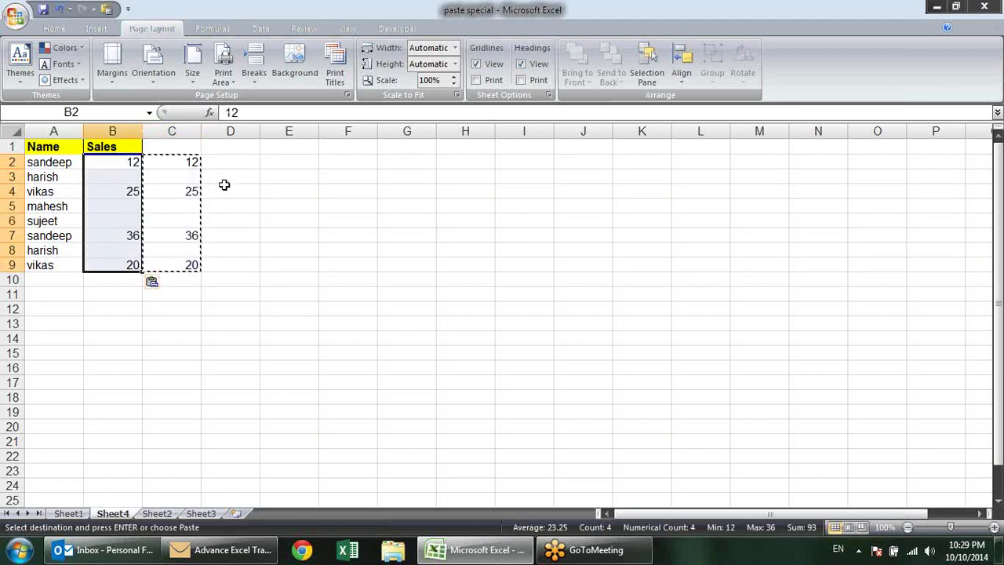
{"action": "left_click", "coordinate": [196, 174]}
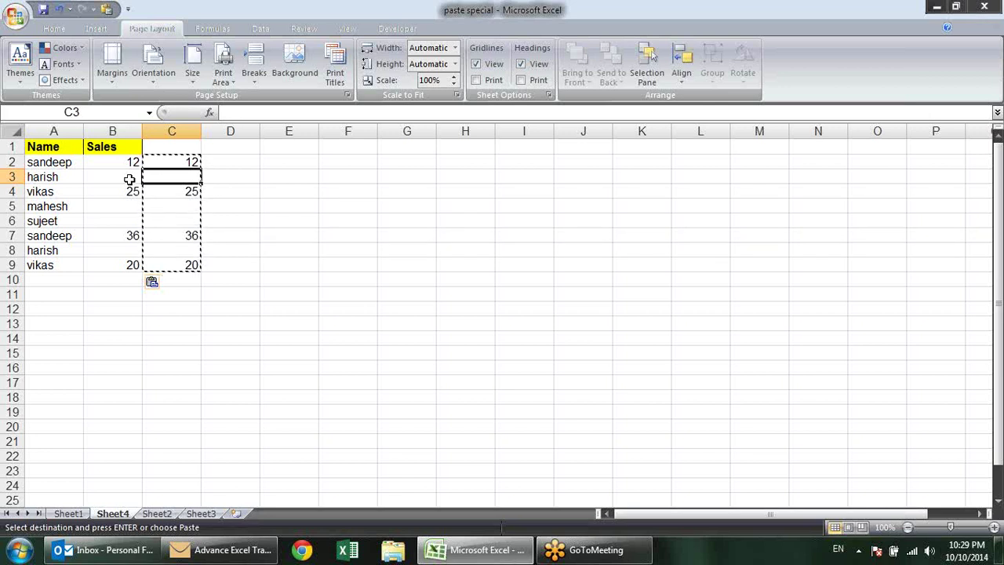
{"action": "key", "text": "ctrl+z"}
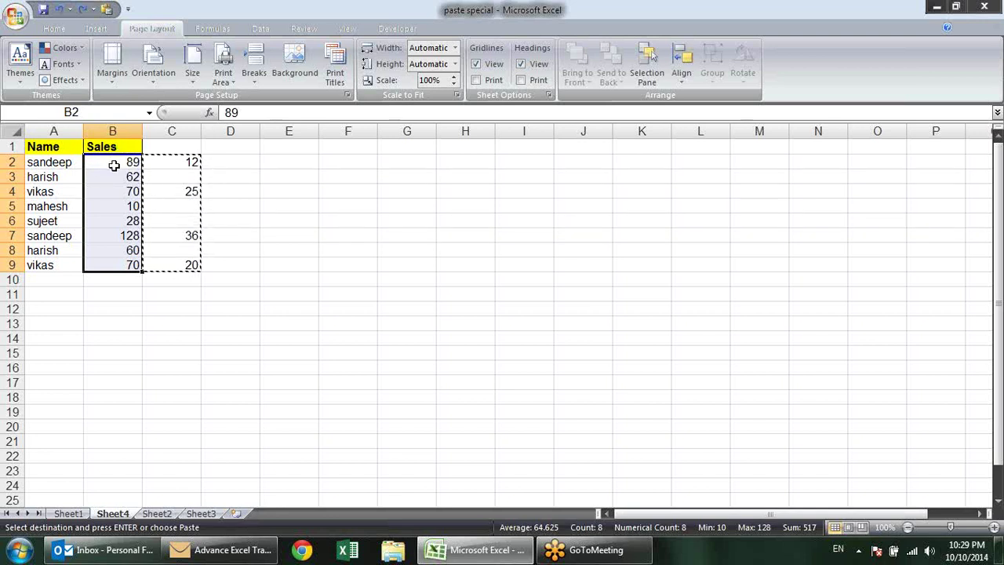
Step: Paste Special the copied column C values onto B2 with Skip blanks ticked
{"action": "right_click", "coordinate": [113, 164]}
{"action": "left_click", "coordinate": [166, 224]}
{"action": "left_click_drag", "start_coordinate": [156, 111], "coordinate": [397, 96]}
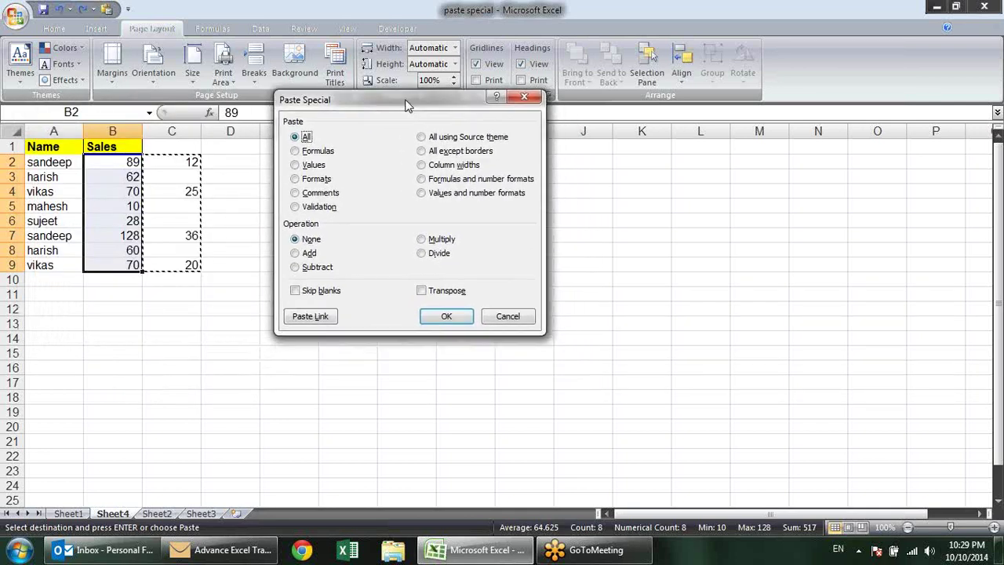
{"action": "left_click", "coordinate": [314, 289]}
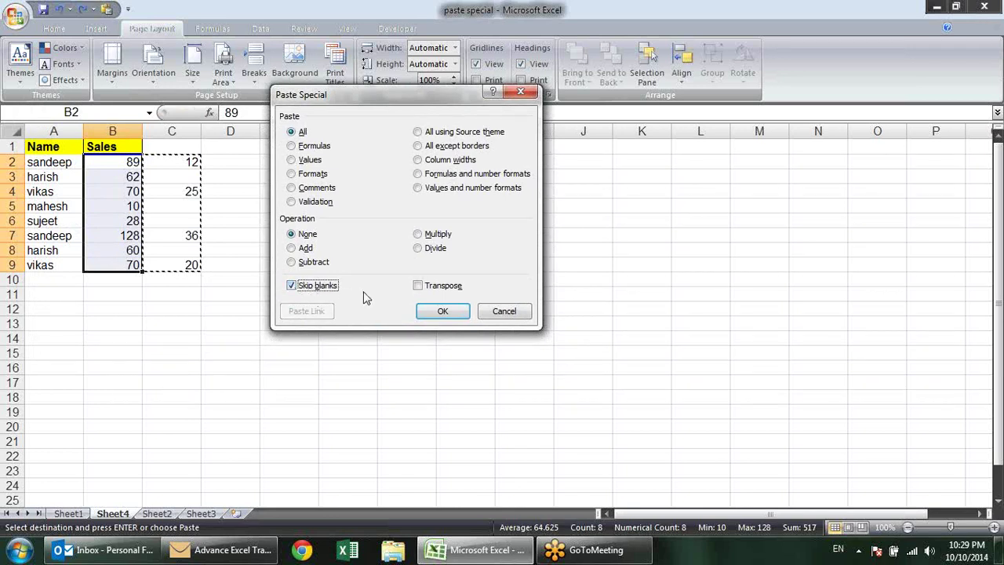
{"action": "left_click", "coordinate": [443, 312]}
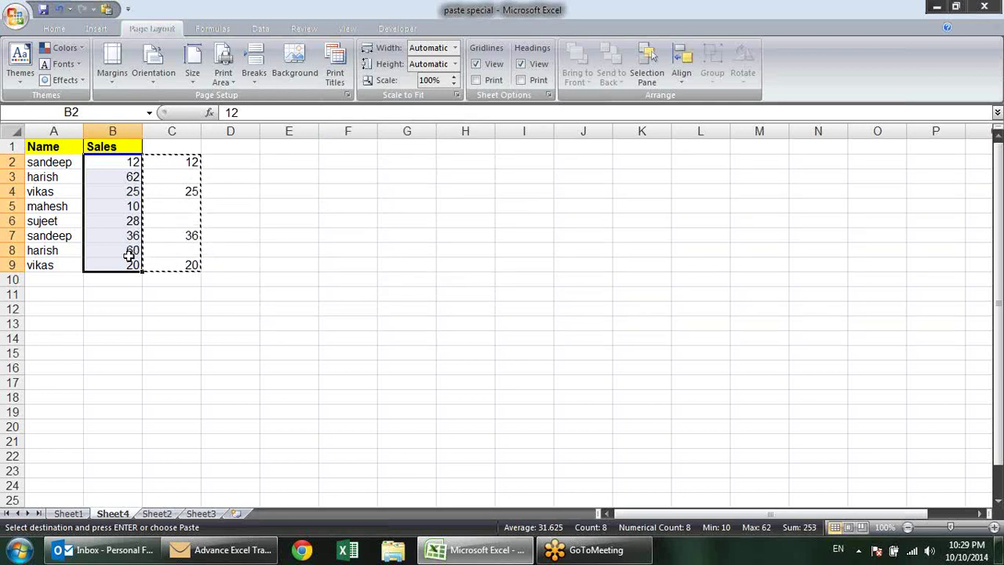
Step: End copy mode, switch to Sheet2, and delete the Ach% values in C2:C9
{"action": "key", "text": "Escape"}
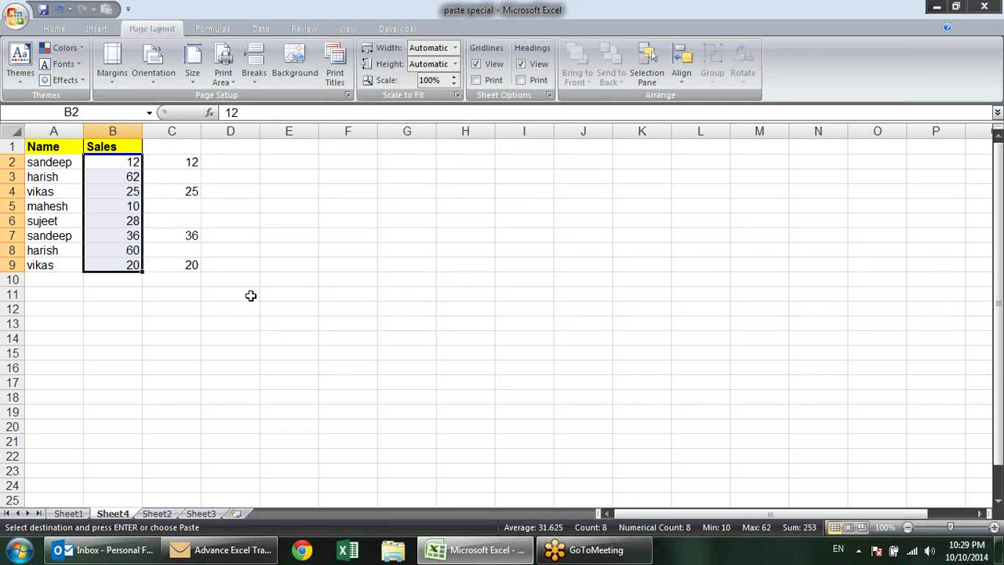
{"action": "left_click", "coordinate": [241, 296]}
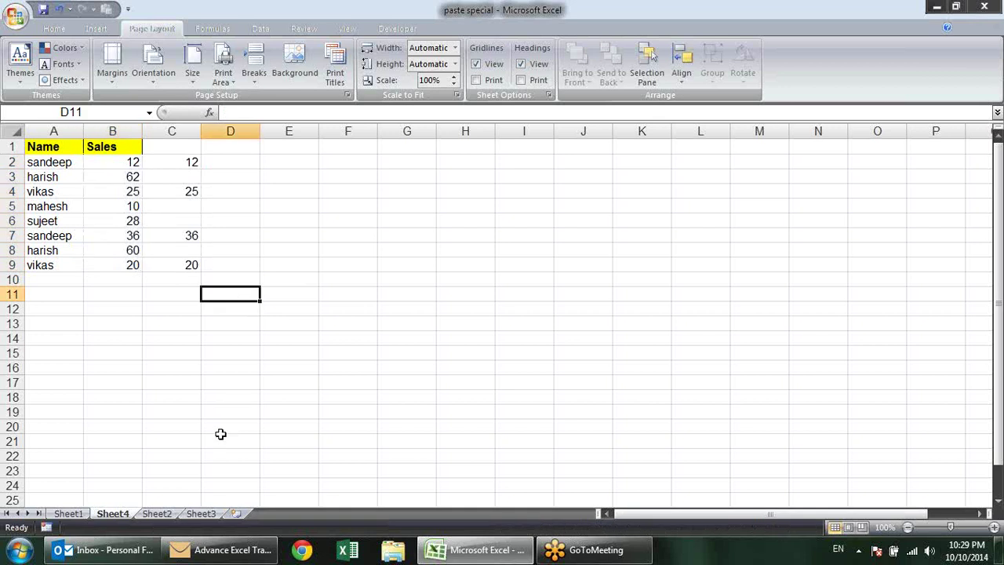
{"action": "left_click", "coordinate": [157, 513]}
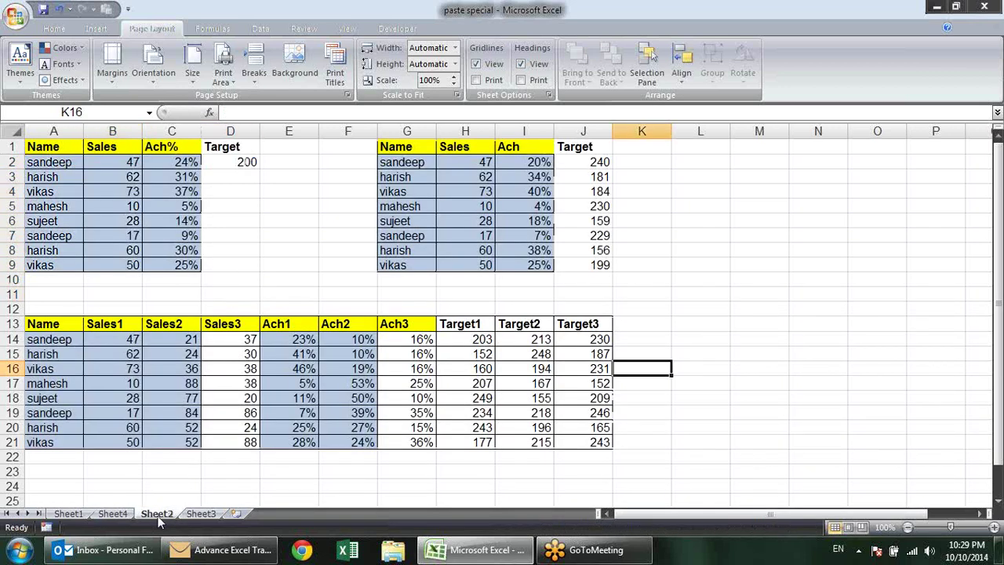
{"action": "left_click", "coordinate": [260, 221]}
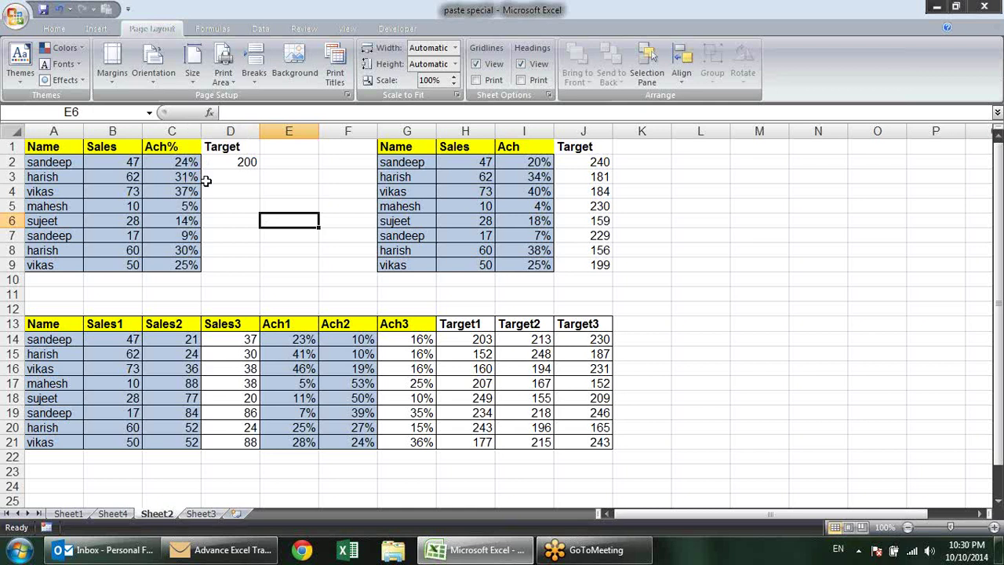
{"action": "left_click_drag", "start_coordinate": [185, 161], "coordinate": [165, 267]}
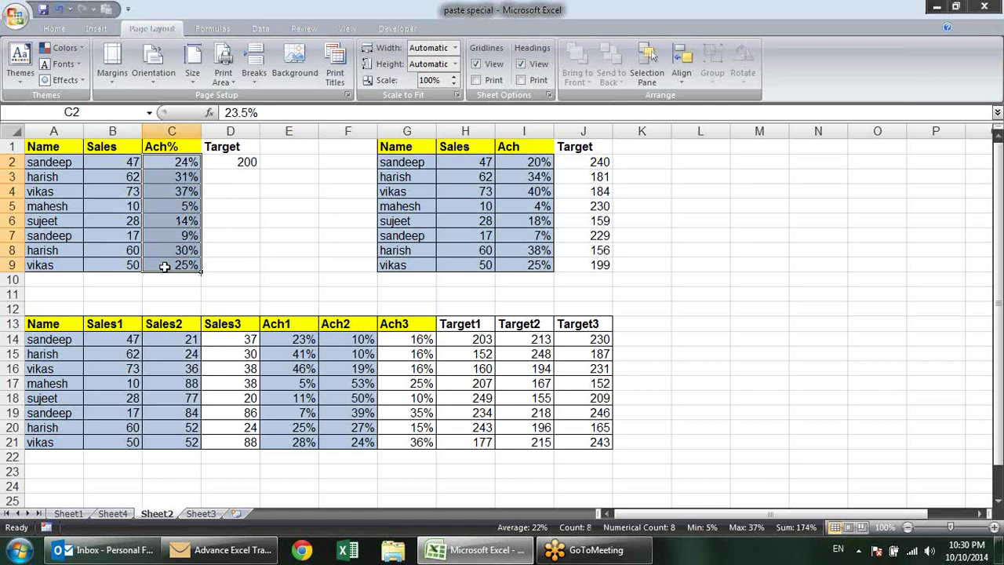
{"action": "key", "text": "Delete"}
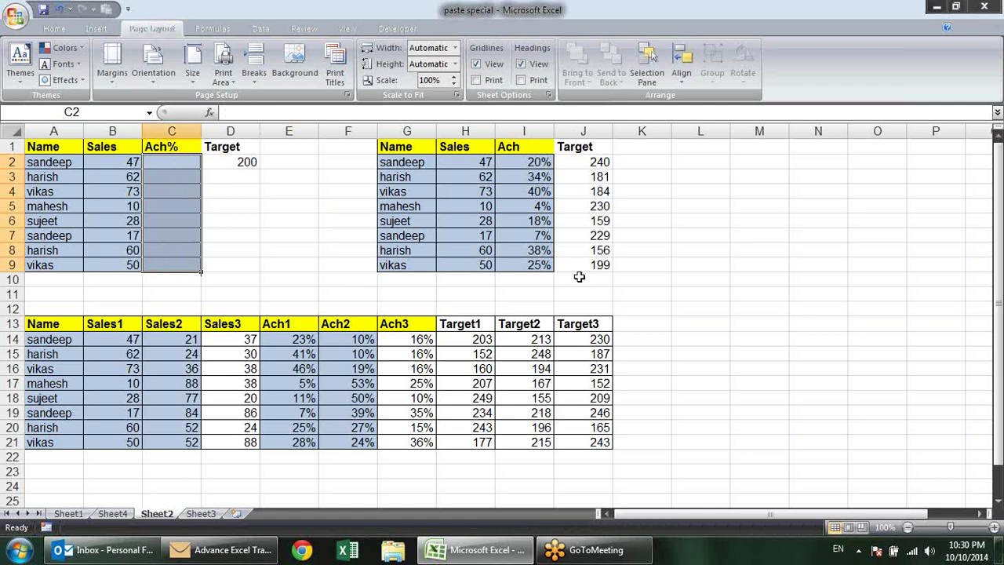
Step: Review the Target in D2 and the Sales figures, undoing an accidental fill into B9
{"action": "left_click", "coordinate": [277, 161]}
{"action": "left_click", "coordinate": [233, 160]}
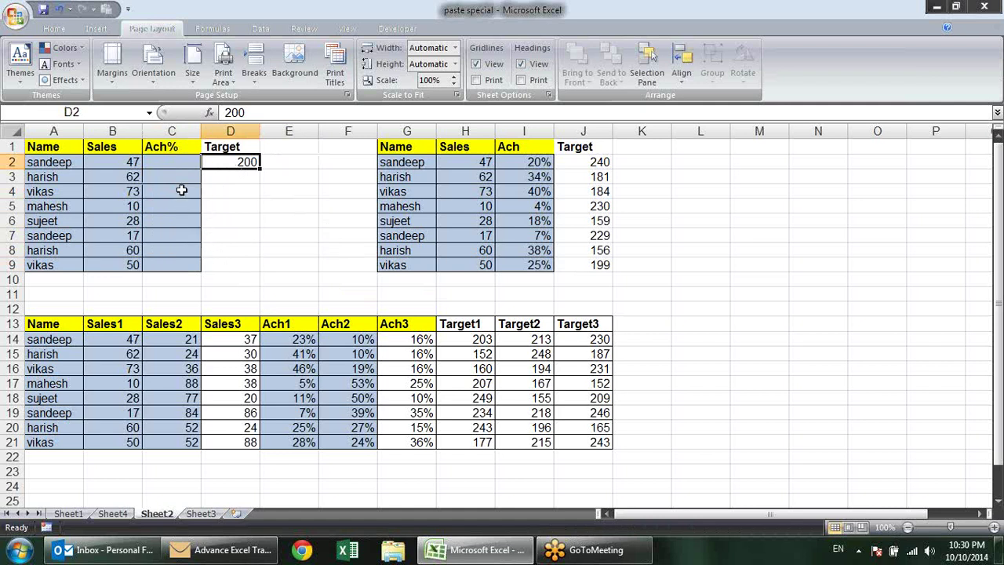
{"action": "left_click", "coordinate": [62, 162]}
{"action": "left_click", "coordinate": [117, 161]}
{"action": "left_click", "coordinate": [112, 190]}
{"action": "left_click", "coordinate": [118, 249]}
{"action": "left_click_drag", "start_coordinate": [122, 256], "coordinate": [127, 266]}
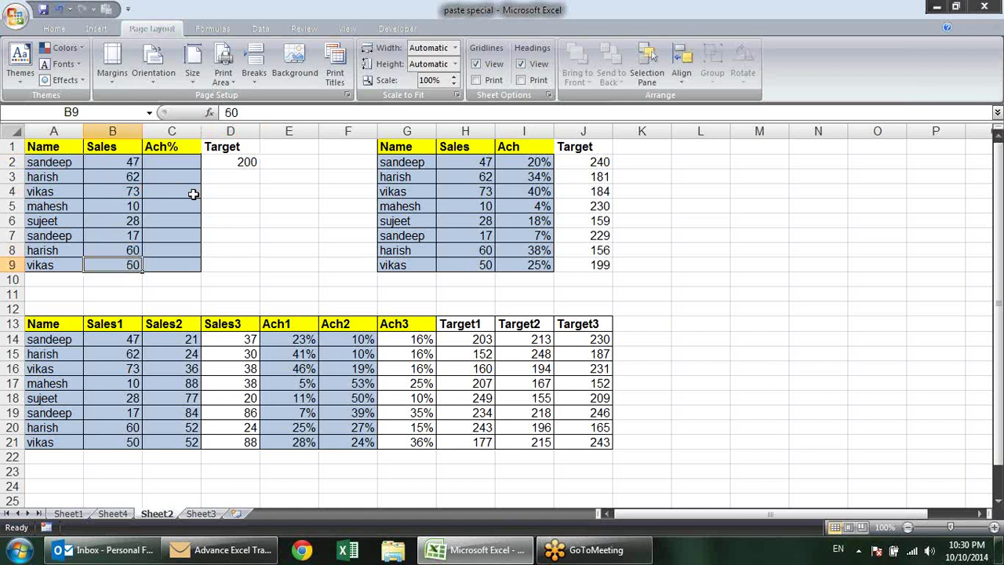
{"action": "key", "text": "ctrl+z"}
{"action": "left_click", "coordinate": [244, 158]}
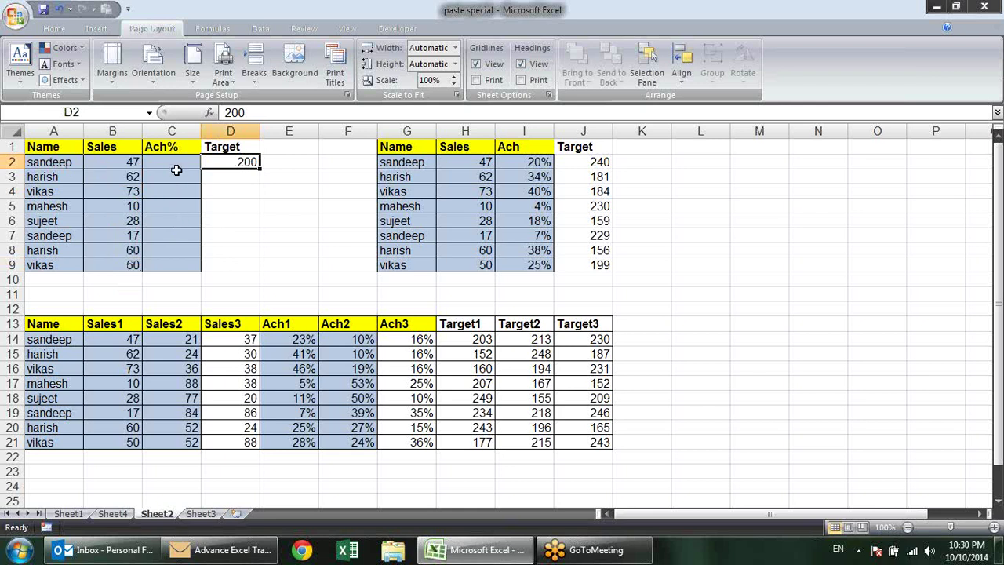
Step: Enter =B2/D2 in C2 to divide Sales by the Target
{"action": "left_click", "coordinate": [176, 163]}
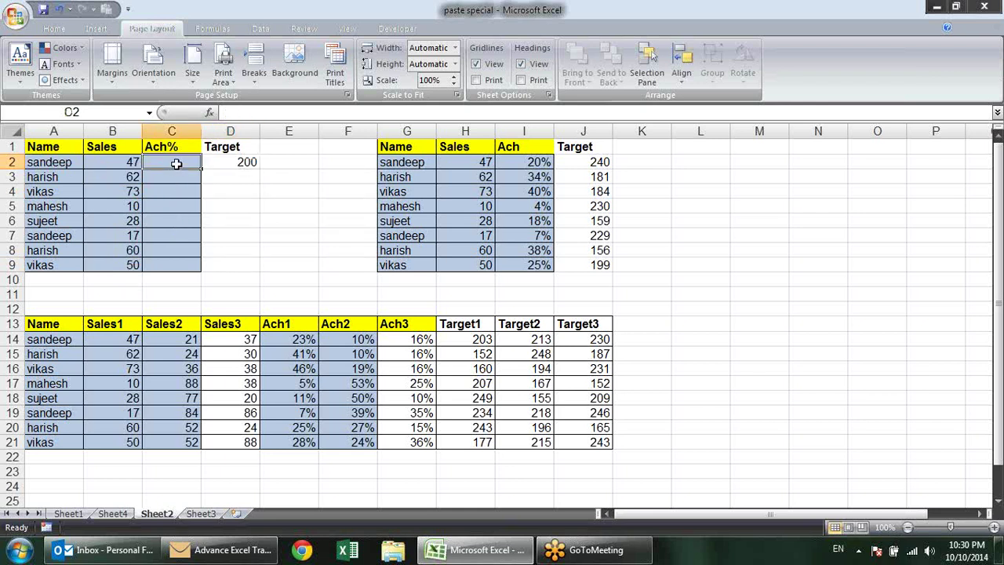
{"action": "type", "text": "="}
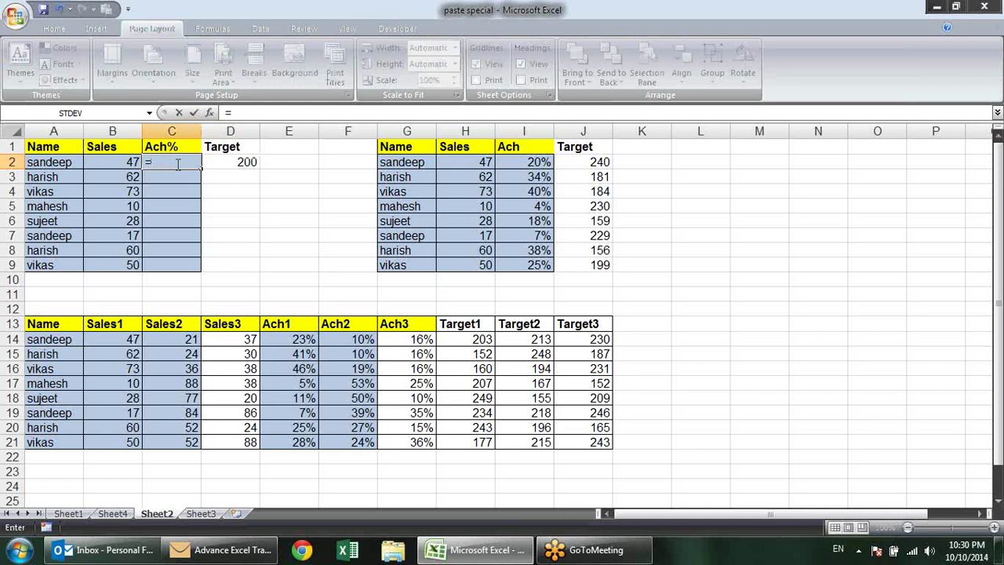
{"action": "left_click", "coordinate": [125, 161]}
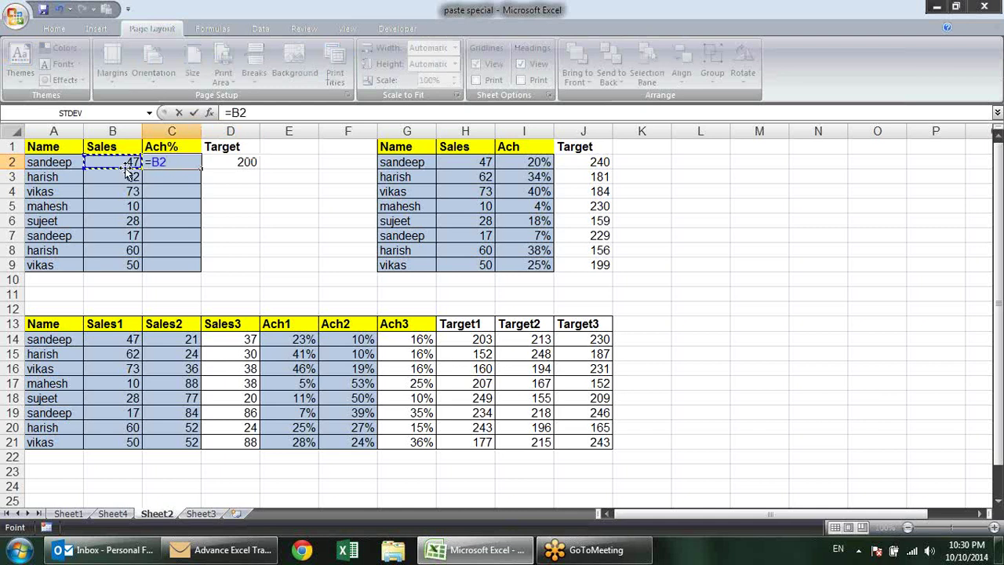
{"action": "type", "text": "/"}
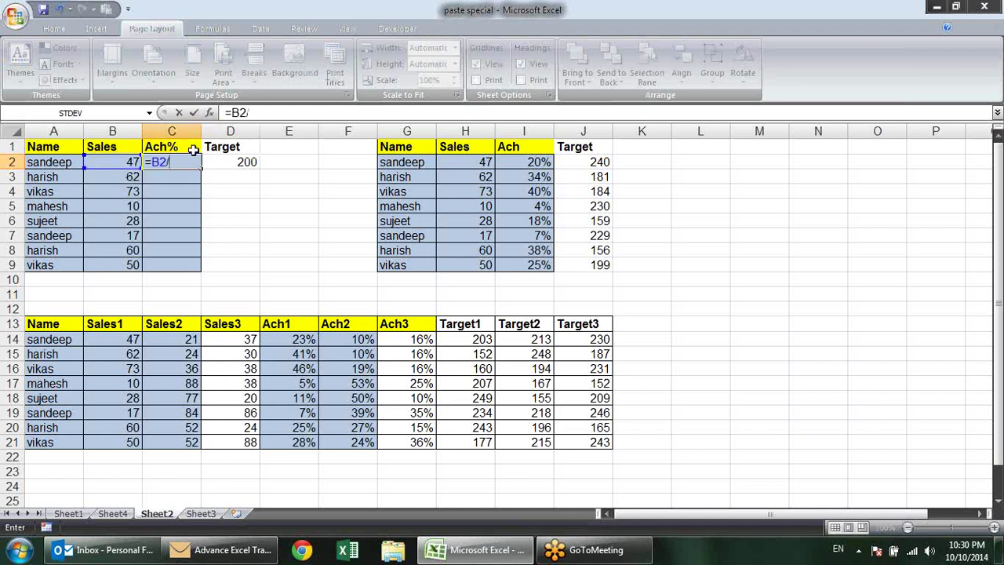
{"action": "left_click", "coordinate": [234, 161]}
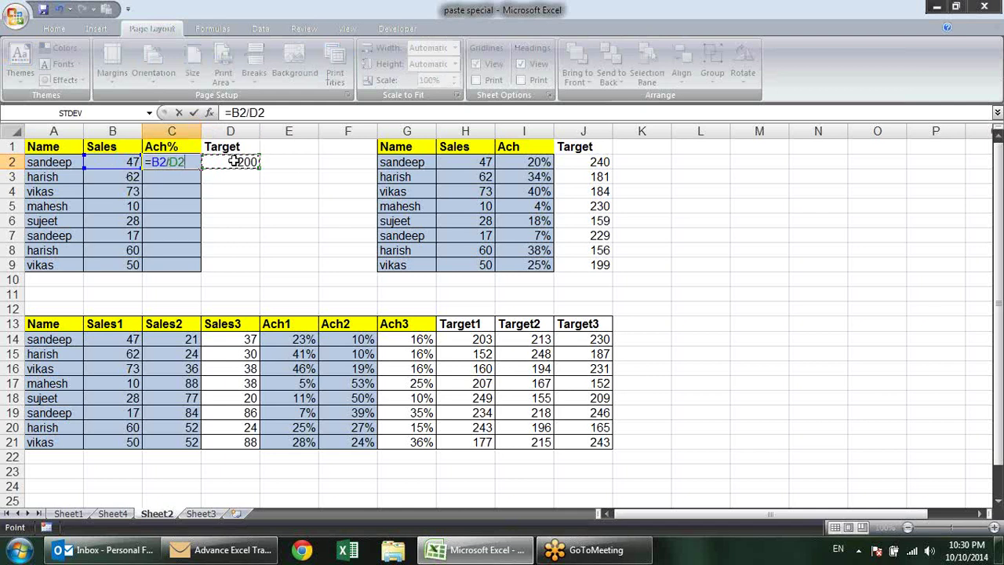
{"action": "key", "text": "Return"}
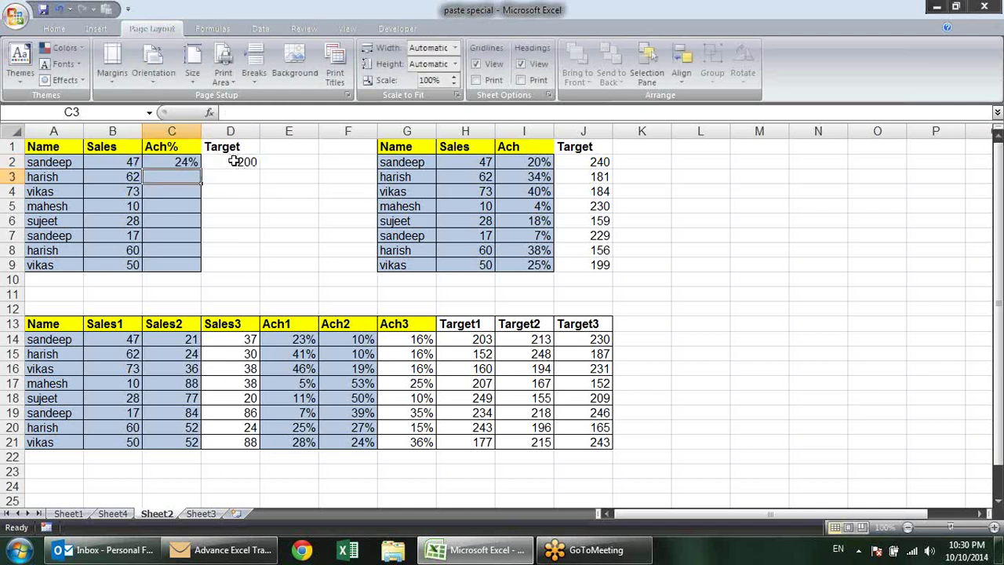
Step: Switch C2's number format to General, then back to Percent Style
{"action": "left_click", "coordinate": [179, 162]}
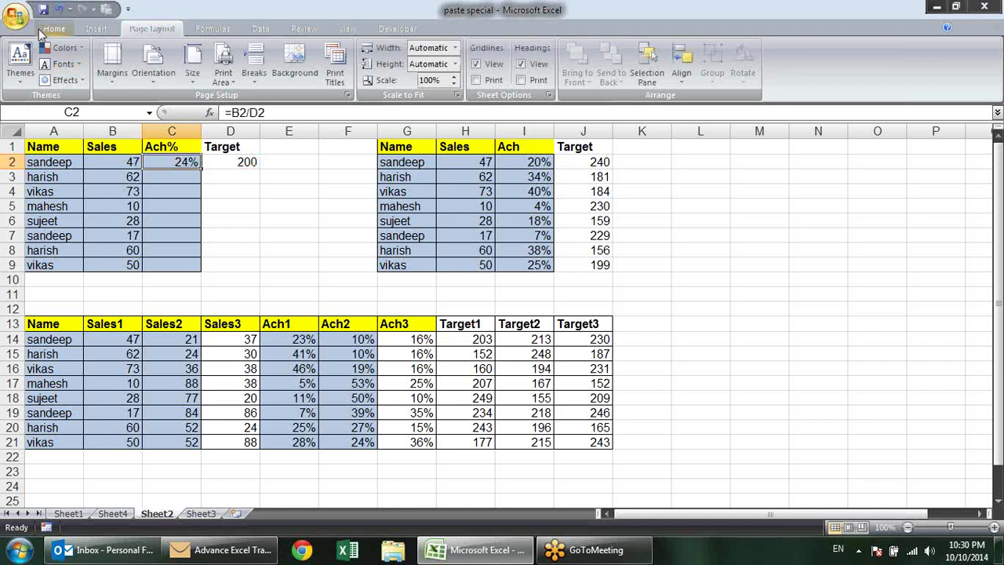
{"action": "left_click", "coordinate": [54, 28]}
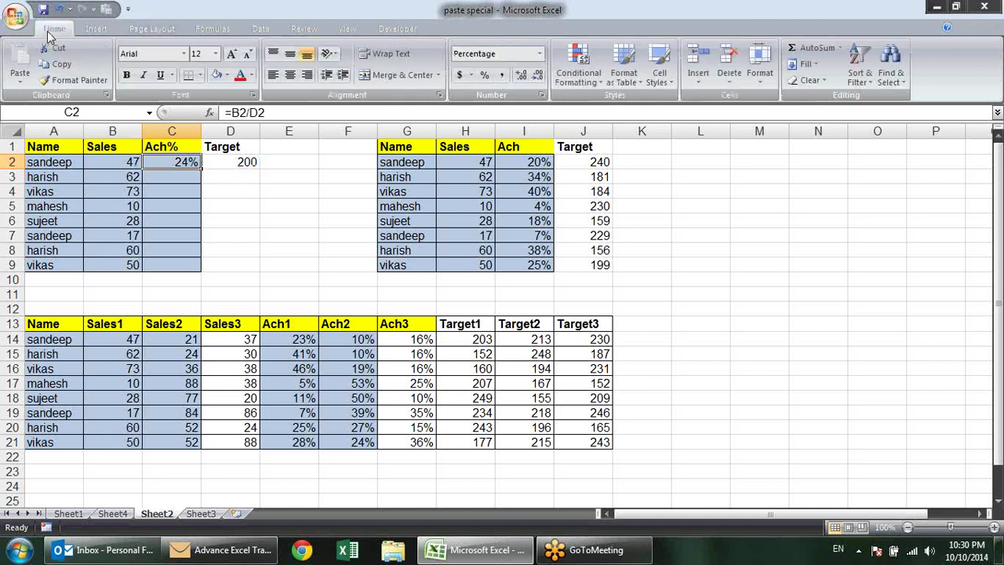
{"action": "left_click", "coordinate": [540, 53]}
{"action": "left_click", "coordinate": [518, 82]}
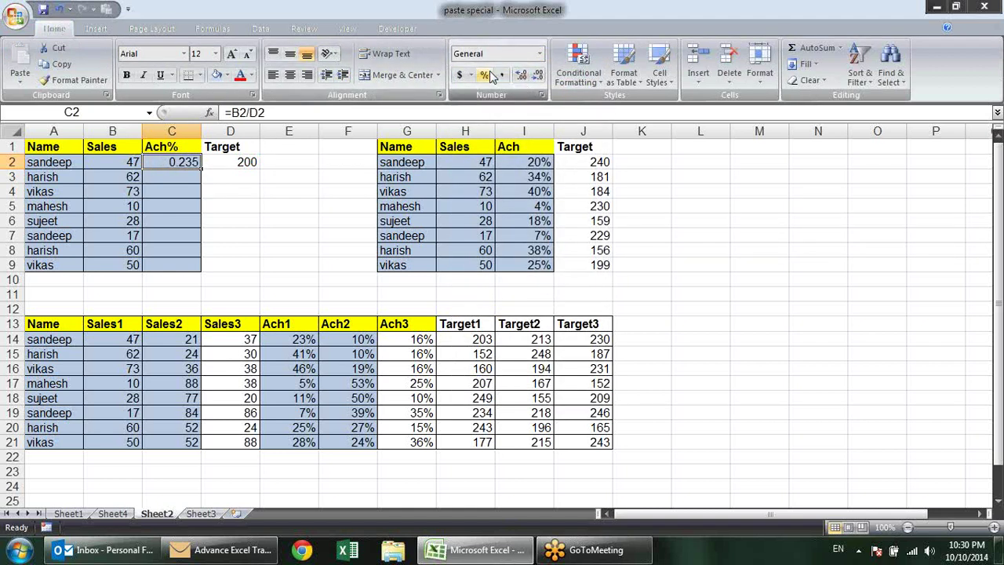
{"action": "left_click", "coordinate": [486, 74]}
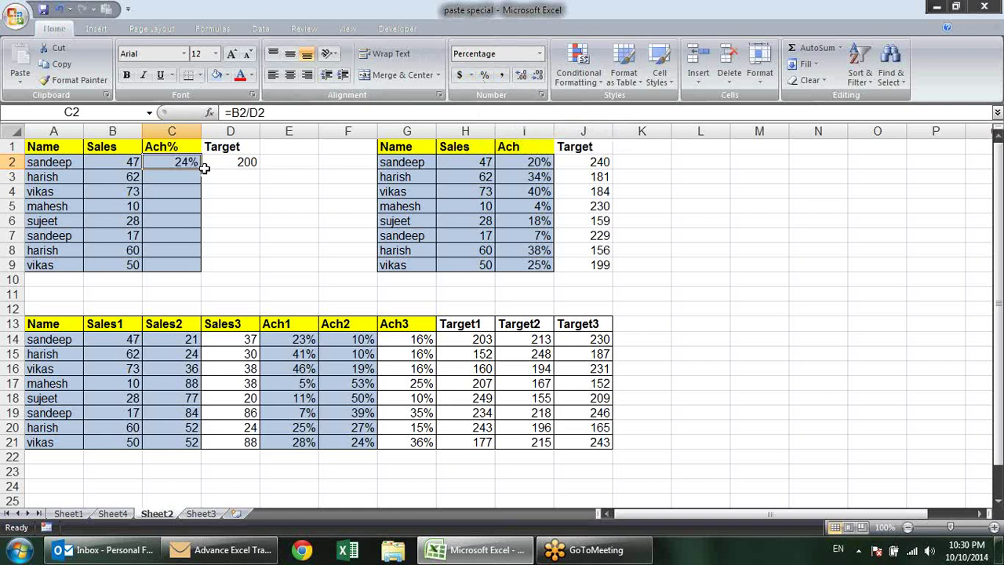
Step: Lock the Target reference with F4 so C2 reads =B2/$D$2
{"action": "double_click", "coordinate": [200, 166]}
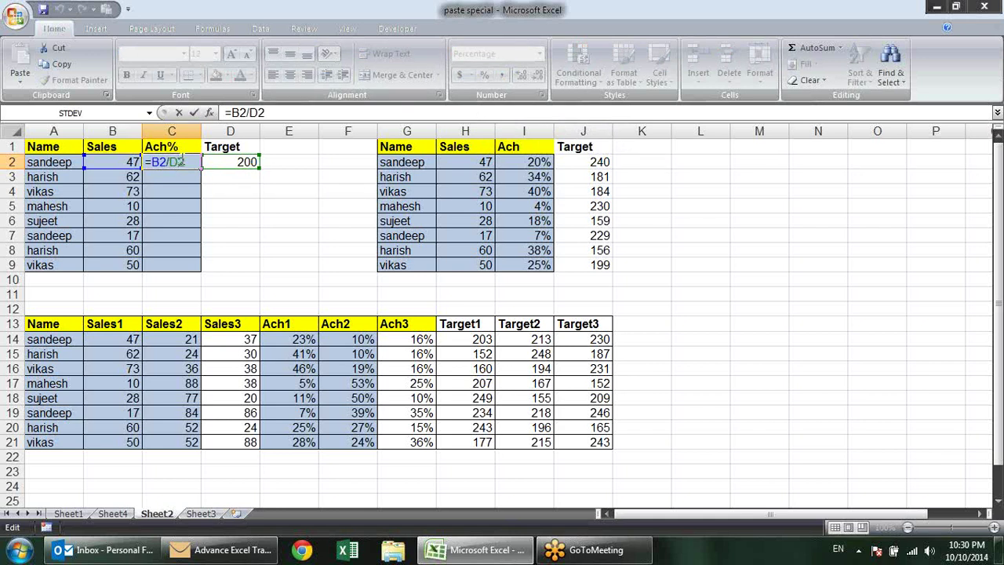
{"action": "key", "text": "F4"}
{"action": "key", "text": "Return"}
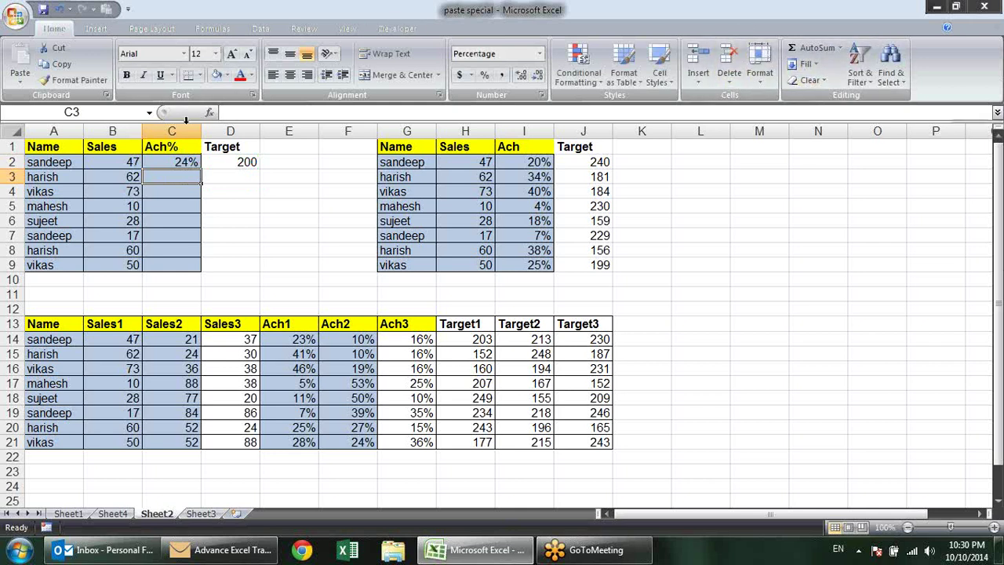
{"action": "left_click", "coordinate": [178, 148]}
Step: Fill the =B2/$D$2 formula down to C9 and check the copied formulas
{"action": "left_click", "coordinate": [180, 164]}
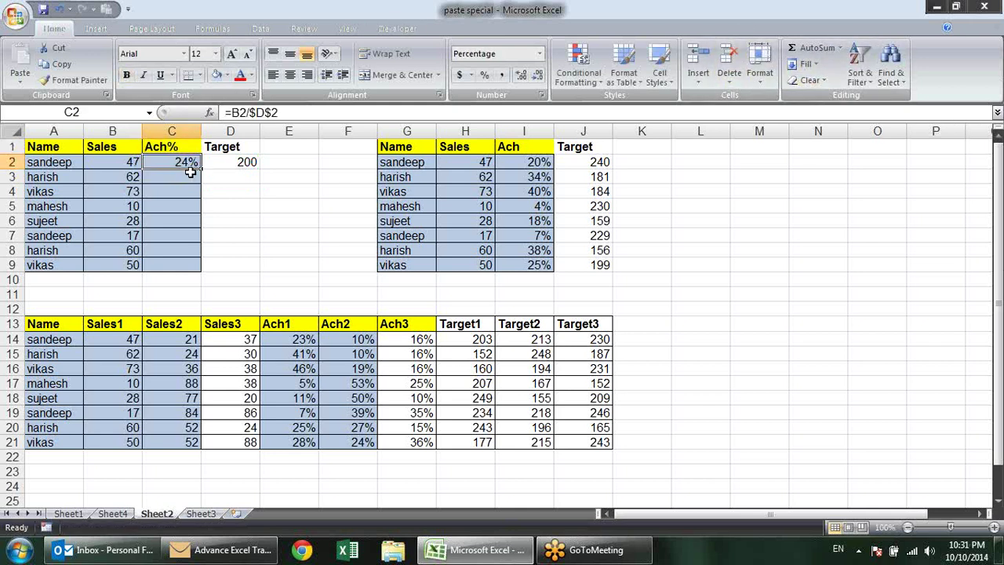
{"action": "left_click_drag", "start_coordinate": [200, 169], "coordinate": [201, 268]}
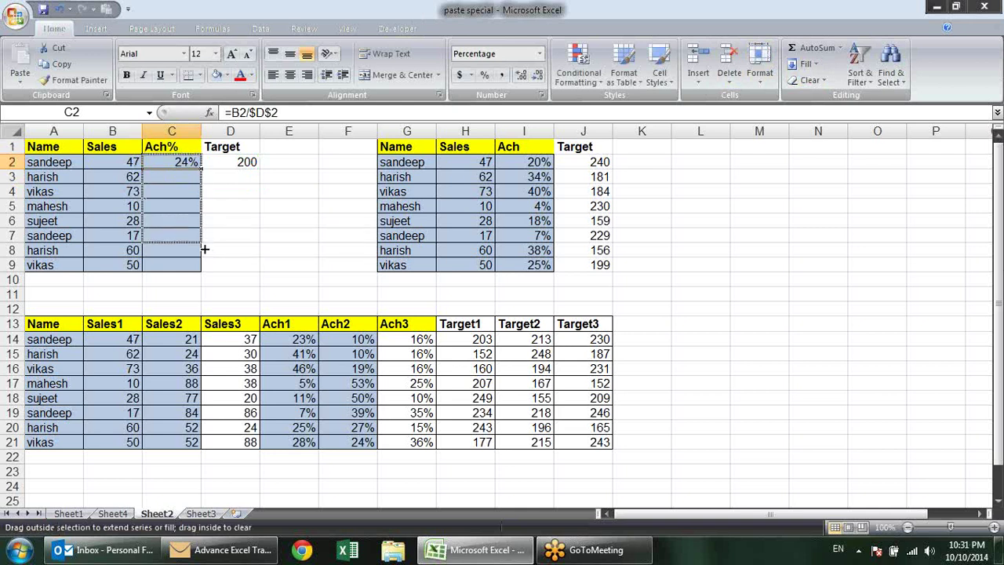
{"action": "left_click", "coordinate": [185, 166]}
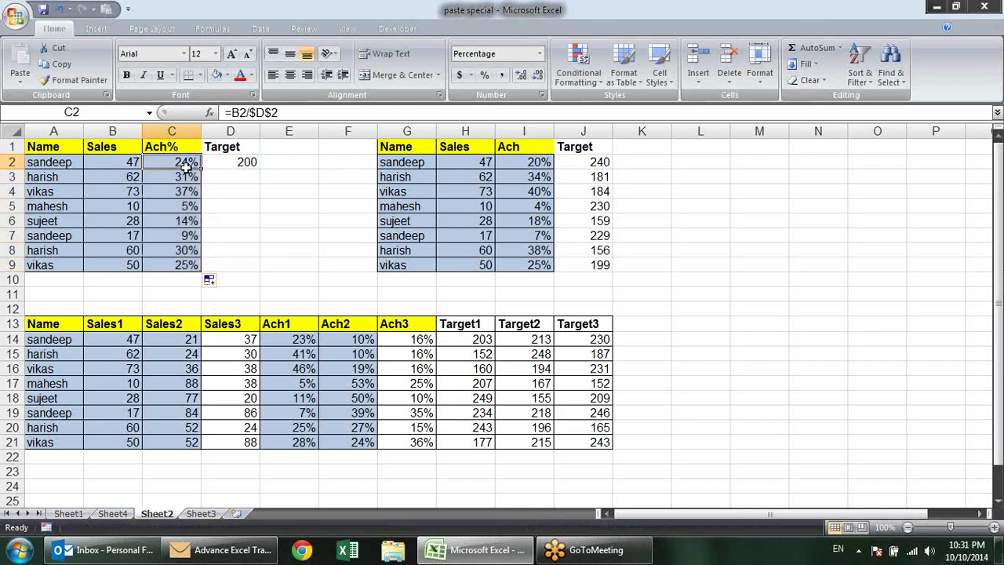
{"action": "left_click", "coordinate": [180, 191]}
{"action": "left_click", "coordinate": [179, 207]}
{"action": "left_click", "coordinate": [182, 250]}
{"action": "left_click", "coordinate": [187, 266]}
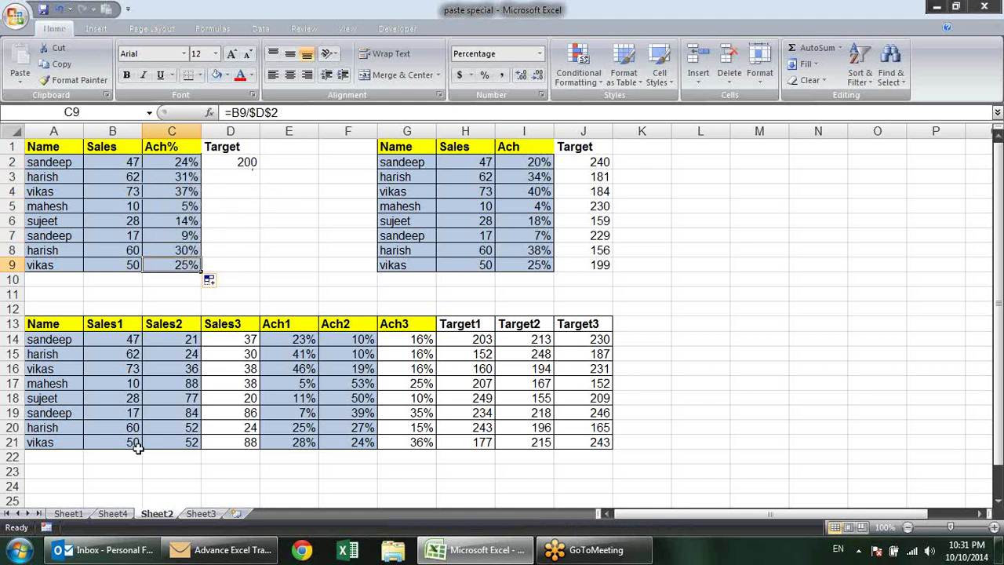
Step: Undo the fill-down and delete C2's achievement formula
{"action": "key", "text": "ctrl+z"}
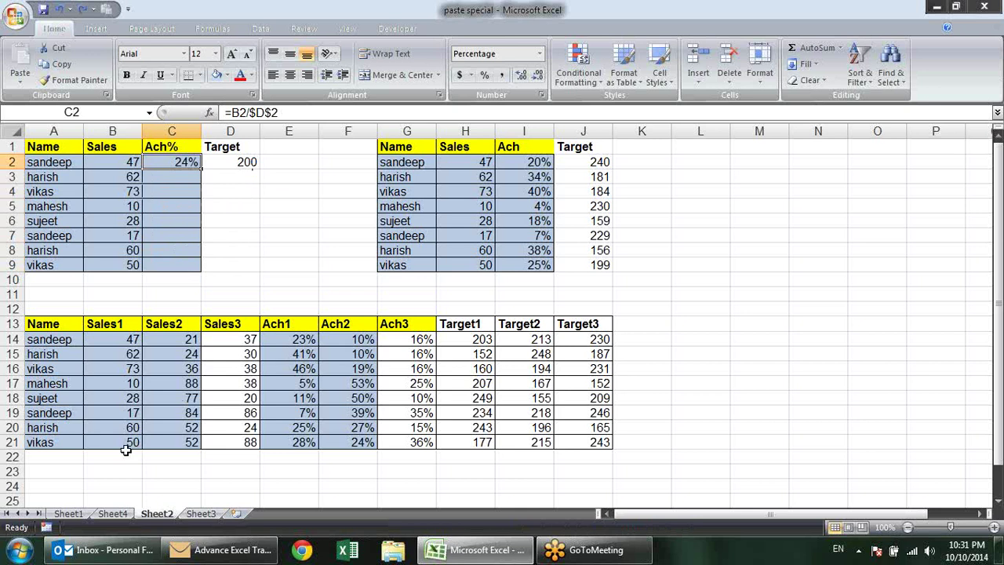
{"action": "key", "text": "ctrl+z"}
{"action": "key", "text": "ctrl+z"}
{"action": "key", "text": "ctrl+y"}
{"action": "key", "text": "Delete"}
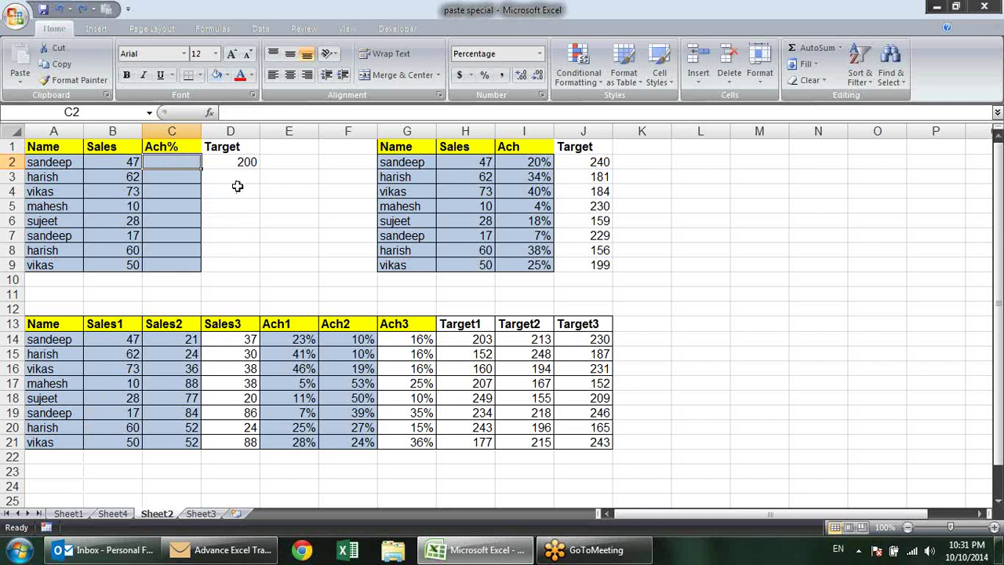
{"action": "left_click", "coordinate": [237, 187]}
Step: Copy the Sales values B2:B9 into the Ach% cells C2:C9
{"action": "mouse_move", "coordinate": [132, 159]}
{"action": "left_mouse_down"}
{"action": "mouse_move", "coordinate": [134, 235]}
{"action": "mouse_move", "coordinate": [118, 280]}
{"action": "left_mouse_up"}
{"action": "key", "text": "ctrl+c"}
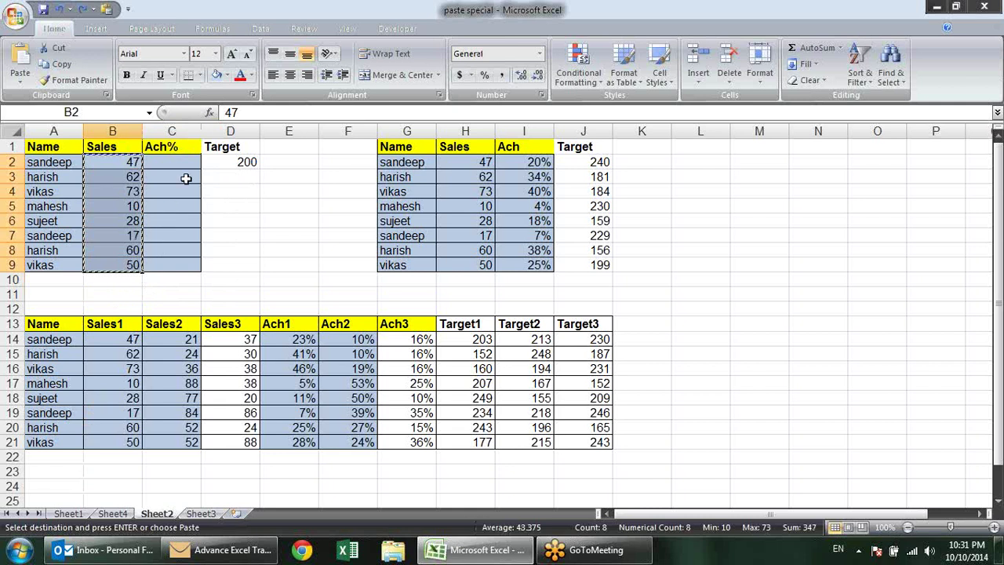
{"action": "left_click", "coordinate": [188, 161]}
{"action": "key", "text": "ctrl+v"}
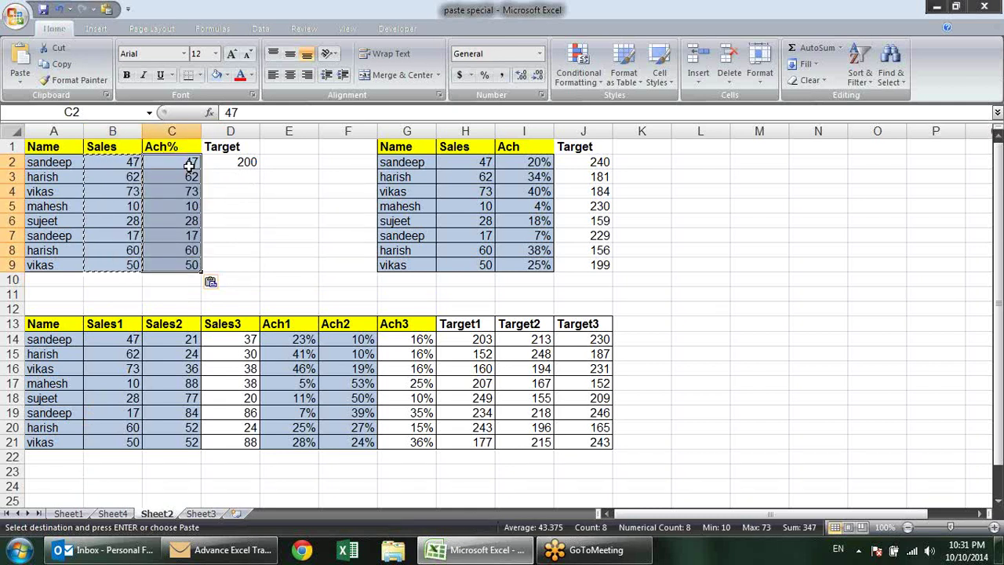
{"action": "left_click", "coordinate": [252, 208]}
{"action": "key", "text": "Escape"}
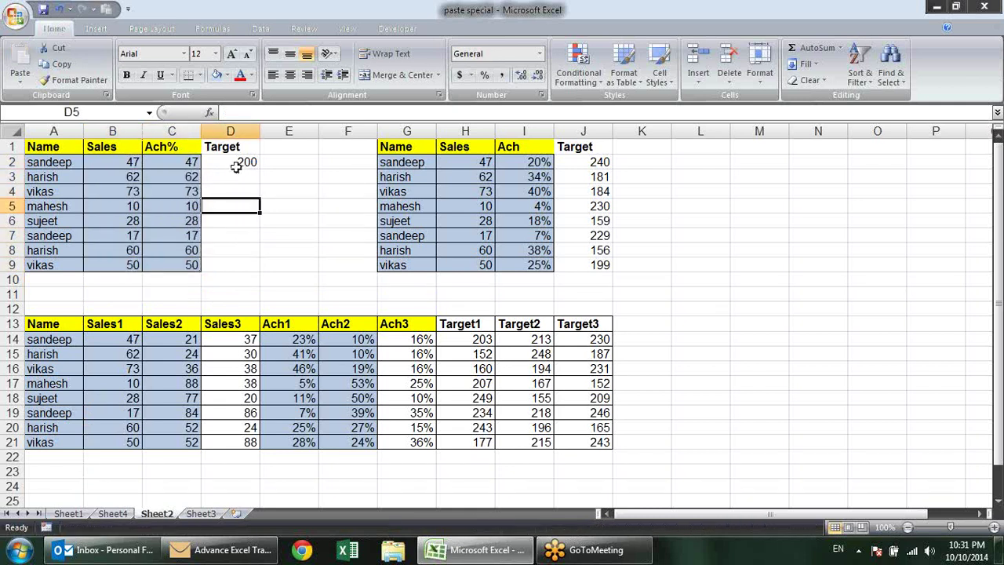
Step: Copy the 200 Target in D2 and Paste Special Divide it onto C2:C9
{"action": "left_click", "coordinate": [236, 161]}
{"action": "right_click", "coordinate": [236, 161]}
{"action": "key", "text": "Escape"}
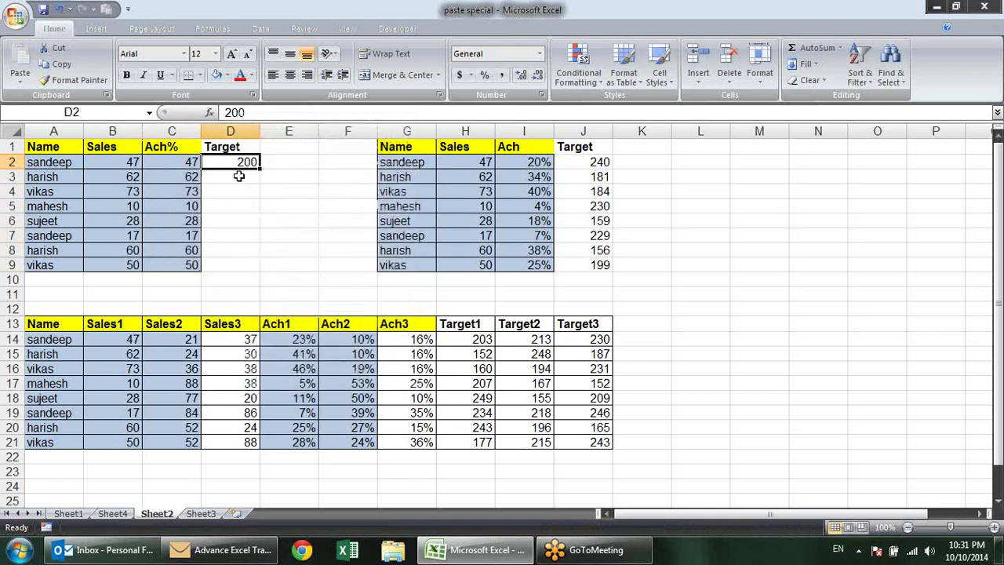
{"action": "right_click", "coordinate": [238, 163]}
{"action": "left_click", "coordinate": [278, 193]}
{"action": "left_click_drag", "start_coordinate": [188, 162], "coordinate": [179, 270]}
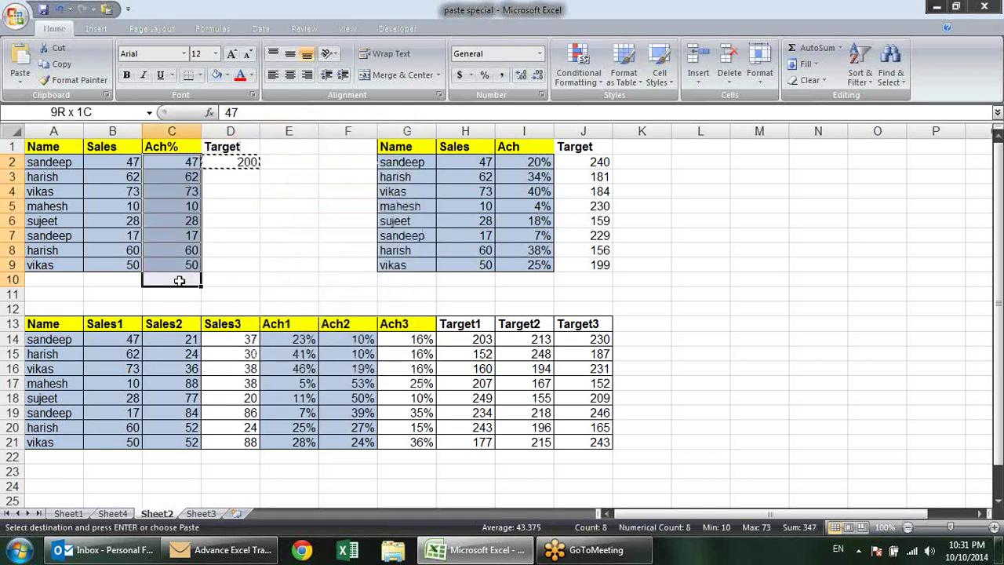
{"action": "right_click", "coordinate": [182, 168]}
{"action": "left_click", "coordinate": [243, 231]}
{"action": "left_click", "coordinate": [271, 262]}
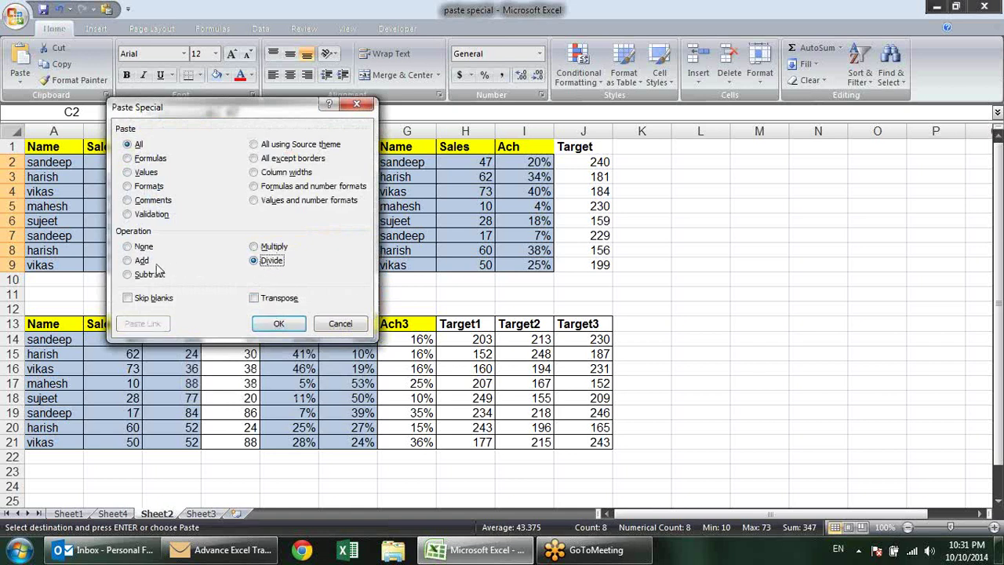
{"action": "left_click", "coordinate": [274, 324]}
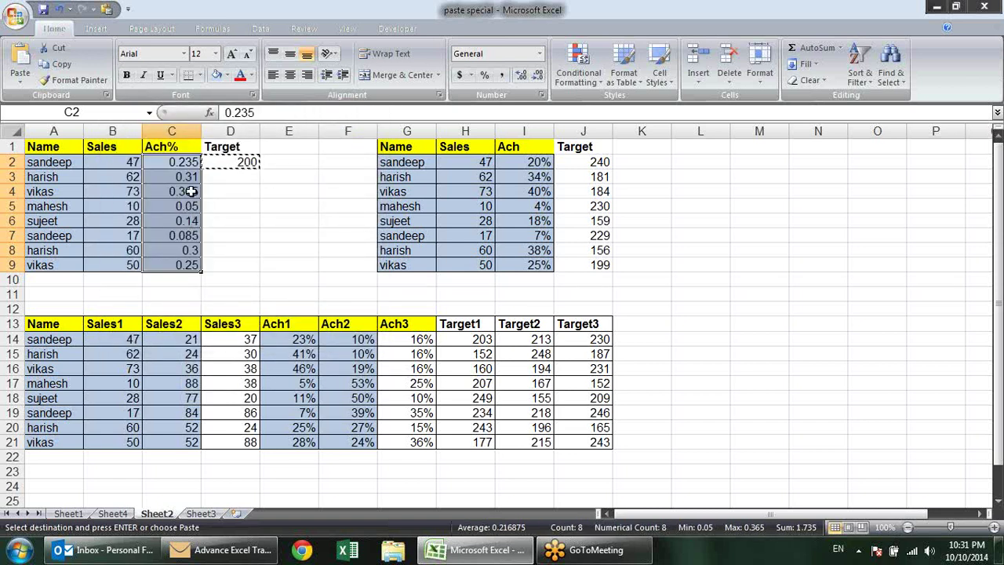
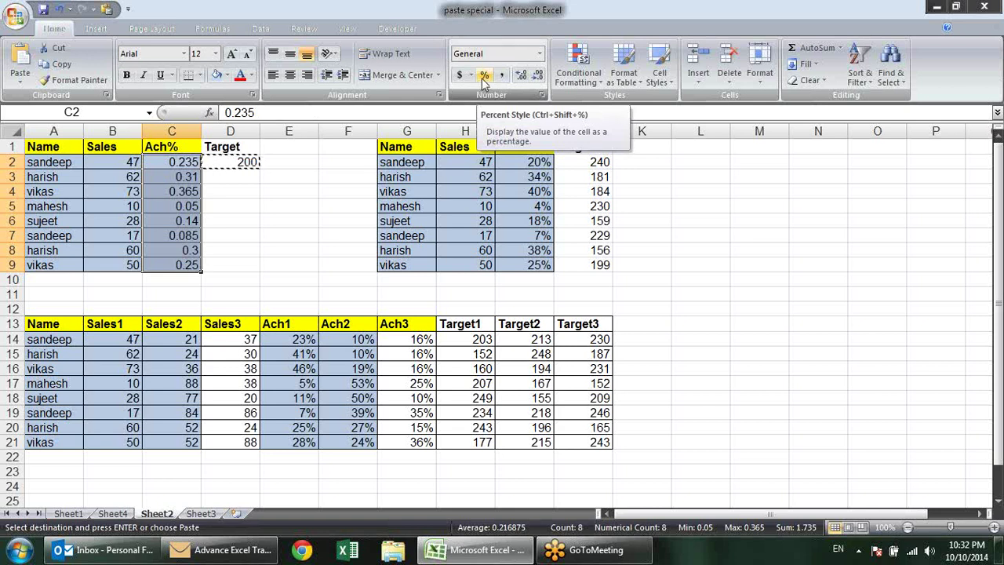
Step: Apply Percent Style to the Ach% values in C2:C9, then spot-check several of them
{"action": "left_click", "coordinate": [484, 76]}
{"action": "left_click", "coordinate": [248, 178]}
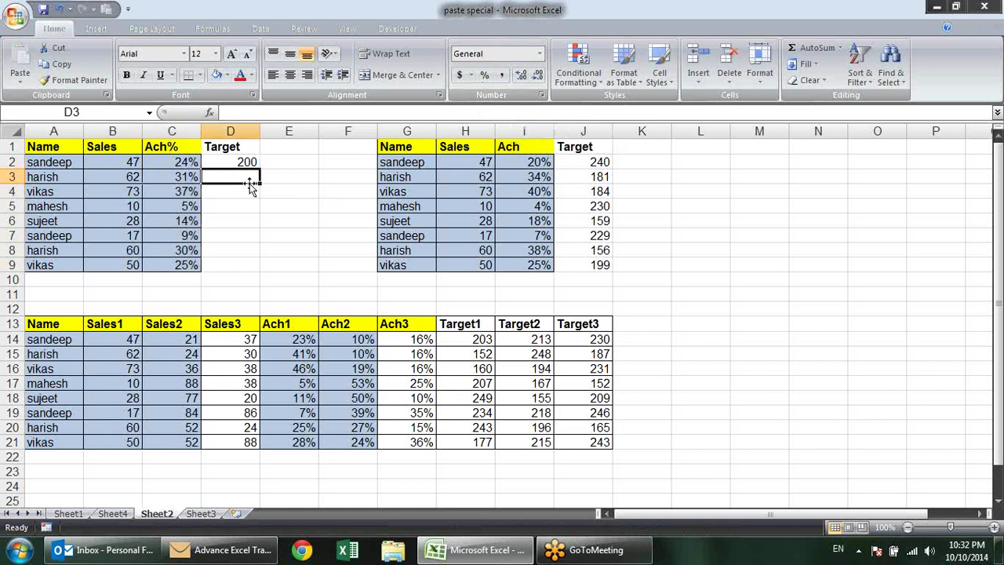
{"action": "left_click", "coordinate": [181, 161]}
{"action": "left_click", "coordinate": [189, 206]}
{"action": "left_click", "coordinate": [185, 236]}
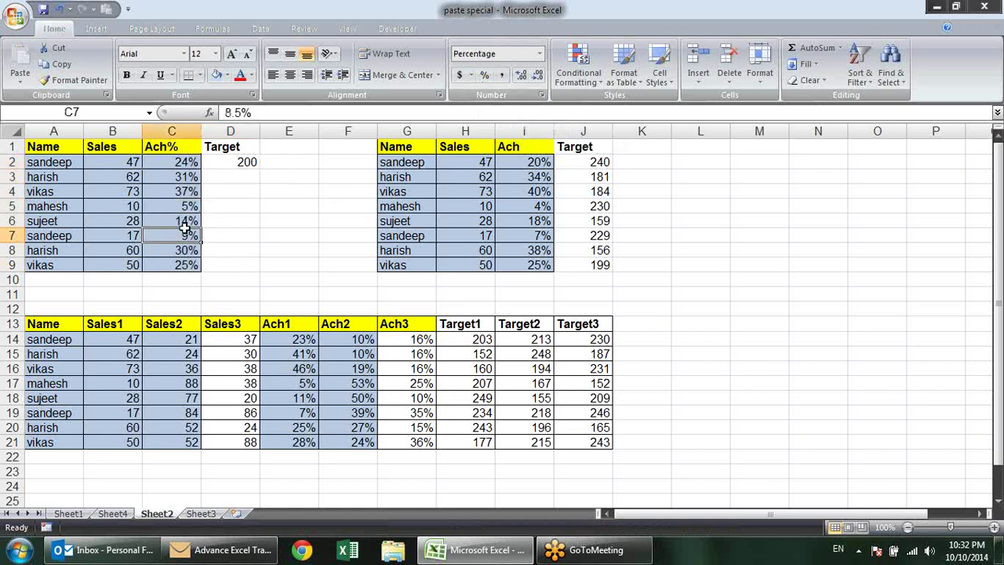
{"action": "left_click", "coordinate": [183, 247]}
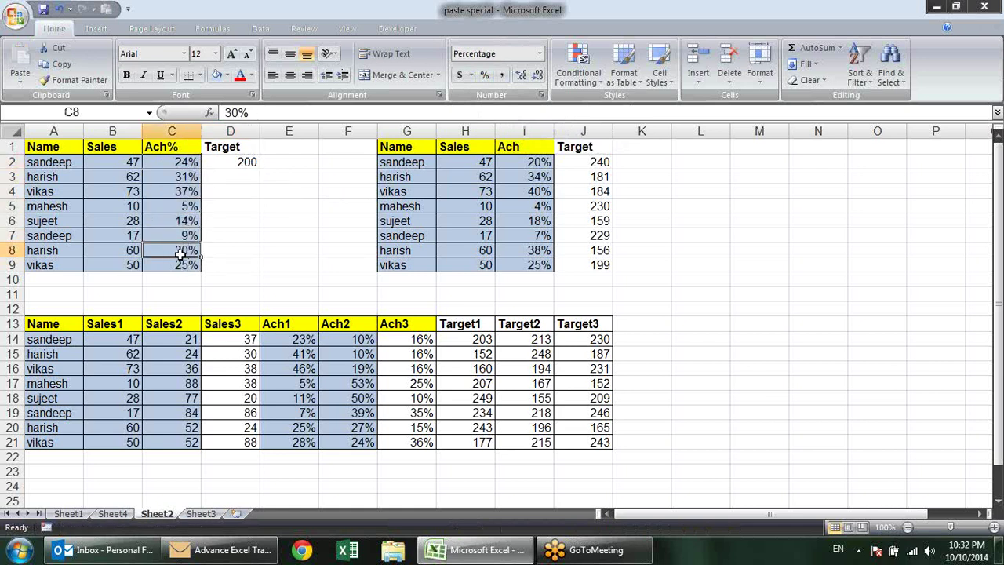
{"action": "left_click", "coordinate": [194, 266]}
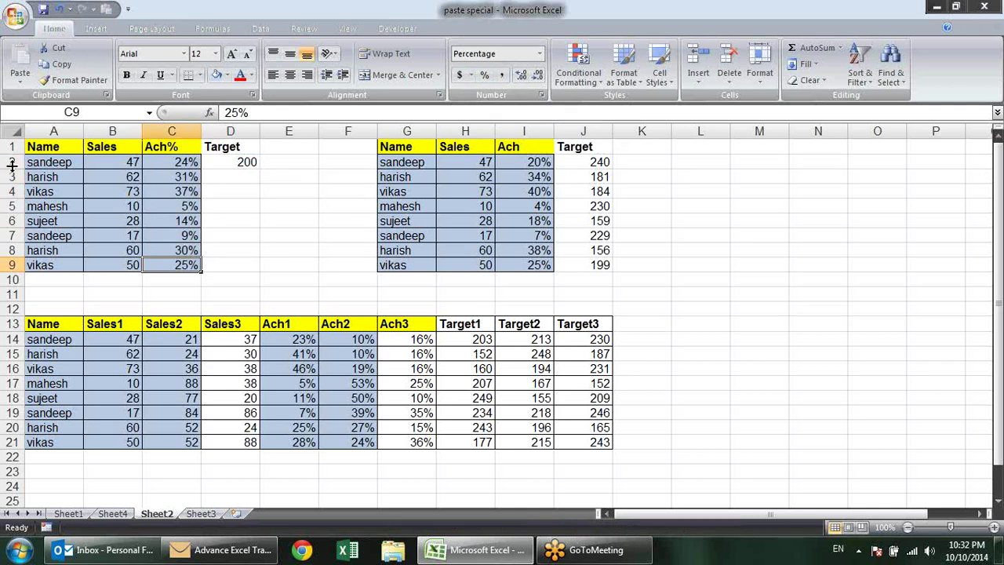
Step: Select the names A2:A9, check the Target 200 in D2, and pick the second table's first name
{"action": "left_click", "coordinate": [36, 163]}
{"action": "left_click_drag", "start_coordinate": [36, 163], "coordinate": [69, 265]}
{"action": "left_click", "coordinate": [210, 167]}
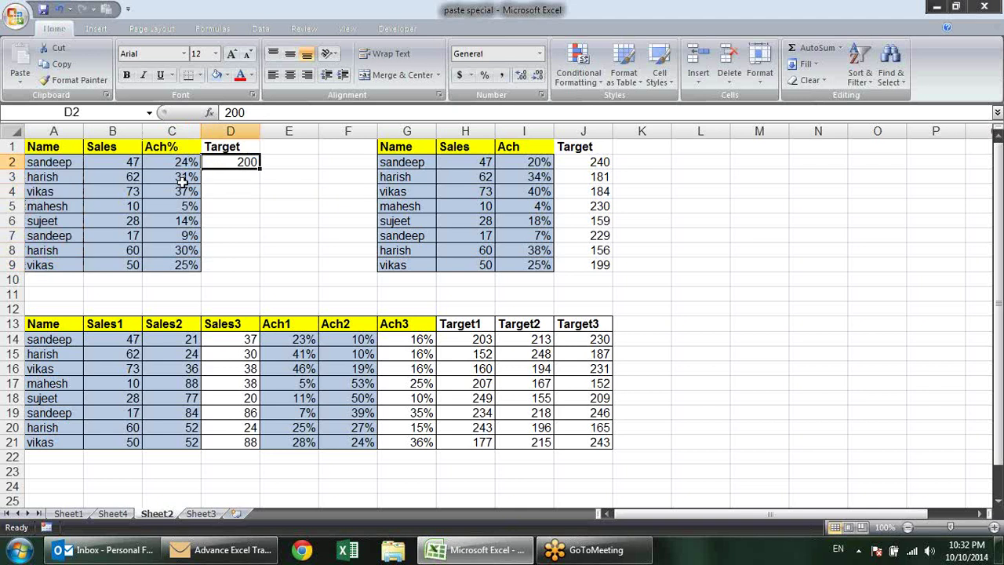
{"action": "left_click", "coordinate": [416, 161]}
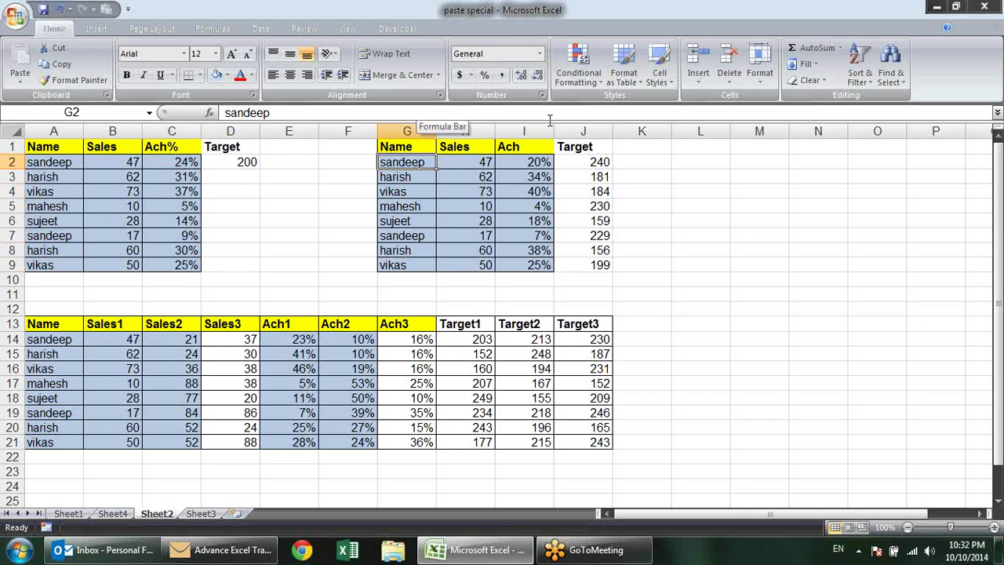
Step: Clear the Ach values in I2:I9 and compare the Sales and Target figures in rows 2–3
{"action": "left_click_drag", "start_coordinate": [544, 161], "coordinate": [544, 261]}
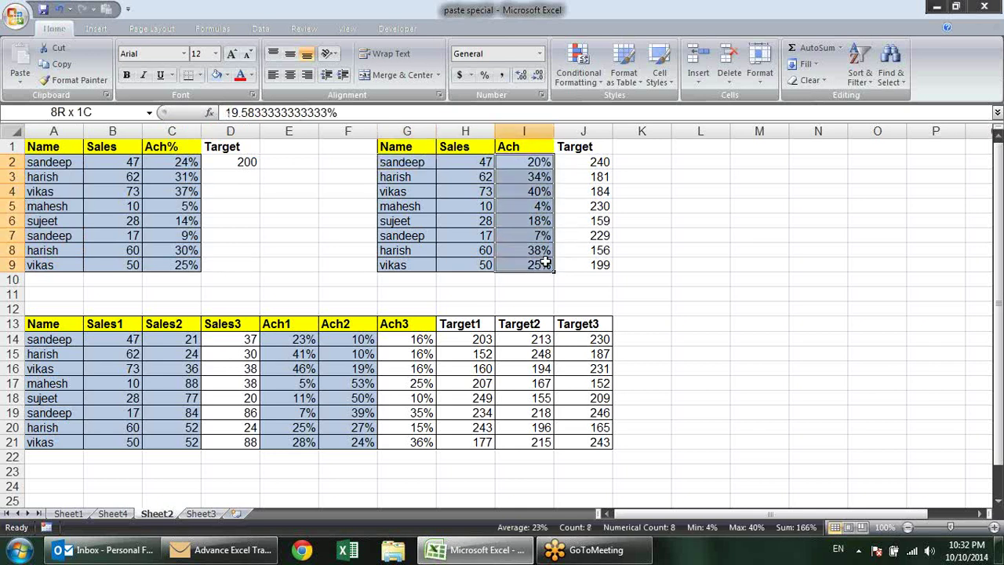
{"action": "key", "text": "Delete"}
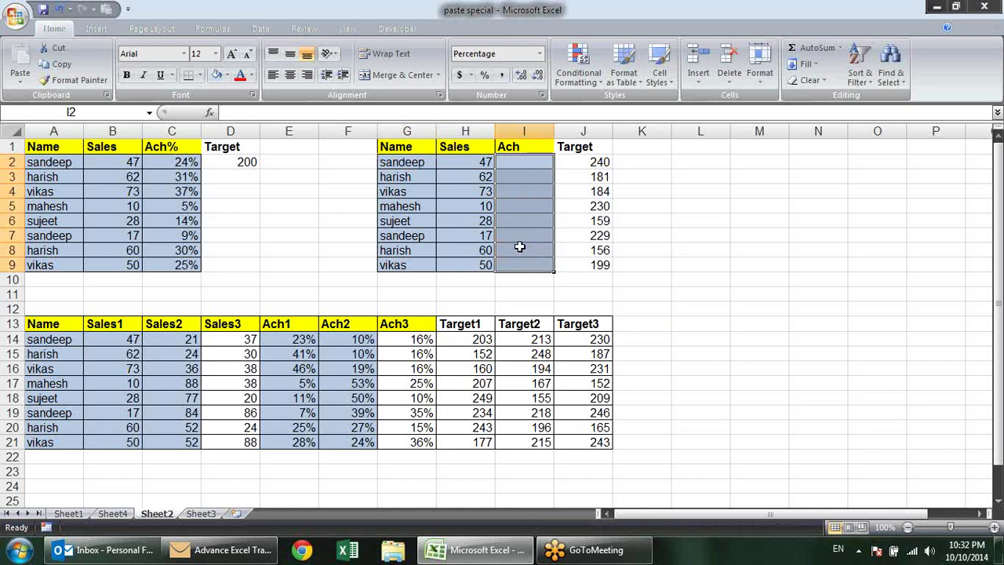
{"action": "left_click", "coordinate": [645, 176]}
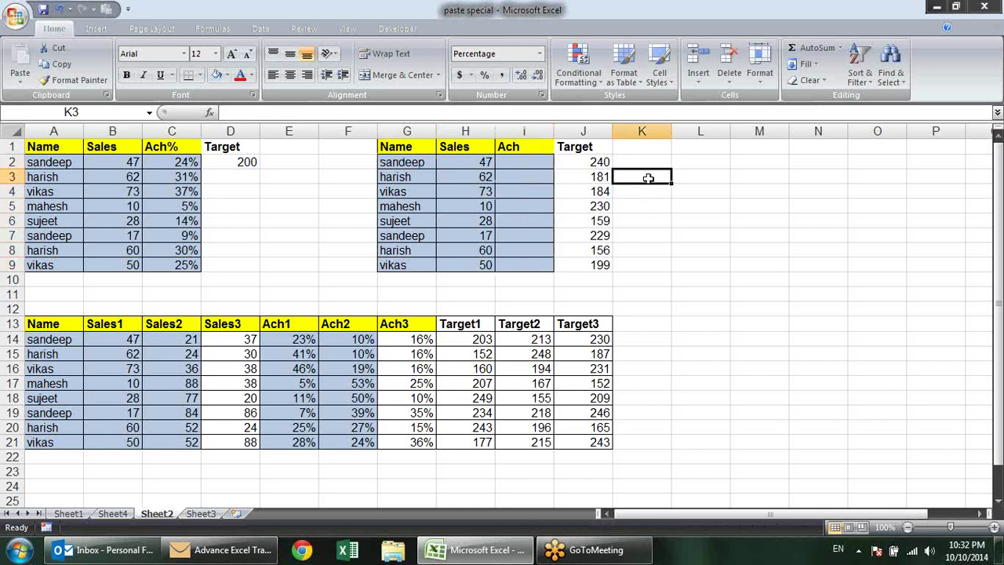
{"action": "left_click", "coordinate": [608, 159]}
{"action": "left_click", "coordinate": [489, 161]}
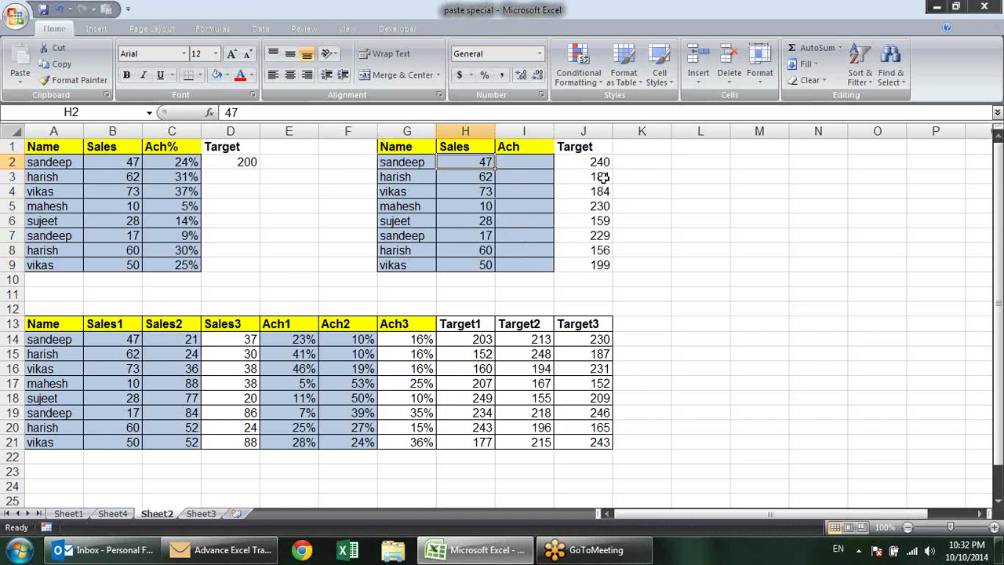
{"action": "left_click", "coordinate": [602, 177]}
{"action": "left_click", "coordinate": [475, 180]}
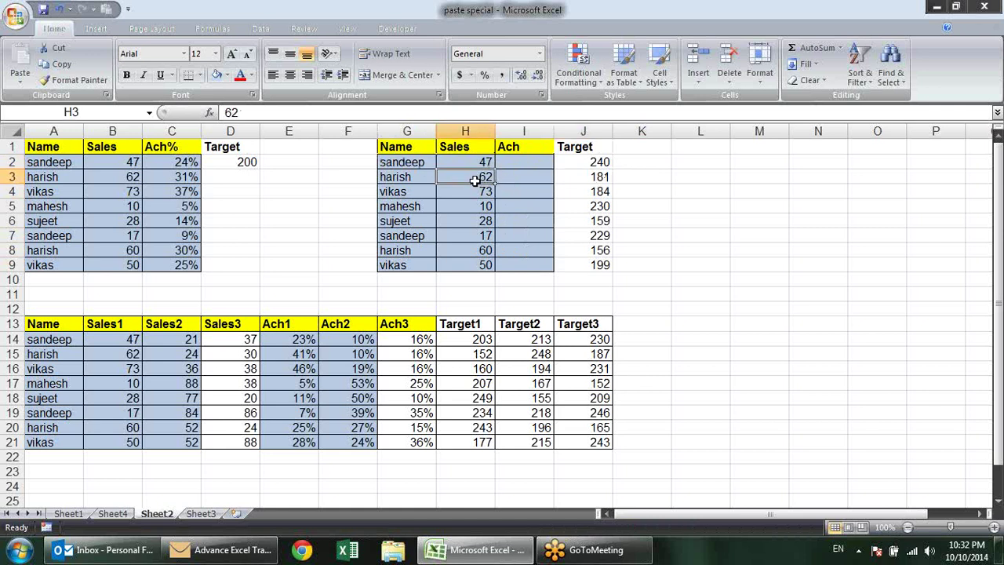
Step: Paste the Sales values H2:H9 into I2:I9, then copy Target J2:J9 and reselect I2:I9
{"action": "left_click_drag", "start_coordinate": [492, 162], "coordinate": [481, 267]}
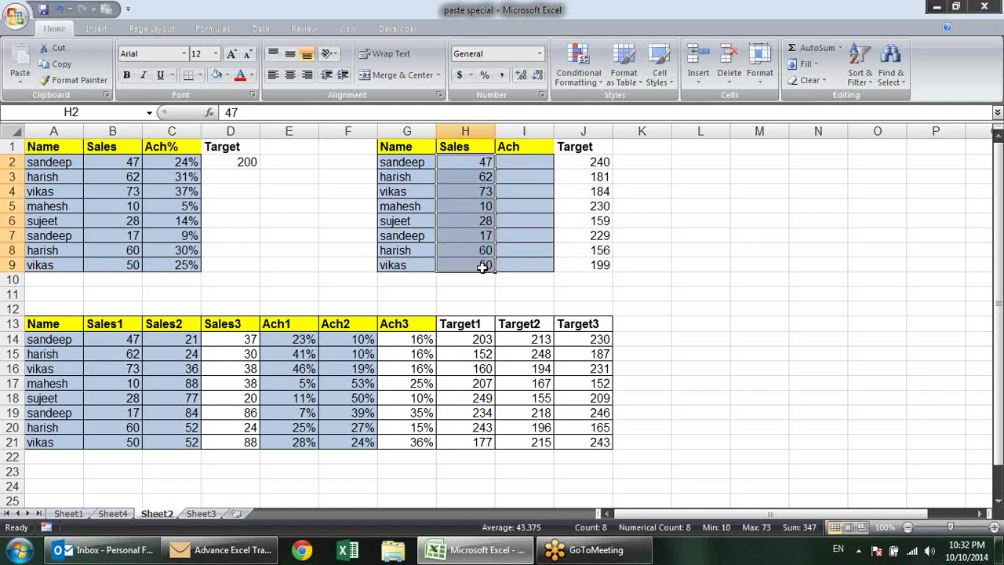
{"action": "key", "text": "ctrl+c"}
{"action": "left_click", "coordinate": [531, 163]}
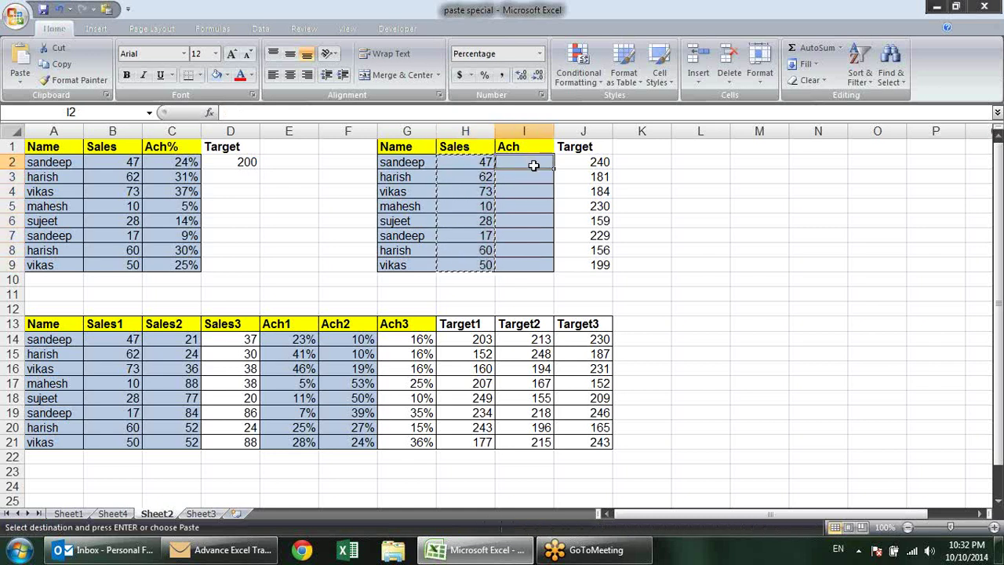
{"action": "key", "text": "ctrl+v"}
{"action": "key", "text": "Escape"}
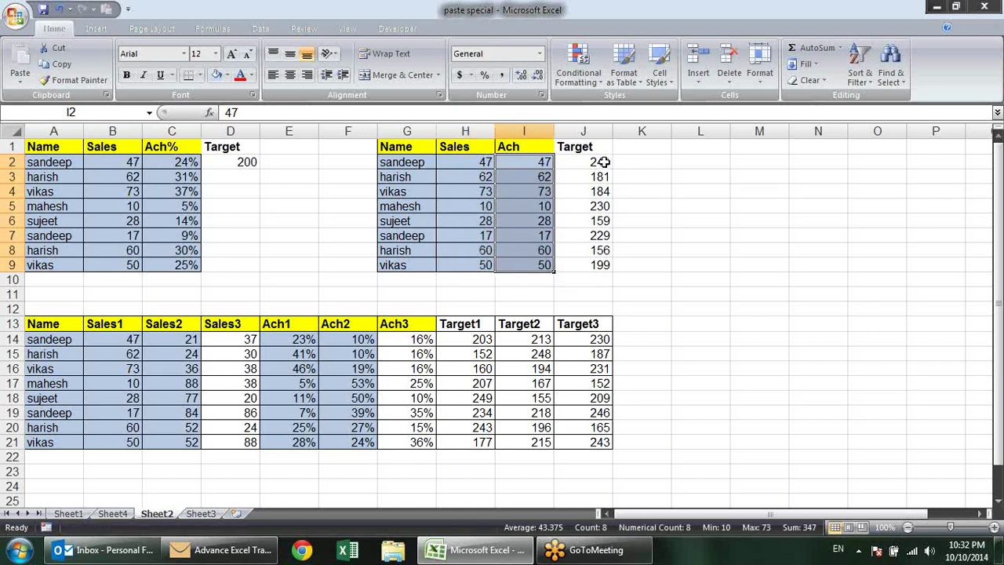
{"action": "left_click_drag", "start_coordinate": [604, 162], "coordinate": [594, 265]}
{"action": "key", "text": "ctrl+c"}
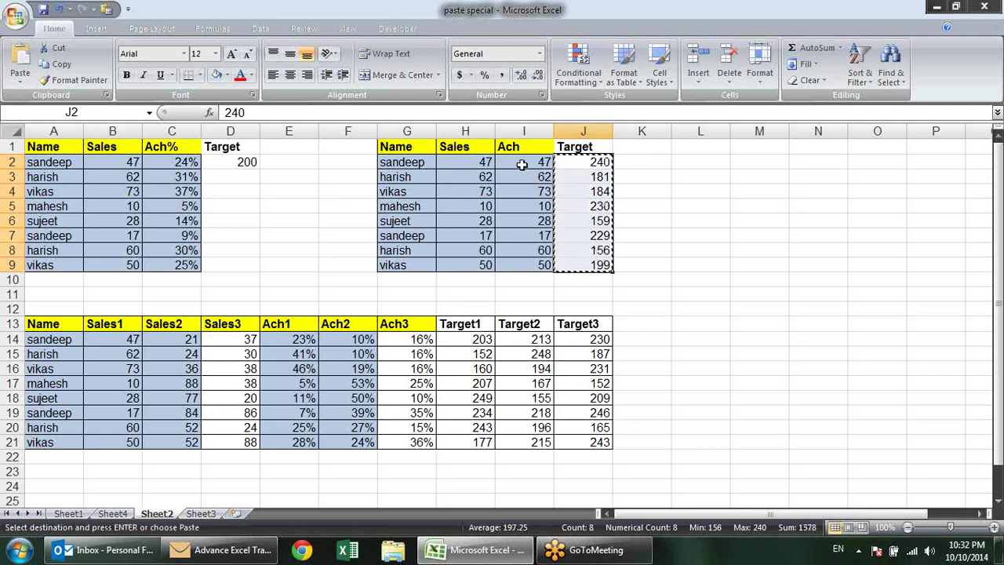
{"action": "left_click_drag", "start_coordinate": [521, 165], "coordinate": [510, 267]}
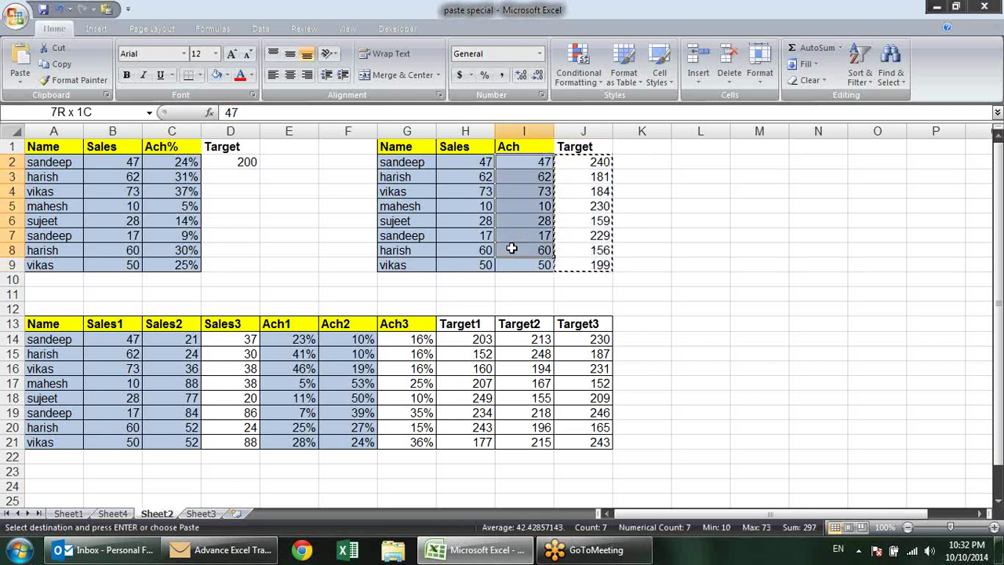
Step: Paste Special Divide the copied Targets into I2:I9 and format the results as percentages
{"action": "right_click", "coordinate": [533, 192]}
{"action": "left_click", "coordinate": [570, 249]}
{"action": "left_click", "coordinate": [580, 282]}
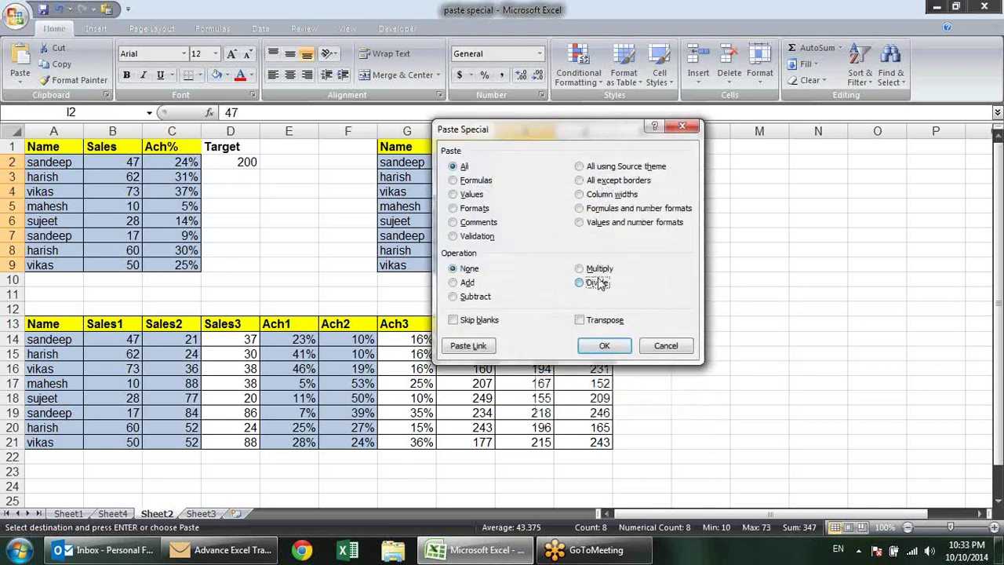
{"action": "left_click", "coordinate": [604, 345]}
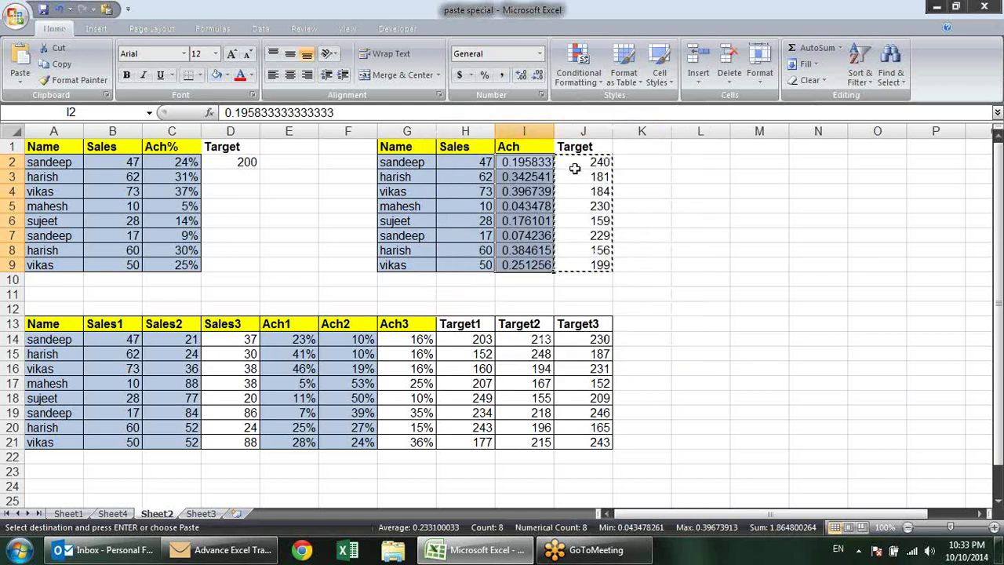
{"action": "key", "text": "ctrl+shift+5"}
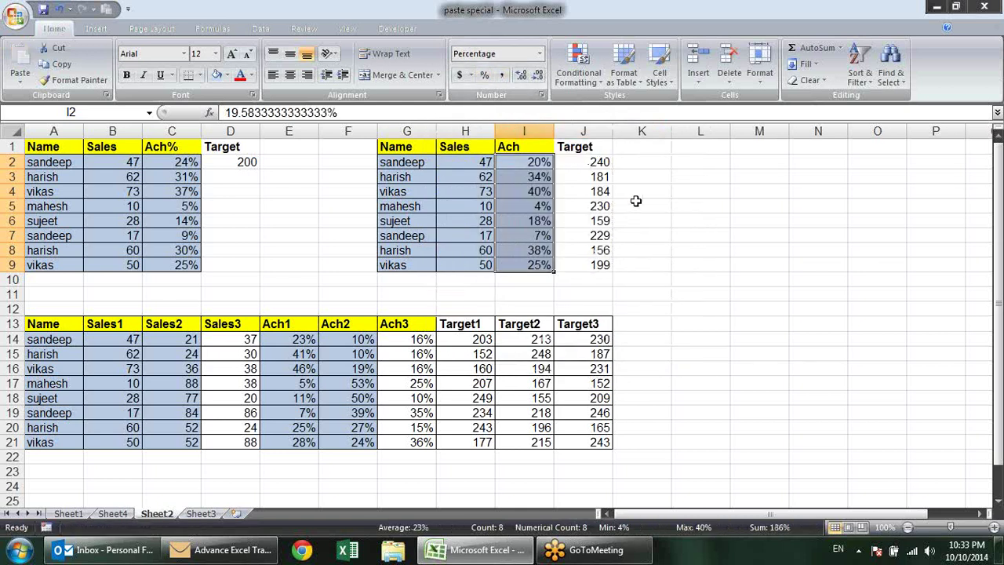
Step: Verify the Ach percentages against the Sales and Target values in rows 2–7
{"action": "left_click", "coordinate": [633, 190]}
{"action": "left_click", "coordinate": [600, 166]}
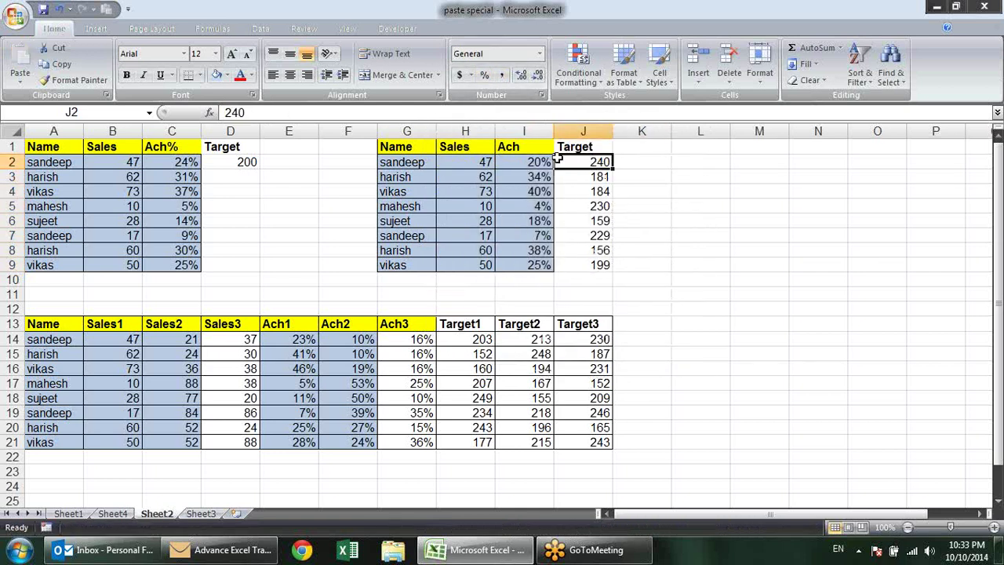
{"action": "left_click", "coordinate": [488, 161]}
{"action": "left_click", "coordinate": [570, 178]}
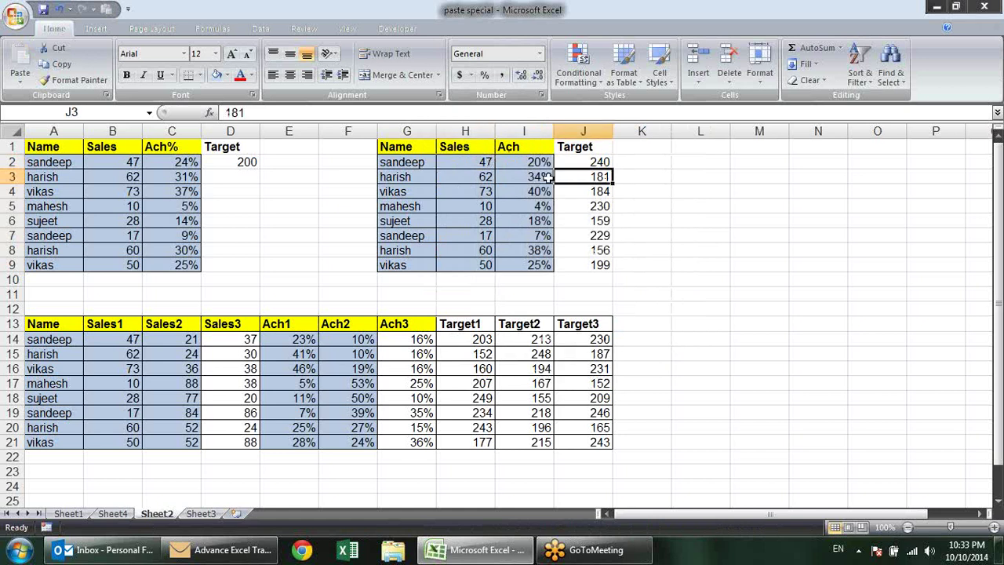
{"action": "left_click", "coordinate": [466, 176]}
{"action": "left_click", "coordinate": [587, 194]}
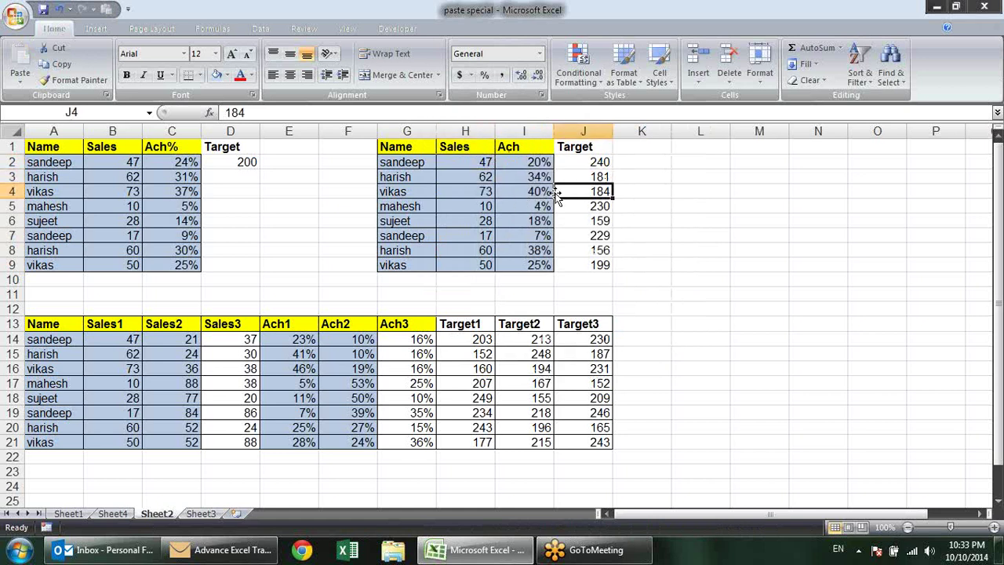
{"action": "left_click", "coordinate": [484, 193]}
{"action": "left_click", "coordinate": [578, 209]}
{"action": "left_click", "coordinate": [489, 206]}
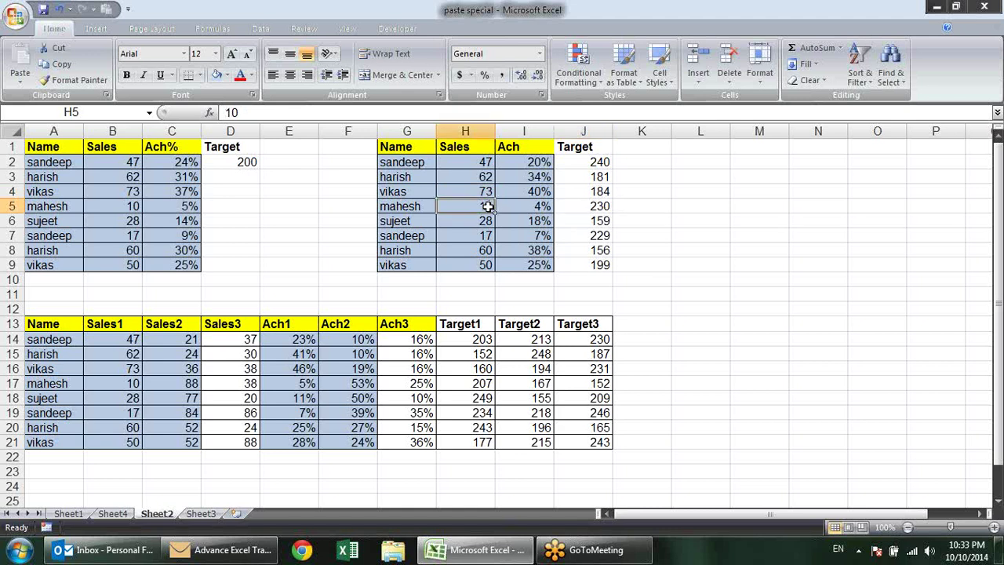
{"action": "left_click", "coordinate": [603, 231]}
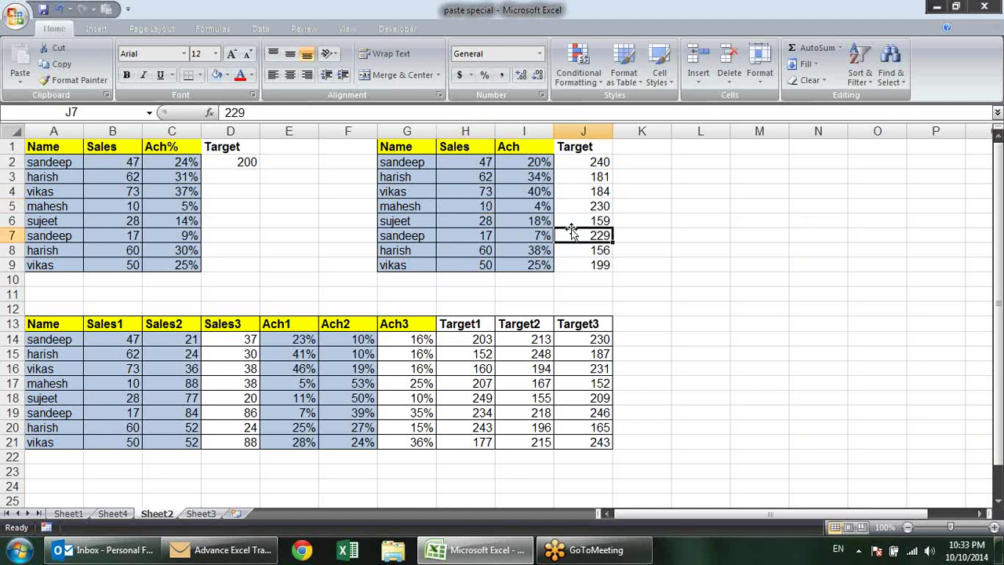
{"action": "left_click", "coordinate": [495, 235]}
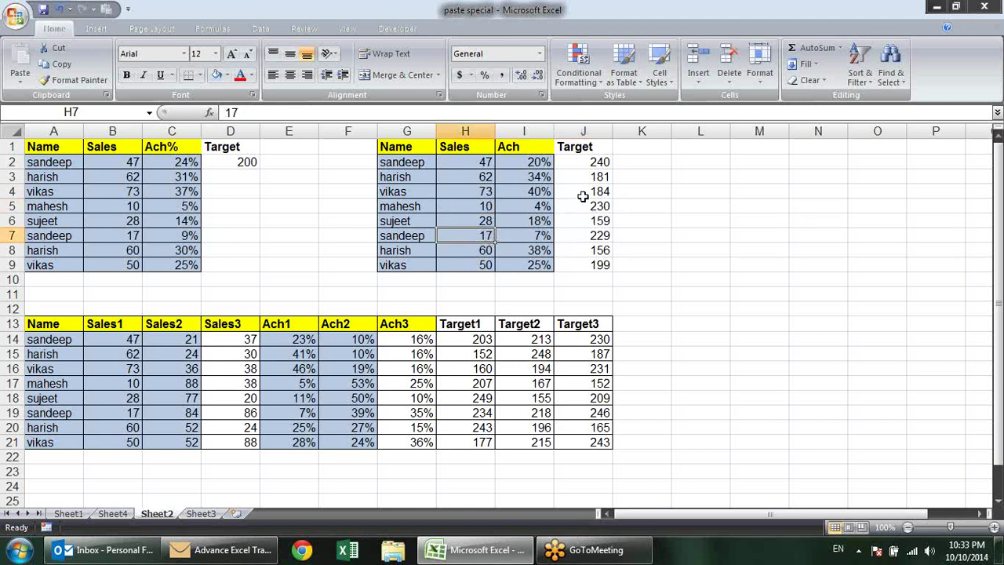
{"action": "left_click_drag", "start_coordinate": [588, 162], "coordinate": [574, 264]}
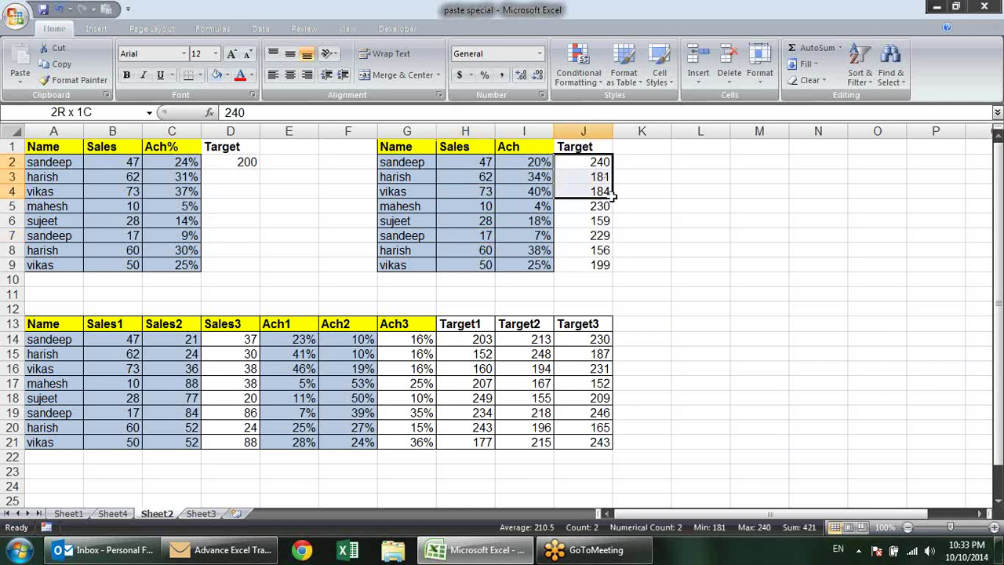
{"action": "left_click_drag", "start_coordinate": [540, 162], "coordinate": [543, 276]}
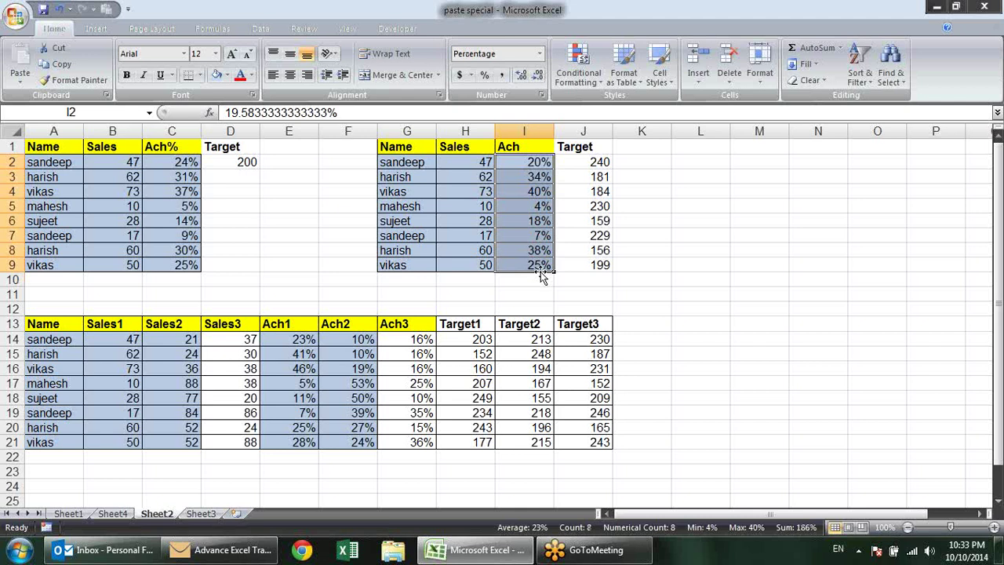
Step: Scroll to the lower table and select its Sales1–3, Ach1–3 and Target1–3 blocks
{"action": "left_click", "coordinate": [800, 248]}
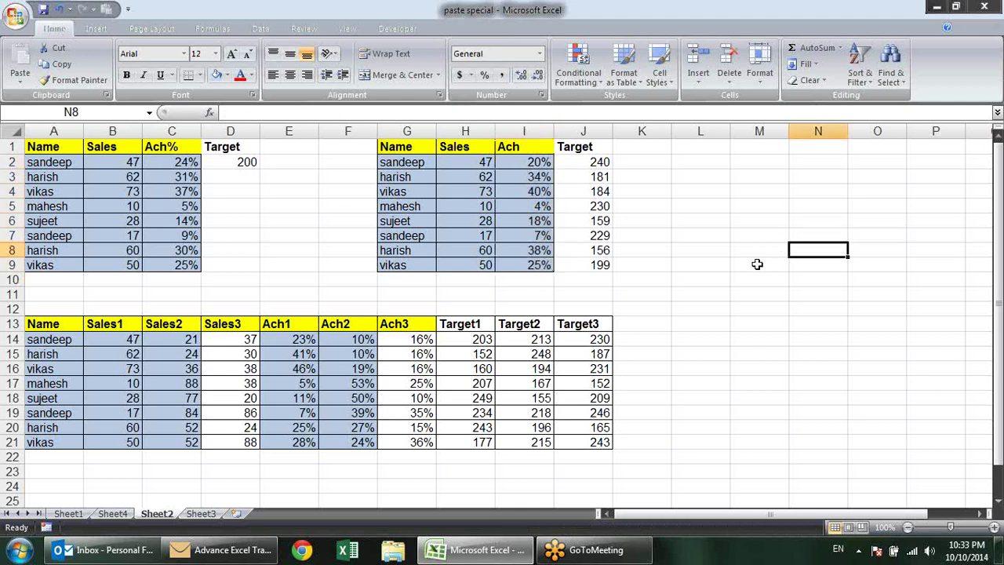
{"action": "left_click_drag", "start_coordinate": [605, 166], "coordinate": [604, 265]}
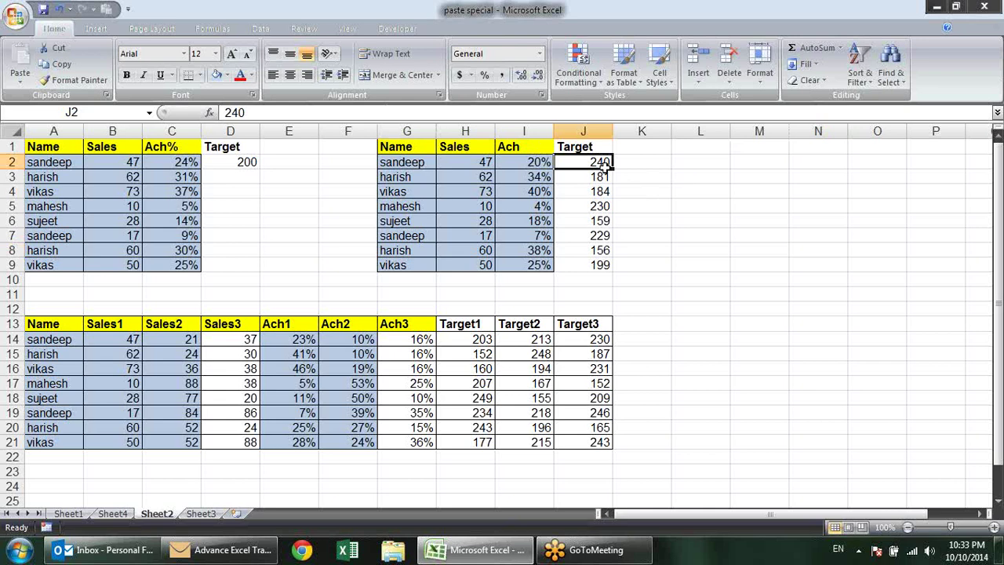
{"action": "left_click", "coordinate": [736, 189]}
{"action": "scroll", "coordinate": [589, 163], "scroll_direction": "down", "scroll_amount": 2}
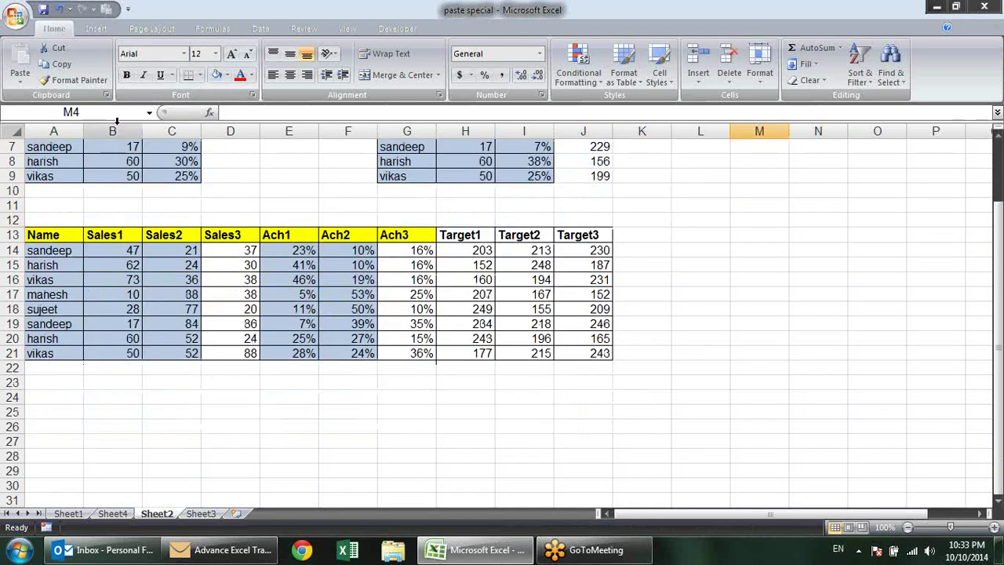
{"action": "left_click_drag", "start_coordinate": [48, 279], "coordinate": [51, 323]}
{"action": "mouse_move", "coordinate": [118, 253]}
{"action": "left_mouse_down"}
{"action": "mouse_move", "coordinate": [248, 370]}
{"action": "mouse_move", "coordinate": [248, 354]}
{"action": "left_mouse_up"}
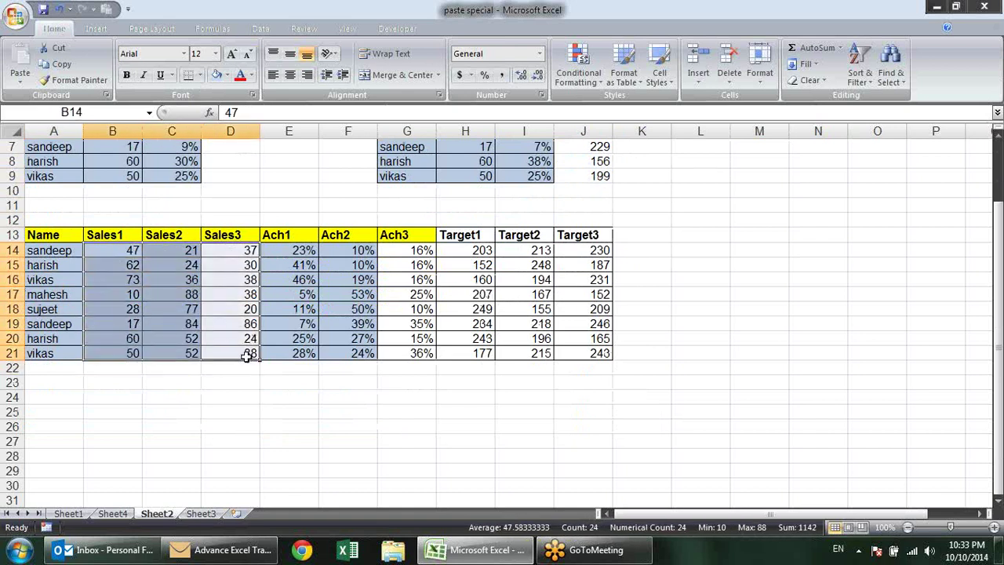
{"action": "mouse_move", "coordinate": [304, 249]}
{"action": "left_mouse_down"}
{"action": "mouse_move", "coordinate": [424, 272]}
{"action": "mouse_move", "coordinate": [424, 353]}
{"action": "left_mouse_up"}
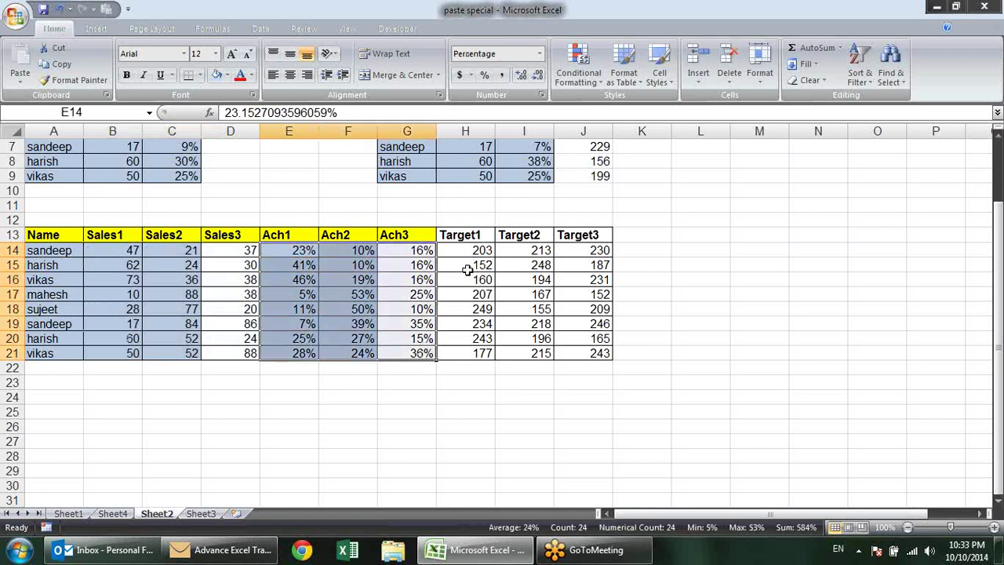
{"action": "left_click_drag", "start_coordinate": [467, 250], "coordinate": [574, 366]}
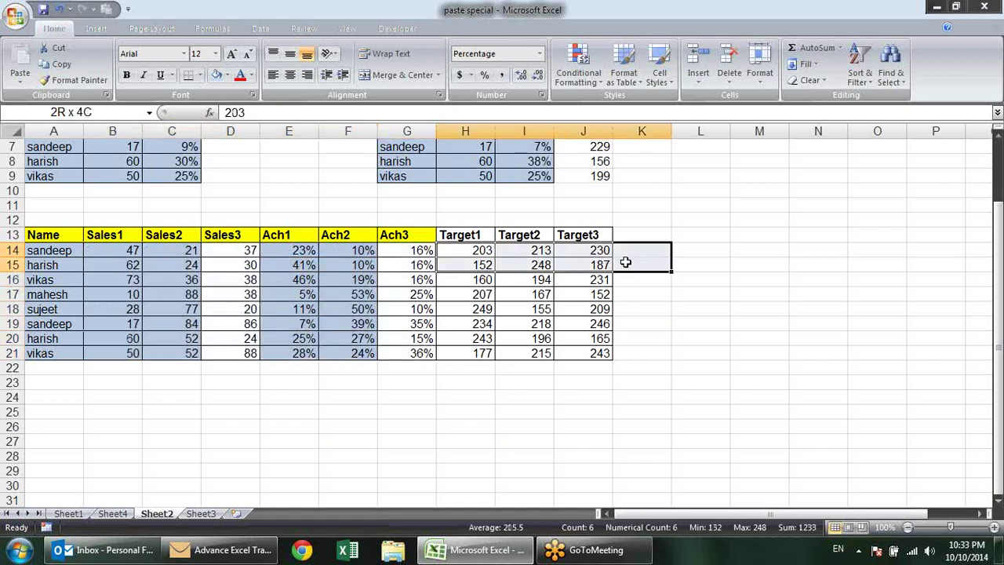
Step: Delete the Ach1–Ach3 values in E14:G21
{"action": "left_click", "coordinate": [508, 394]}
{"action": "left_click_drag", "start_coordinate": [299, 249], "coordinate": [423, 353]}
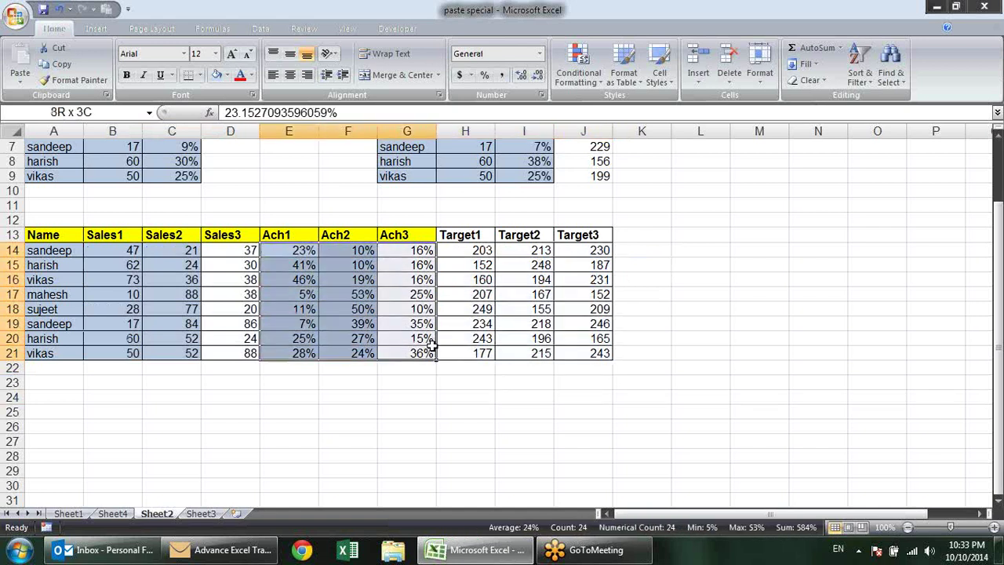
{"action": "key", "text": "Delete"}
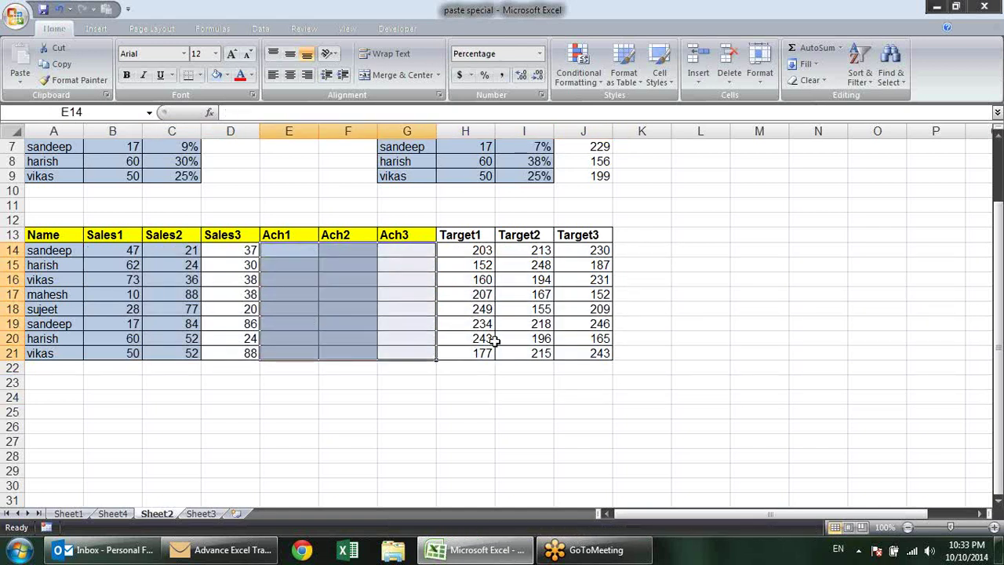
Step: Paste Sales1–Sales3 (B14:D21) into E14, then copy Target1–Target3 (H14:J21)
{"action": "left_click", "coordinate": [461, 399]}
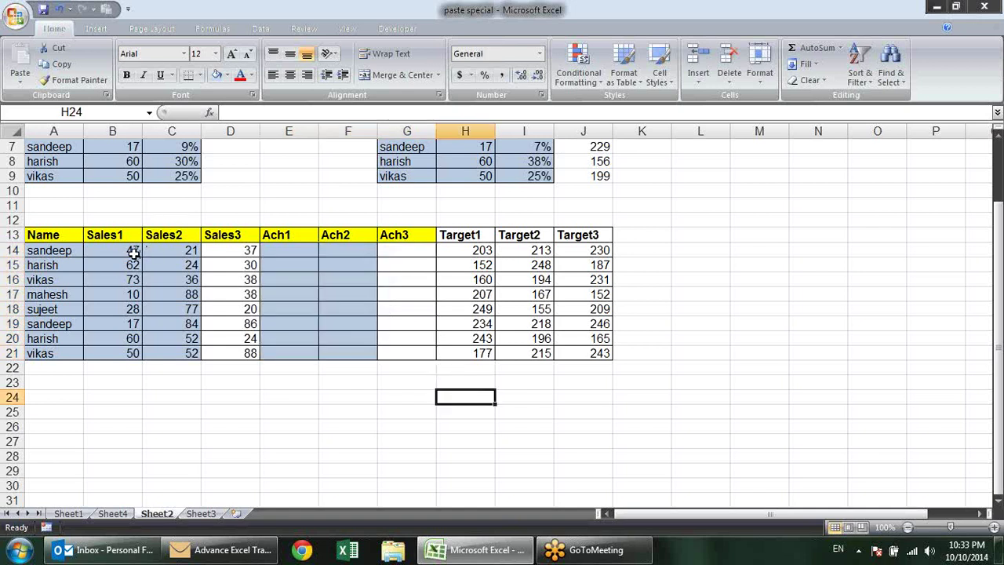
{"action": "left_click_drag", "start_coordinate": [130, 251], "coordinate": [230, 357]}
{"action": "key", "text": "ctrl+c"}
{"action": "left_click", "coordinate": [293, 248]}
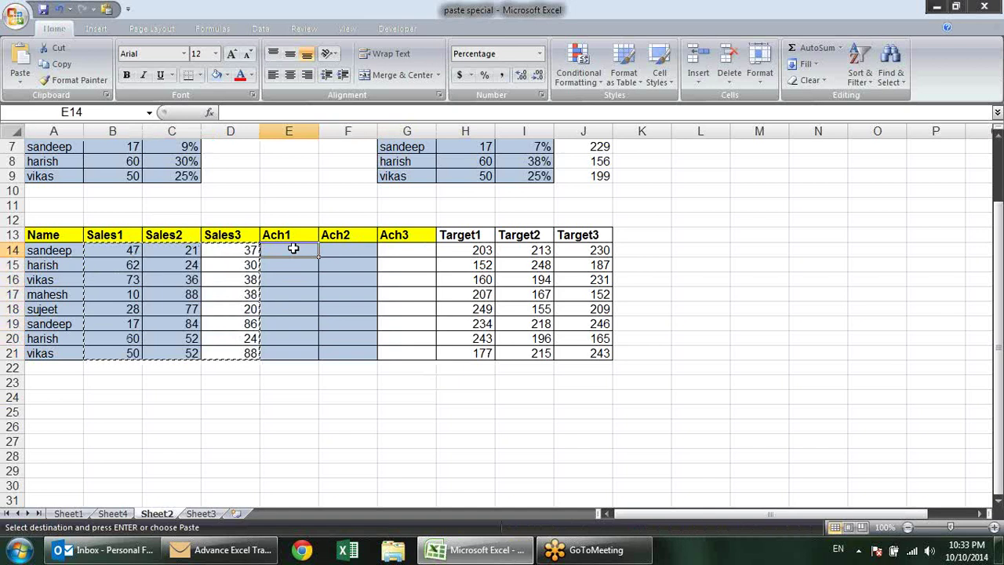
{"action": "key", "text": "ctrl+v"}
{"action": "left_click_drag", "start_coordinate": [481, 251], "coordinate": [596, 355]}
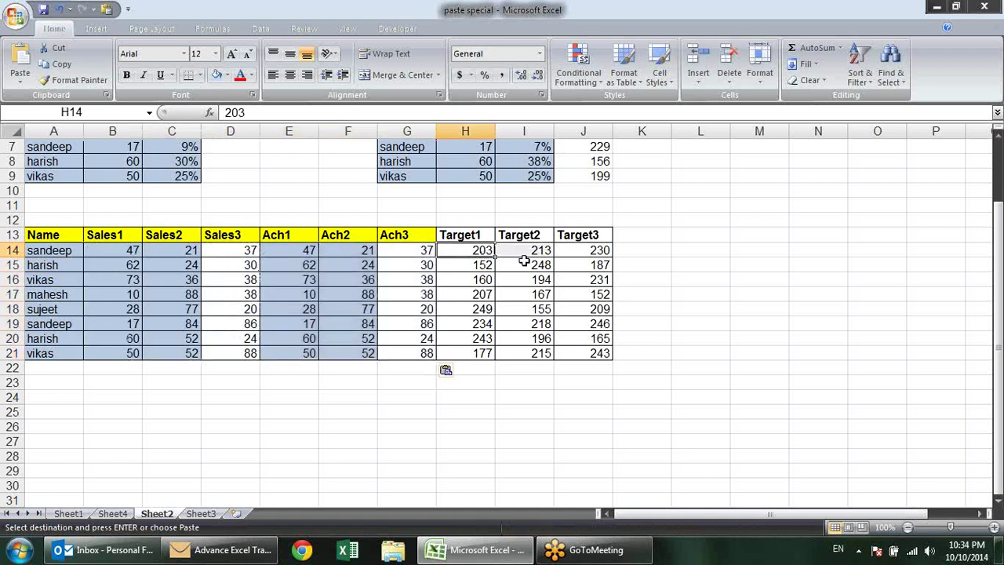
{"action": "key", "text": "ctrl+c"}
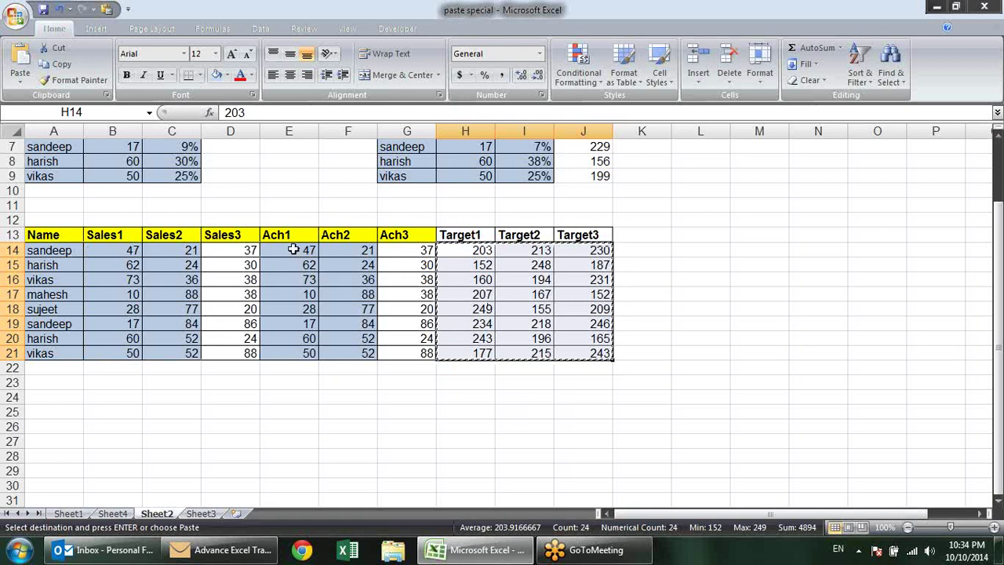
{"action": "left_click", "coordinate": [292, 250]}
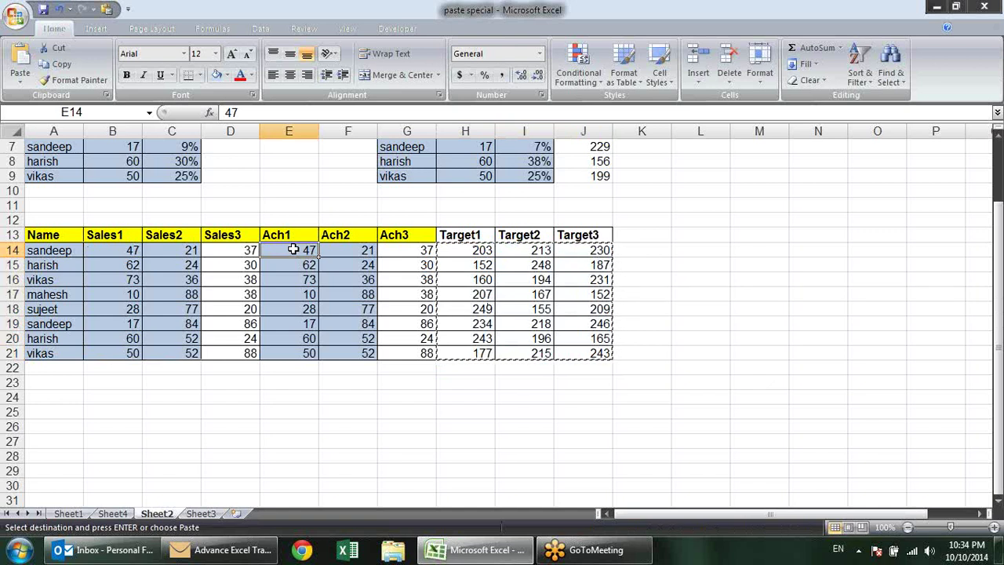
Step: Divide E14:G21 by the copied targets via Paste Special and apply Percent Style
{"action": "left_click_drag", "start_coordinate": [293, 250], "coordinate": [418, 351]}
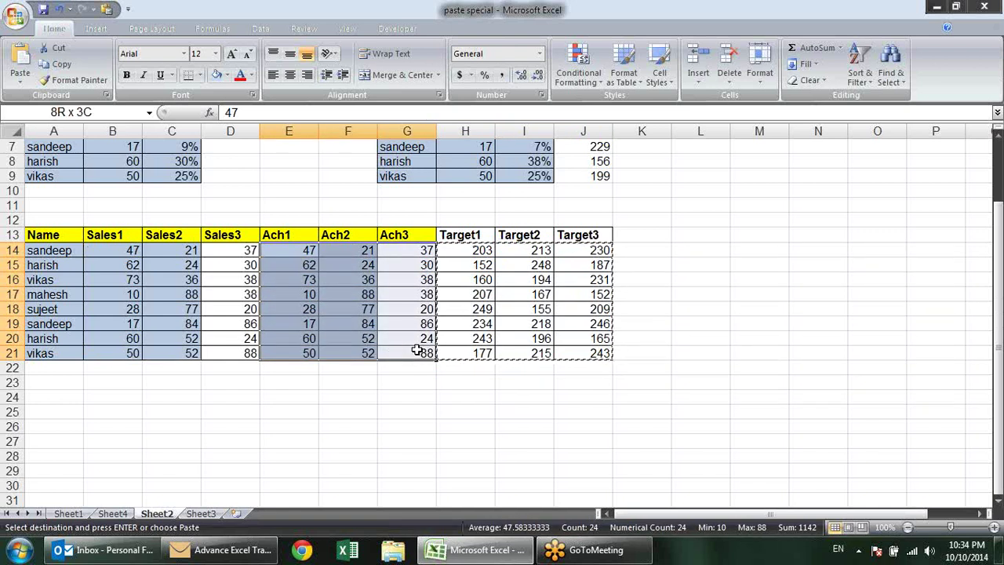
{"action": "right_click", "coordinate": [306, 249]}
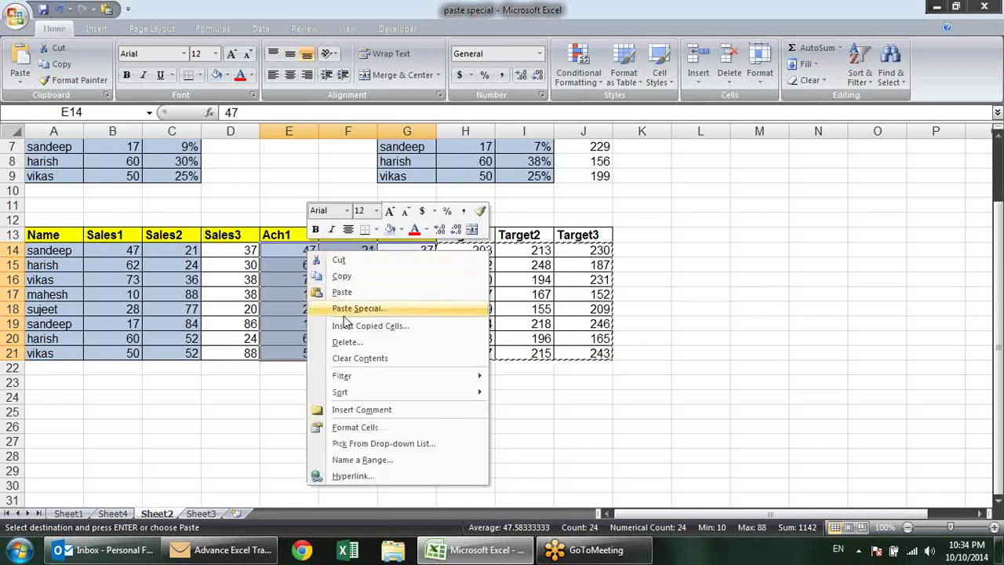
{"action": "left_click", "coordinate": [344, 311]}
{"action": "left_click", "coordinate": [355, 347]}
{"action": "left_click", "coordinate": [380, 412]}
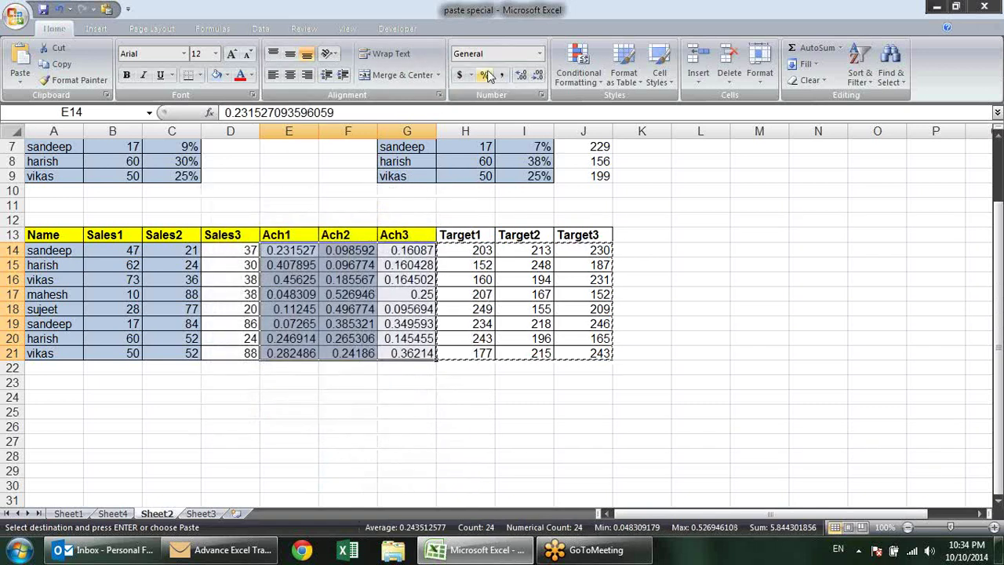
{"action": "left_click", "coordinate": [485, 74]}
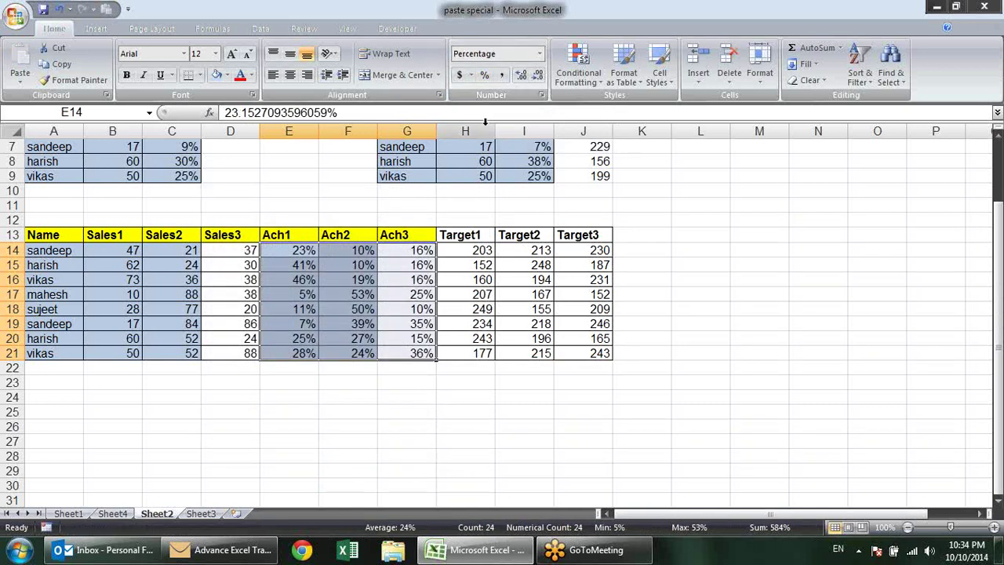
{"action": "left_click", "coordinate": [688, 268]}
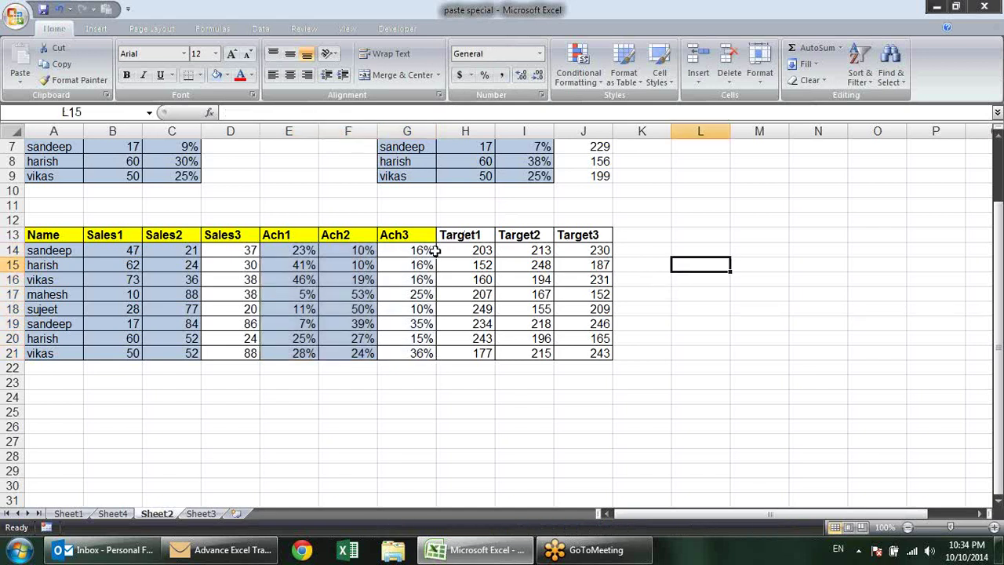
Step: Compare sandeep's Sales1–3 (47, 21, 37) with Target1–3 (203, 213, 230) and review Ach1–3
{"action": "left_click", "coordinate": [475, 248]}
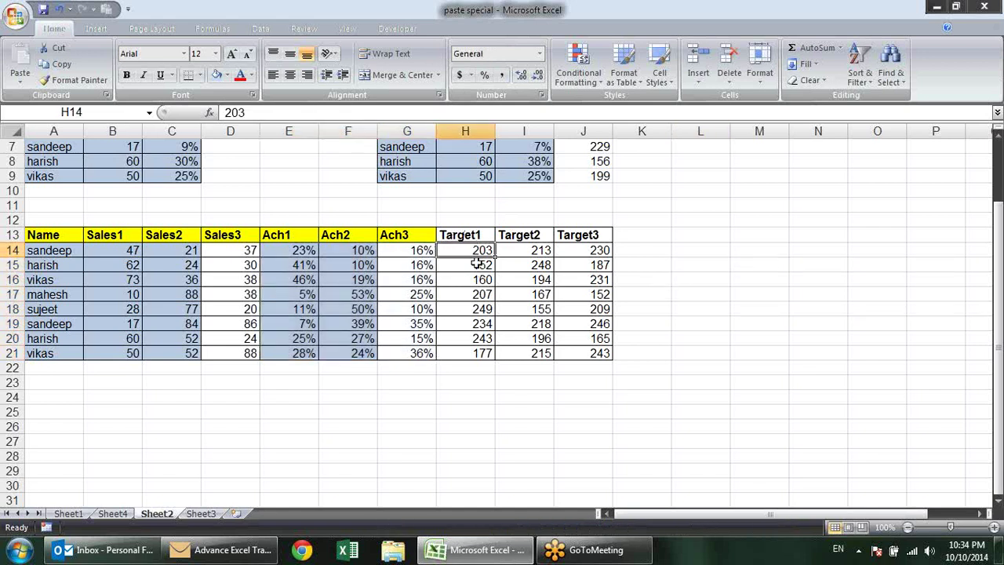
{"action": "left_click", "coordinate": [106, 248]}
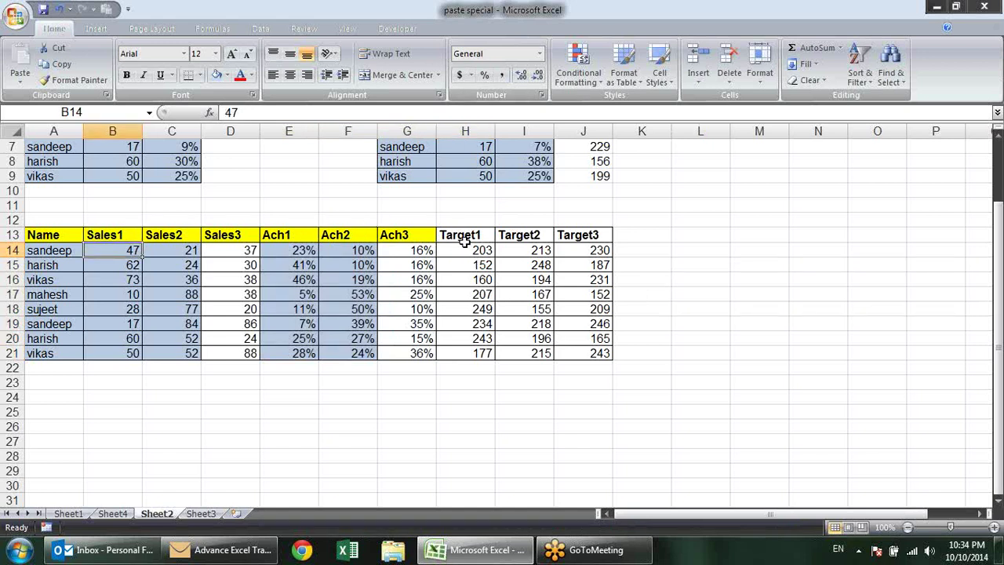
{"action": "left_click", "coordinate": [539, 250]}
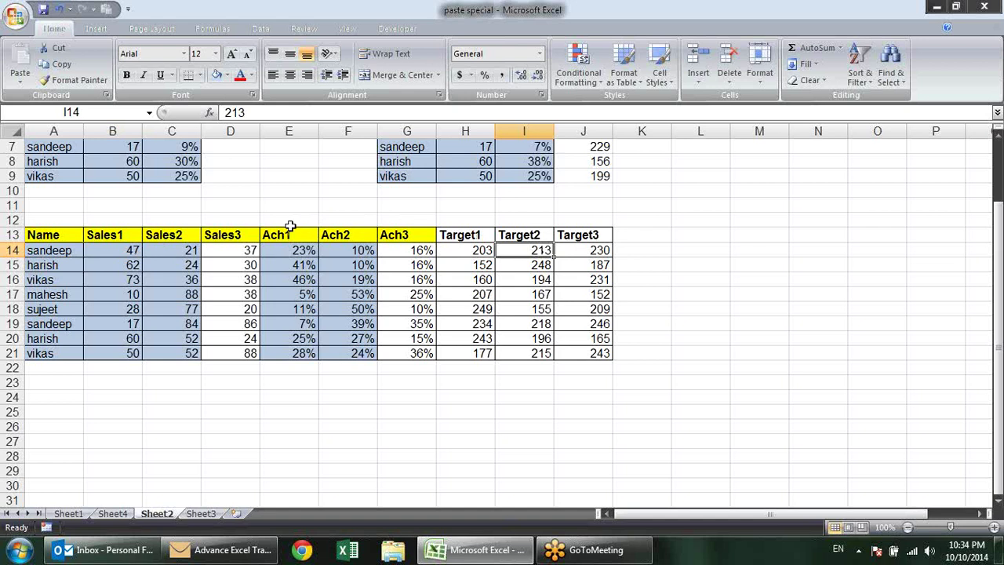
{"action": "left_click", "coordinate": [176, 251]}
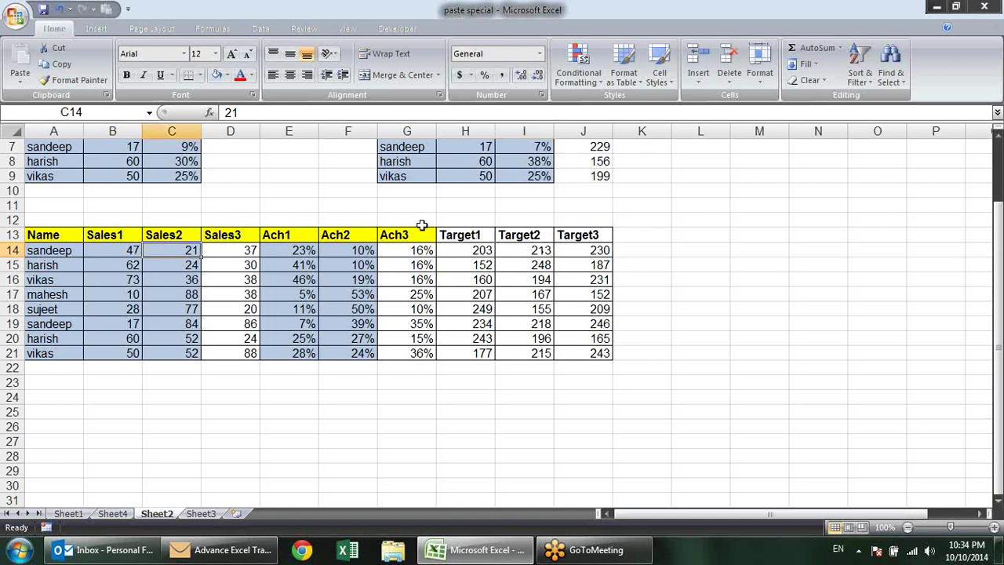
{"action": "left_click", "coordinate": [601, 250]}
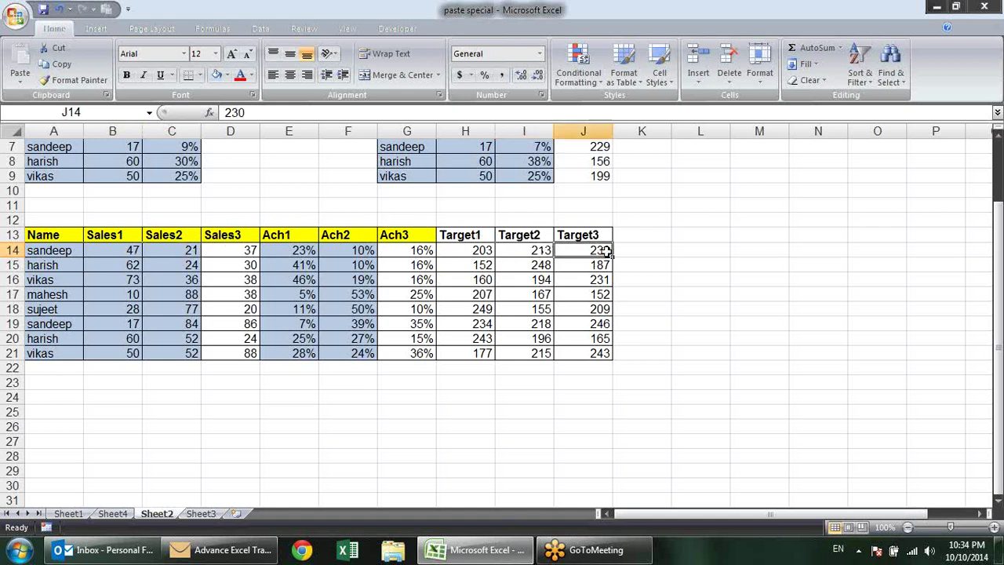
{"action": "left_click", "coordinate": [246, 251]}
{"action": "left_click_drag", "start_coordinate": [499, 250], "coordinate": [596, 350]}
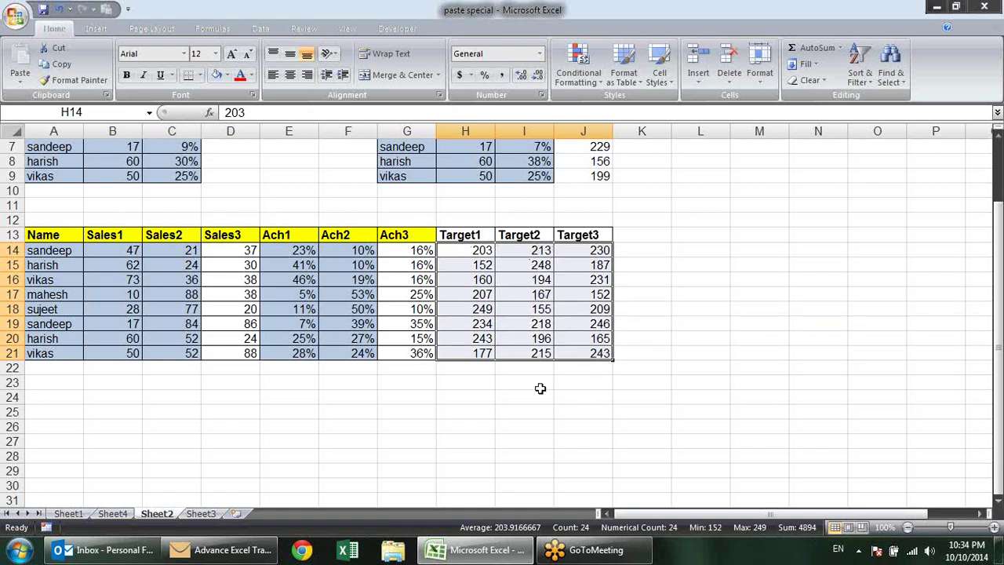
{"action": "mouse_move", "coordinate": [300, 248]}
{"action": "left_mouse_down"}
{"action": "mouse_move", "coordinate": [389, 279]}
{"action": "mouse_move", "coordinate": [422, 352]}
{"action": "left_mouse_up"}
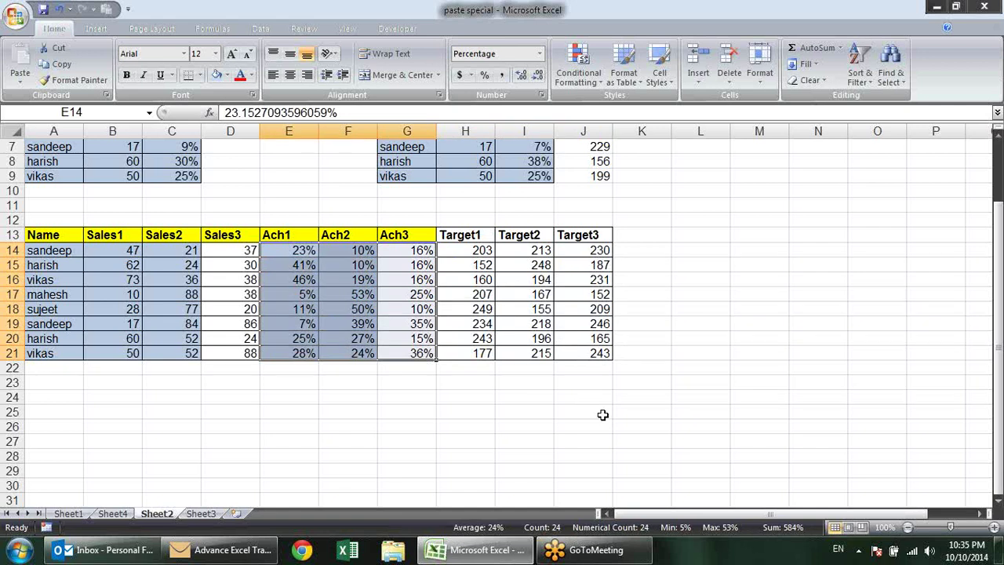
{"action": "left_click", "coordinate": [677, 341]}
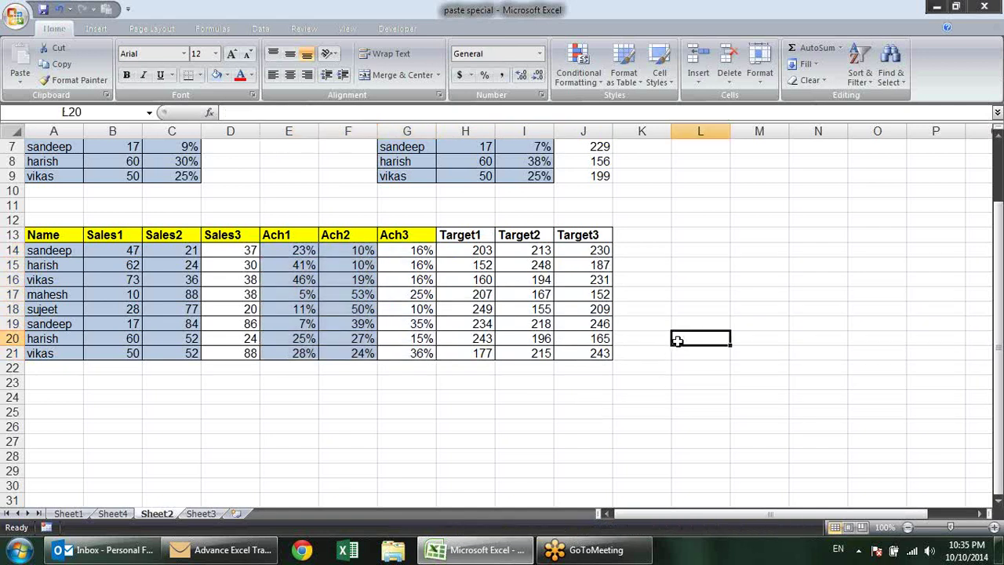
Step: Review harish's and vikas's rows in the upper tables, then switch to Sheet3
{"action": "scroll", "coordinate": [696, 307], "scroll_direction": "up", "scroll_amount": 2}
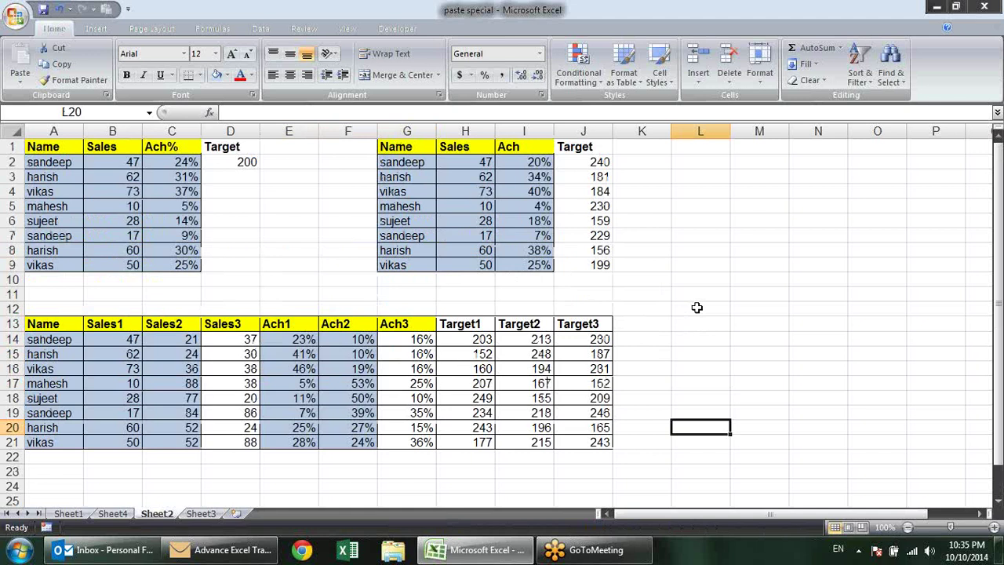
{"action": "left_click", "coordinate": [101, 179]}
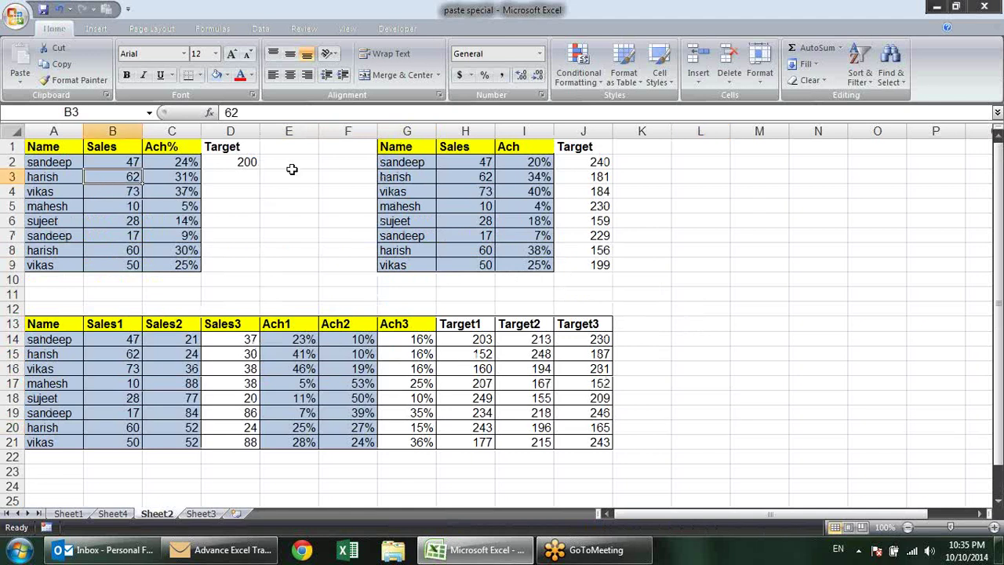
{"action": "left_click", "coordinate": [408, 176]}
{"action": "left_click", "coordinate": [462, 369]}
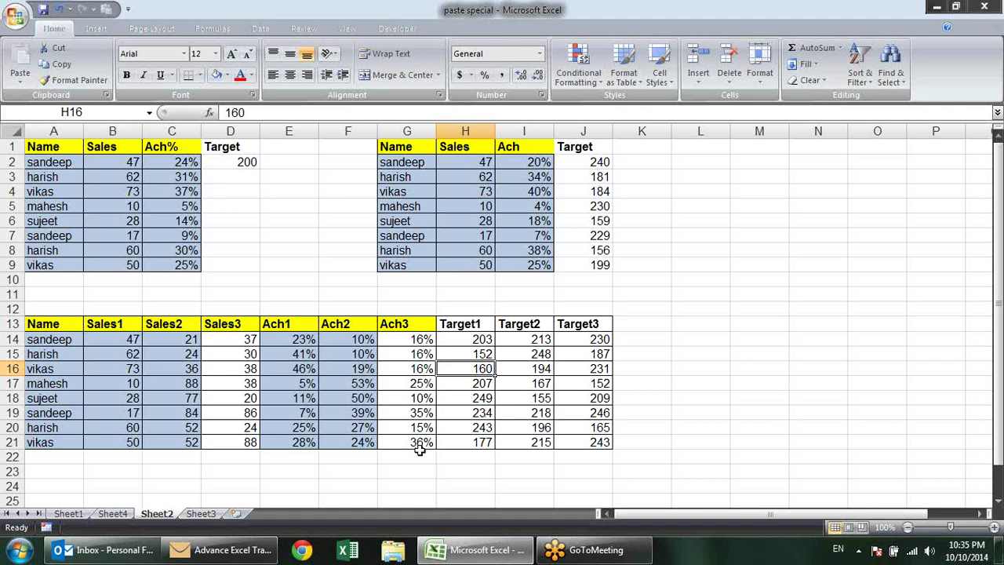
{"action": "left_click", "coordinate": [200, 514]}
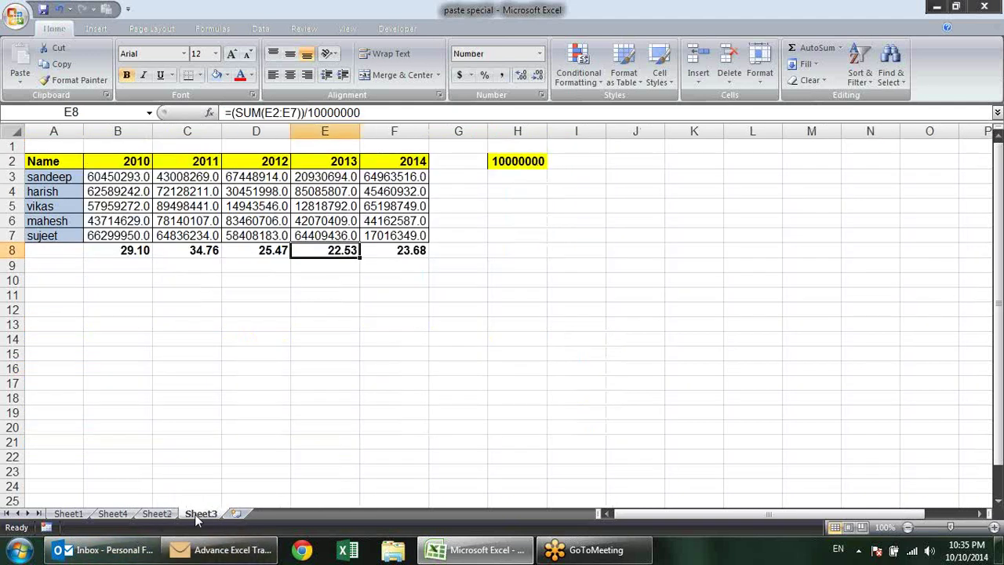
Step: Merge and centre B1:F1 and enter the title 'Value'
{"action": "left_click", "coordinate": [469, 365]}
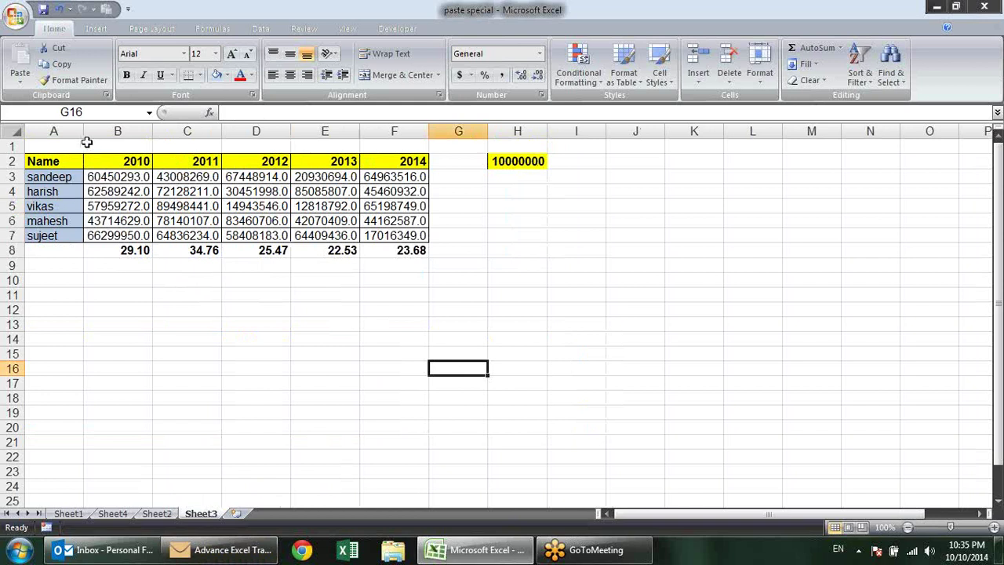
{"action": "left_click_drag", "start_coordinate": [124, 146], "coordinate": [376, 145]}
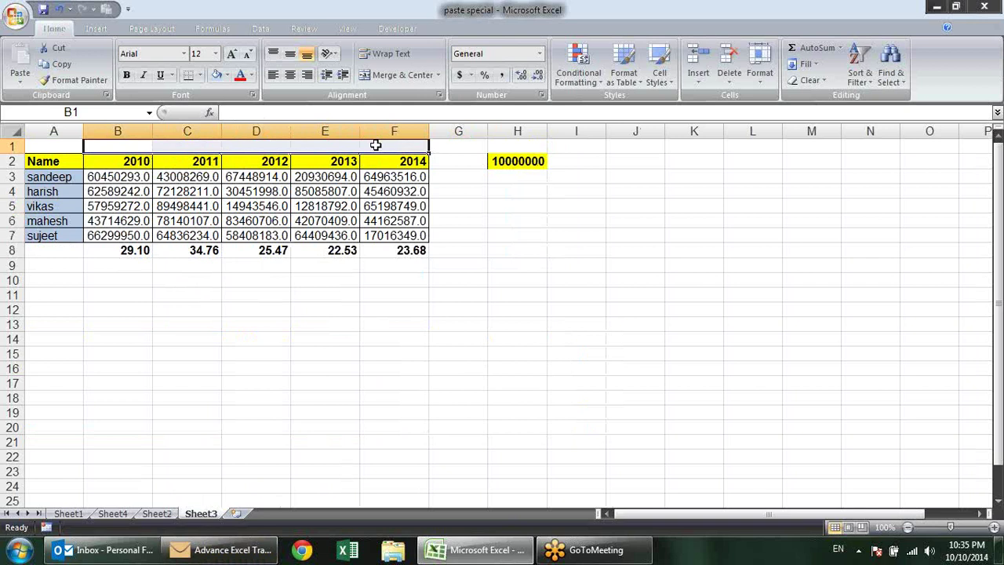
{"action": "key", "text": "alt+h"}
{"action": "key", "text": "m"}
{"action": "type", "text": "c"}
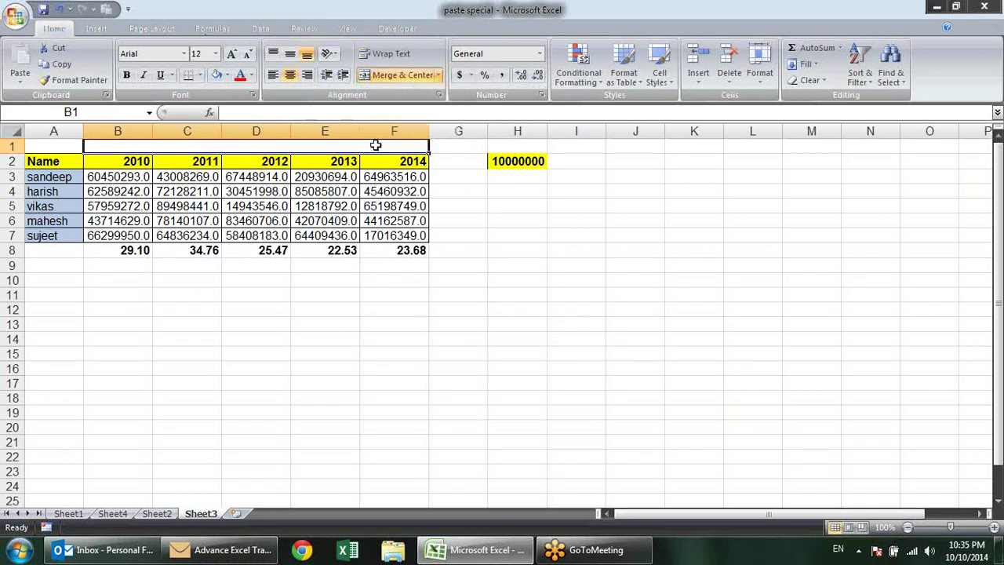
{"action": "type", "text": "Va"}
{"action": "type", "text": "ue"}
{"action": "key", "text": "Return"}
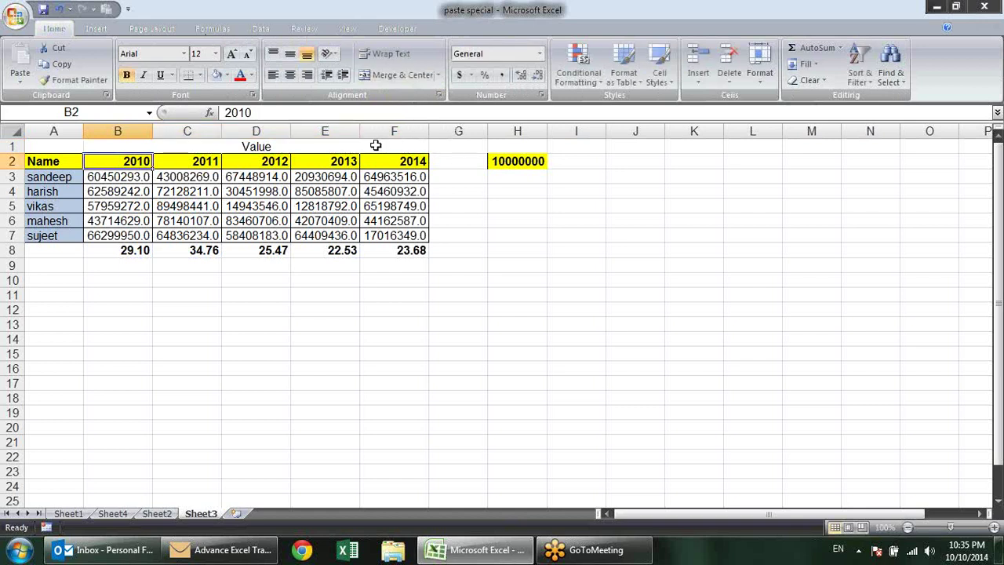
Step: Extend the merged title to 'Value in carore', then select the sales figures B3:F7
{"action": "left_click", "coordinate": [286, 149]}
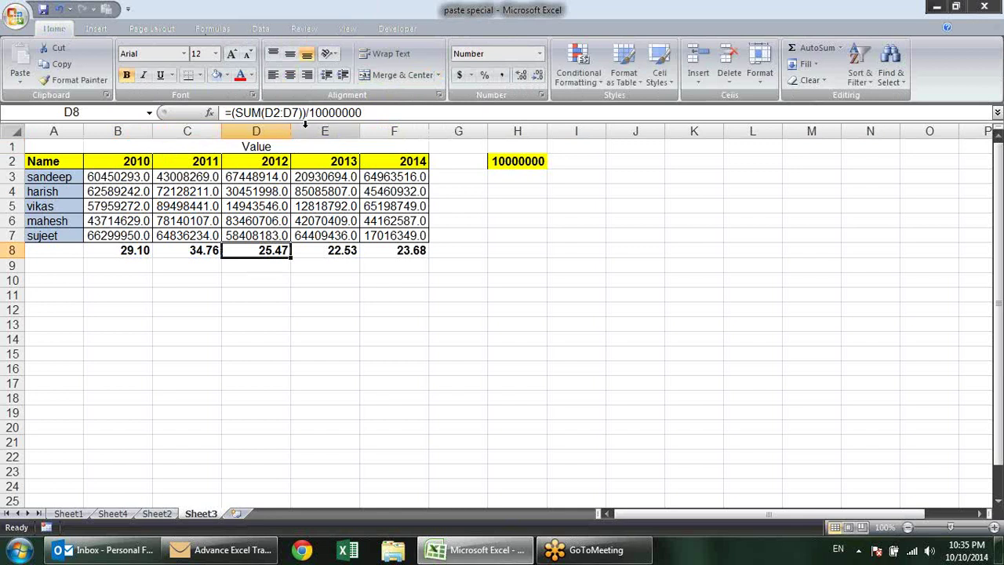
{"action": "double_click", "coordinate": [302, 145]}
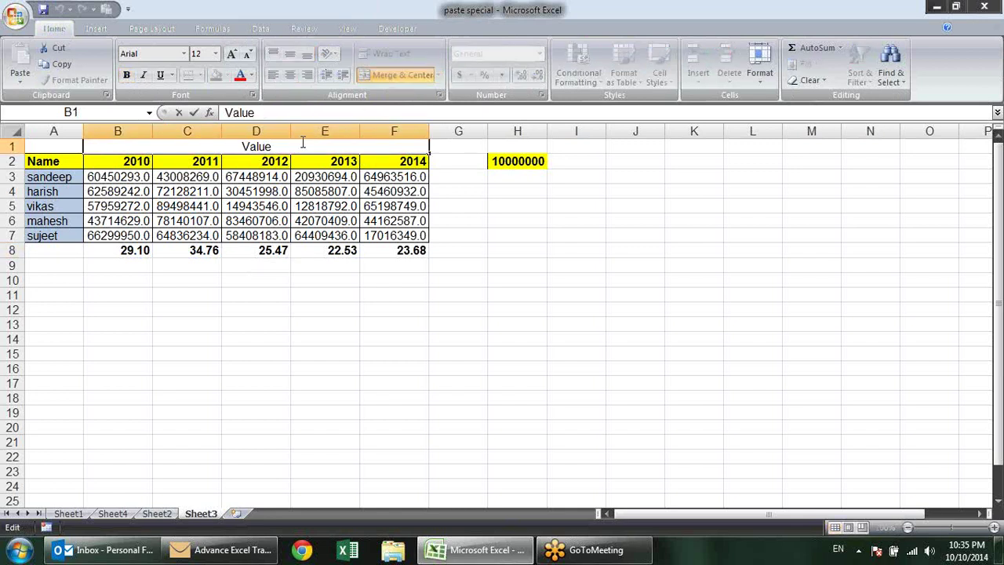
{"action": "type", "text": "in caror"}
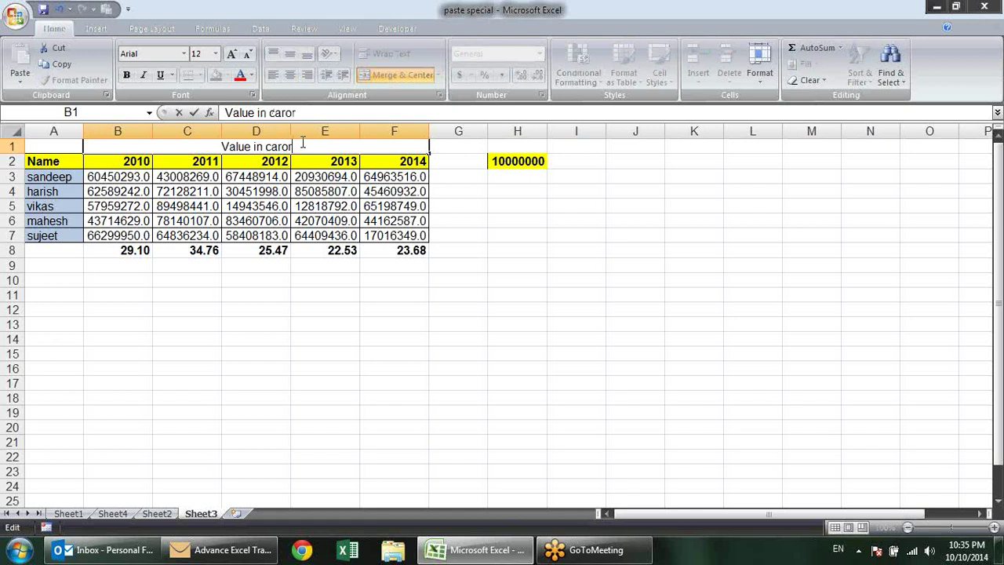
{"action": "type", "text": "e"}
{"action": "key", "text": "Return"}
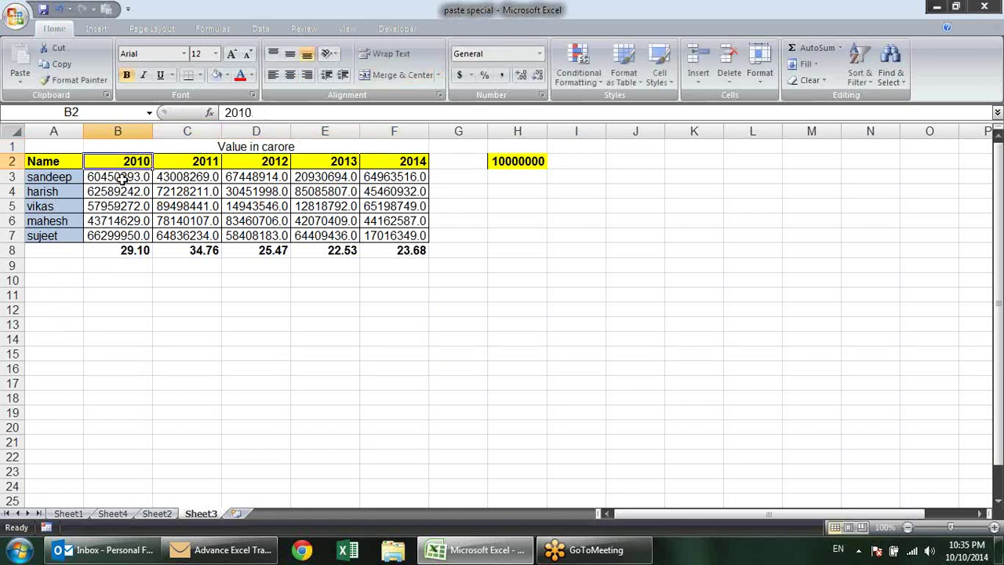
{"action": "left_click_drag", "start_coordinate": [122, 179], "coordinate": [392, 234]}
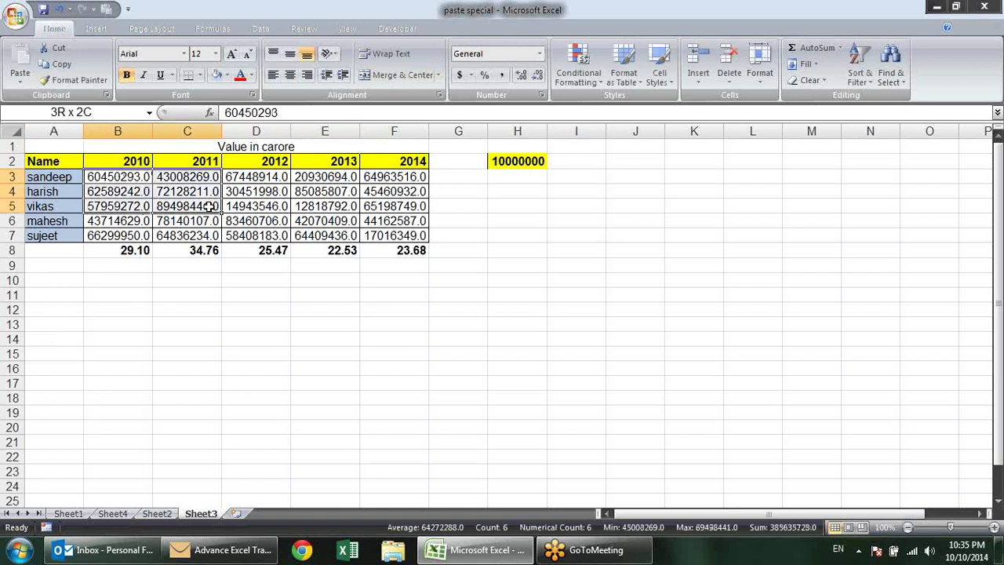
{"action": "left_click", "coordinate": [517, 161]}
{"action": "right_click", "coordinate": [526, 162]}
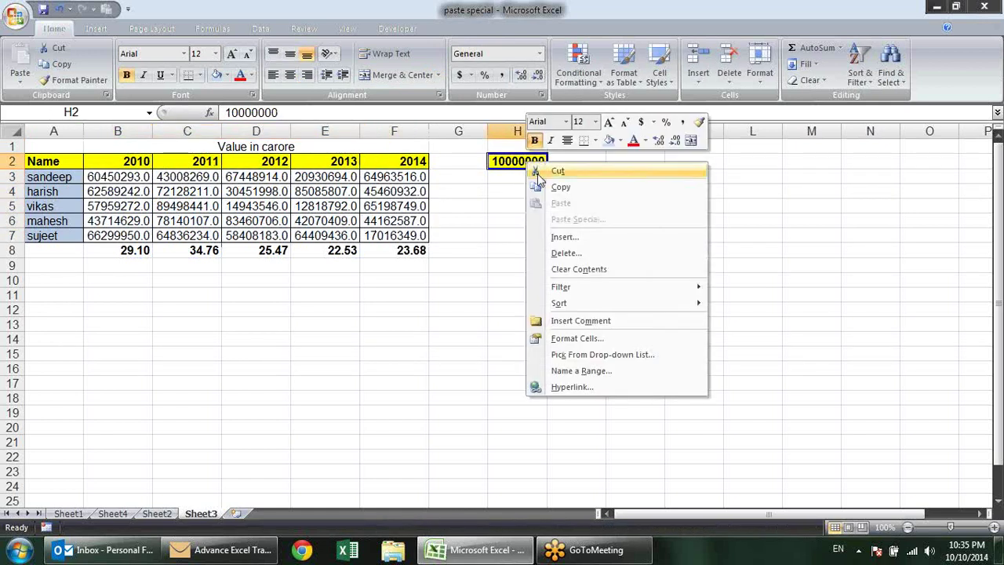
{"action": "left_click", "coordinate": [560, 186]}
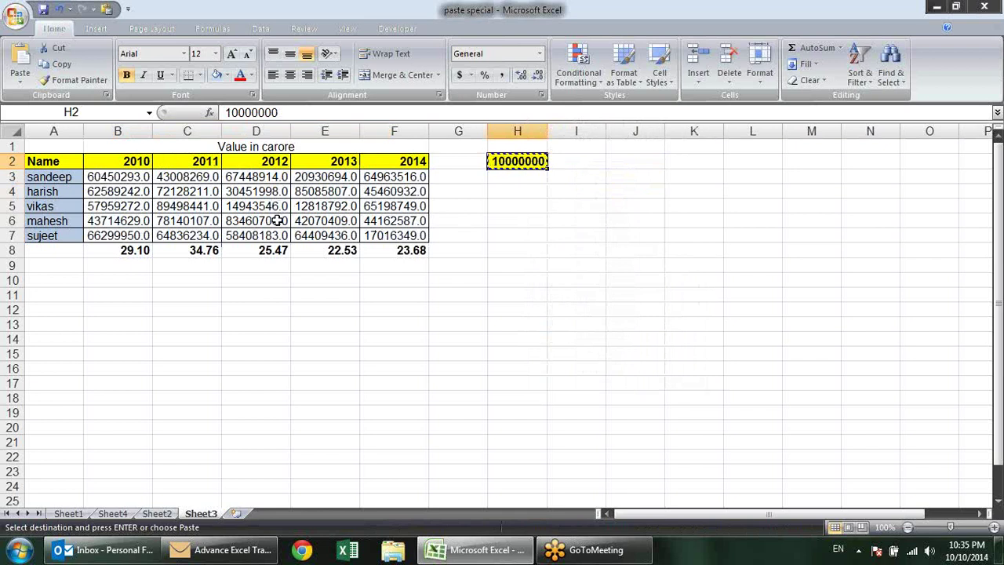
{"action": "mouse_move", "coordinate": [134, 174]}
{"action": "left_mouse_down"}
{"action": "mouse_move", "coordinate": [381, 223]}
{"action": "mouse_move", "coordinate": [384, 235]}
{"action": "left_mouse_up"}
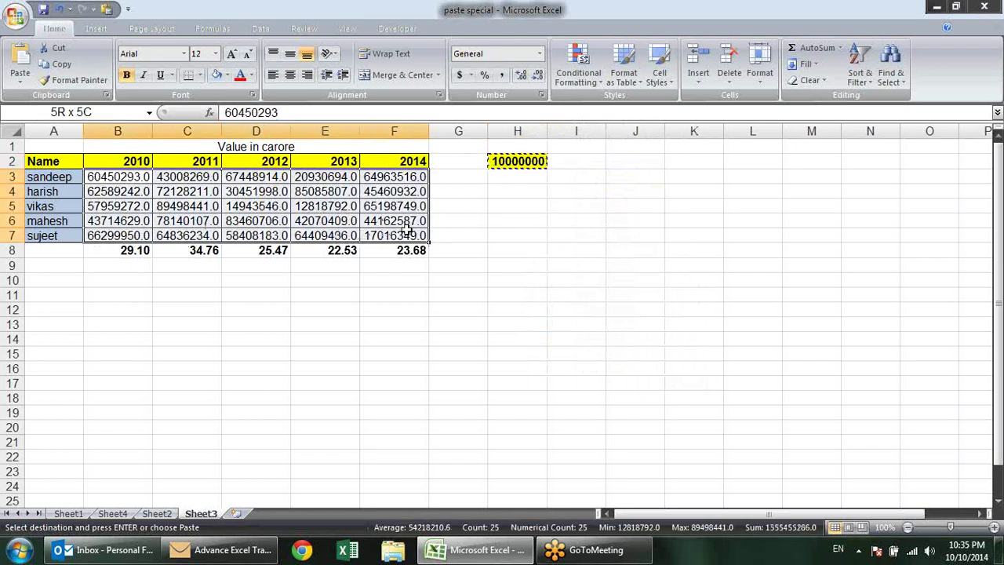
{"action": "right_click", "coordinate": [118, 182]}
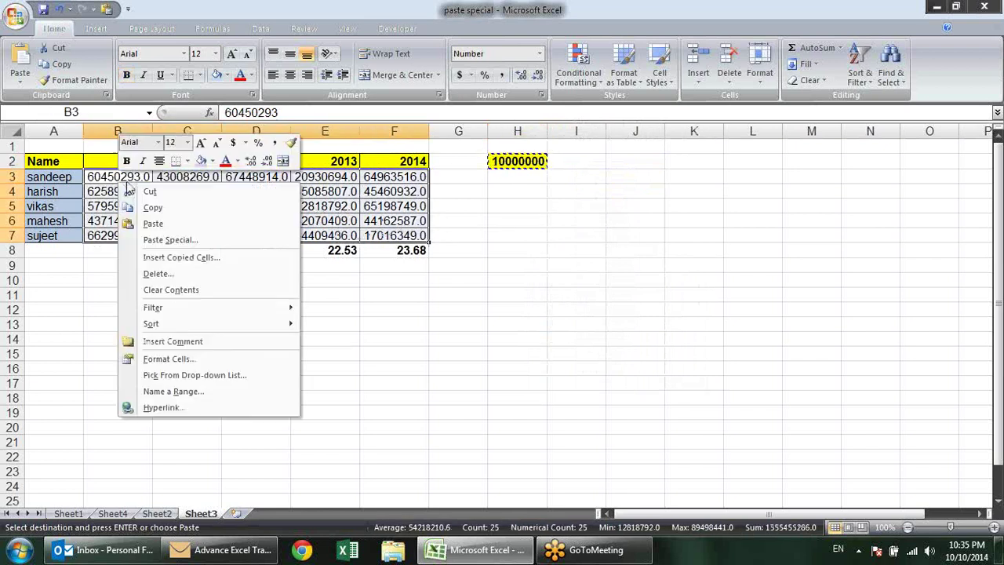
{"action": "left_click", "coordinate": [189, 239]}
{"action": "left_click", "coordinate": [202, 271]}
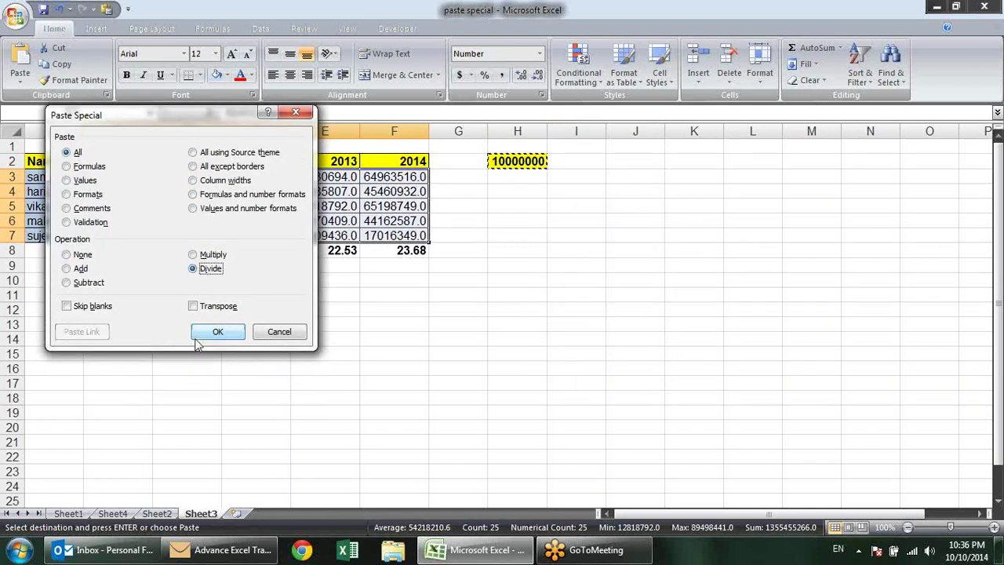
{"action": "left_click", "coordinate": [213, 331]}
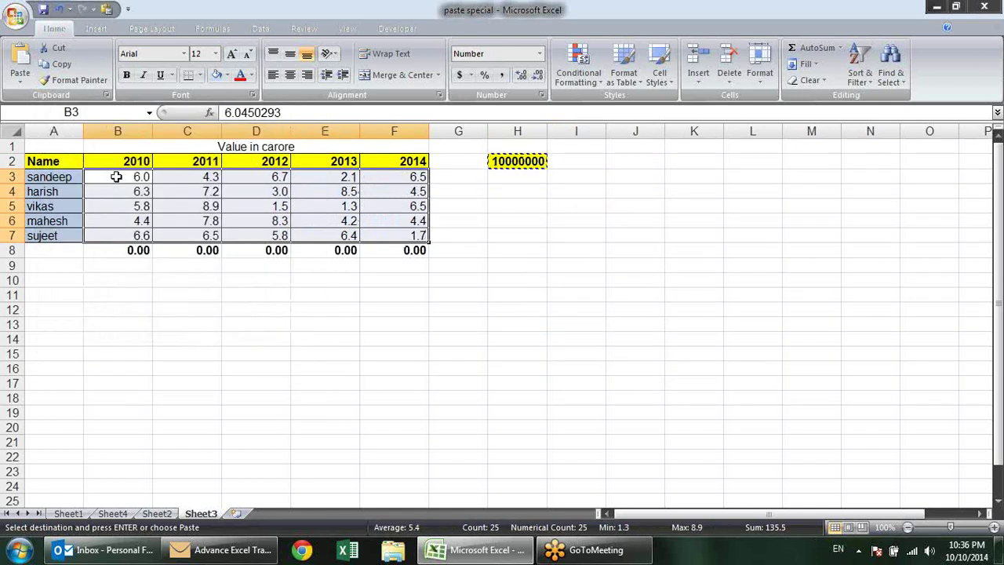
{"action": "left_click", "coordinate": [117, 177]}
{"action": "left_click", "coordinate": [178, 176]}
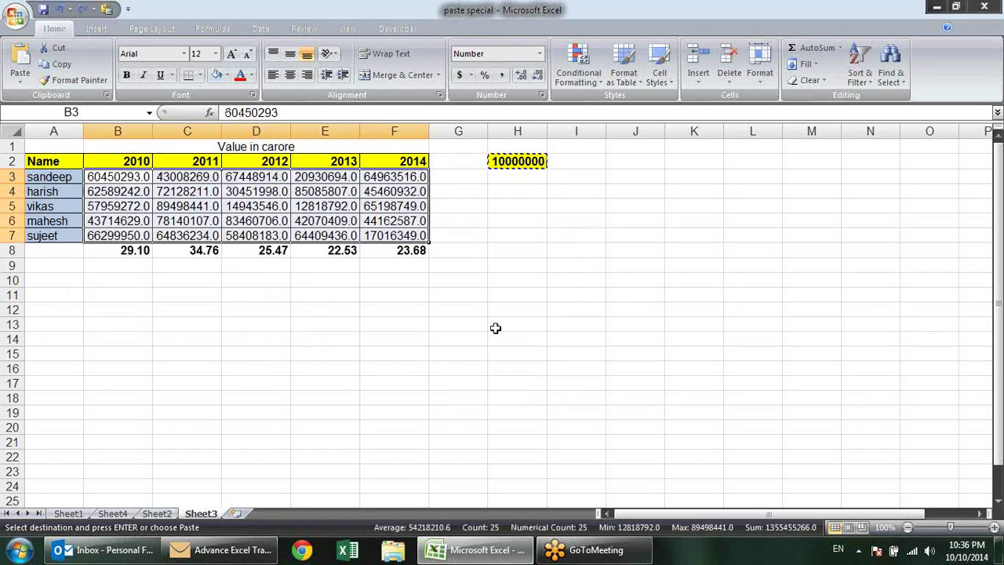
{"action": "left_click", "coordinate": [498, 234]}
Step: Cancel the pending copy and inspect the row 4 values C4 through F4
{"action": "key", "text": "Escape"}
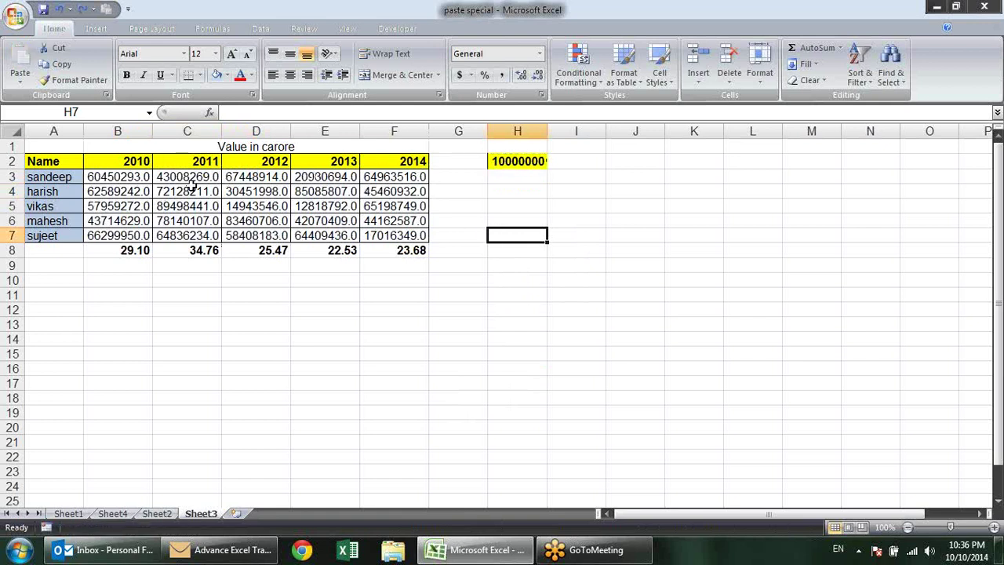
{"action": "left_click", "coordinate": [190, 189]}
{"action": "left_click", "coordinate": [274, 191]}
{"action": "left_click", "coordinate": [317, 191]}
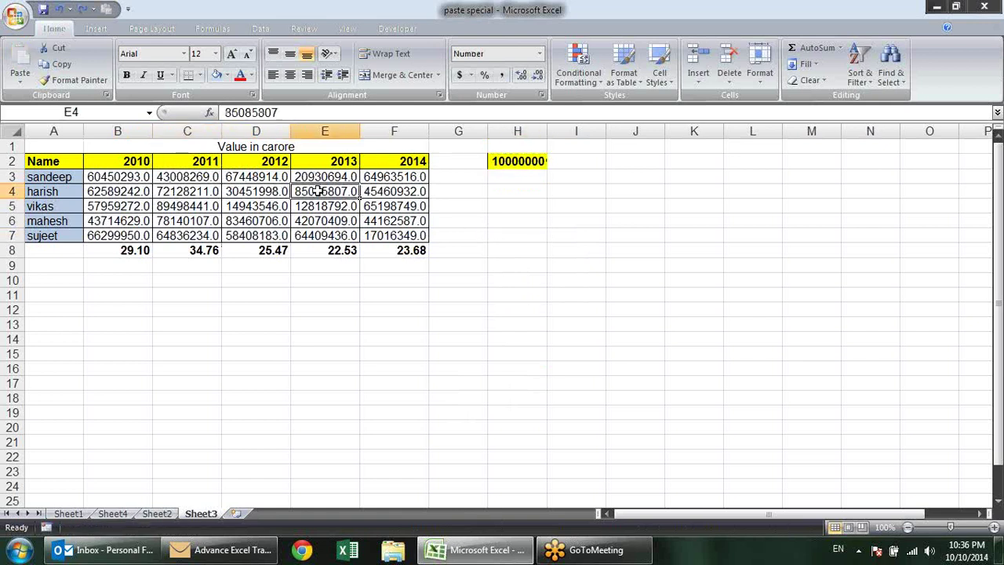
{"action": "left_click", "coordinate": [378, 190]}
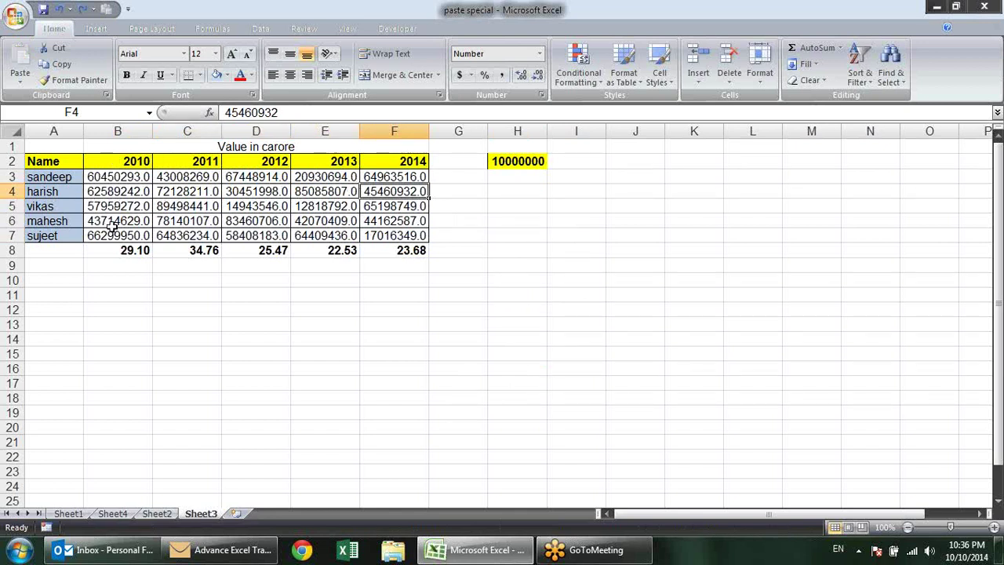
Step: Enter =SUM(B3:B7) in B8, fill it across to F8, and auto-fit columns B–F
{"action": "left_click", "coordinate": [110, 249]}
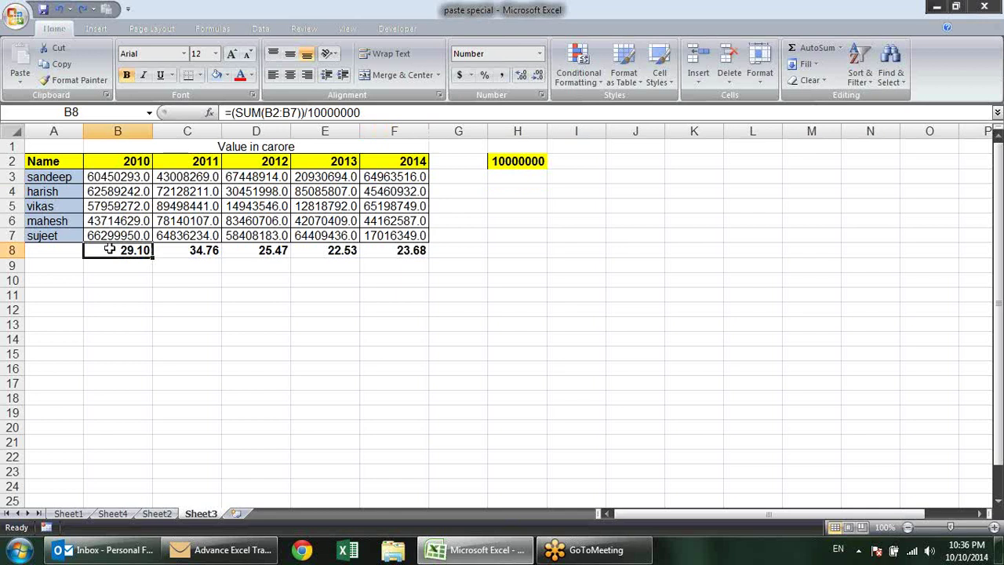
{"action": "key", "text": "alt+equal"}
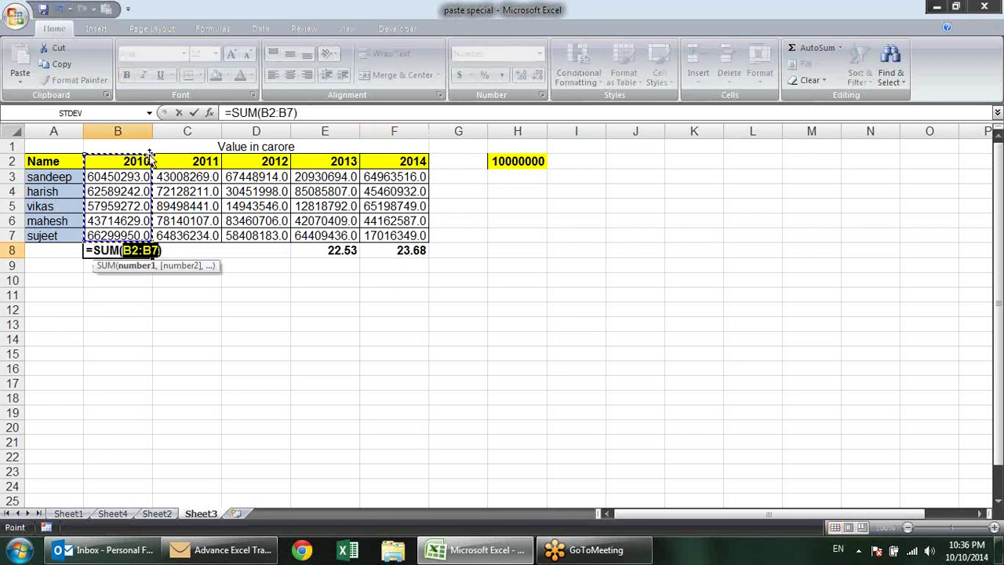
{"action": "left_click", "coordinate": [139, 157]}
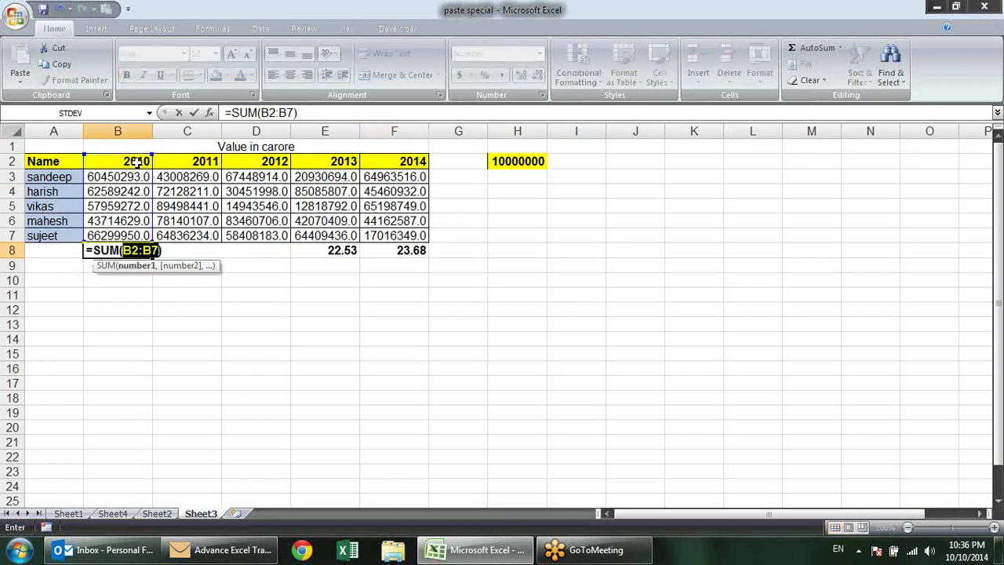
{"action": "left_click_drag", "start_coordinate": [152, 156], "coordinate": [148, 179]}
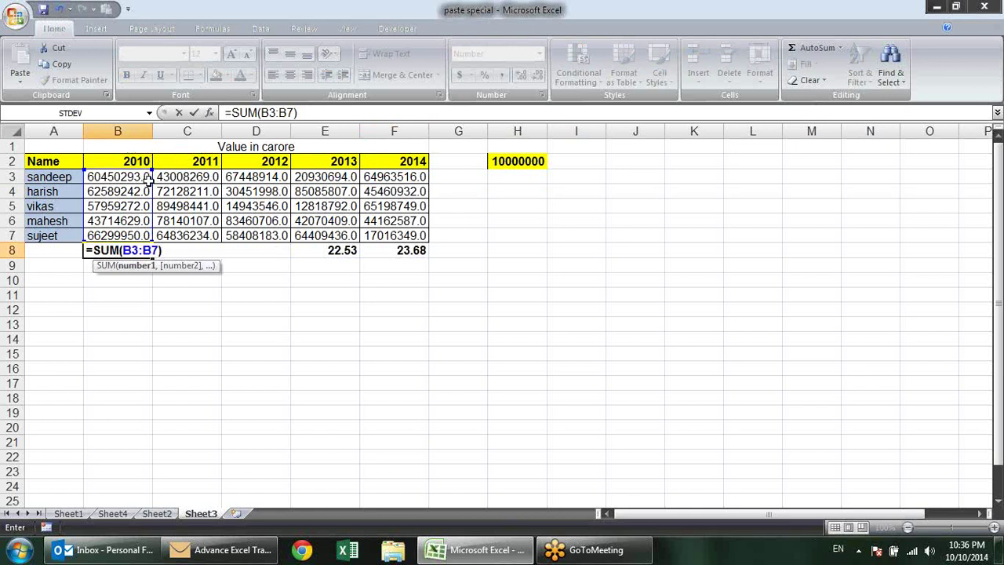
{"action": "key", "text": "Return"}
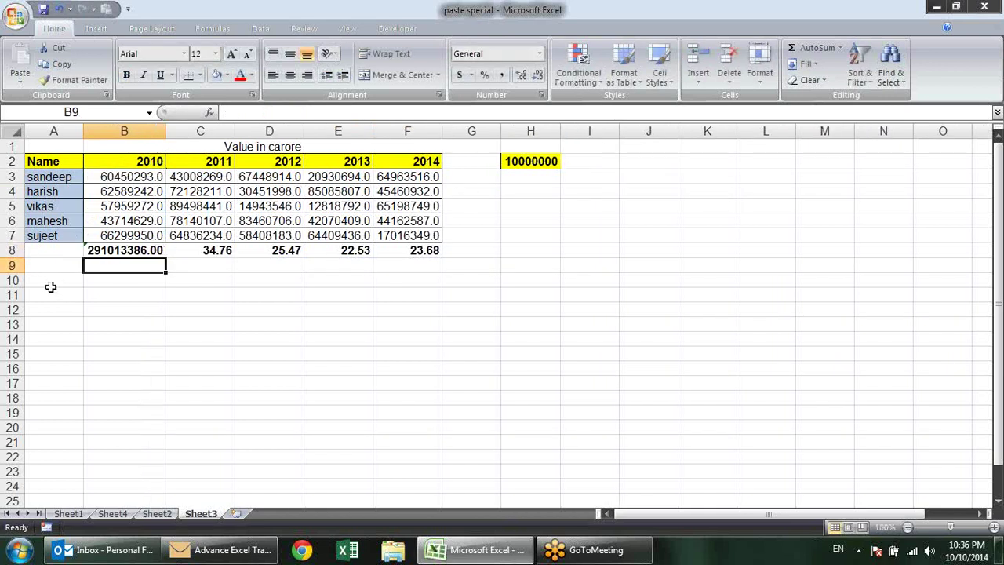
{"action": "left_click", "coordinate": [107, 250]}
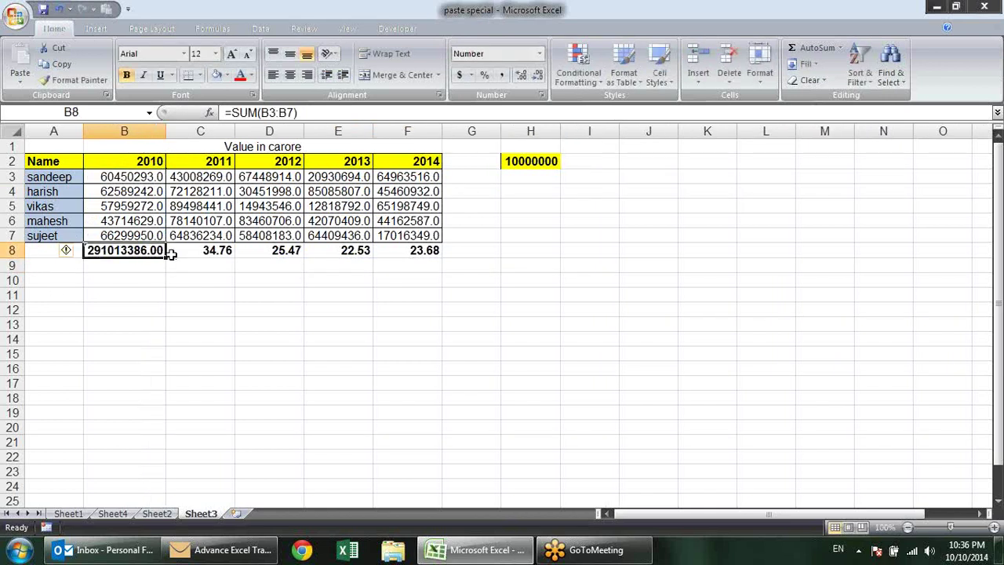
{"action": "left_click_drag", "start_coordinate": [164, 256], "coordinate": [423, 274]}
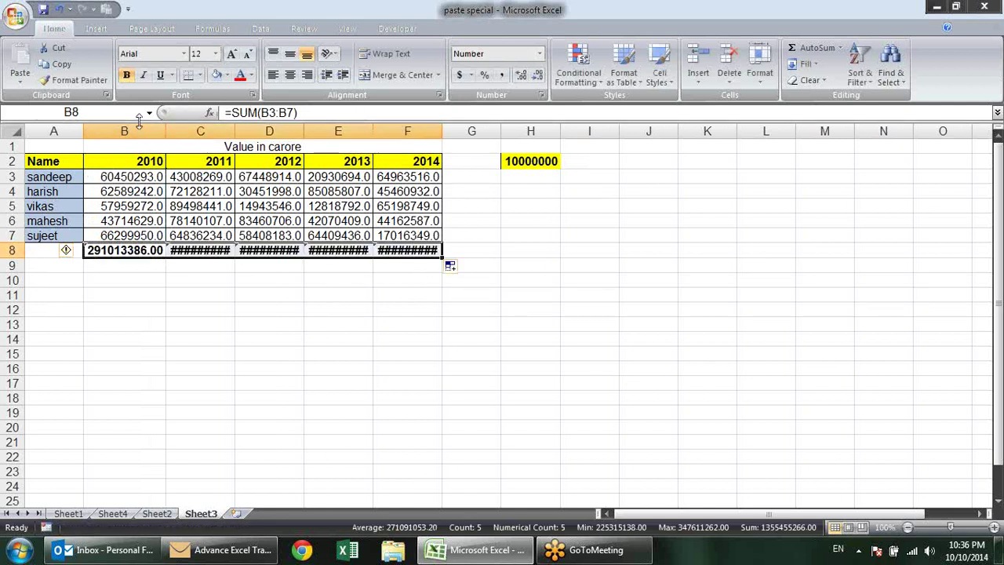
{"action": "mouse_move", "coordinate": [134, 131]}
{"action": "left_mouse_down"}
{"action": "mouse_move", "coordinate": [292, 110]}
{"action": "mouse_move", "coordinate": [424, 131]}
{"action": "left_mouse_up"}
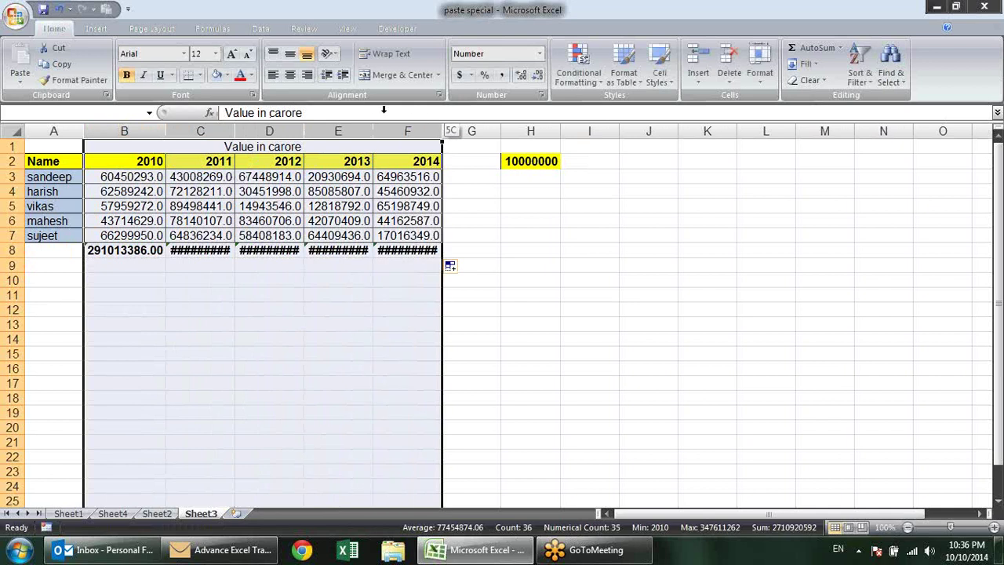
{"action": "double_click", "coordinate": [441, 131]}
{"action": "left_click", "coordinate": [514, 283]}
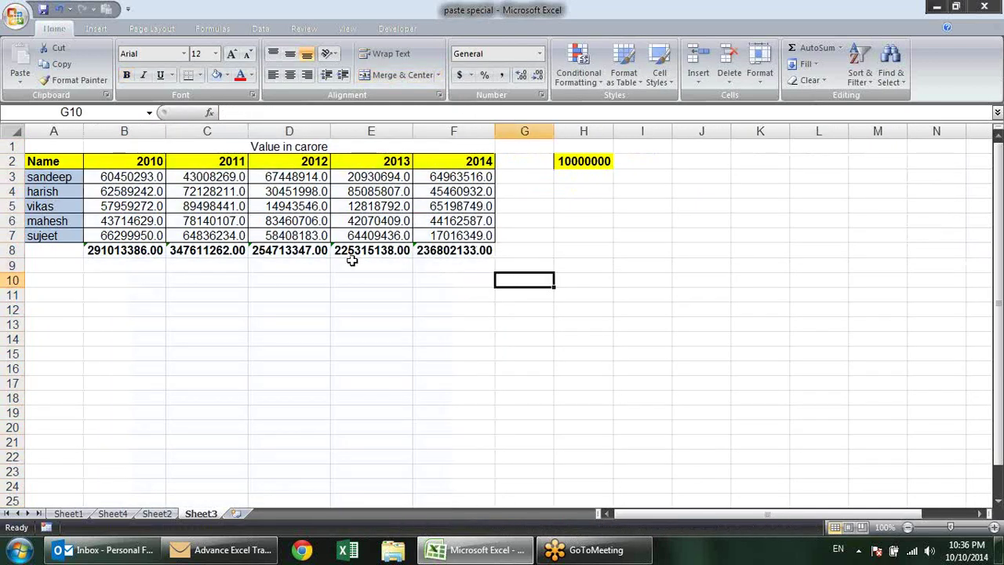
Step: Review the B8 total formula, undo an accidental move, and select the 10000000 in H2
{"action": "left_click", "coordinate": [141, 247]}
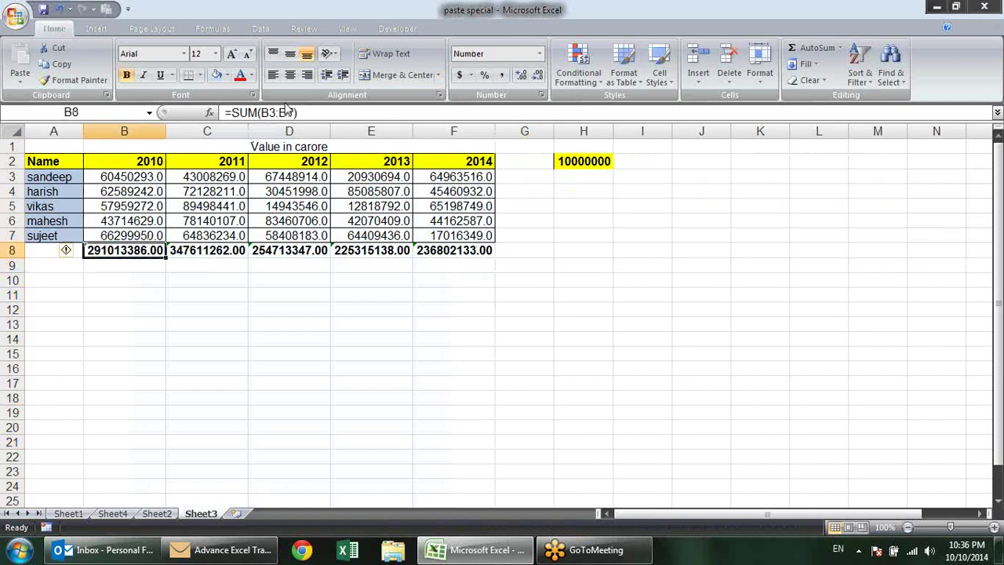
{"action": "left_click", "coordinate": [155, 188]}
{"action": "left_click", "coordinate": [136, 261]}
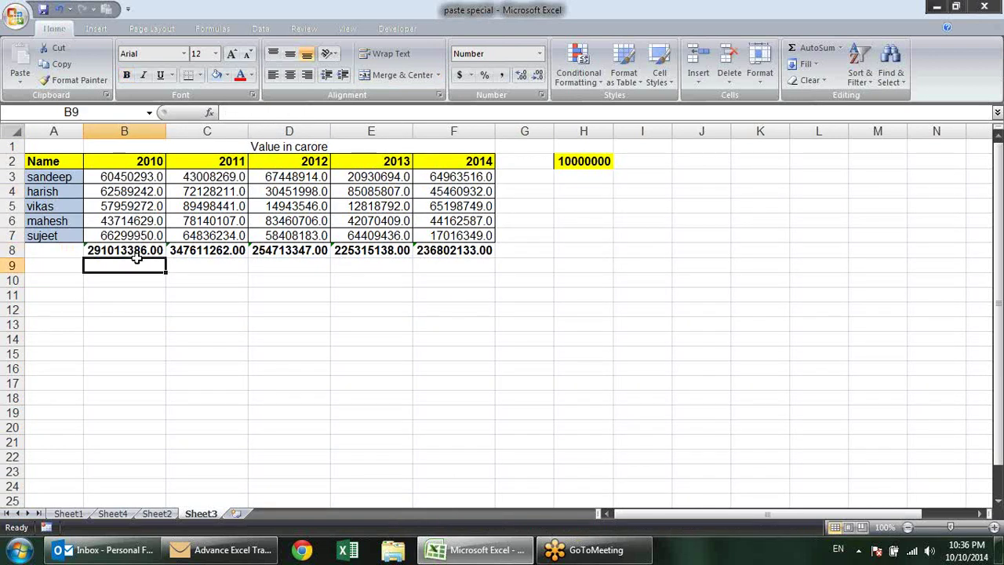
{"action": "left_click", "coordinate": [154, 249]}
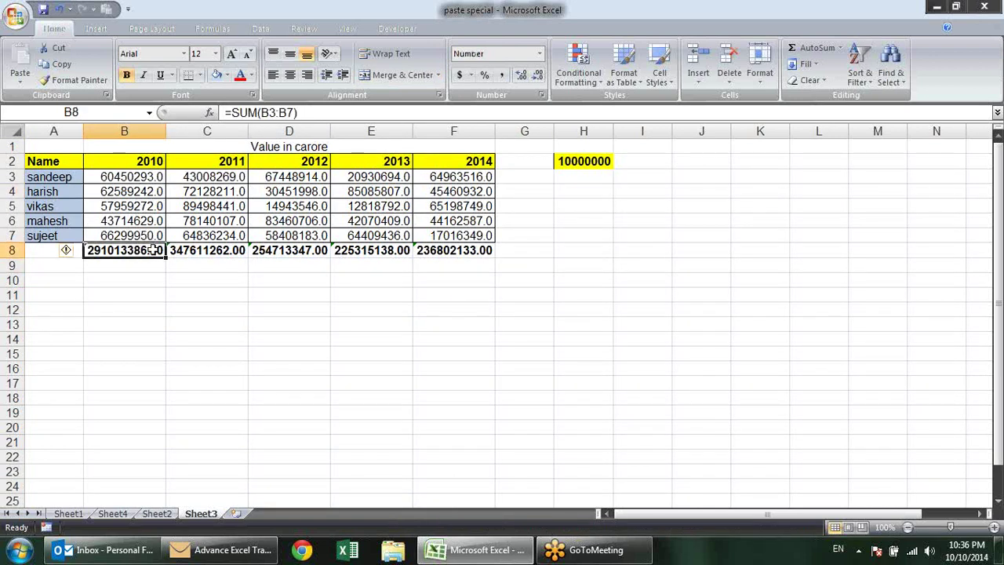
{"action": "left_click", "coordinate": [306, 112]}
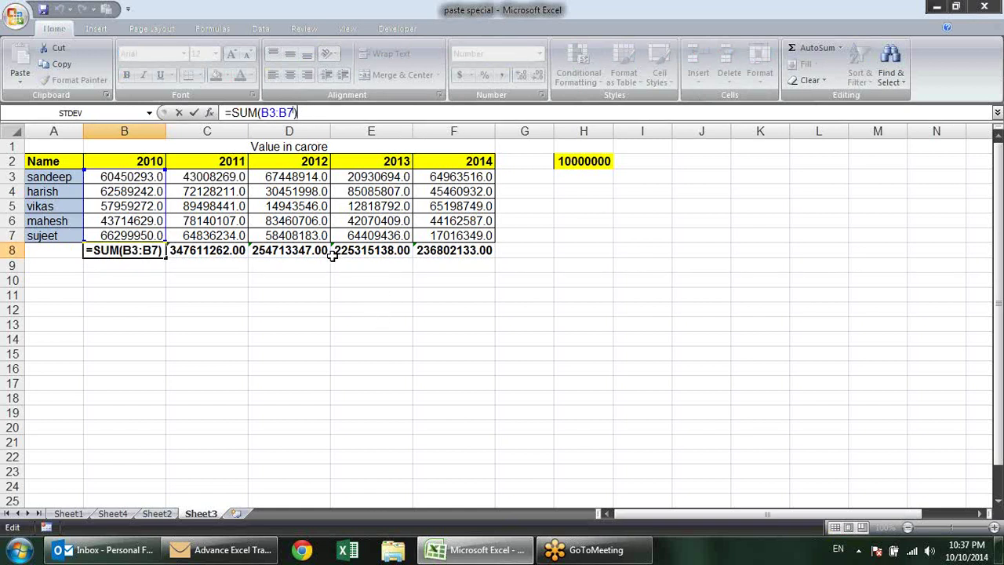
{"action": "key", "text": "Escape"}
{"action": "left_click_drag", "start_coordinate": [141, 247], "coordinate": [330, 263]}
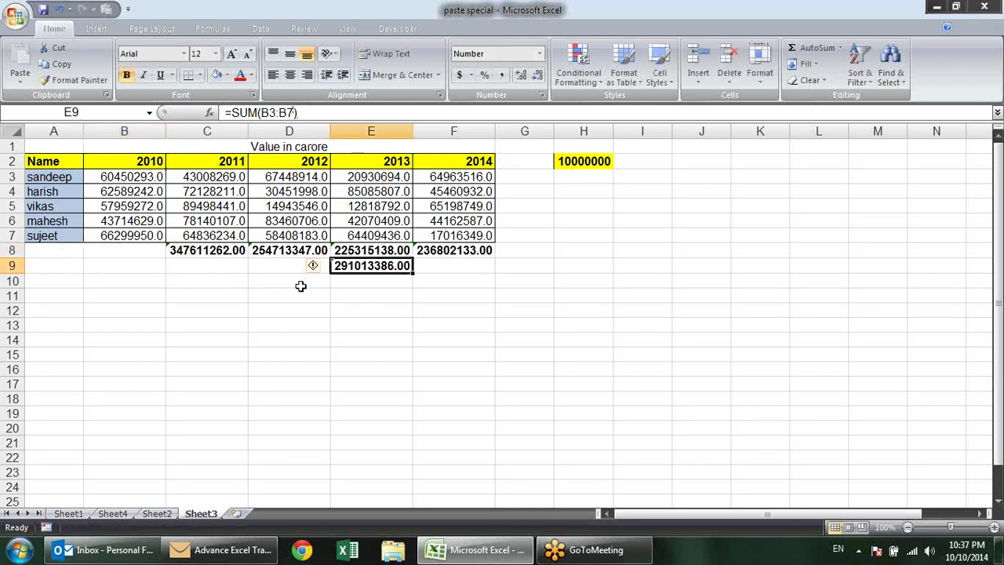
{"action": "key", "text": "ctrl+z"}
{"action": "left_click", "coordinate": [337, 308]}
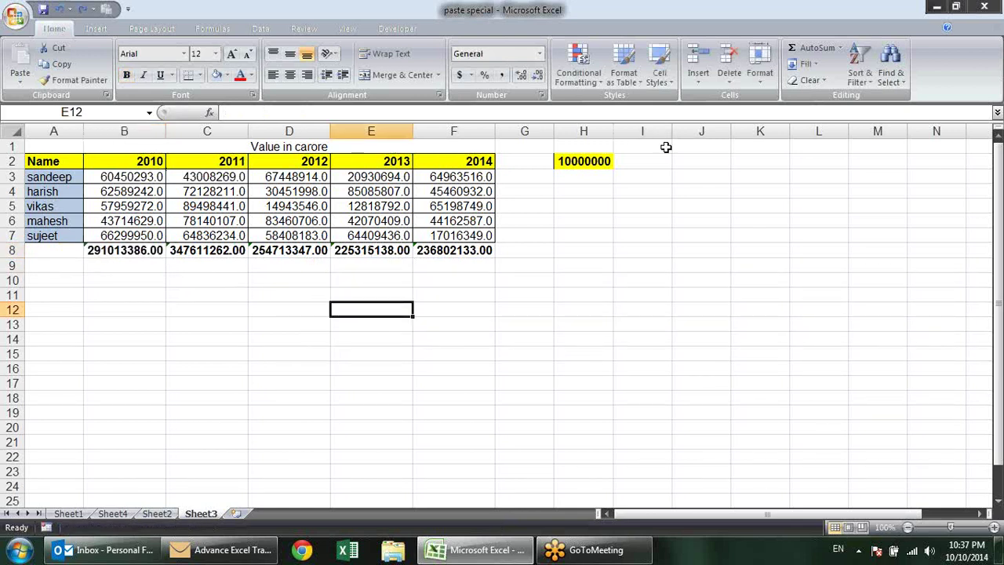
{"action": "left_click", "coordinate": [560, 161]}
Step: Copy 10000000 and Paste Special Divide the row 8 totals B8:F8 by it
{"action": "key", "text": "ctrl+c"}
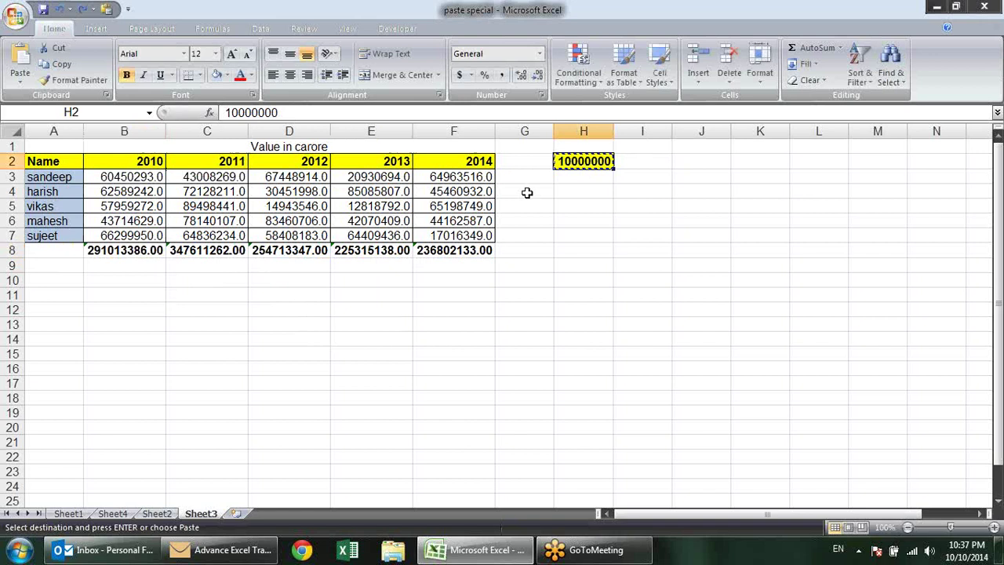
{"action": "mouse_move", "coordinate": [141, 250]}
{"action": "left_mouse_down"}
{"action": "mouse_move", "coordinate": [268, 262]}
{"action": "mouse_move", "coordinate": [459, 253]}
{"action": "left_mouse_up"}
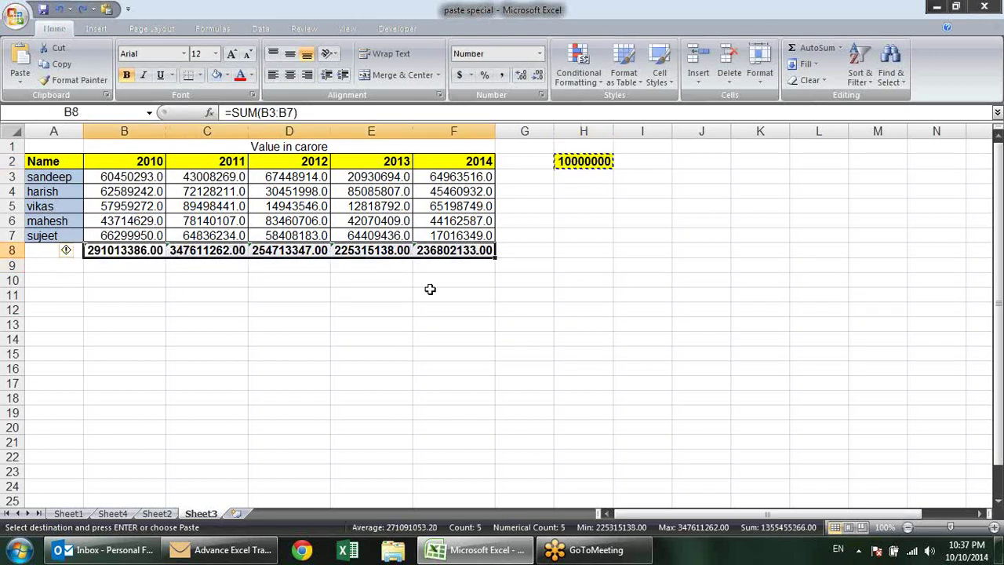
{"action": "key", "text": "alt+e"}
{"action": "key", "text": "s"}
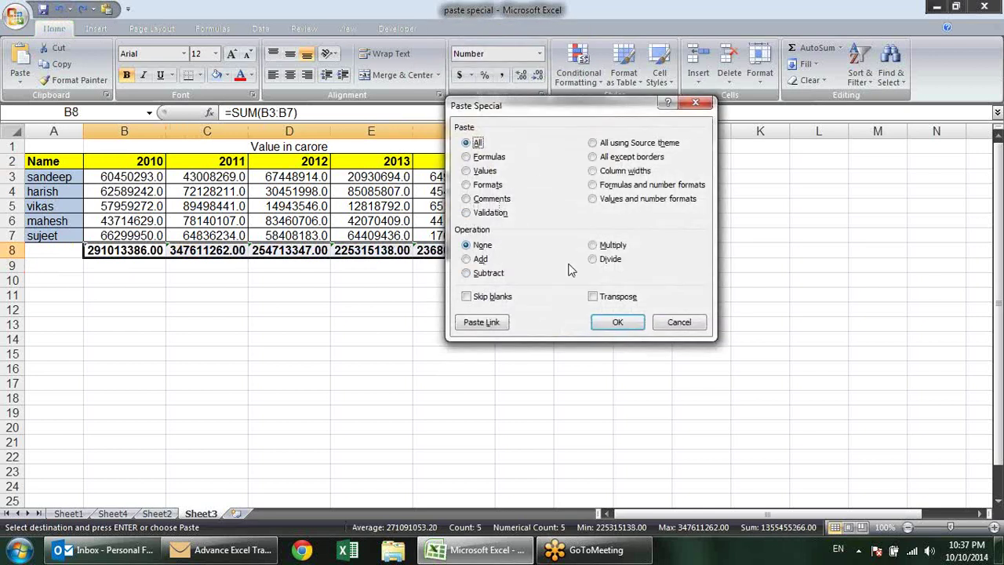
{"action": "left_click", "coordinate": [604, 261]}
{"action": "left_click", "coordinate": [634, 323]}
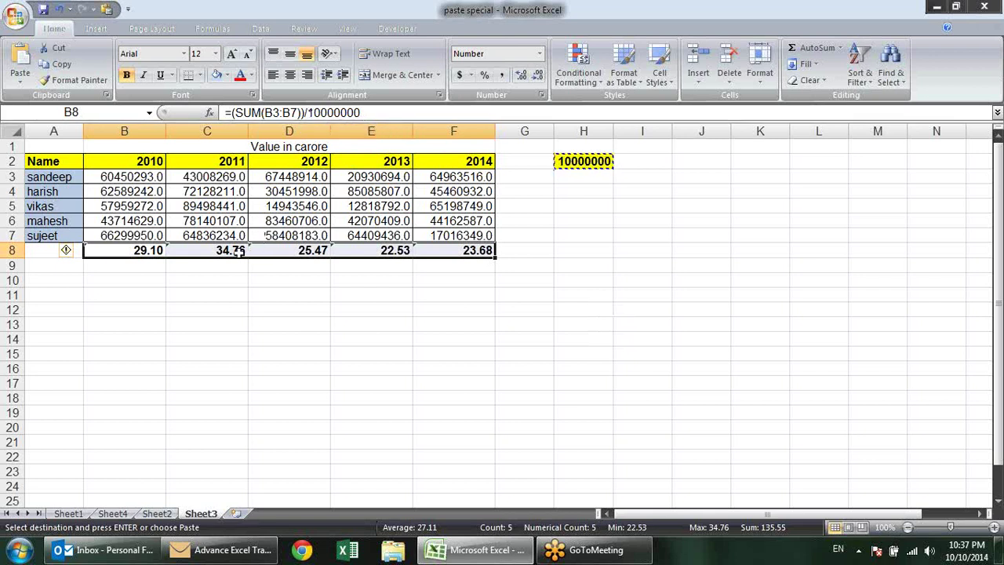
Step: Check the new divided total formulas in C8 through F8
{"action": "left_click", "coordinate": [234, 249]}
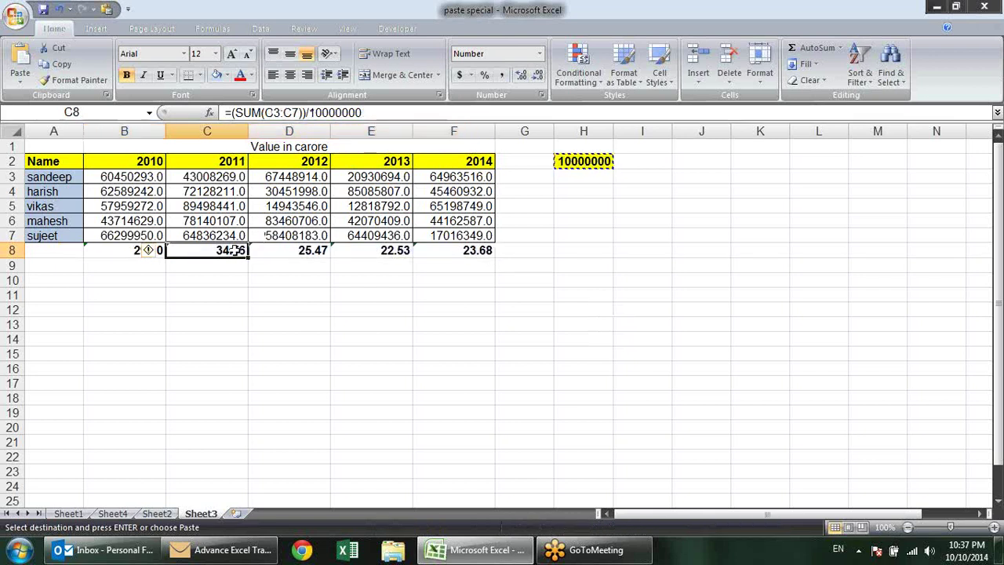
{"action": "left_click", "coordinate": [297, 249]}
{"action": "left_click", "coordinate": [391, 251]}
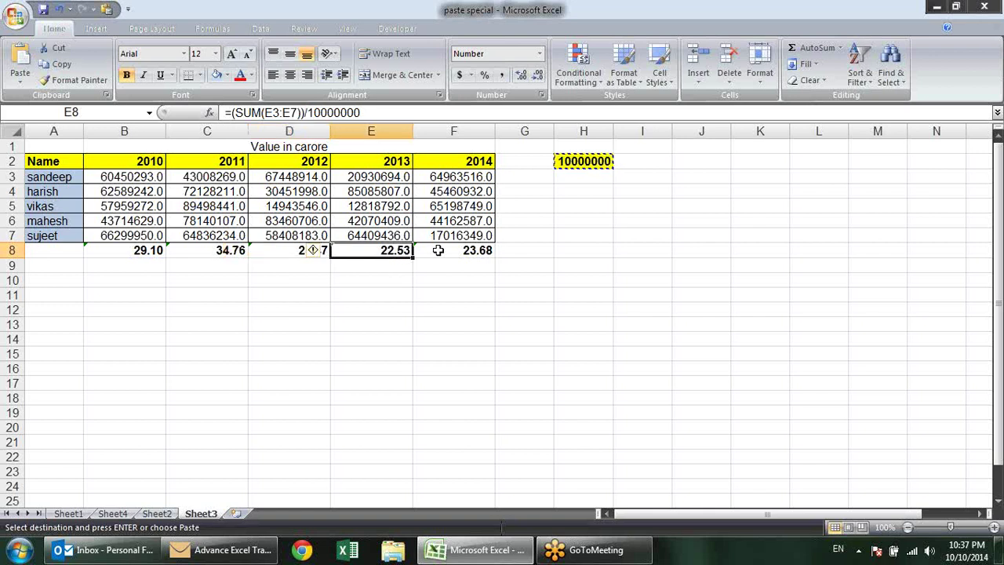
{"action": "left_click", "coordinate": [437, 250]}
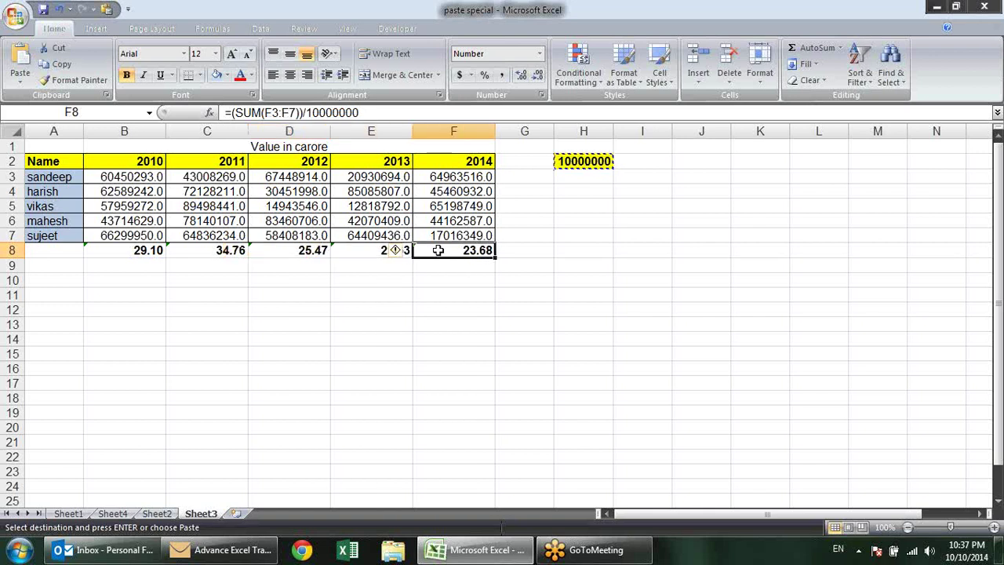
{"action": "left_click", "coordinate": [359, 378]}
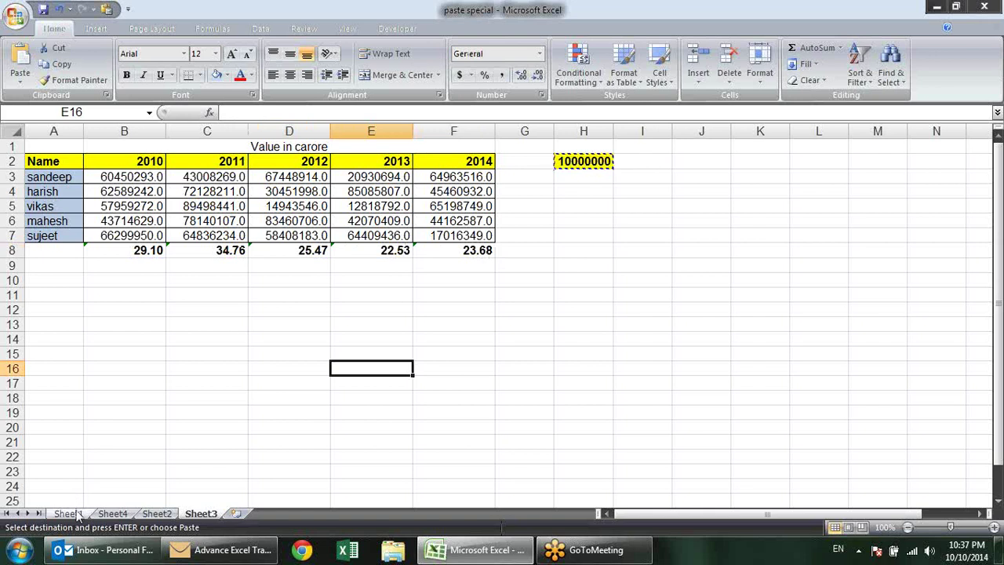
Step: On Sheet1, cancel the old copy and copy the second Date/Name/Sales table
{"action": "left_click", "coordinate": [69, 514]}
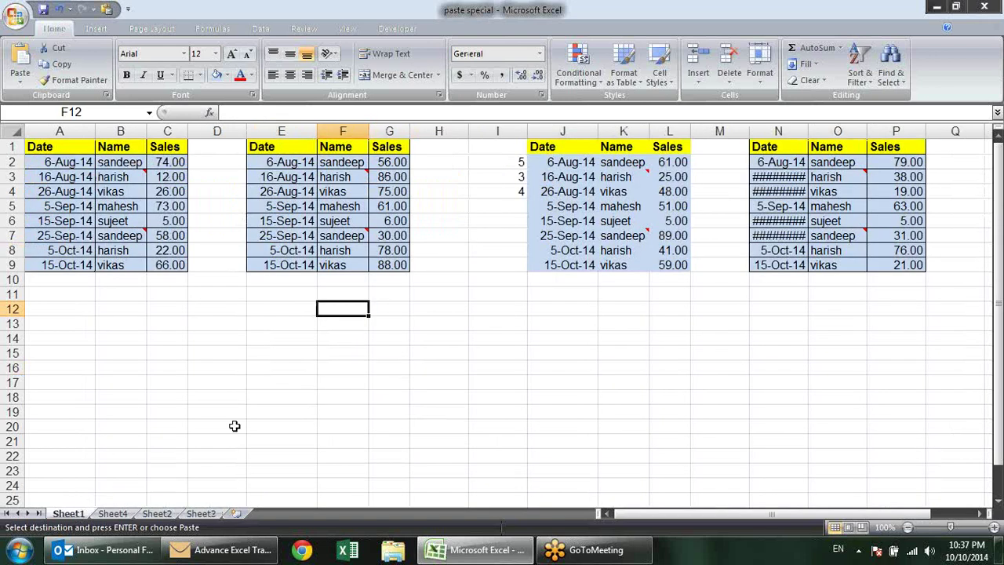
{"action": "left_click", "coordinate": [470, 324]}
{"action": "key", "text": "Escape"}
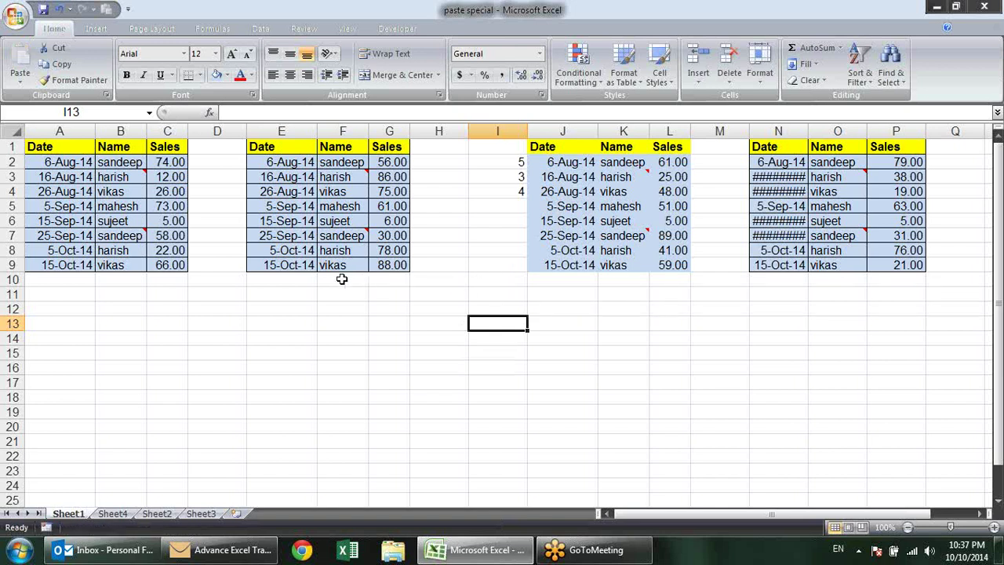
{"action": "mouse_move", "coordinate": [291, 152]}
{"action": "left_mouse_down"}
{"action": "mouse_move", "coordinate": [329, 162]}
{"action": "mouse_move", "coordinate": [382, 277]}
{"action": "mouse_move", "coordinate": [383, 268]}
{"action": "left_mouse_up"}
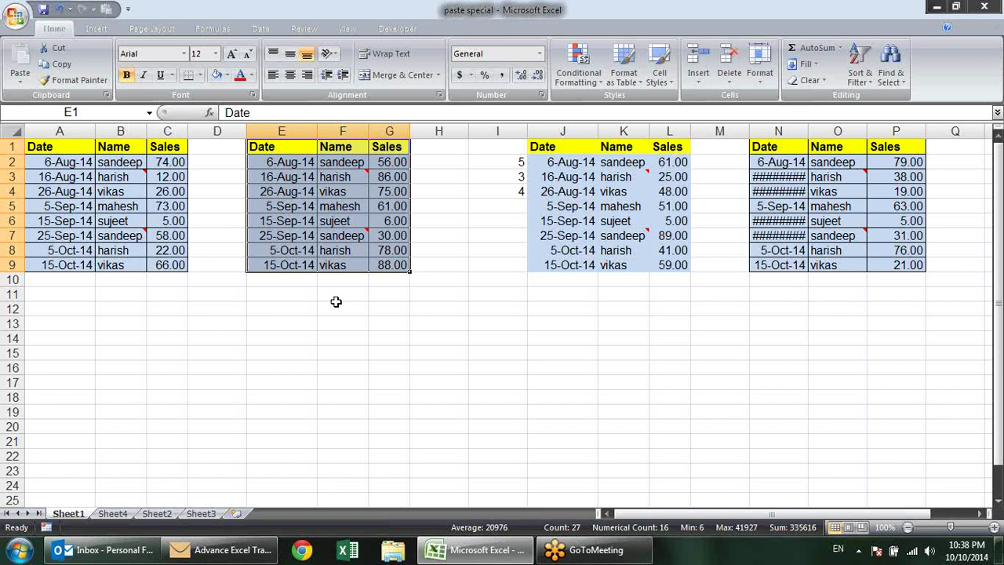
{"action": "key", "text": "ctrl+c"}
Step: Paste the copied table transposed at G13 via Paste Special
{"action": "left_click", "coordinate": [379, 323]}
{"action": "key", "text": "alt"}
{"action": "key", "text": "h"}
{"action": "key", "text": "v"}
{"action": "key", "text": "s"}
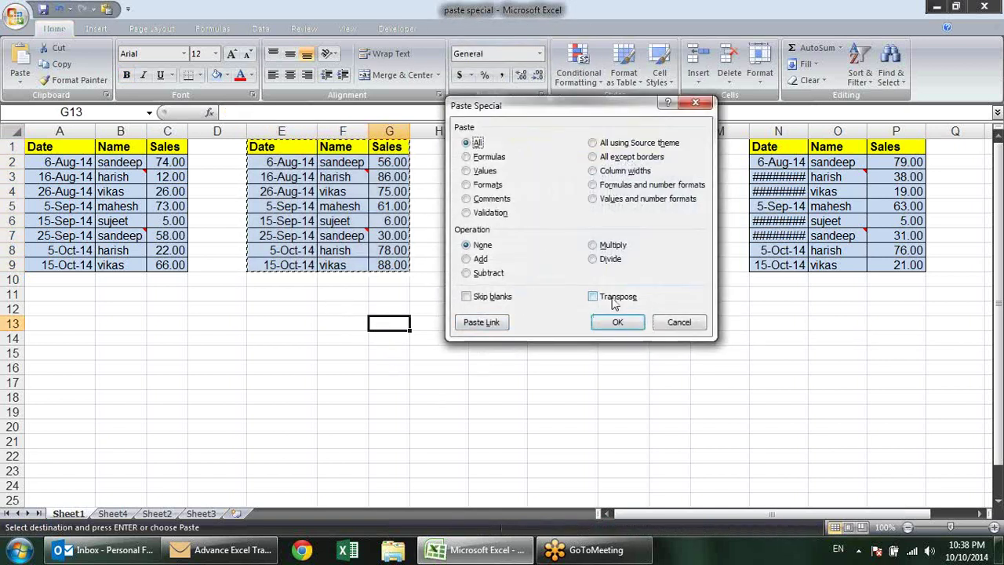
{"action": "left_click", "coordinate": [614, 298]}
{"action": "left_click", "coordinate": [615, 323]}
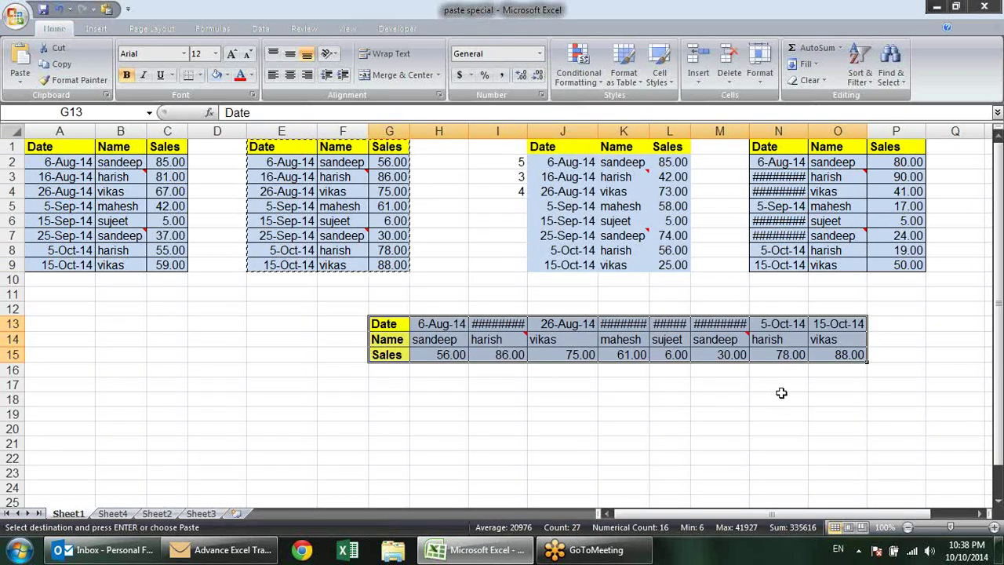
Step: Clear the transposed table's formatting and delete its contents
{"action": "key", "text": "Escape"}
{"action": "key", "text": "alt+e"}
{"action": "key", "text": "a"}
{"action": "key", "text": "f"}
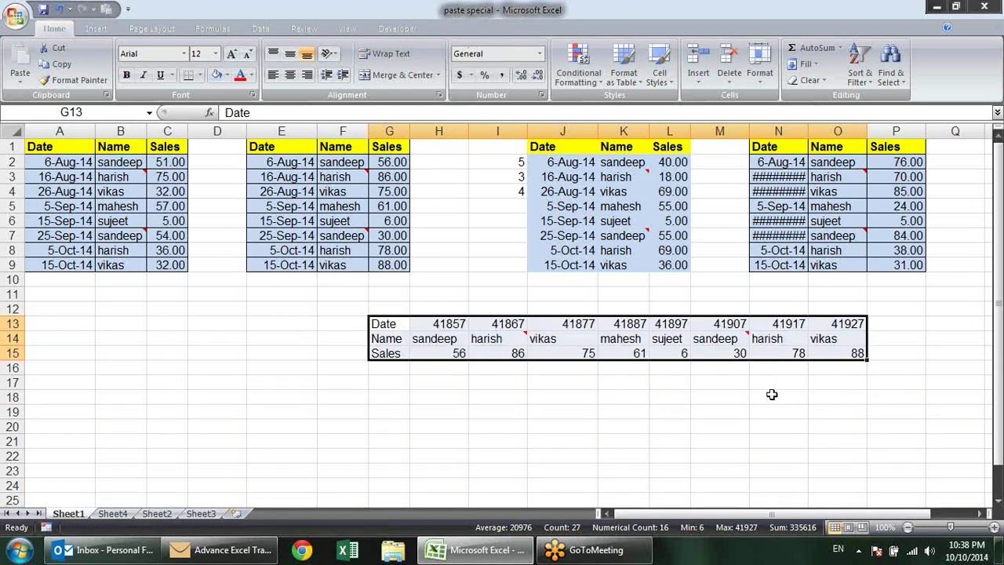
{"action": "key", "text": "Delete"}
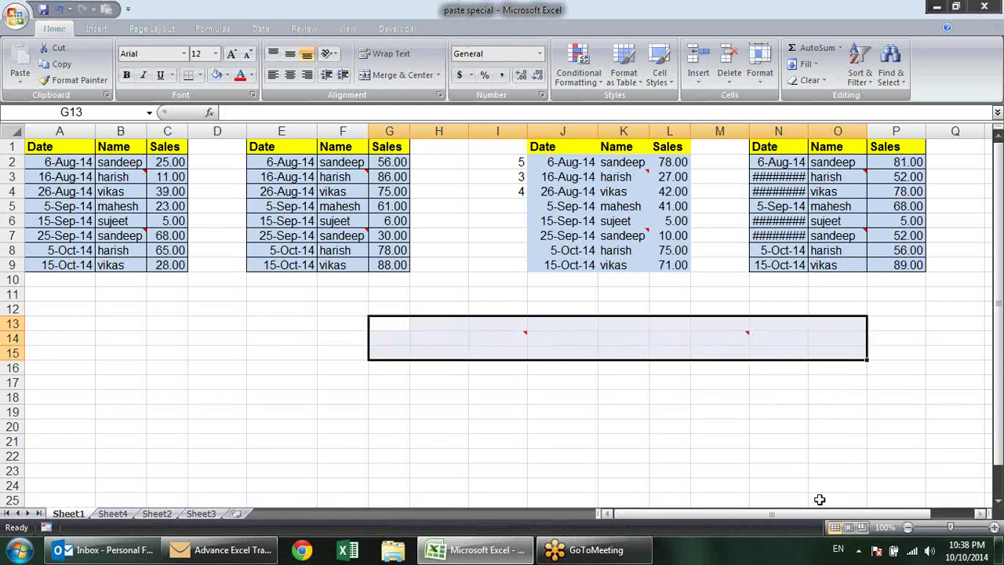
Step: Select columns E through Q and start deleting them
{"action": "left_click", "coordinate": [702, 406]}
{"action": "mouse_move", "coordinate": [306, 131]}
{"action": "left_mouse_down"}
{"action": "mouse_move", "coordinate": [951, 224]}
{"action": "mouse_move", "coordinate": [943, 218]}
{"action": "left_mouse_up"}
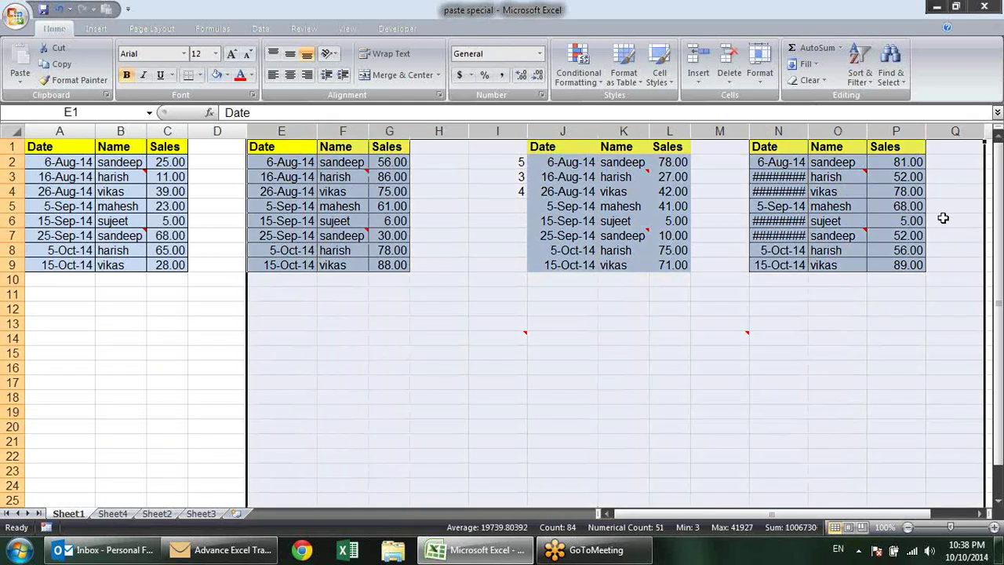
{"action": "key", "text": "alt+e"}
Step: Finish deleting columns E:Q and enter =A1 in cell E1
{"action": "key", "text": "d"}
{"action": "left_click", "coordinate": [424, 195]}
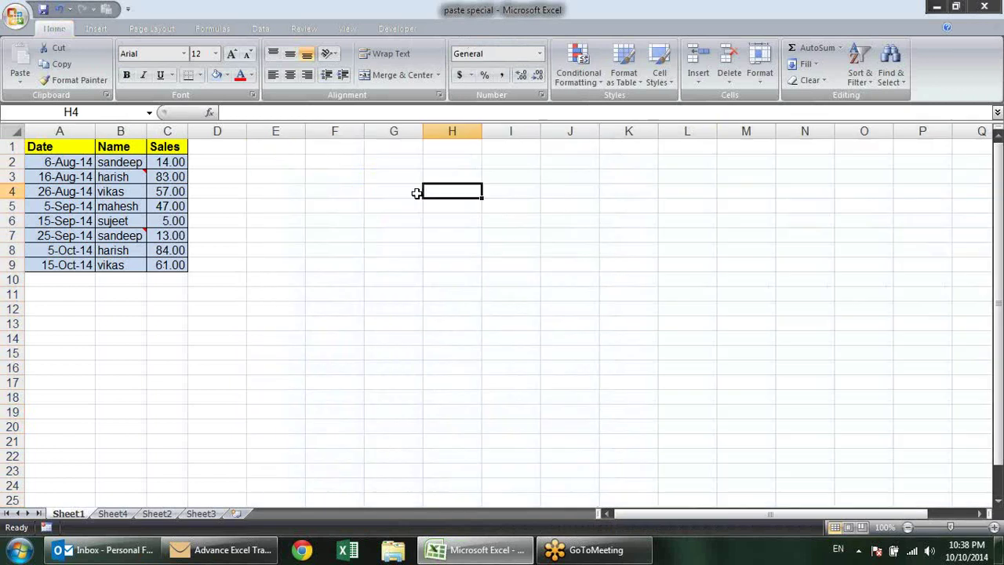
{"action": "left_click", "coordinate": [296, 146]}
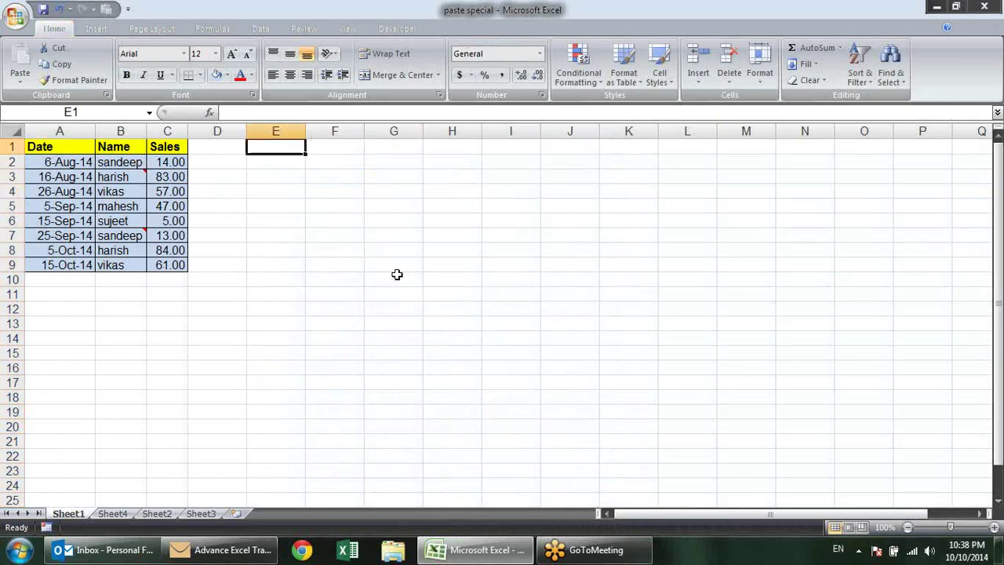
{"action": "type", "text": "="}
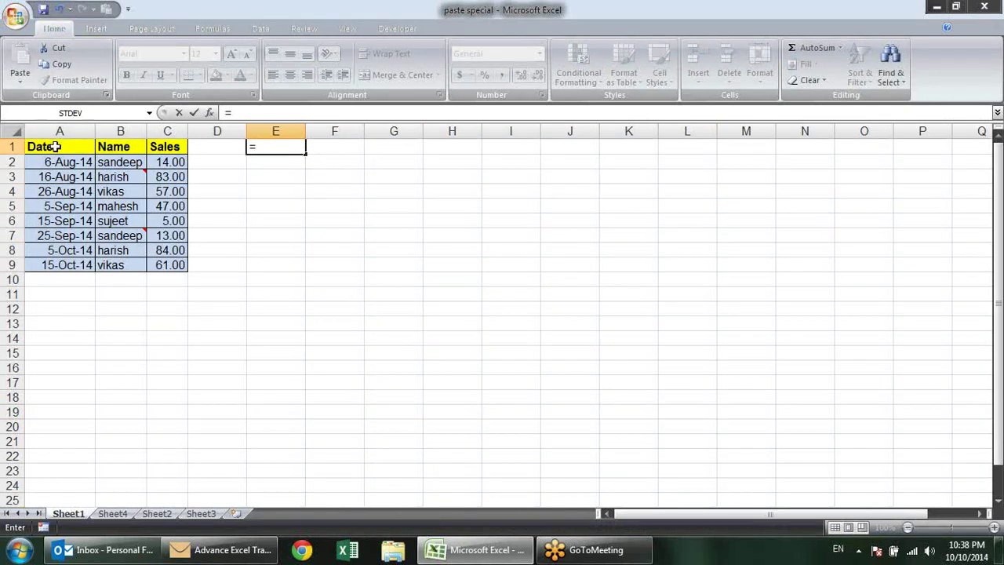
{"action": "left_click_drag", "start_coordinate": [56, 146], "coordinate": [63, 146]}
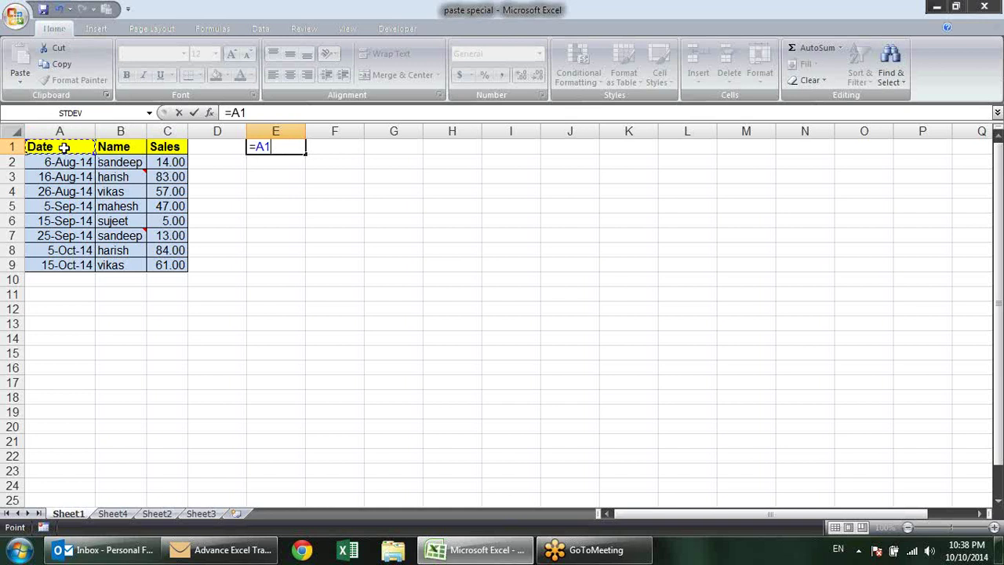
{"action": "key", "text": "Return"}
Step: Fill the =A1 link across and down to build a linked copy of the table
{"action": "left_click", "coordinate": [287, 146]}
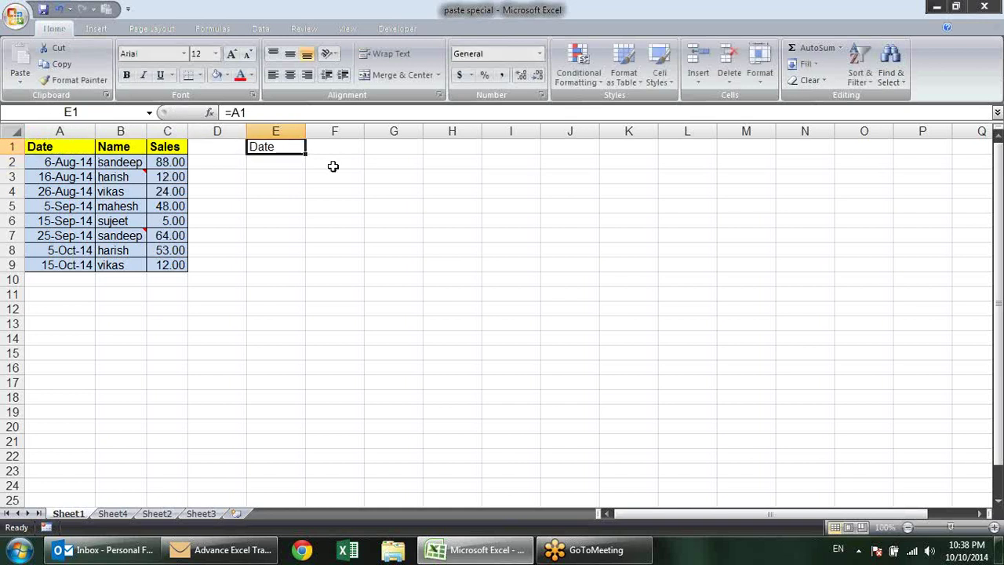
{"action": "mouse_move", "coordinate": [307, 153]}
{"action": "left_mouse_down"}
{"action": "mouse_move", "coordinate": [563, 199]}
{"action": "mouse_move", "coordinate": [481, 162]}
{"action": "mouse_move", "coordinate": [401, 310]}
{"action": "mouse_move", "coordinate": [401, 297]}
{"action": "left_mouse_up"}
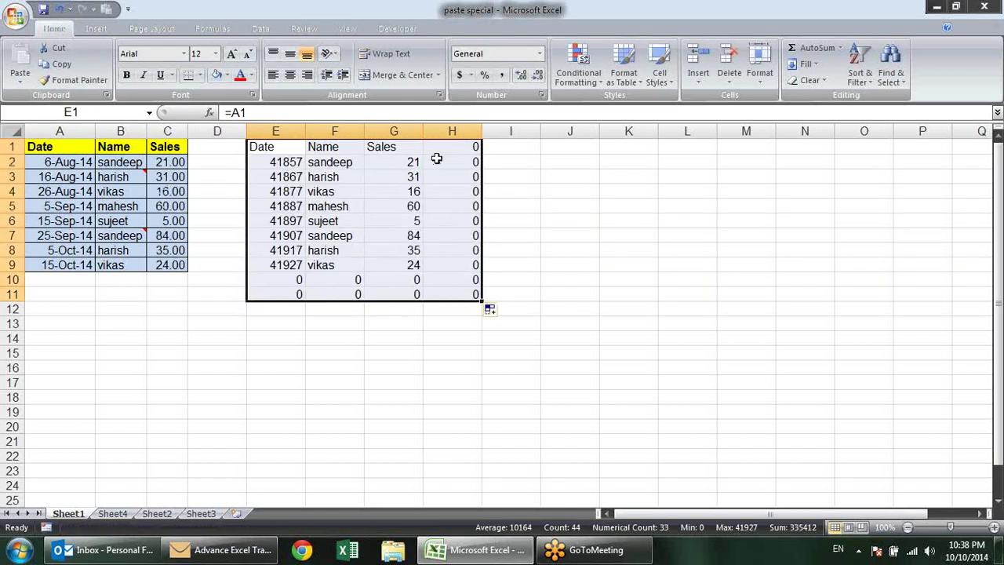
{"action": "left_click", "coordinate": [347, 189]}
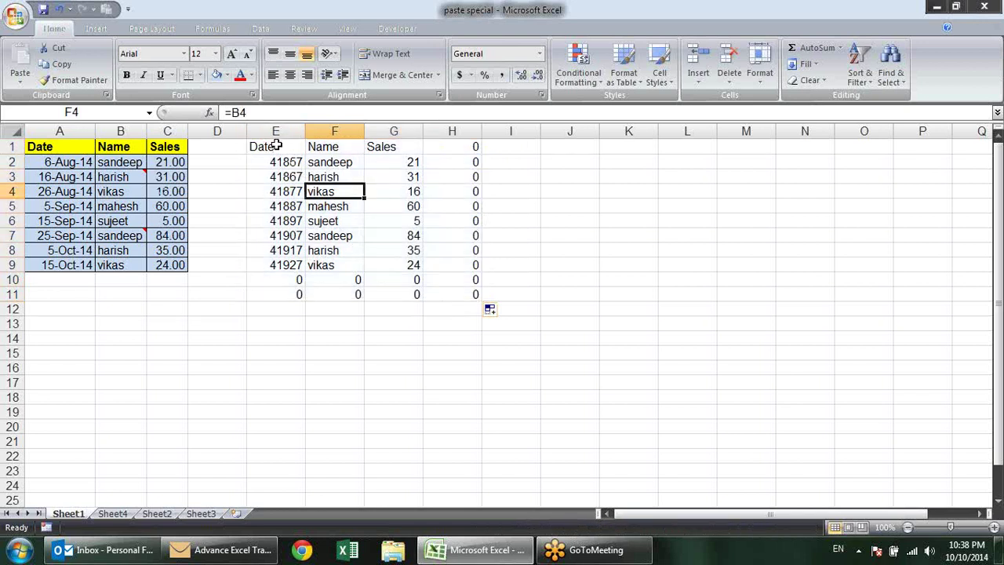
{"action": "left_click_drag", "start_coordinate": [275, 147], "coordinate": [437, 258]}
{"action": "left_click_drag", "start_coordinate": [466, 148], "coordinate": [451, 283]}
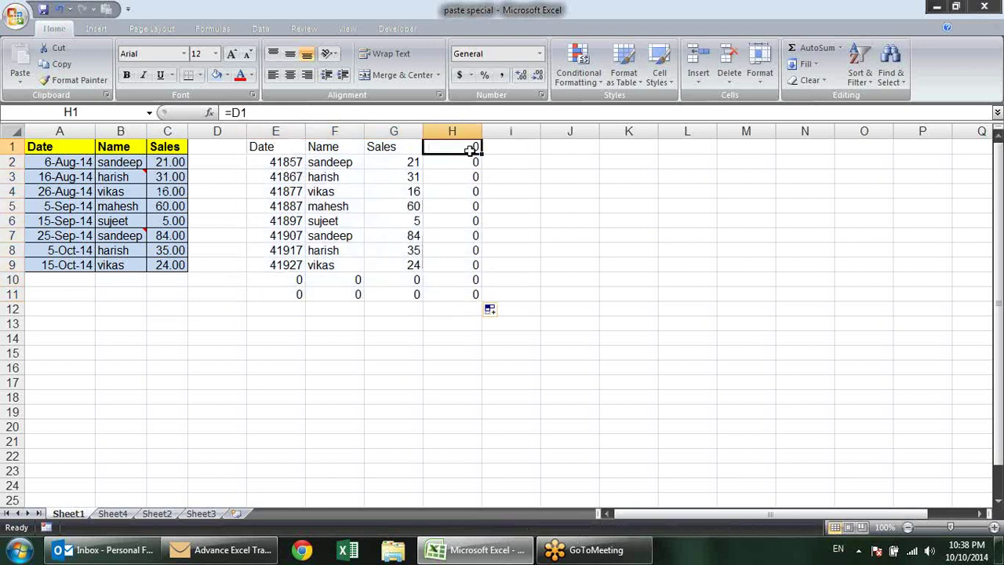
{"action": "left_click_drag", "start_coordinate": [296, 276], "coordinate": [463, 309]}
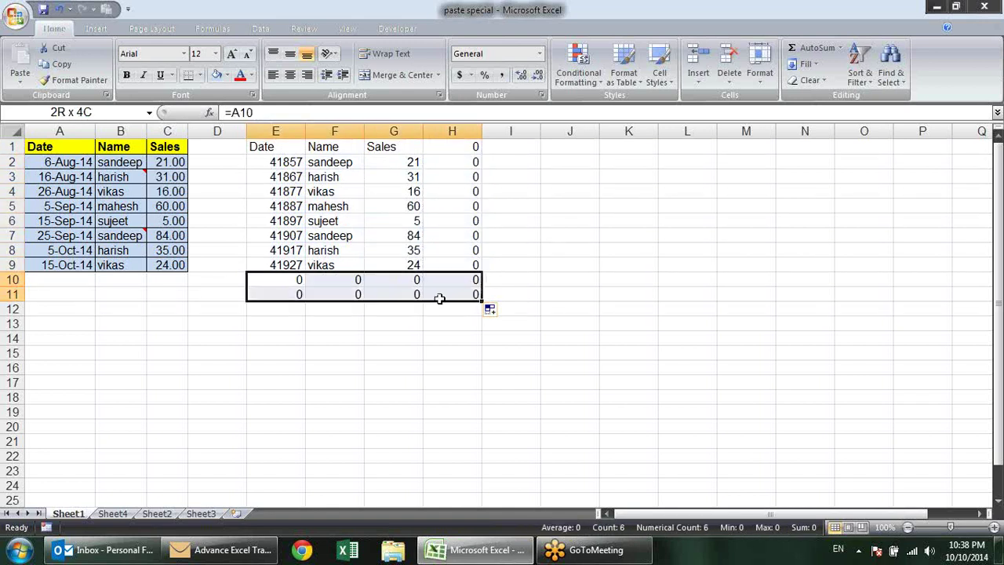
Step: Change B2 from sandeep to Pradeep, confirm F2 reads =B2, and select columns E:H
{"action": "left_click", "coordinate": [143, 173]}
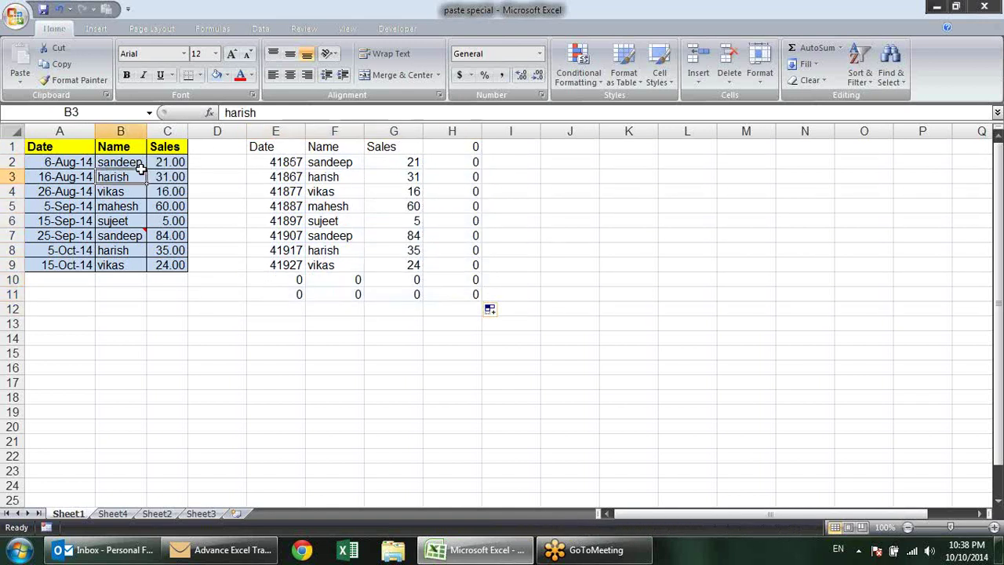
{"action": "left_click", "coordinate": [148, 163]}
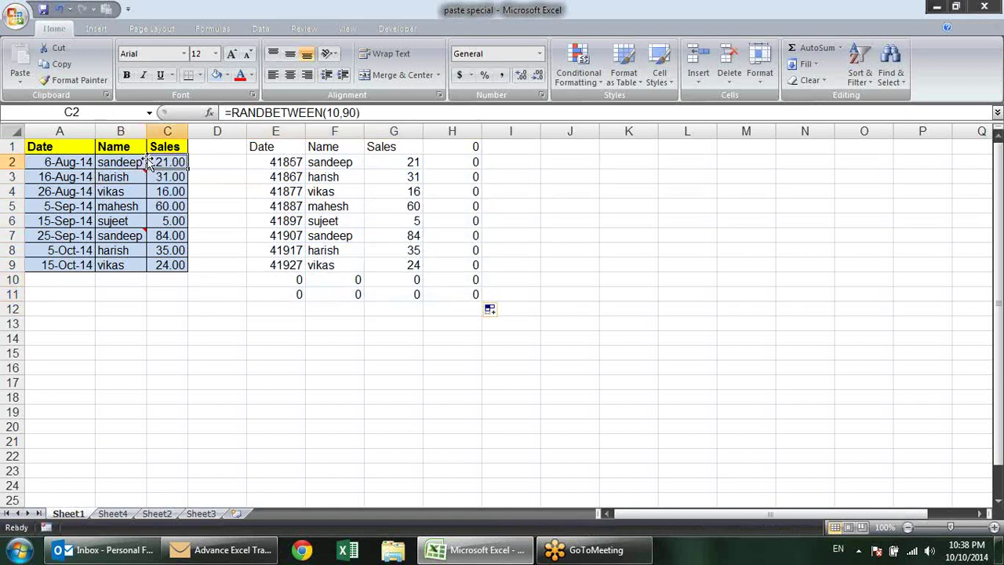
{"action": "type", "text": "pr"}
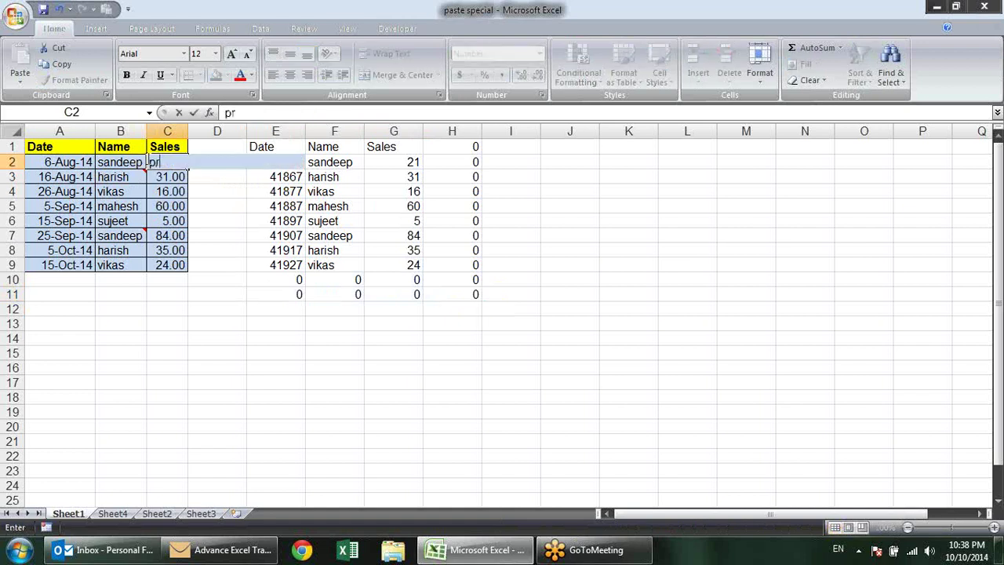
{"action": "key", "text": "Escape"}
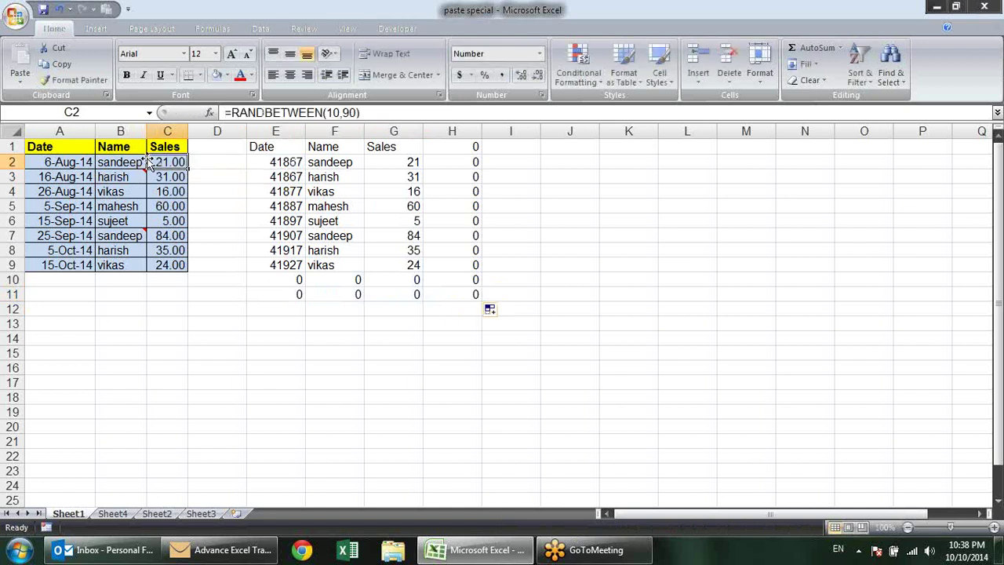
{"action": "left_click", "coordinate": [145, 163]}
{"action": "type", "text": "Pradeep"}
{"action": "key", "text": "Return"}
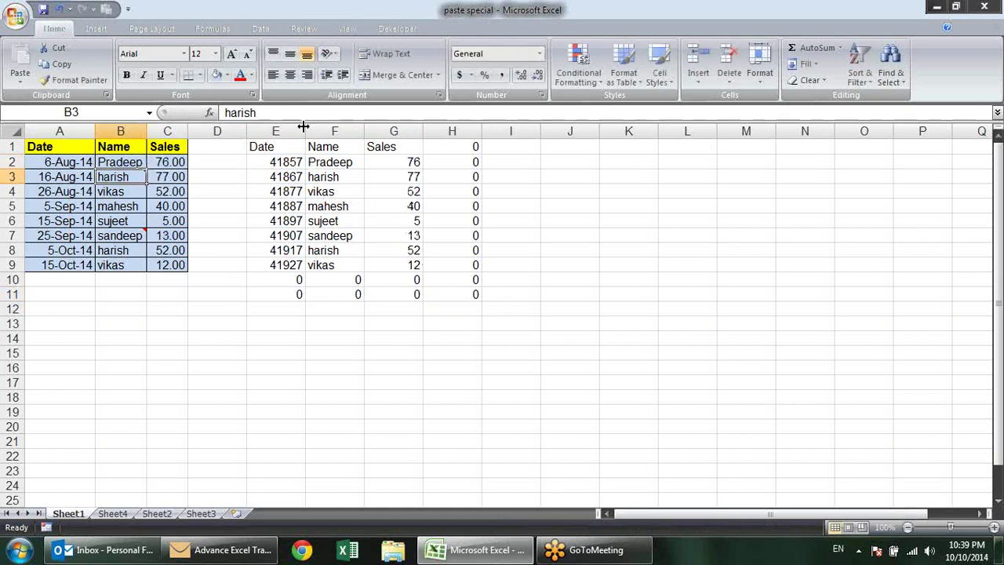
{"action": "left_click", "coordinate": [316, 161]}
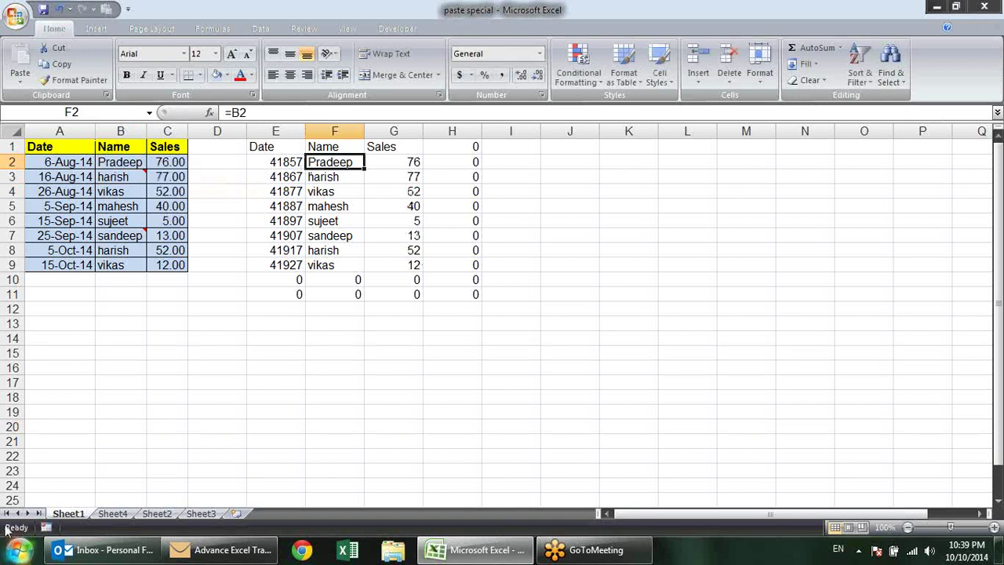
{"action": "left_click_drag", "start_coordinate": [274, 131], "coordinate": [473, 141]}
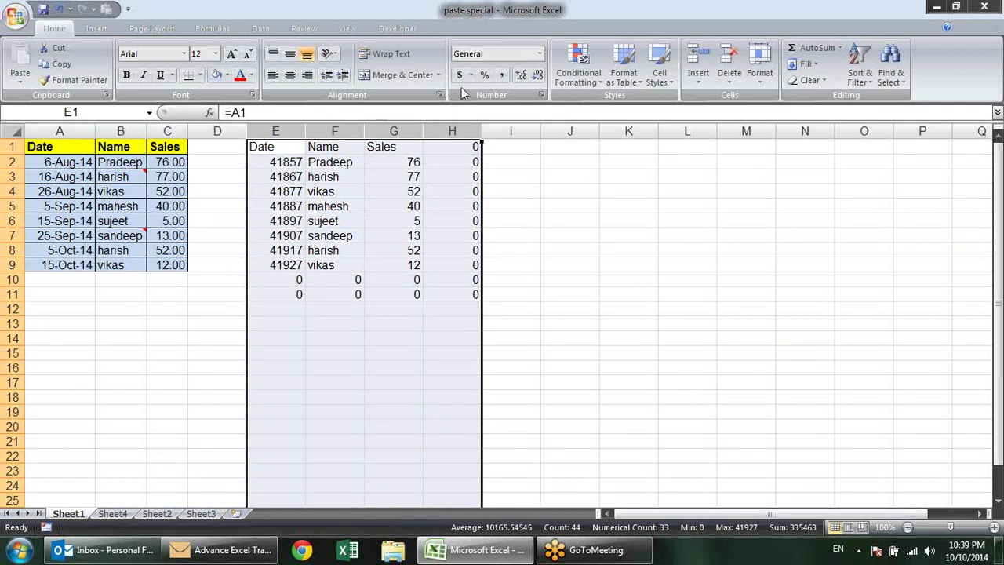
Step: Delete the old linked copy in columns E to H
{"action": "key", "text": "alt+e"}
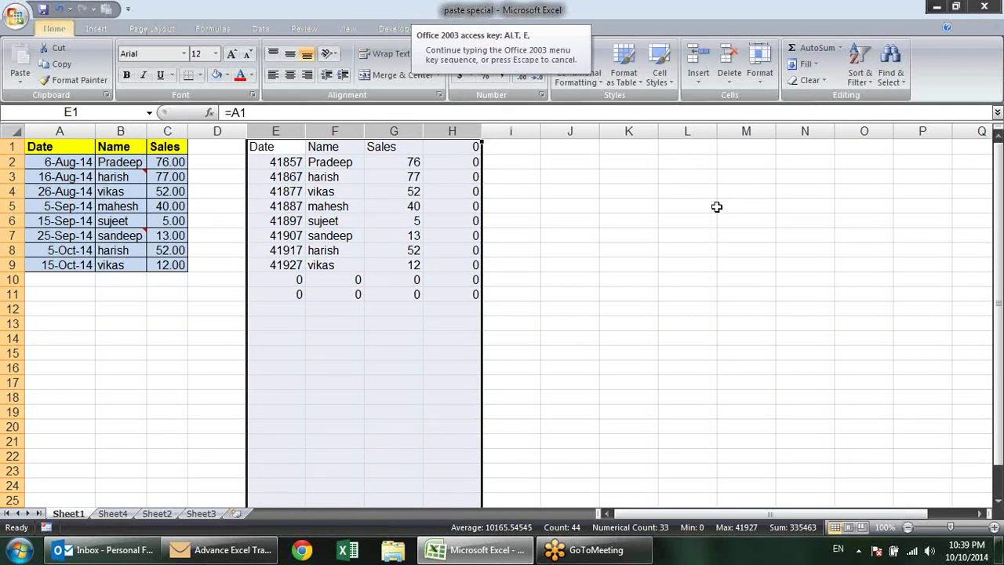
{"action": "key", "text": "d"}
{"action": "left_click", "coordinate": [605, 225]}
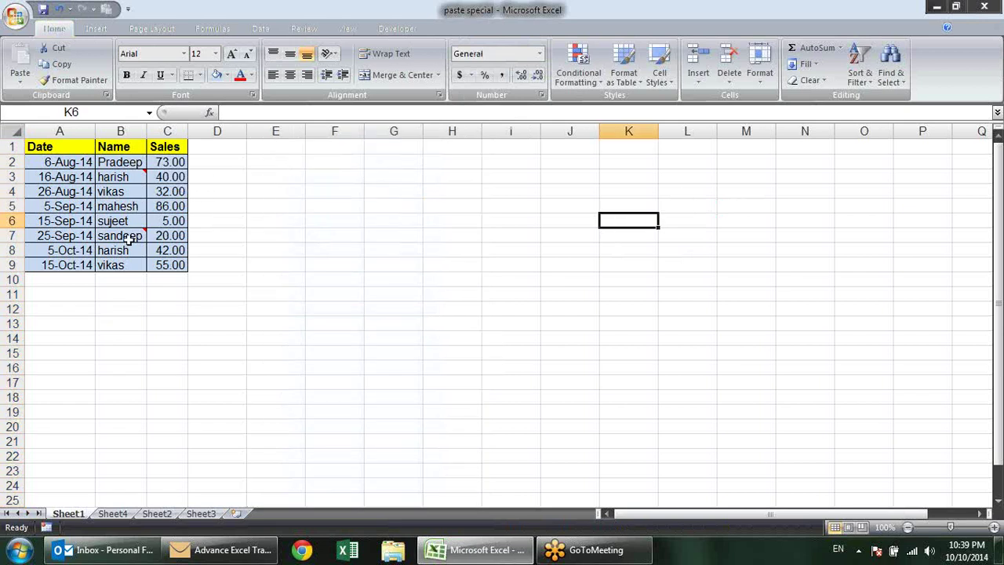
Step: Copy A1:C9 and Paste Link it into F1
{"action": "mouse_move", "coordinate": [85, 161]}
{"action": "left_mouse_down"}
{"action": "mouse_move", "coordinate": [110, 179]}
{"action": "mouse_move", "coordinate": [88, 160]}
{"action": "mouse_move", "coordinate": [162, 264]}
{"action": "left_mouse_up"}
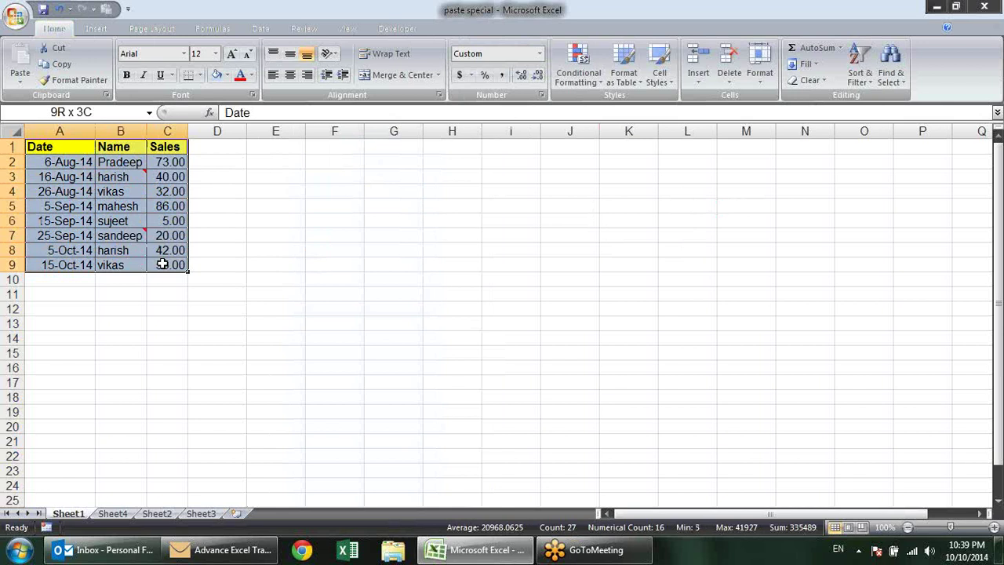
{"action": "key", "text": "ctrl+c"}
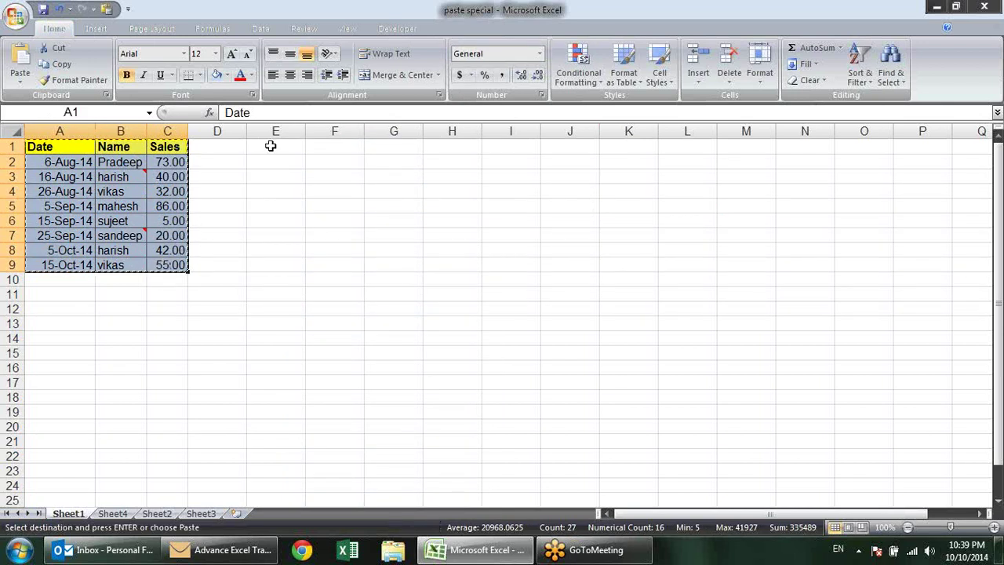
{"action": "right_click", "coordinate": [322, 153]}
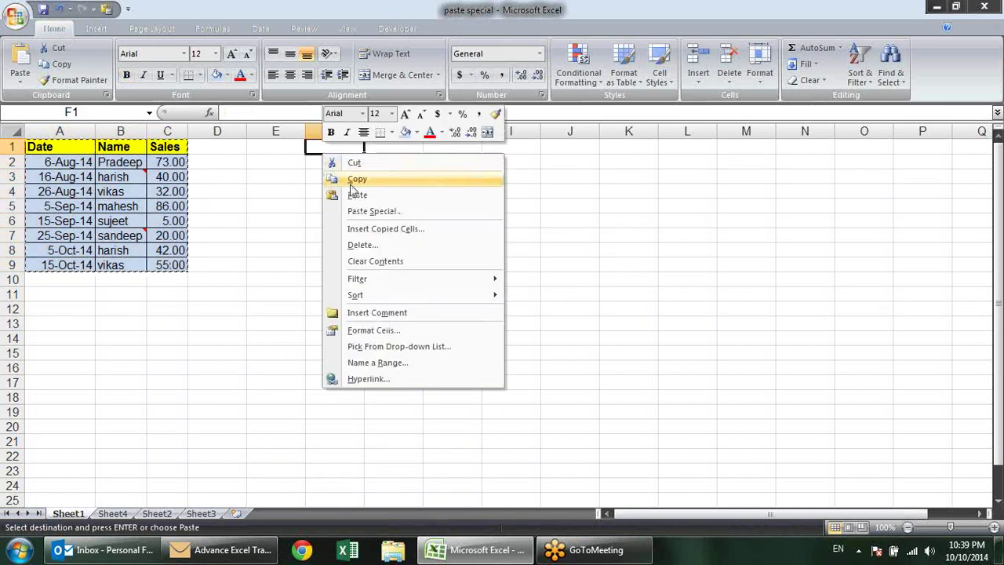
{"action": "left_click", "coordinate": [365, 212]}
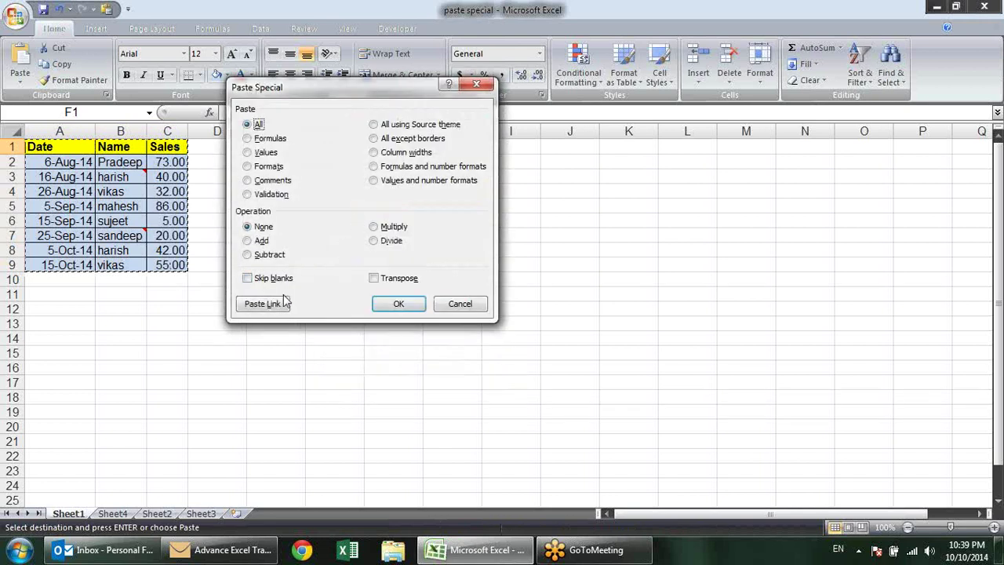
{"action": "left_click", "coordinate": [257, 304]}
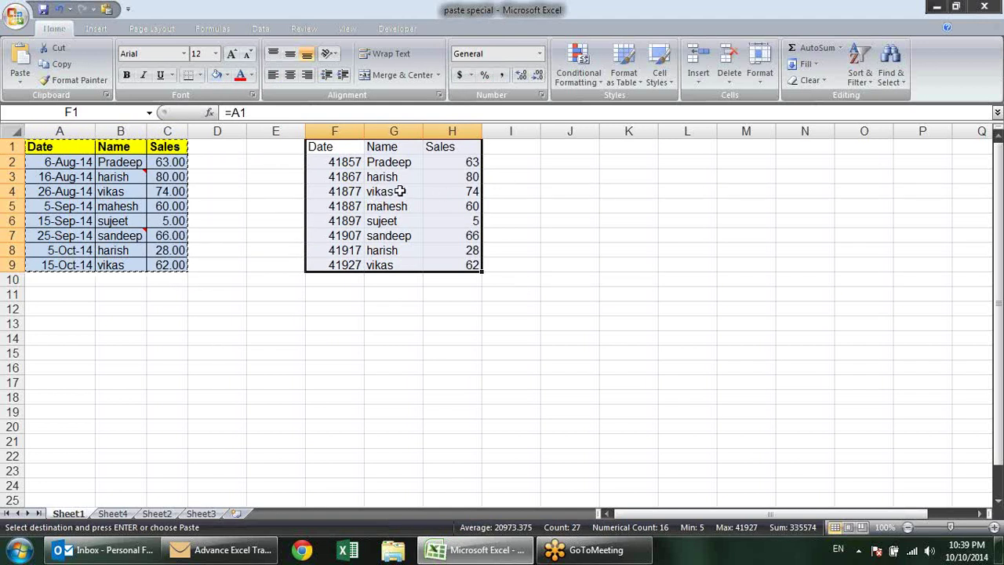
Step: Paste Special only the source formats onto the linked copy in F1:H9
{"action": "key", "text": "alt+e"}
{"action": "key", "text": "s"}
{"action": "left_click", "coordinate": [484, 187]}
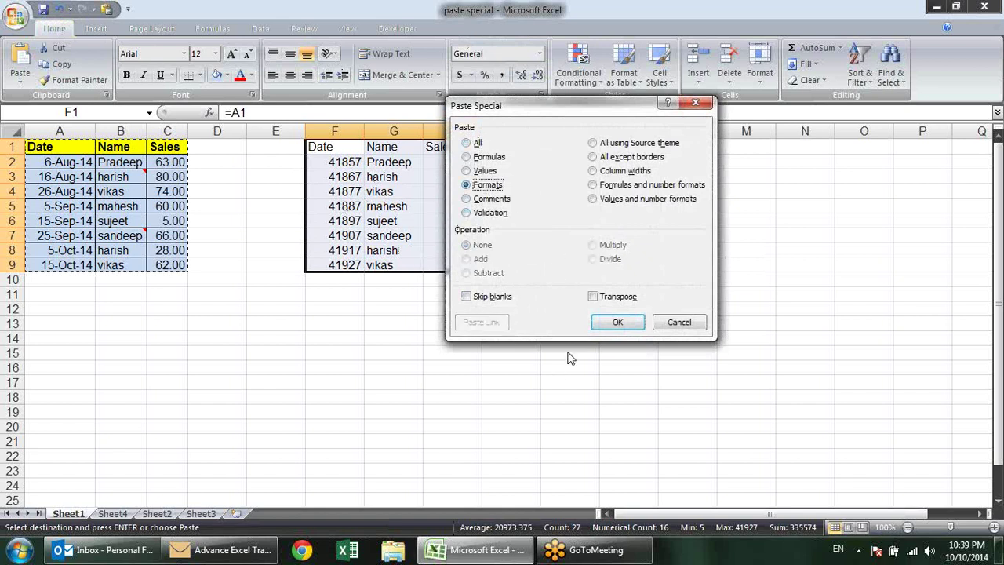
{"action": "left_click", "coordinate": [612, 324]}
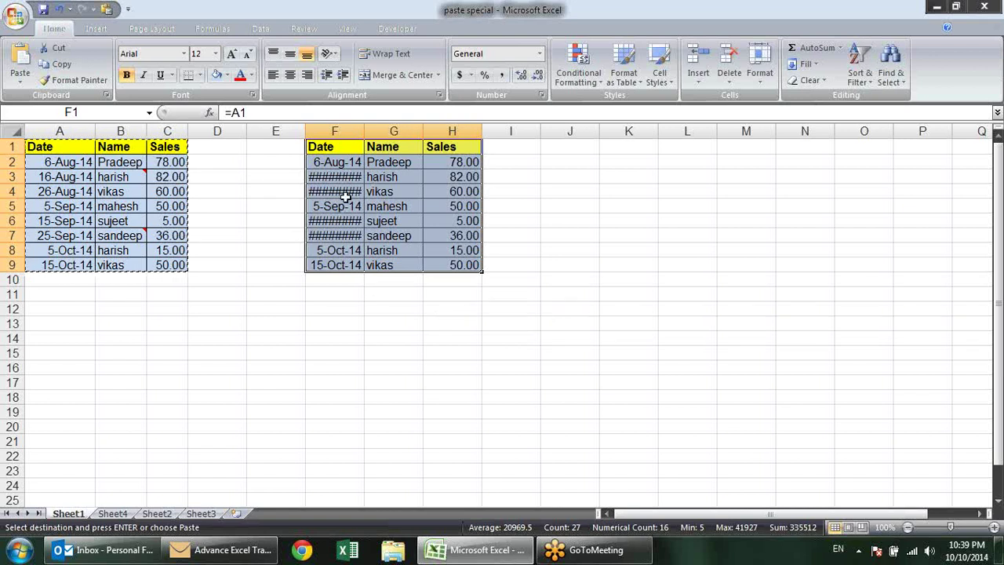
Step: Paste Special the column widths so the copy matches the source widths
{"action": "key", "text": "alt+e"}
{"action": "key", "text": "s"}
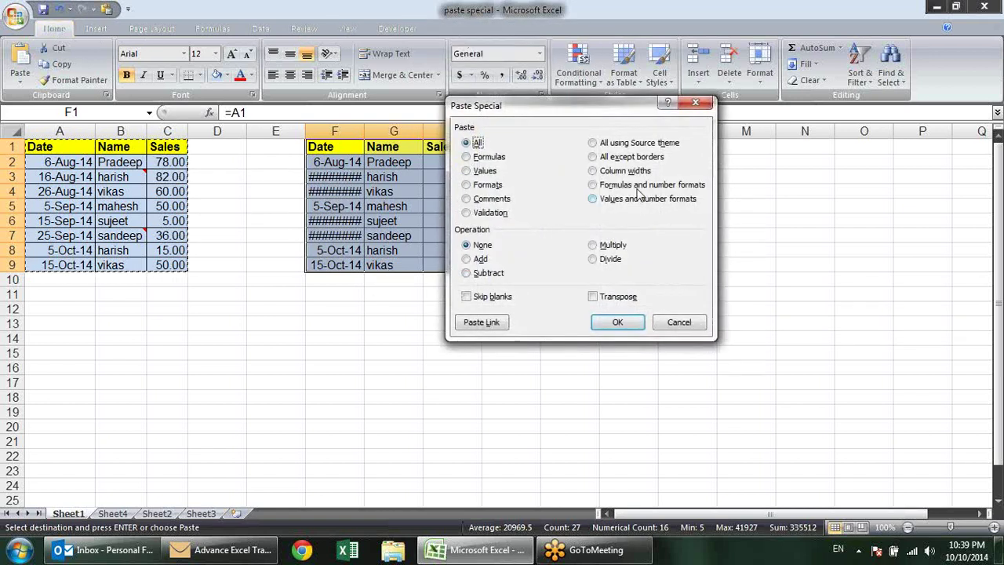
{"action": "left_click", "coordinate": [627, 172]}
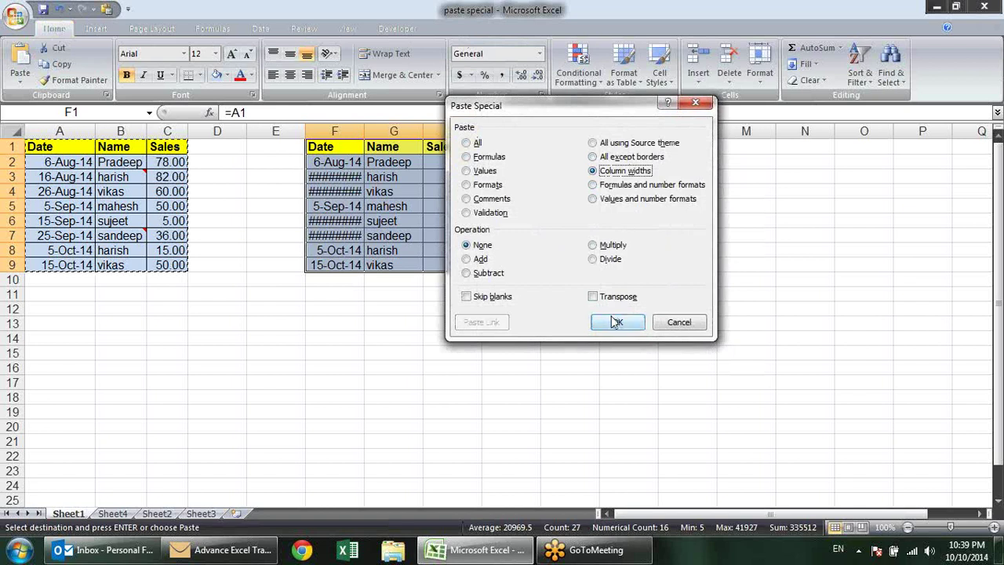
{"action": "left_click", "coordinate": [616, 322]}
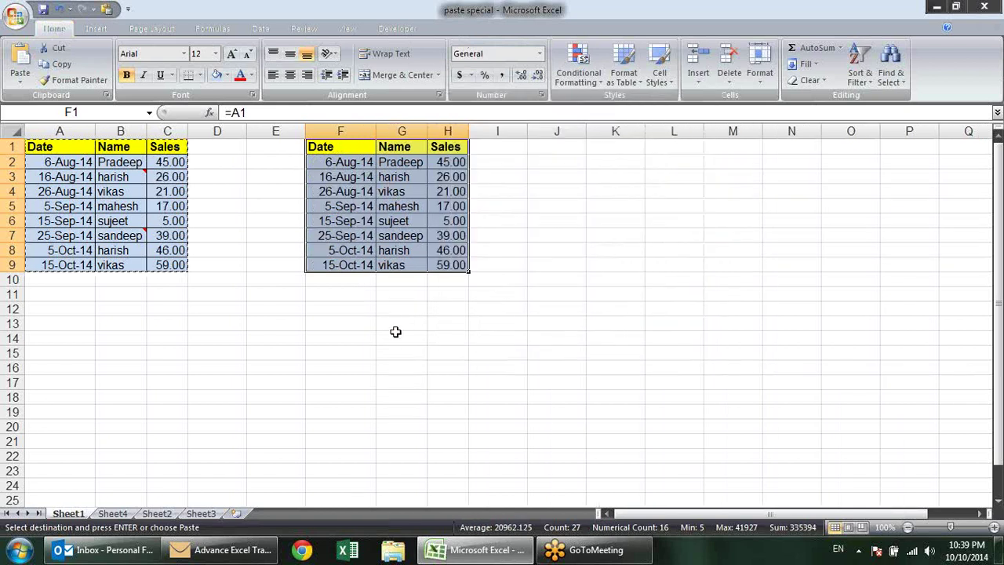
{"action": "key", "text": "Escape"}
{"action": "left_click", "coordinate": [337, 308]}
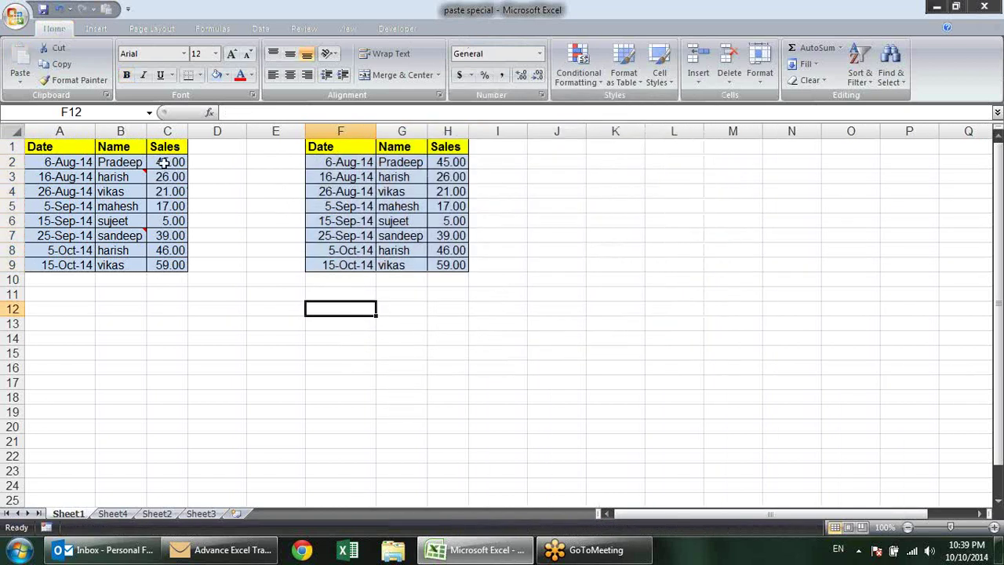
Step: Rename B2 to SAndeep and check that G2 still shows =B2
{"action": "left_click", "coordinate": [135, 162]}
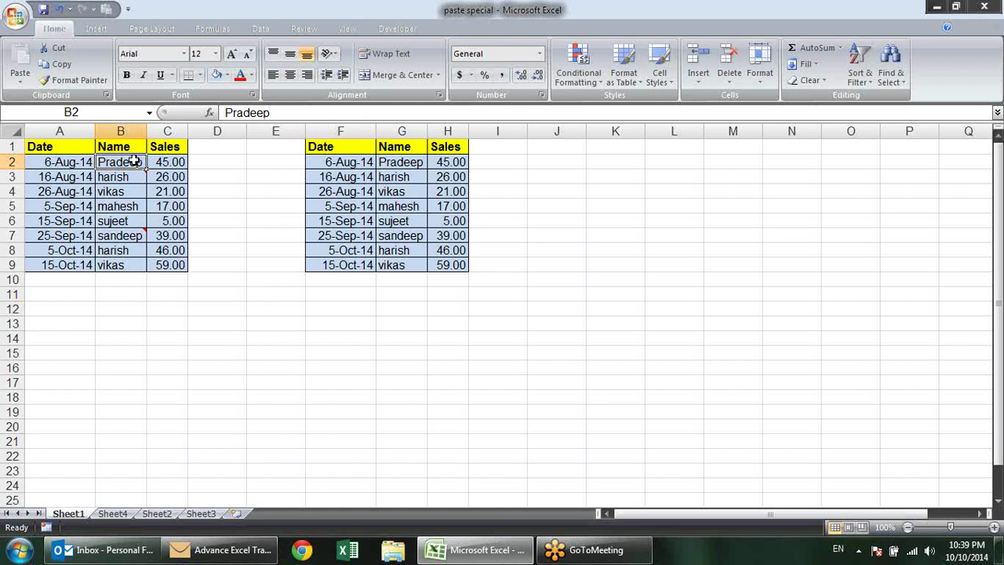
{"action": "type", "text": "SAndee"}
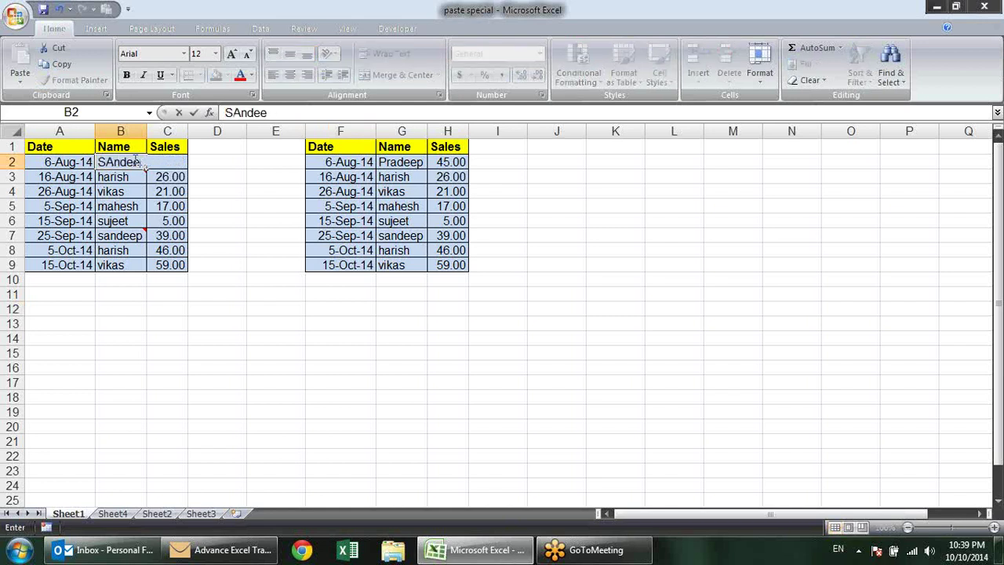
{"action": "key", "text": "Return"}
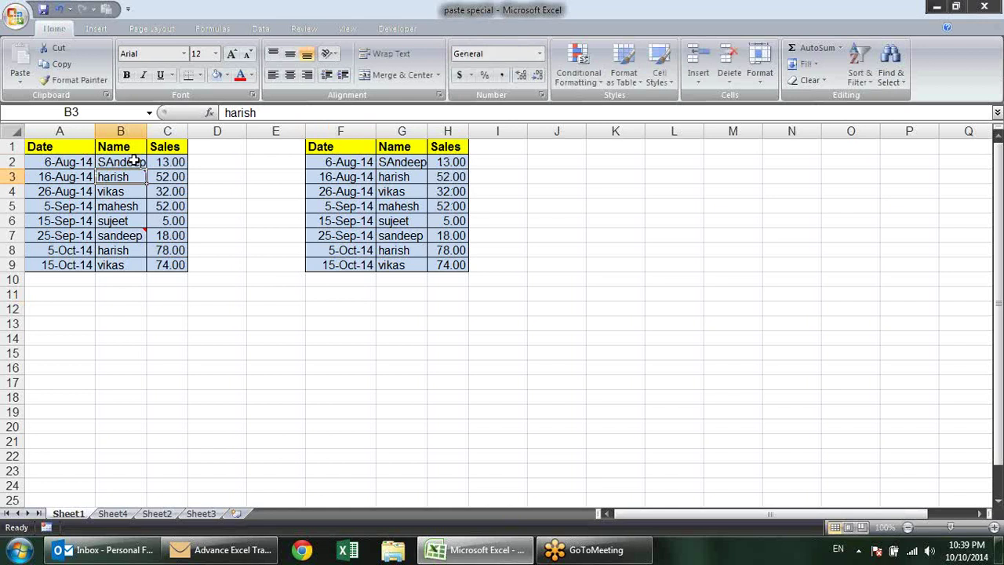
{"action": "left_click", "coordinate": [421, 164]}
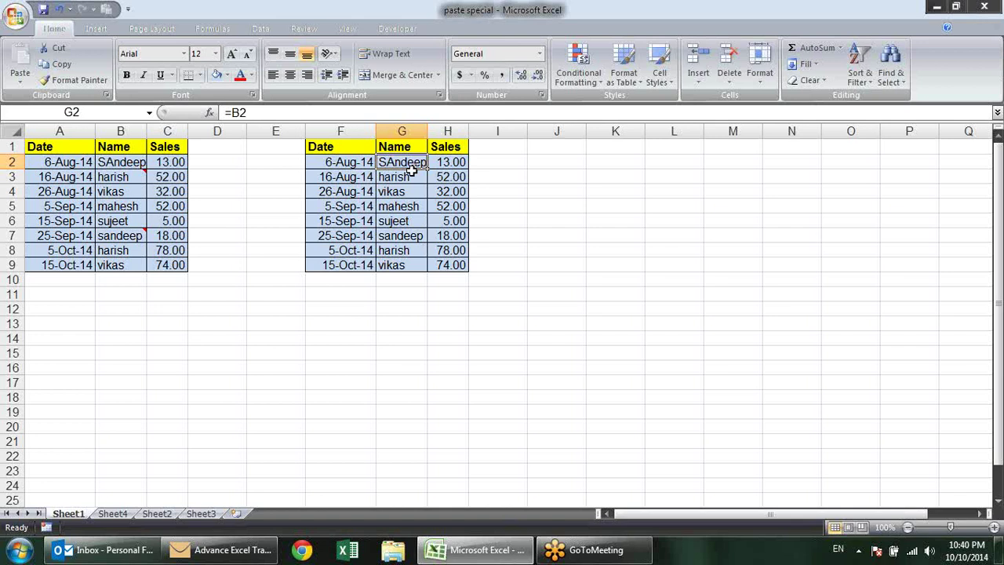
Step: Delete the linked copy in columns F through H
{"action": "left_click", "coordinate": [339, 125]}
{"action": "left_click_drag", "start_coordinate": [340, 125], "coordinate": [447, 146]}
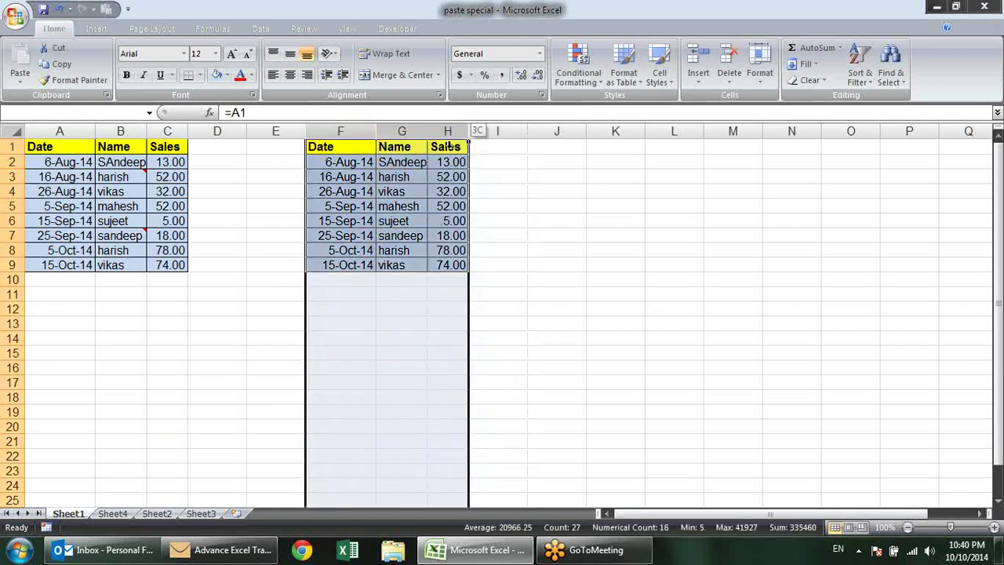
{"action": "key", "text": "alt+e"}
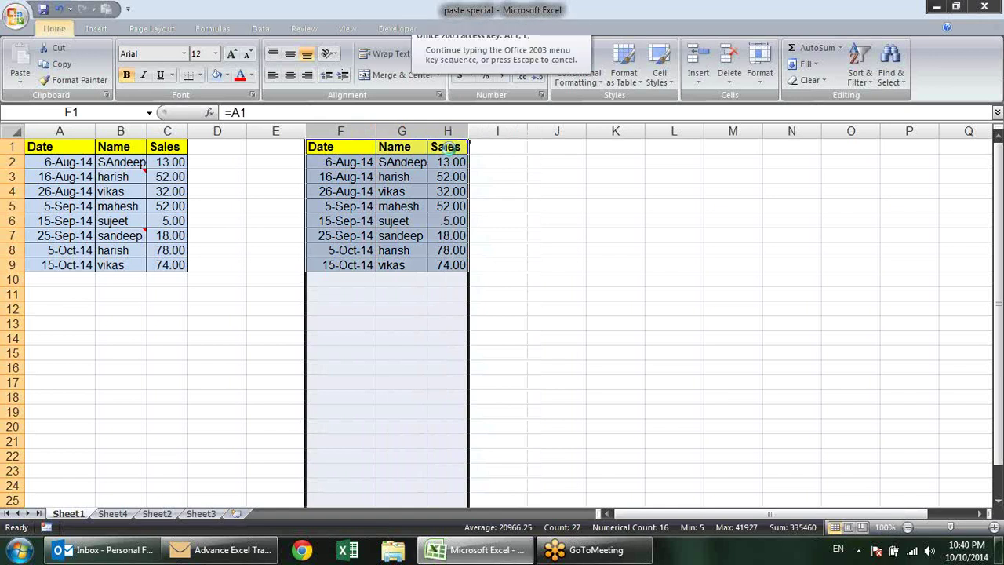
{"action": "key", "text": "d"}
{"action": "left_click", "coordinate": [490, 165]}
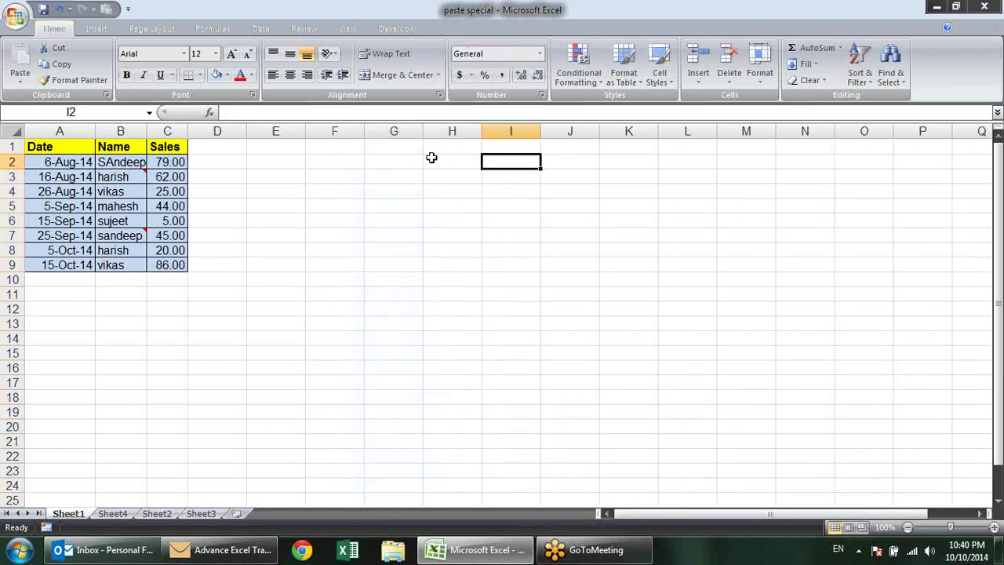
Step: Merge and center F1:G6 and fill the block light blue
{"action": "left_click", "coordinate": [362, 146]}
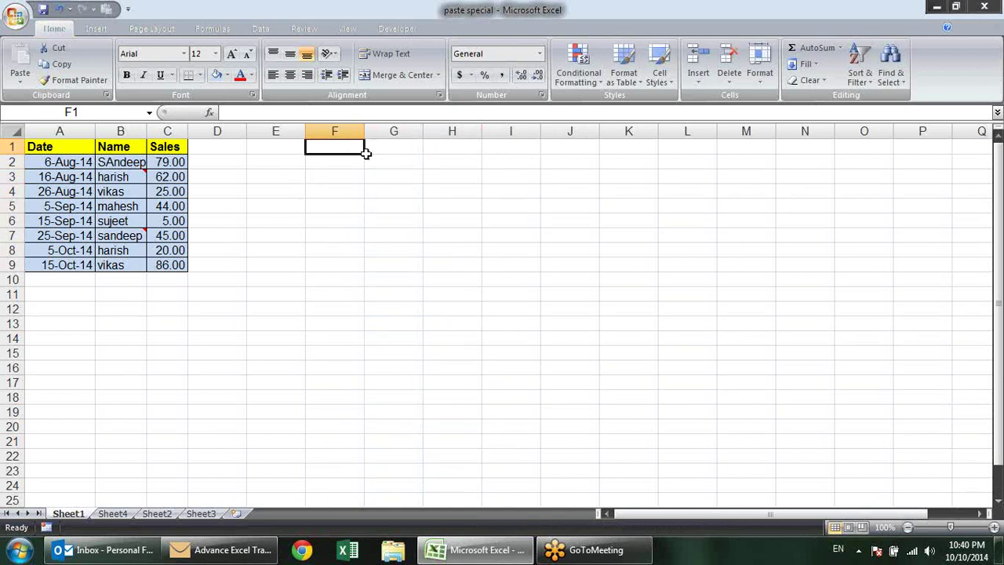
{"action": "left_click_drag", "start_coordinate": [365, 152], "coordinate": [389, 192]}
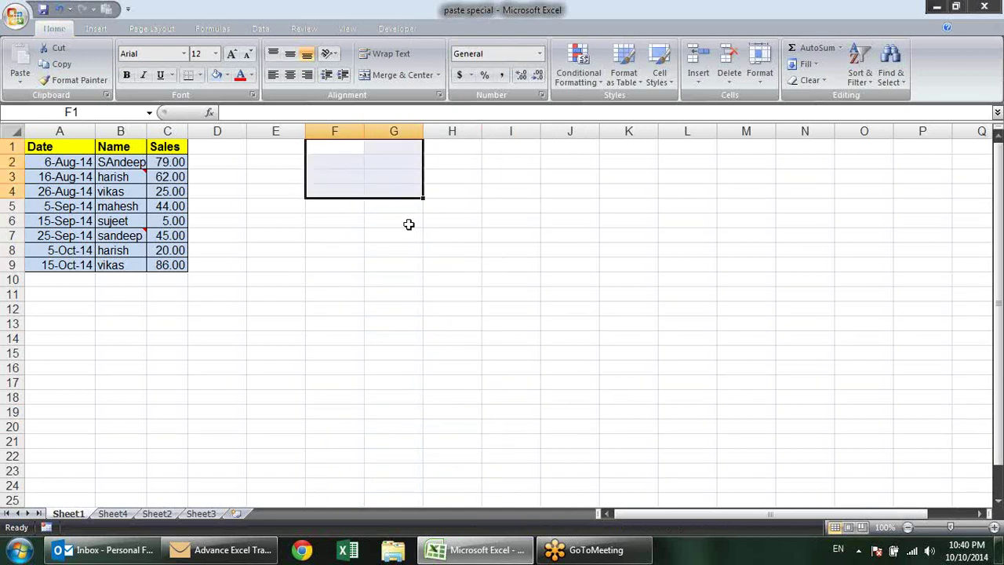
{"action": "left_click", "coordinate": [409, 224]}
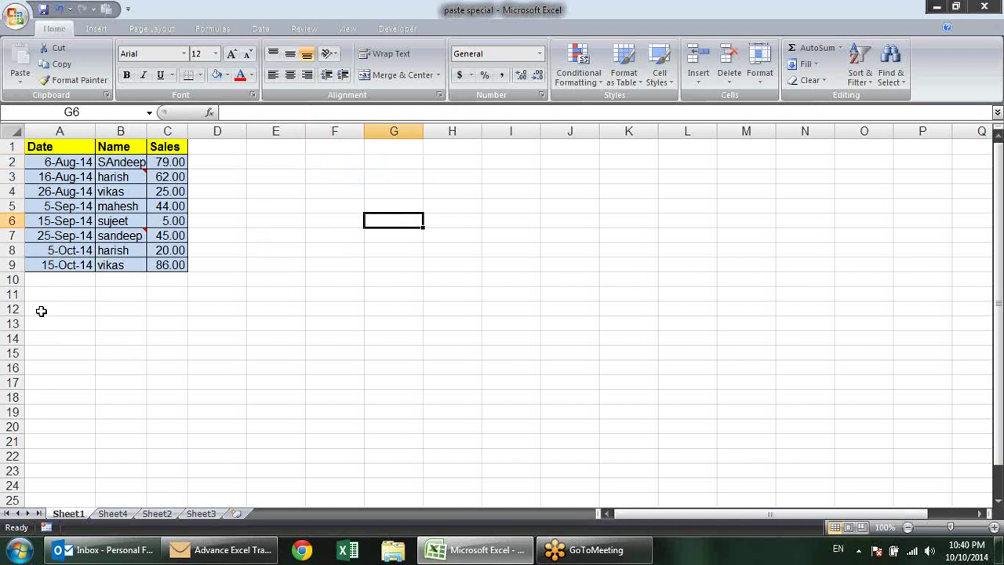
{"action": "left_click_drag", "start_coordinate": [353, 145], "coordinate": [420, 215]}
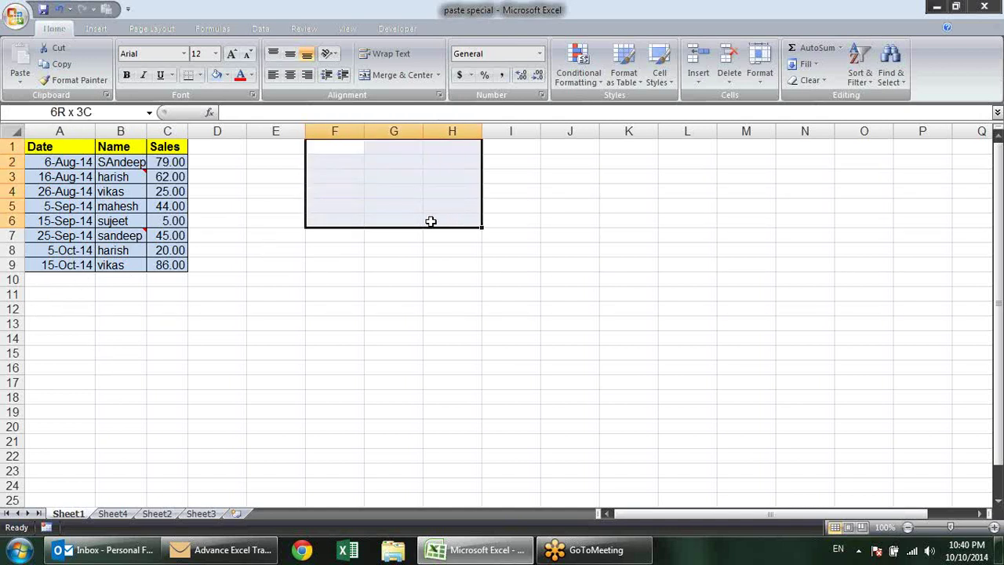
{"action": "left_click", "coordinate": [396, 74]}
{"action": "left_click", "coordinate": [216, 75]}
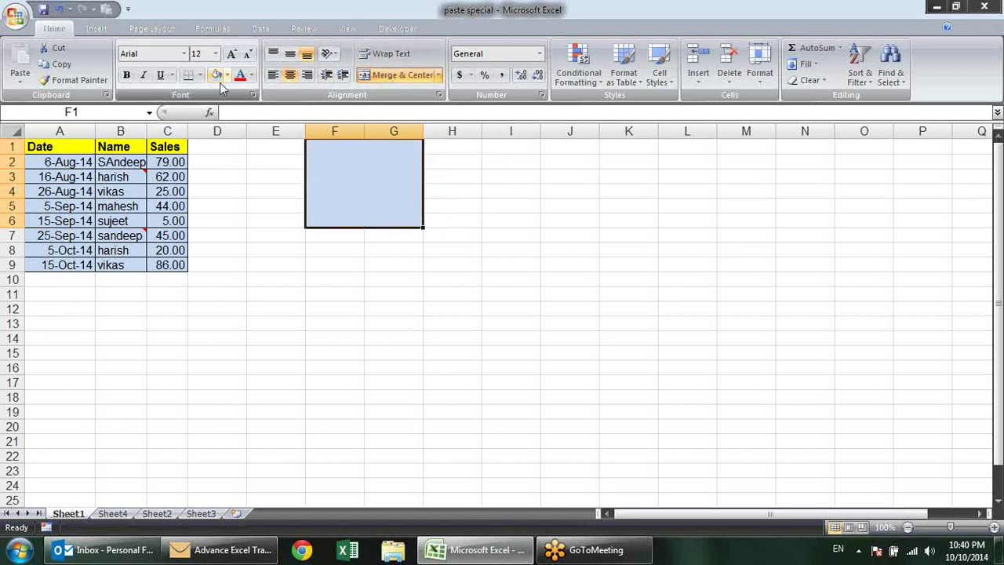
{"action": "left_click", "coordinate": [489, 277]}
{"action": "left_click", "coordinate": [406, 199]}
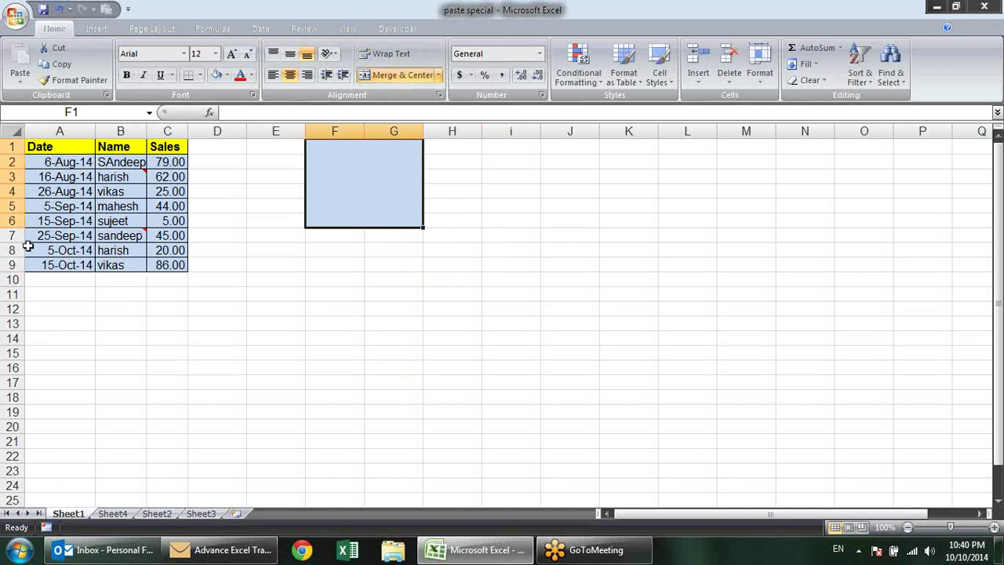
Step: Copy A1:C9, paste it at F1 with Paste as Picture, and shrink it to about F1:H7
{"action": "left_click_drag", "start_coordinate": [41, 149], "coordinate": [163, 269]}
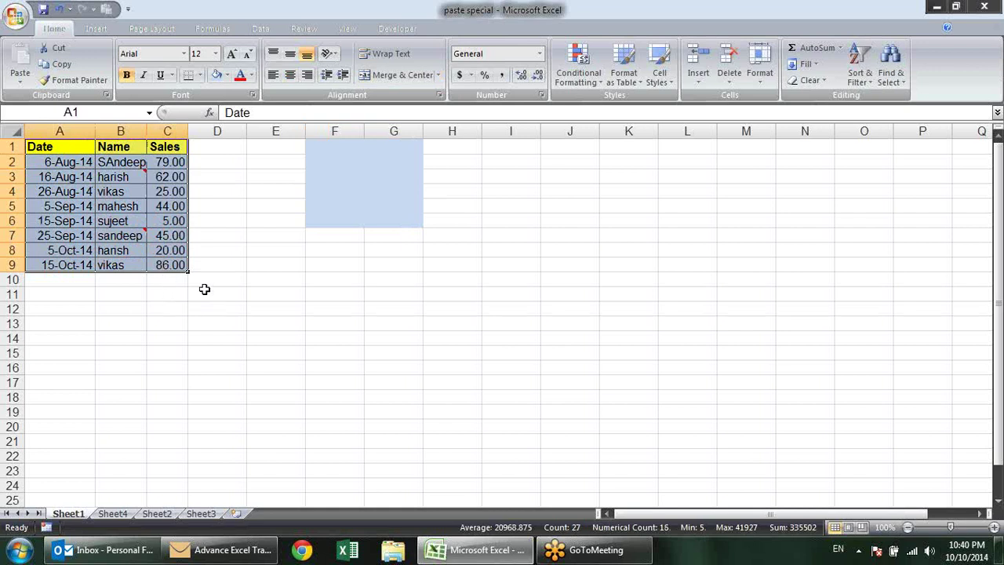
{"action": "key", "text": "ctrl+c"}
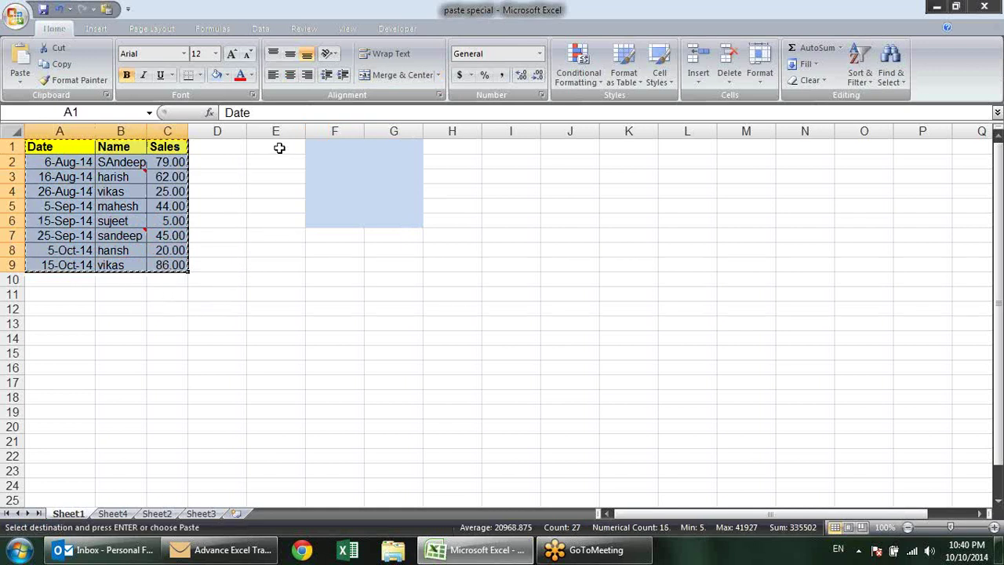
{"action": "left_click_drag", "start_coordinate": [316, 146], "coordinate": [322, 146]}
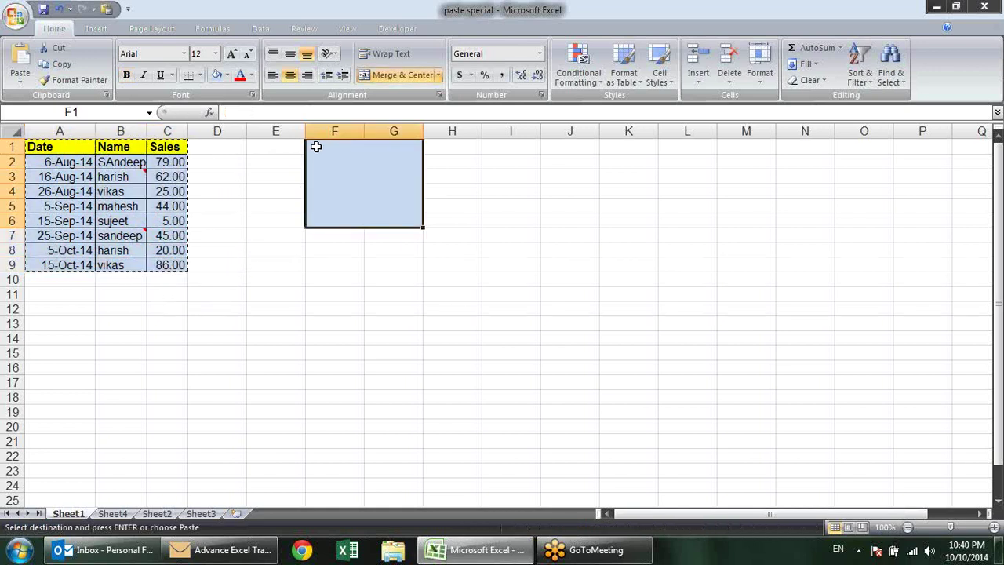
{"action": "left_click", "coordinate": [19, 84]}
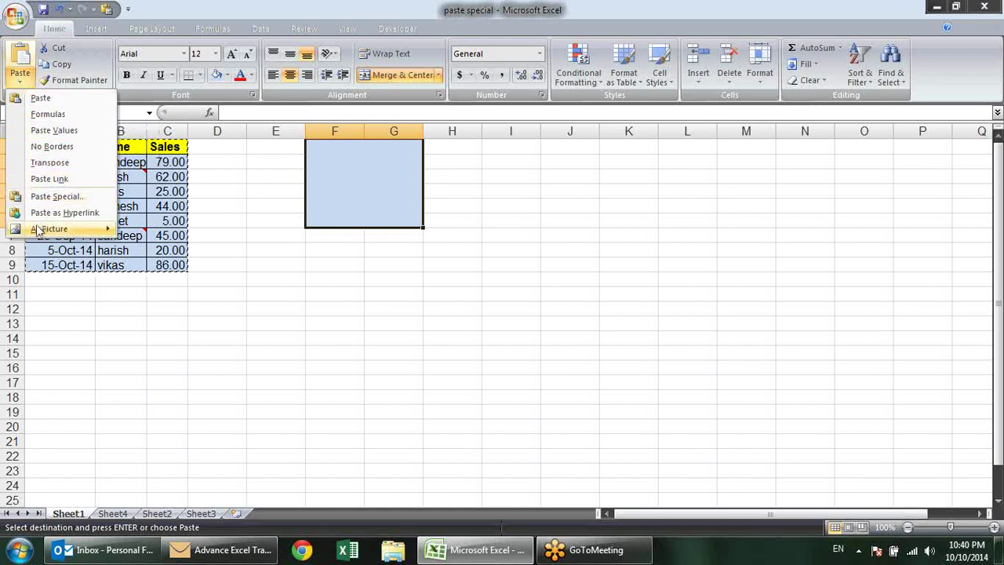
{"action": "mouse_move", "coordinate": [36, 228]}
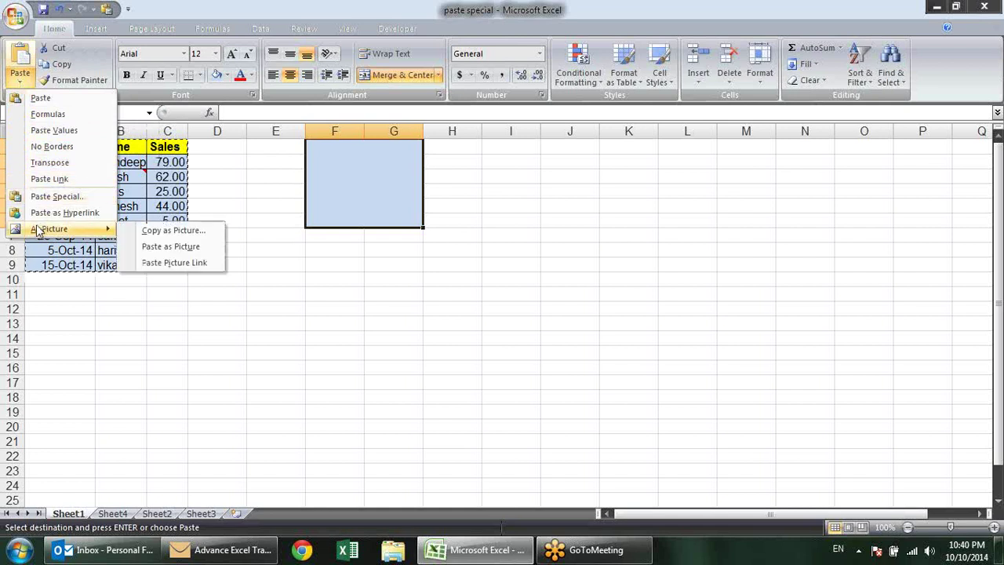
{"action": "left_click", "coordinate": [146, 248]}
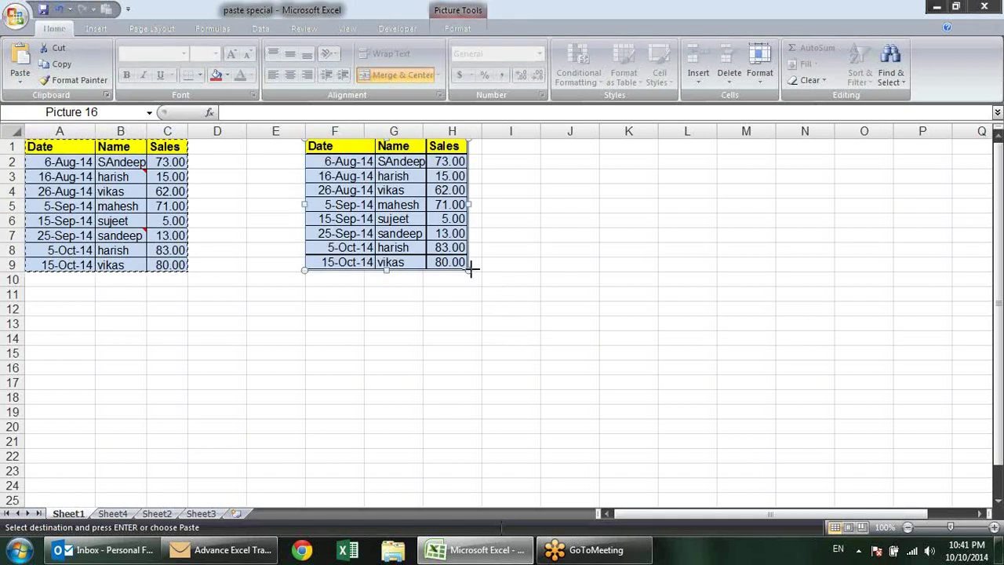
{"action": "left_click_drag", "start_coordinate": [469, 269], "coordinate": [435, 243]}
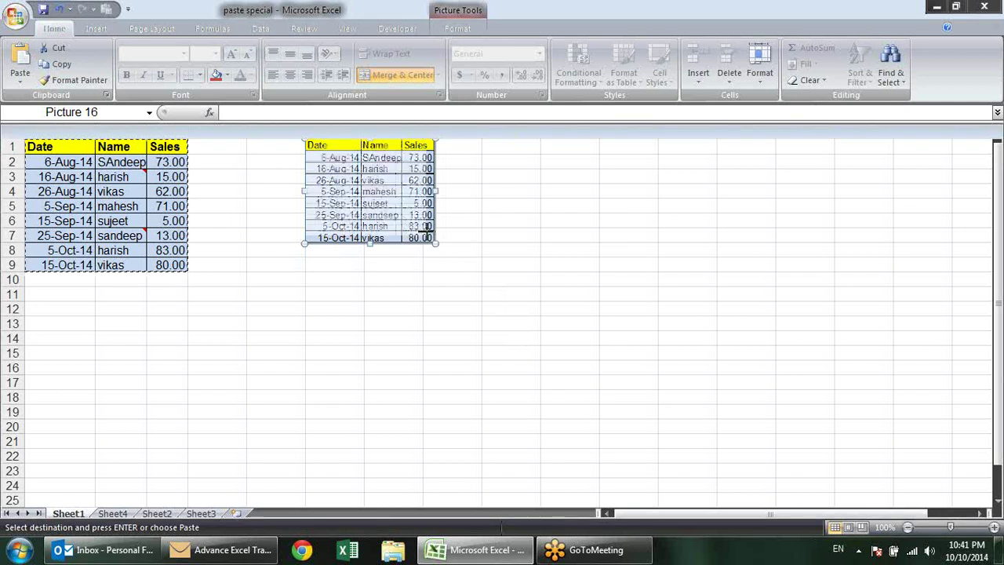
{"action": "left_click", "coordinate": [494, 266]}
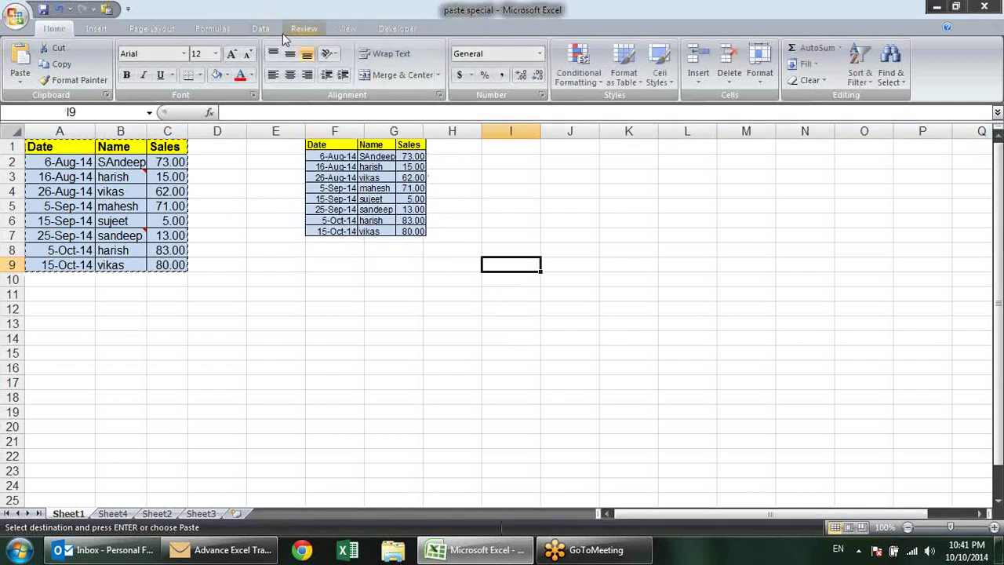
Step: Uncheck Gridlines on the View ribbon so Sheet1 shows a plain background
{"action": "left_click", "coordinate": [344, 30]}
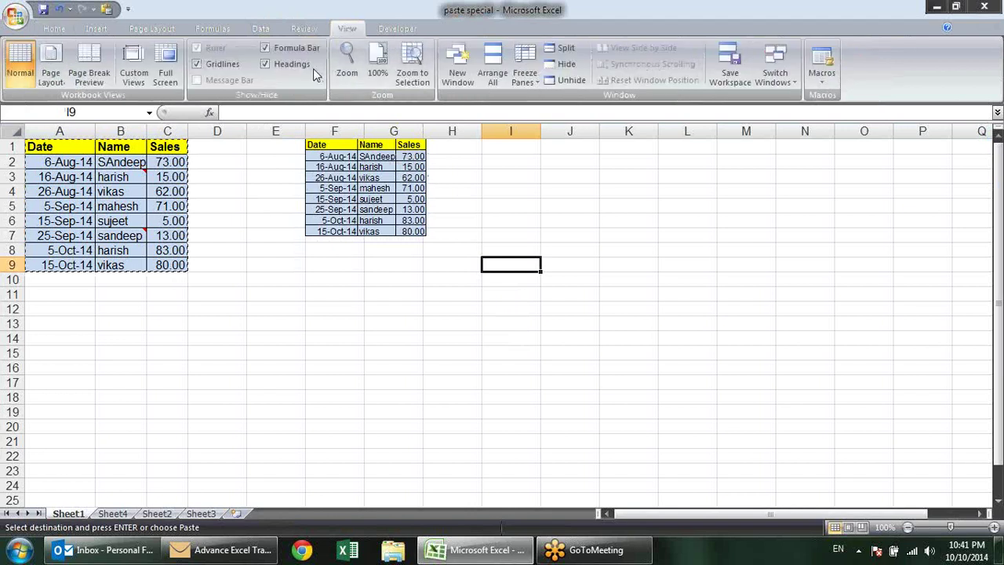
{"action": "left_click", "coordinate": [220, 69]}
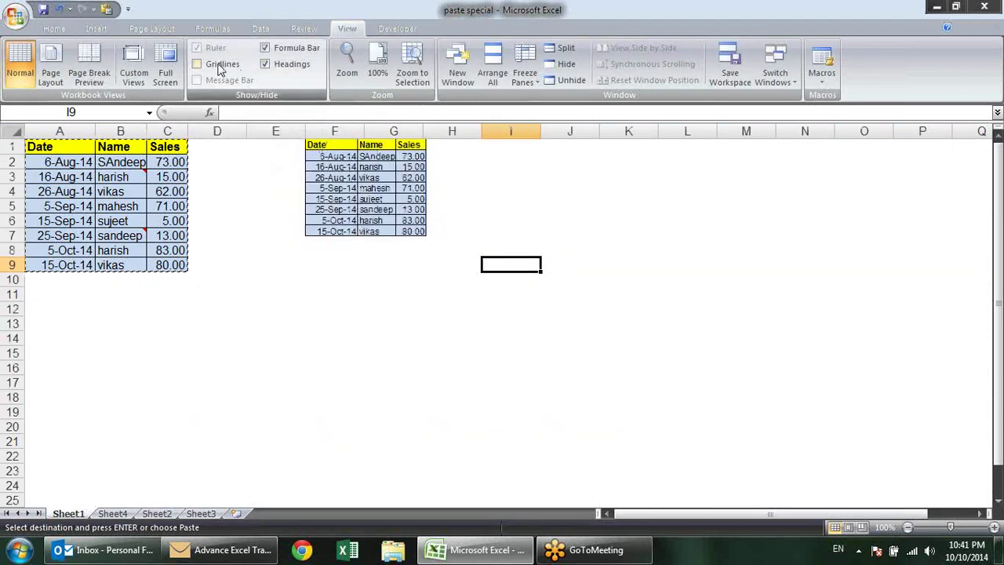
{"action": "left_click", "coordinate": [544, 223]}
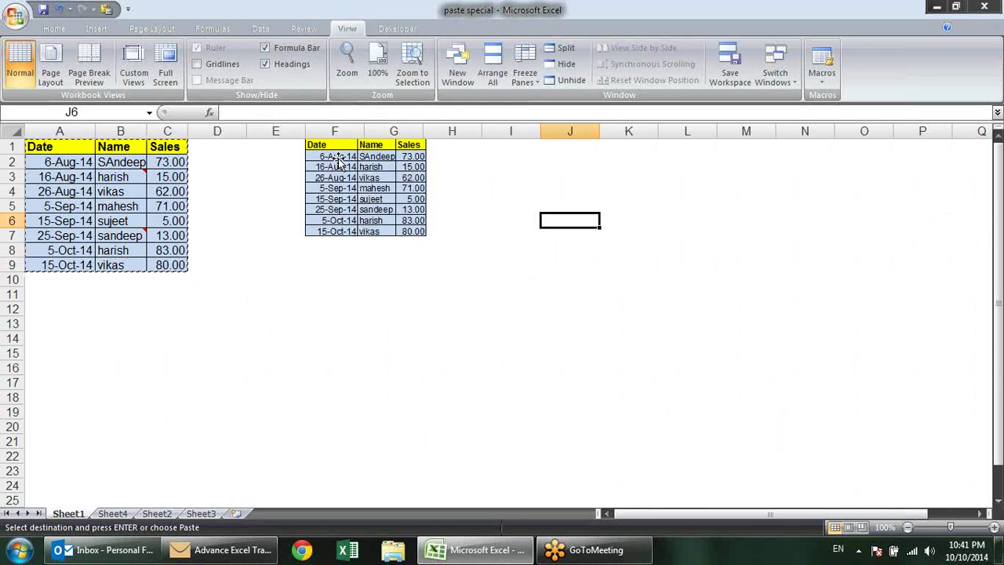
Step: Rename B2 to Pradeep and select the picture, which still shows SAndeep
{"action": "key", "text": "Escape"}
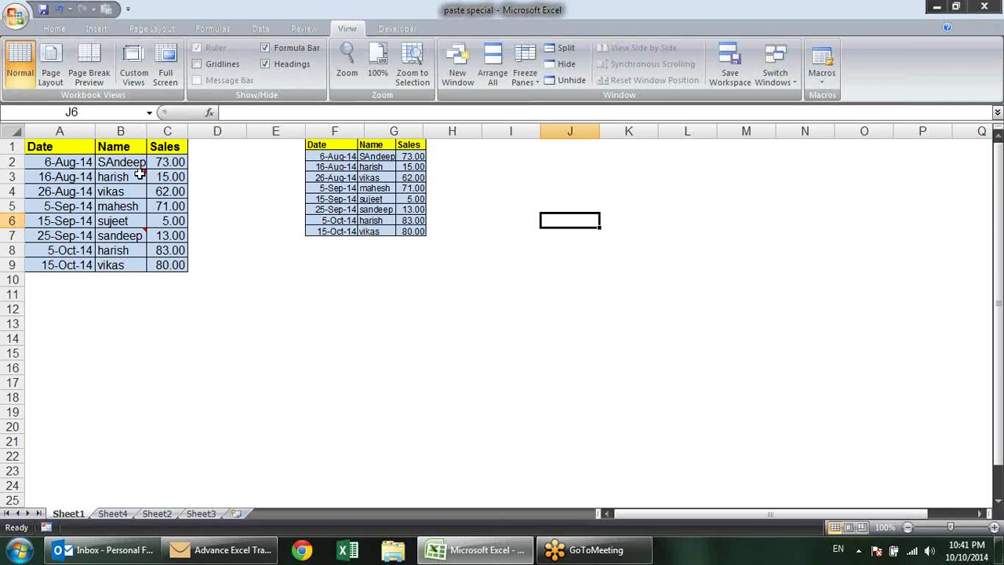
{"action": "left_click", "coordinate": [137, 159]}
{"action": "type", "text": "Pra"}
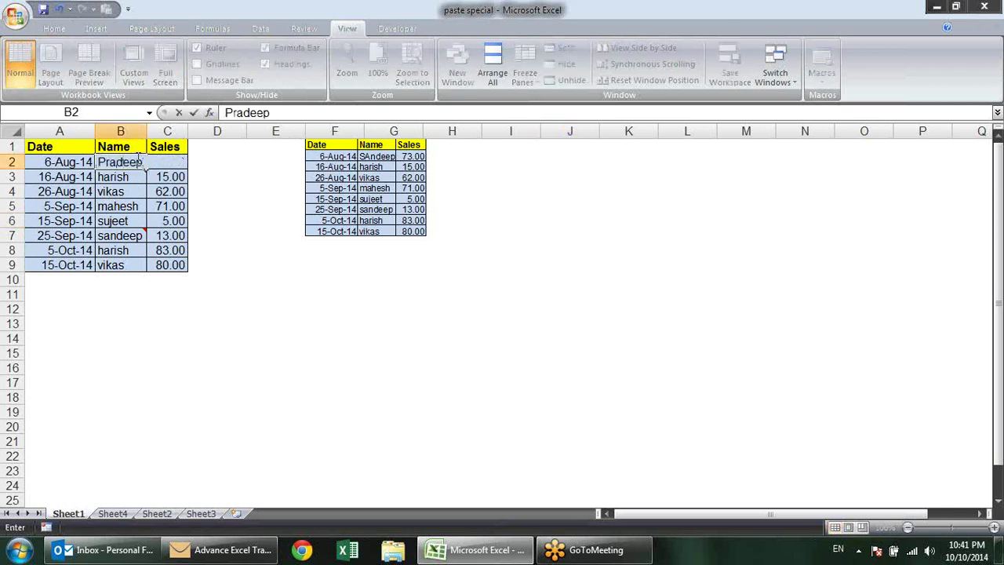
{"action": "key", "text": "Return"}
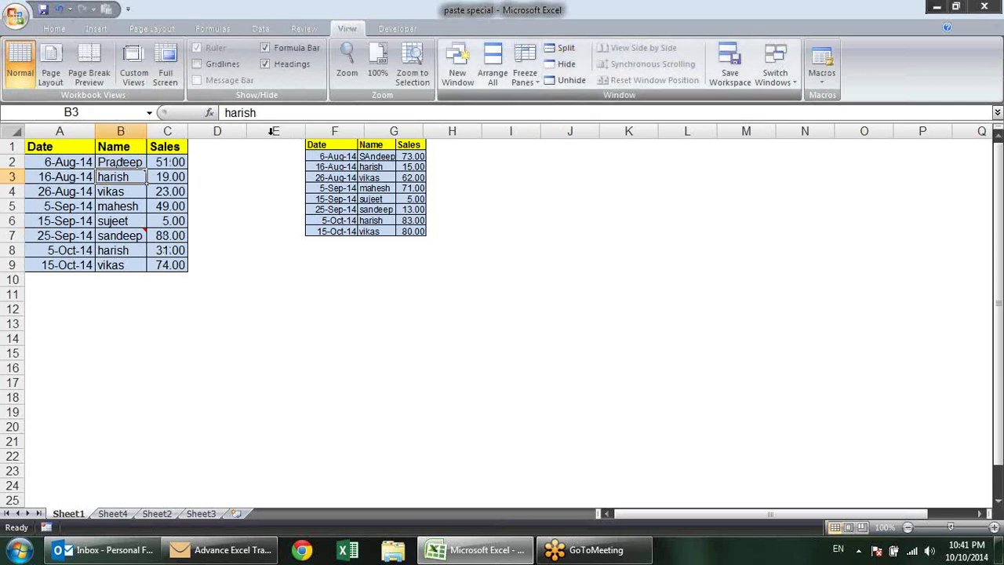
{"action": "left_click", "coordinate": [341, 173]}
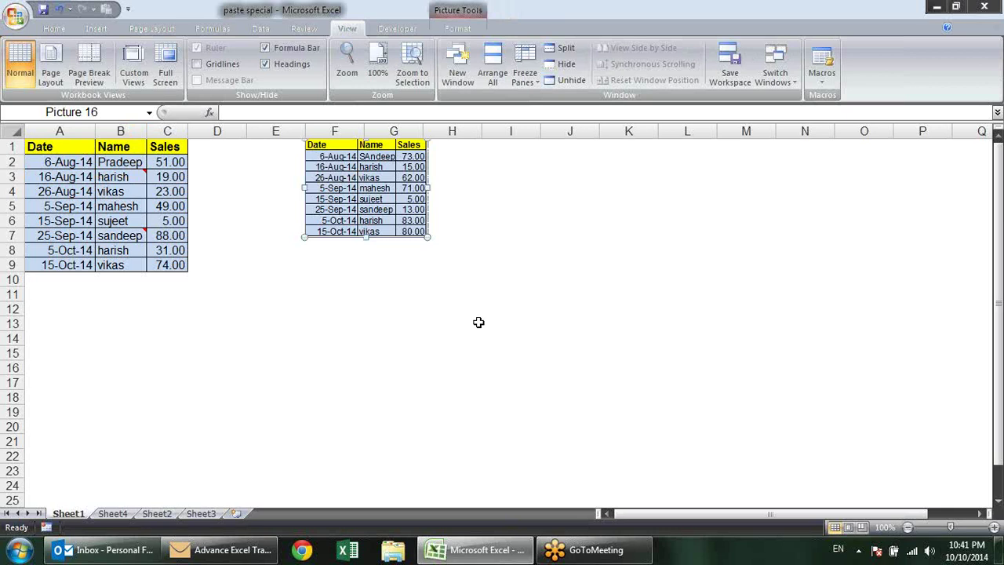
Step: Delete the static picture, copy A1:C9, and paste it as a Picture Link
{"action": "key", "text": "Delete"}
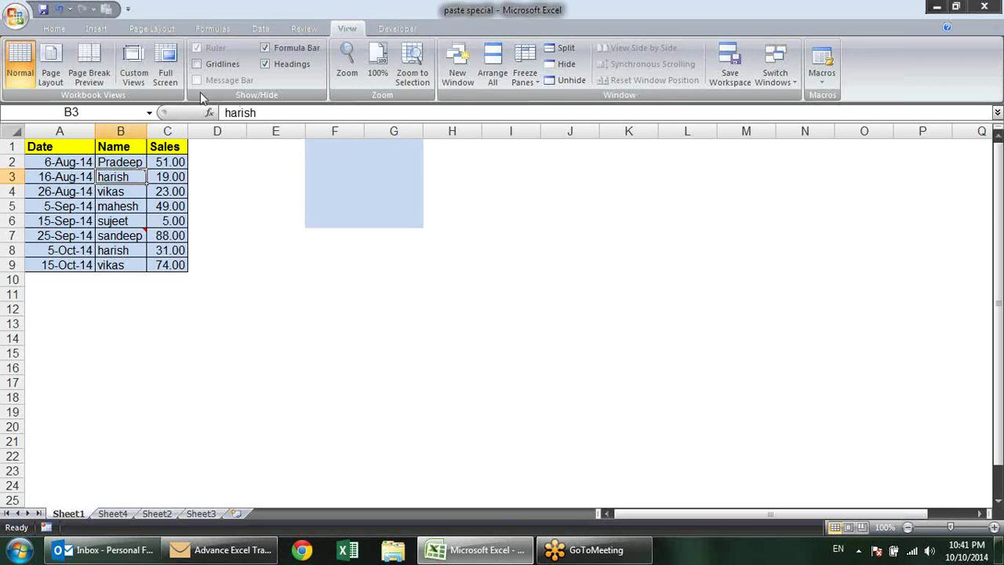
{"action": "left_click_drag", "start_coordinate": [45, 149], "coordinate": [153, 264]}
{"action": "key", "text": "ctrl+c"}
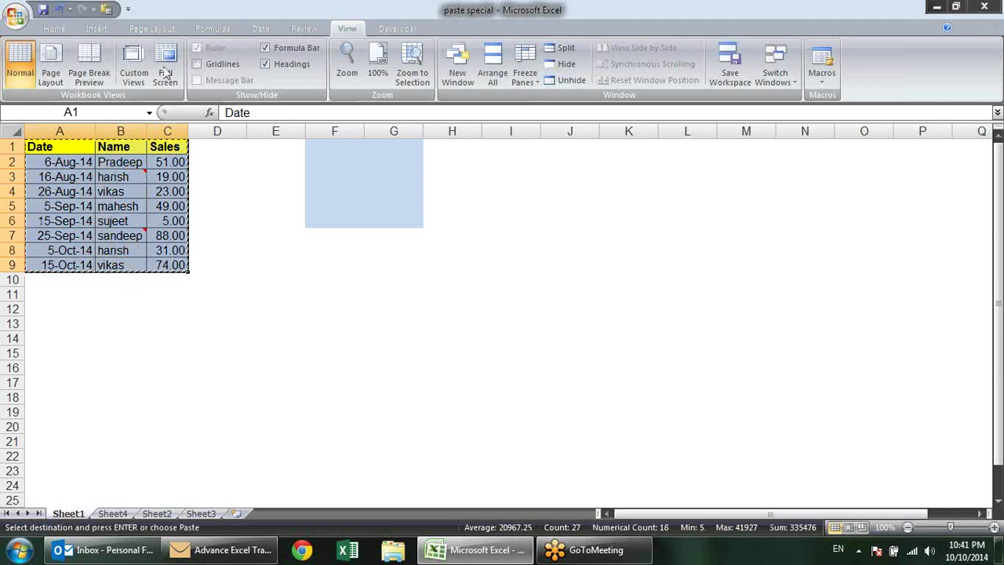
{"action": "left_click", "coordinate": [54, 29]}
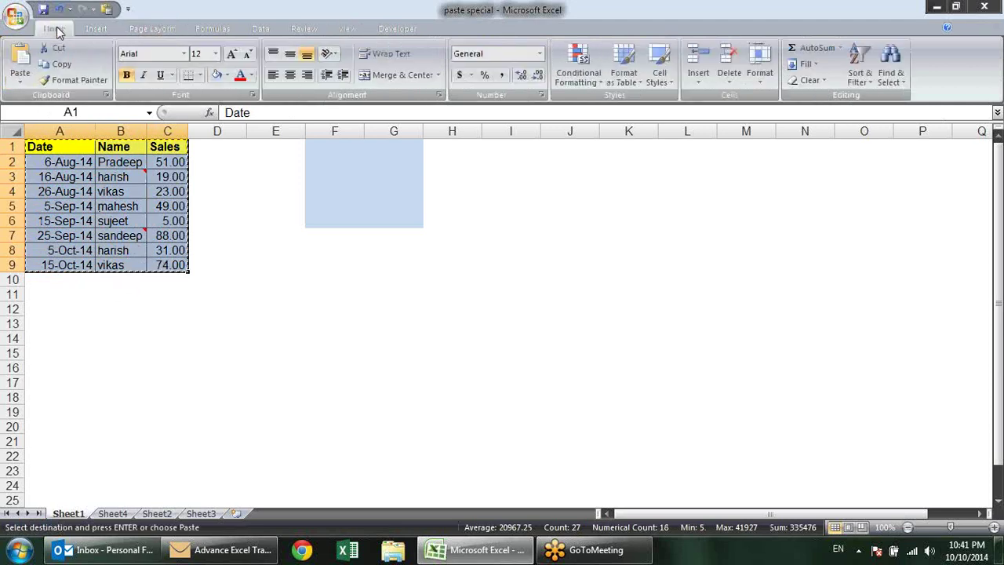
{"action": "left_click", "coordinate": [20, 81]}
{"action": "mouse_move", "coordinate": [45, 230]}
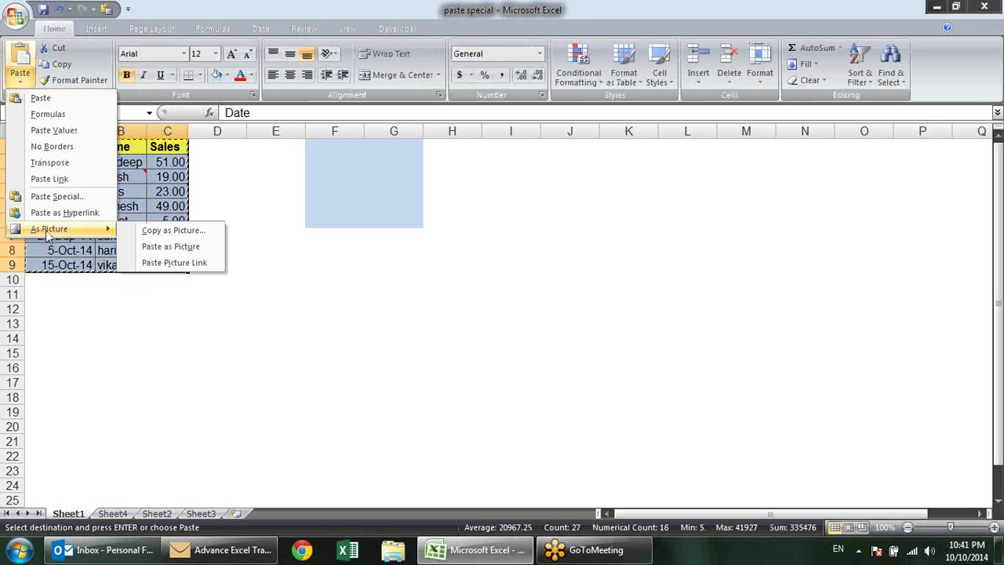
{"action": "left_click", "coordinate": [188, 266]}
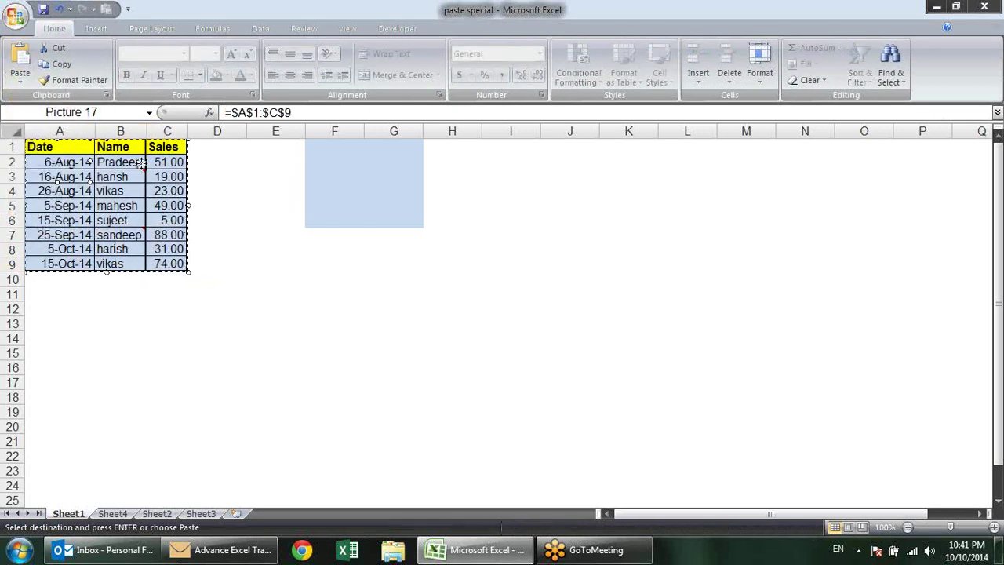
Step: Move the linked picture to column E and enlarge it to cover E1:J20
{"action": "left_click_drag", "start_coordinate": [140, 162], "coordinate": [364, 183]}
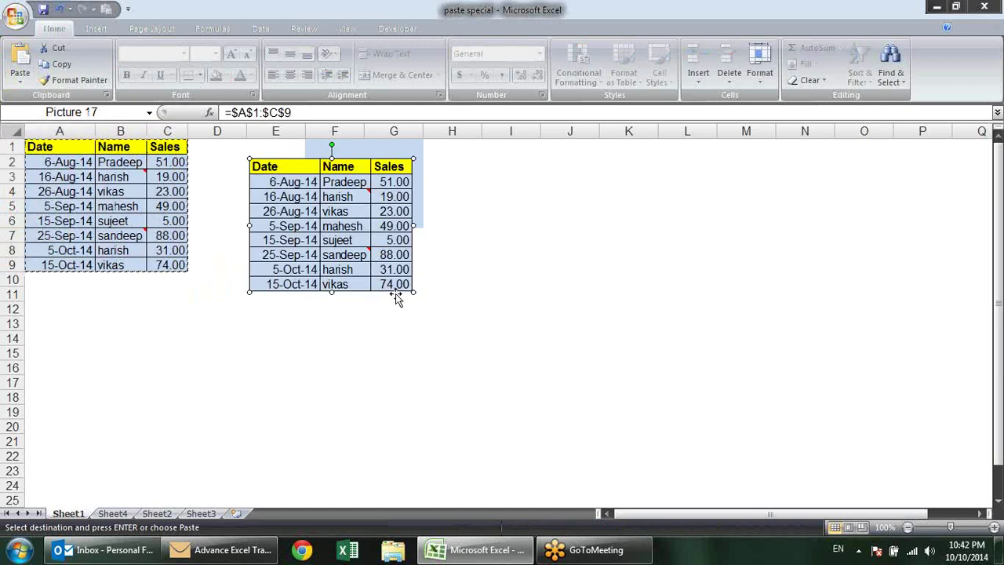
{"action": "left_click_drag", "start_coordinate": [414, 292], "coordinate": [524, 399]}
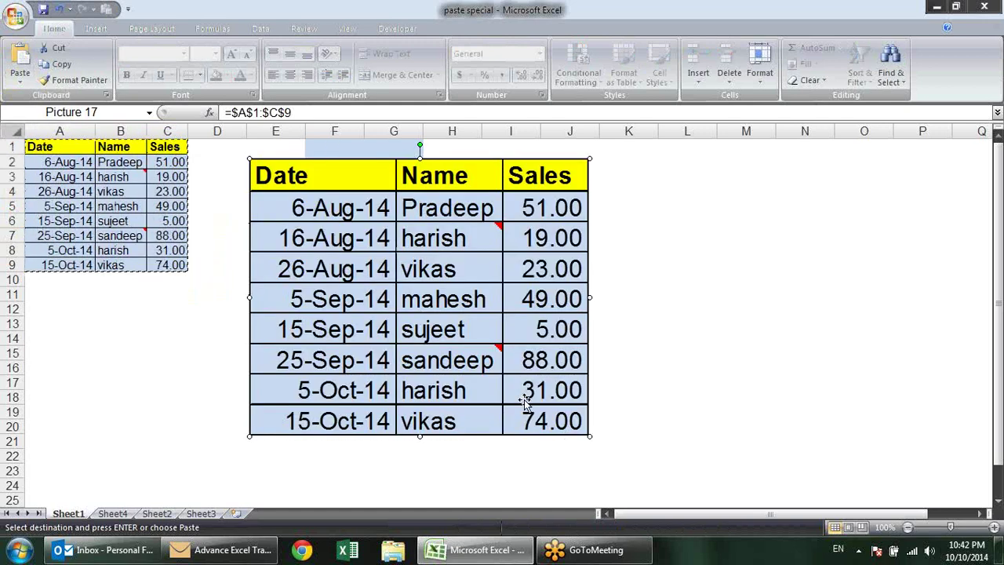
{"action": "key", "text": "Escape"}
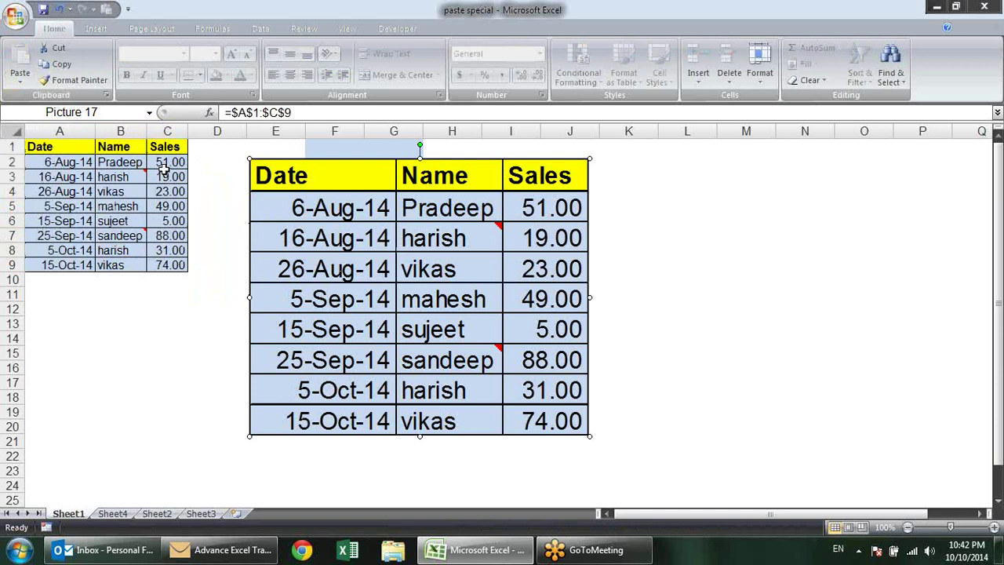
{"action": "left_click", "coordinate": [139, 163]}
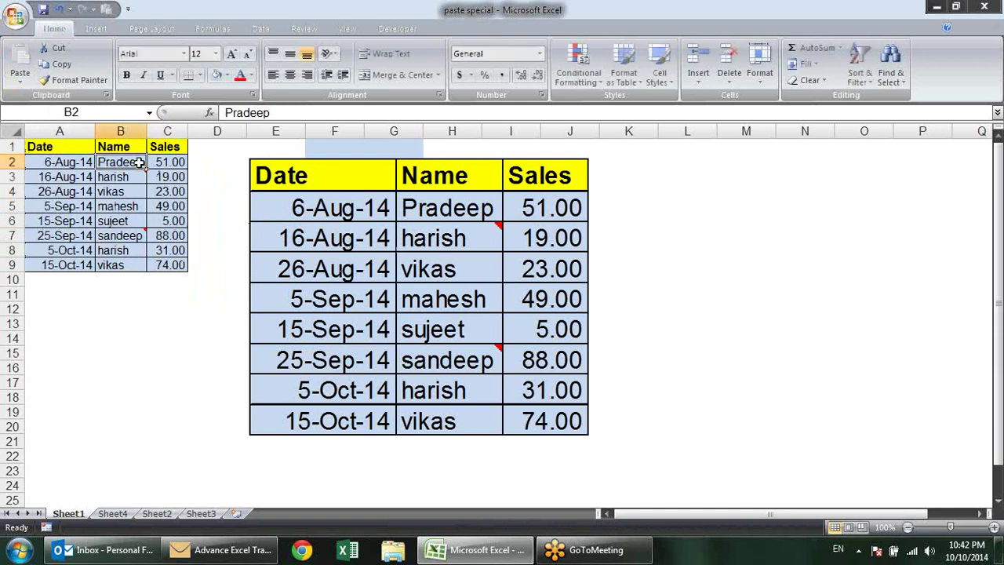
Step: Change the name in B2 to sandeep so the linked table picture shows it too
{"action": "type", "text": "Sand"}
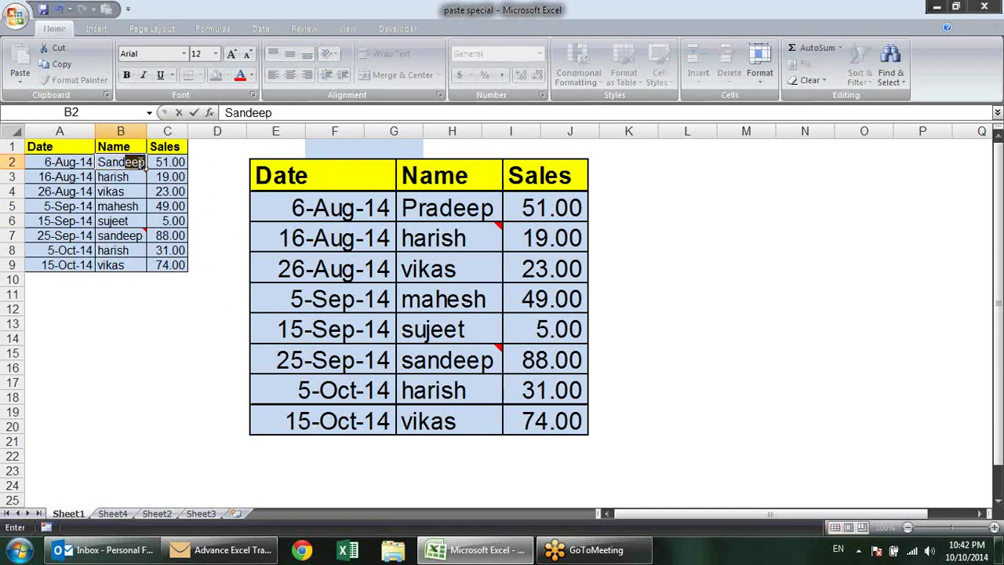
{"action": "key", "text": "Return"}
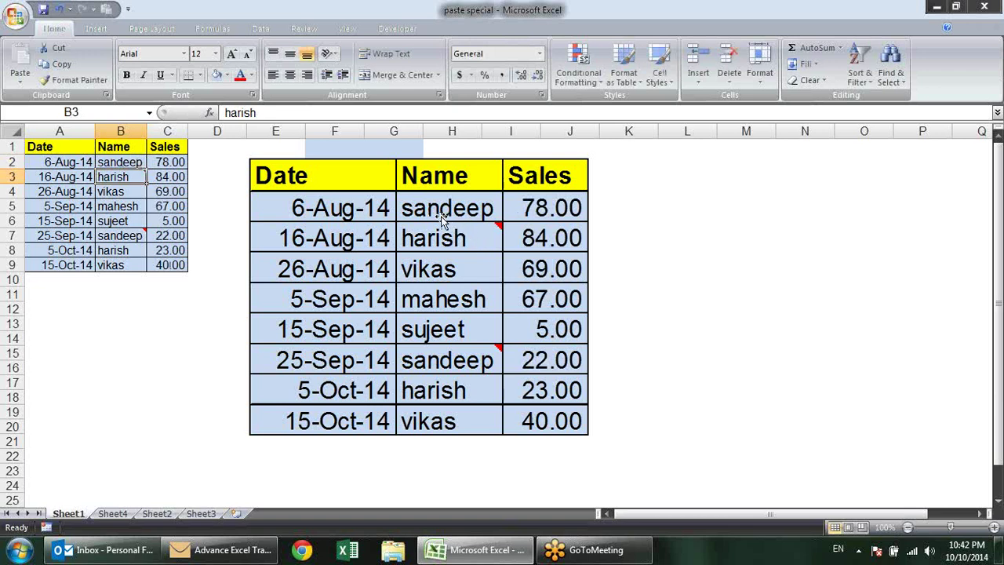
{"action": "left_click", "coordinate": [441, 218]}
Step: Give the Date and Name cells of rows 3–6 (A3:B6) an orange fill
{"action": "mouse_move", "coordinate": [74, 175]}
{"action": "left_mouse_down"}
{"action": "mouse_move", "coordinate": [143, 204]}
{"action": "mouse_move", "coordinate": [142, 220]}
{"action": "left_mouse_up"}
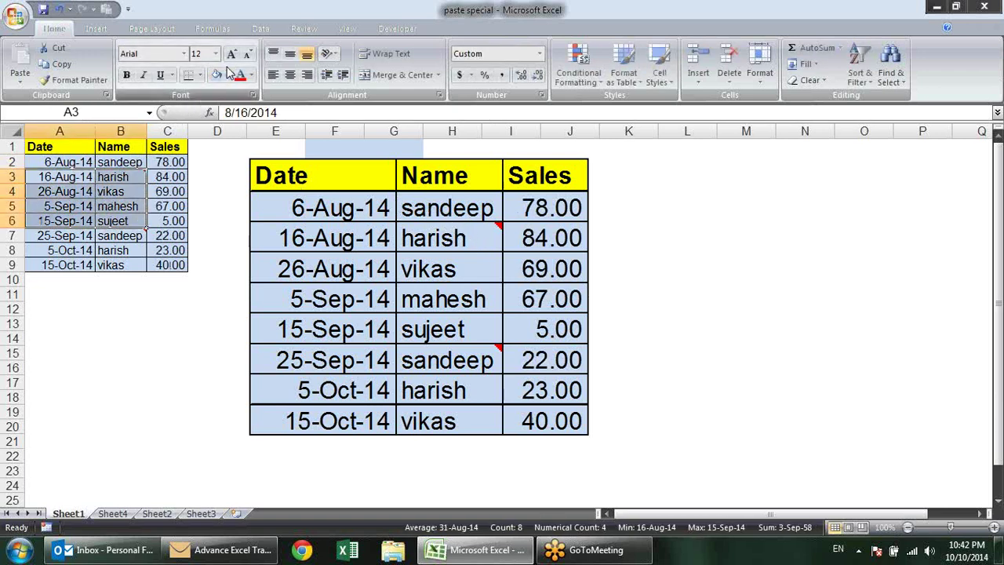
{"action": "left_click", "coordinate": [226, 76]}
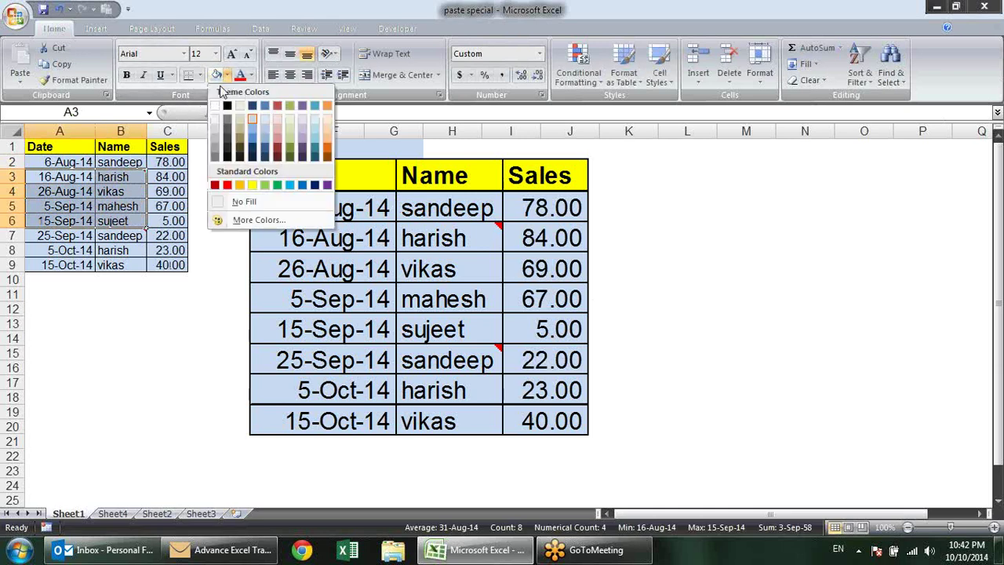
{"action": "left_click", "coordinate": [239, 185]}
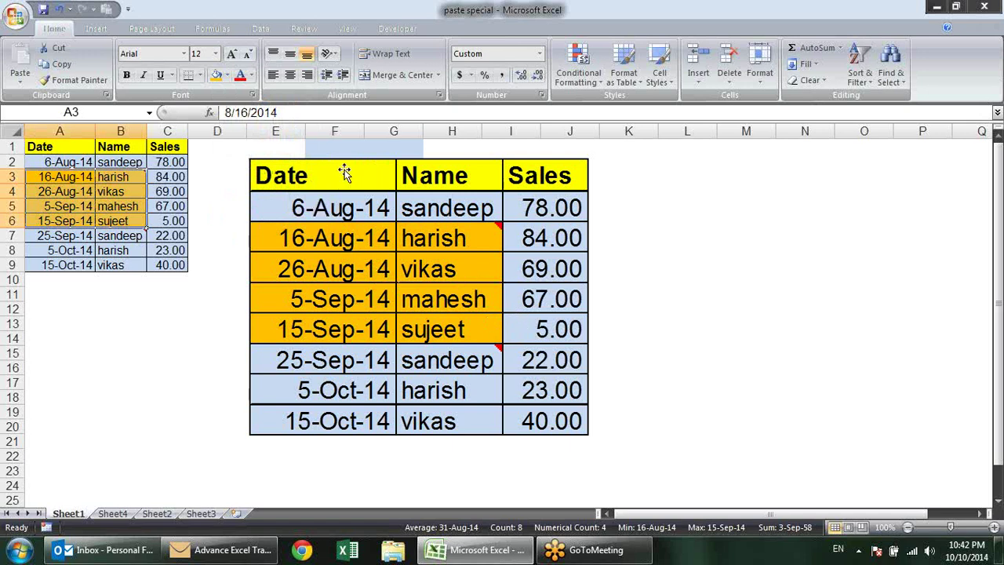
{"action": "left_click", "coordinate": [850, 263]}
Step: Select and deselect the linked picture twice to check its source range A1:C9
{"action": "left_click", "coordinate": [471, 206]}
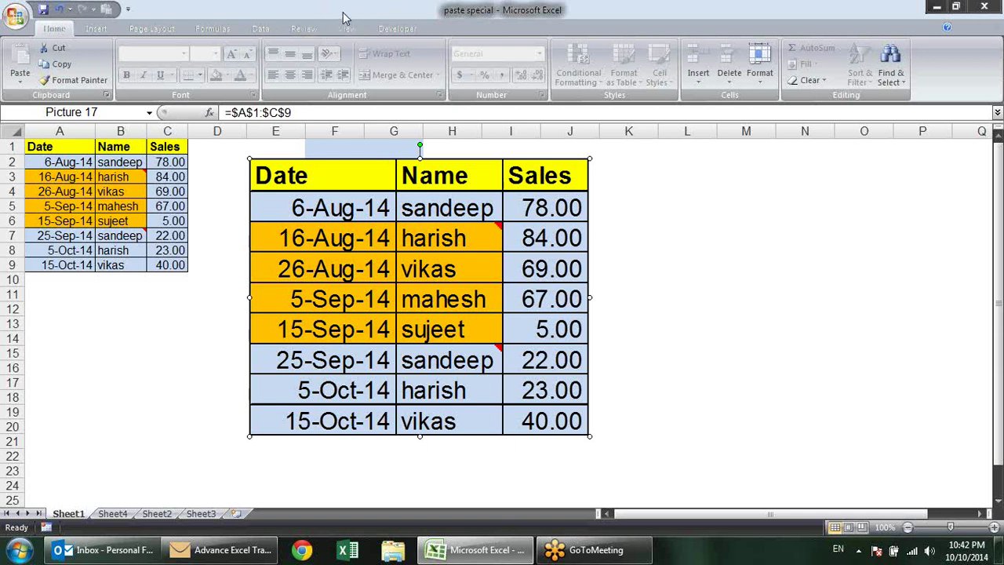
{"action": "left_click", "coordinate": [722, 239]}
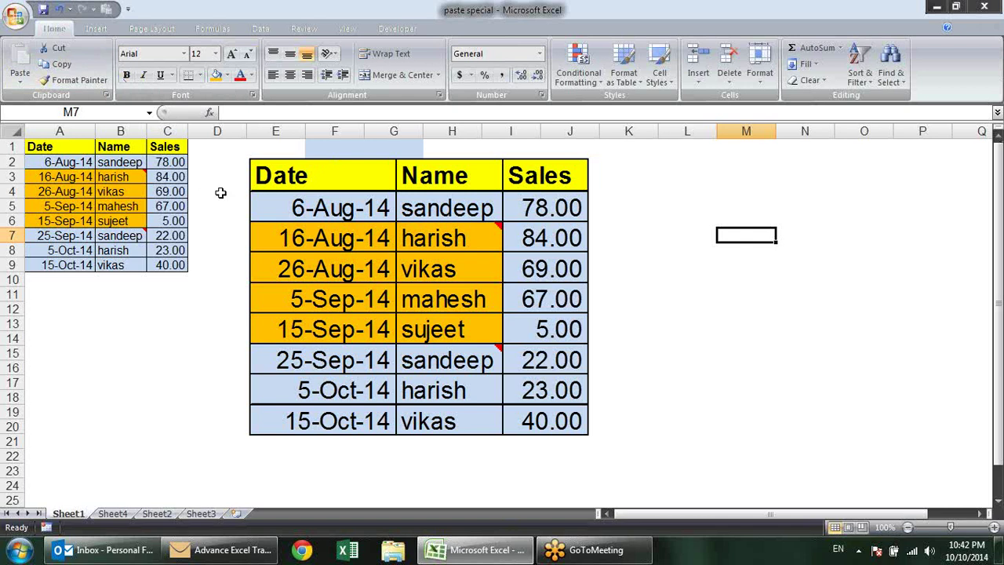
{"action": "left_click", "coordinate": [538, 208]}
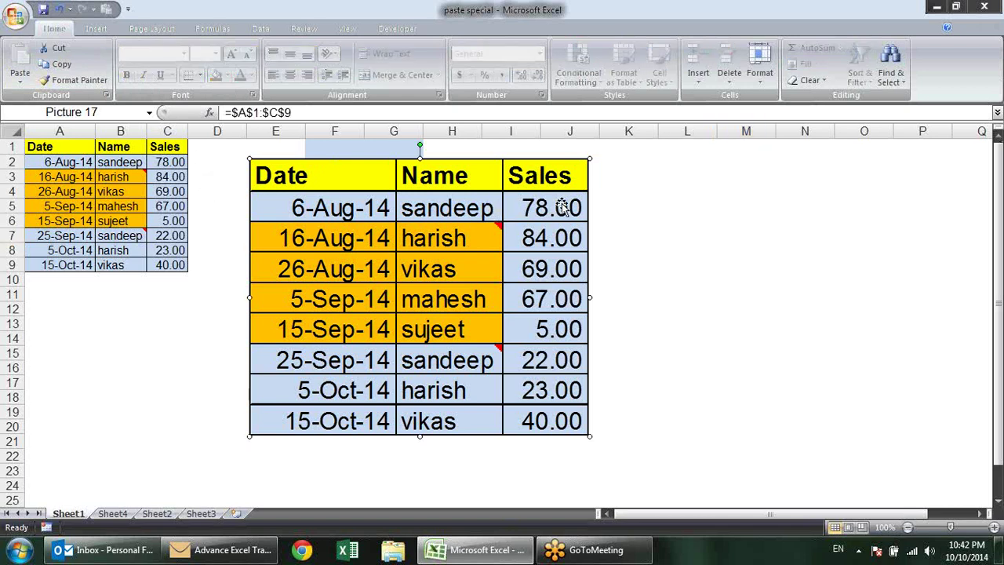
{"action": "left_click", "coordinate": [713, 156]}
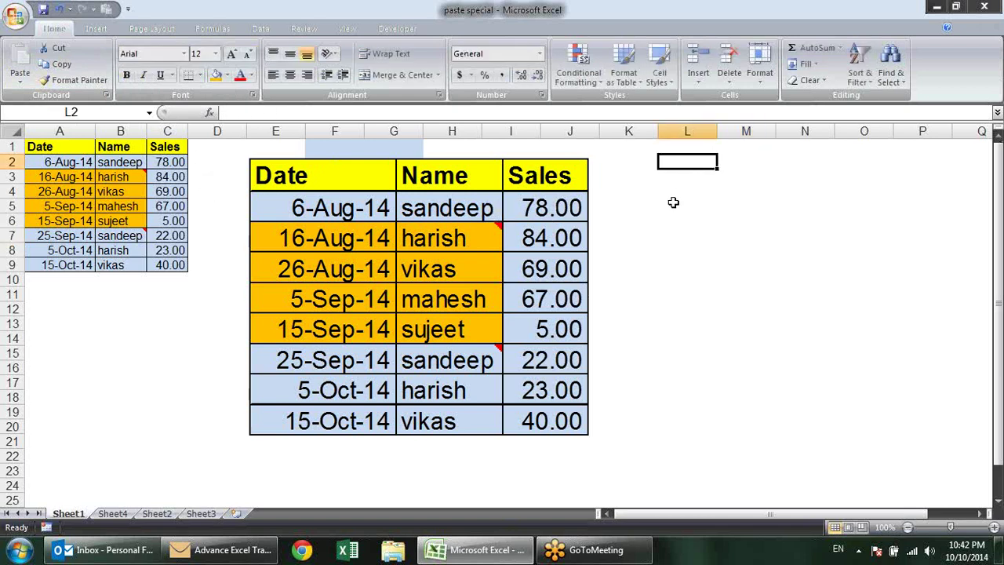
Step: Check the file menu, toggle the linked picture against cell K4, and reopen the menu
{"action": "left_click", "coordinate": [17, 17]}
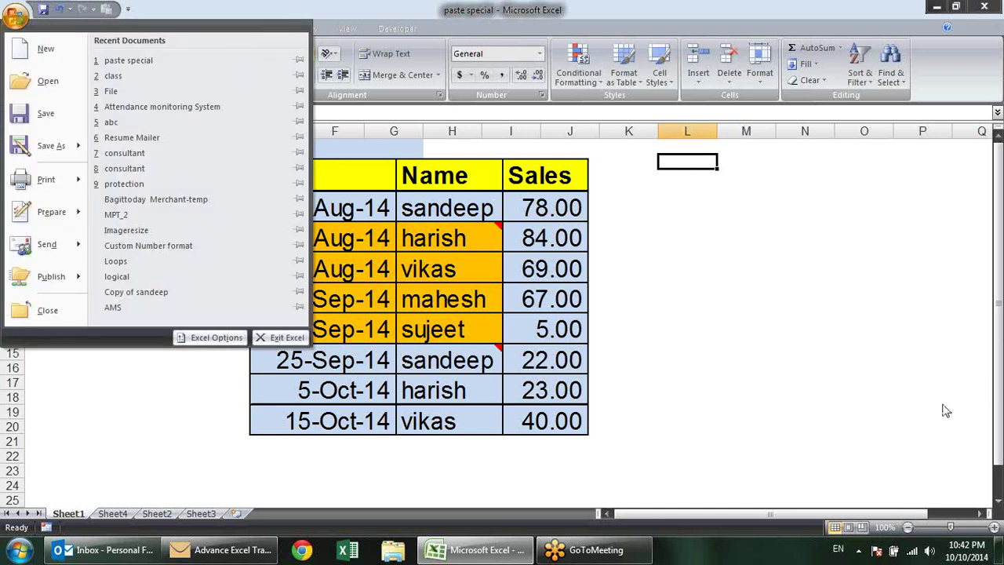
{"action": "left_click", "coordinate": [759, 316]}
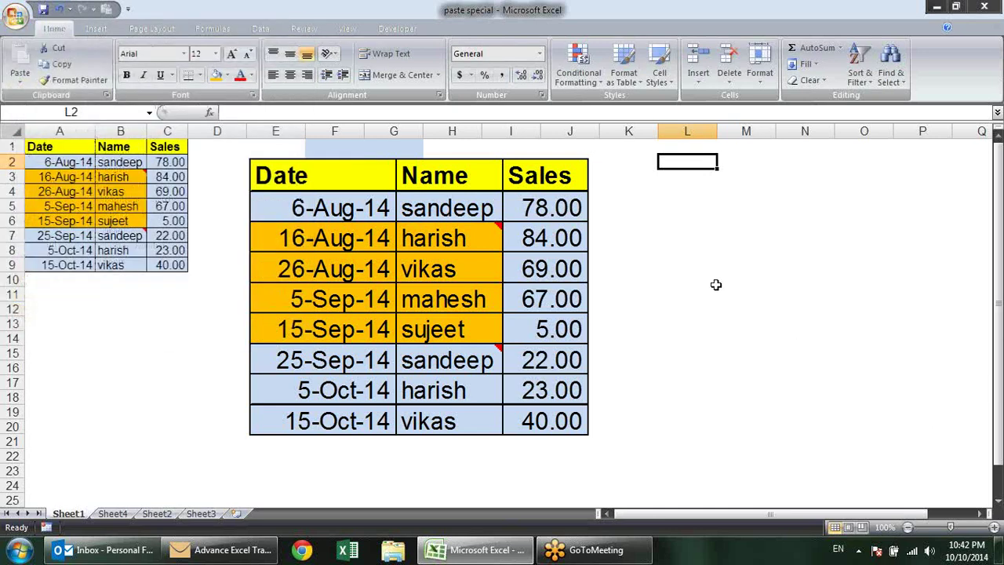
{"action": "left_click", "coordinate": [524, 182]}
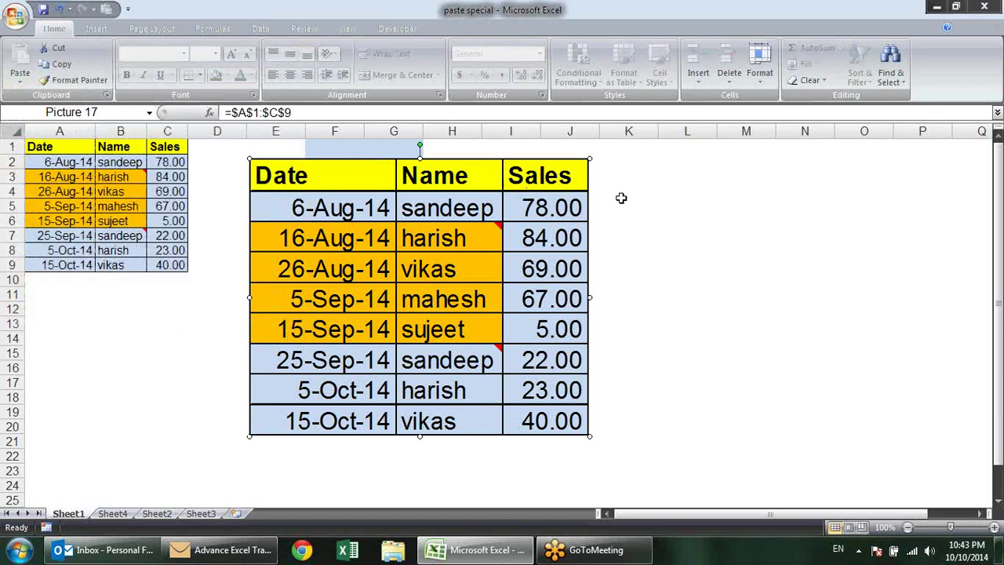
{"action": "left_click", "coordinate": [624, 192]}
{"action": "left_click", "coordinate": [553, 200]}
{"action": "left_click", "coordinate": [637, 195]}
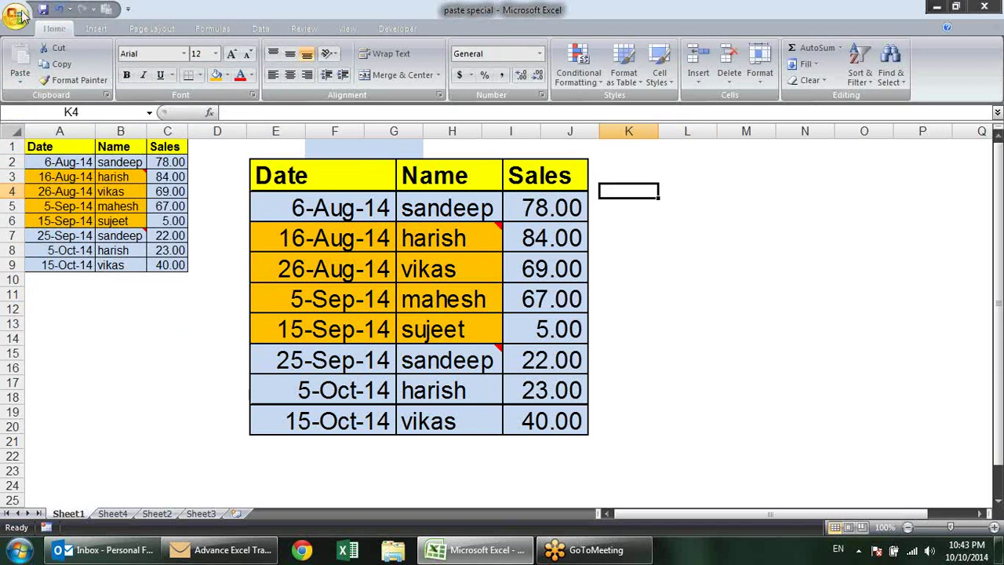
{"action": "left_click", "coordinate": [22, 14]}
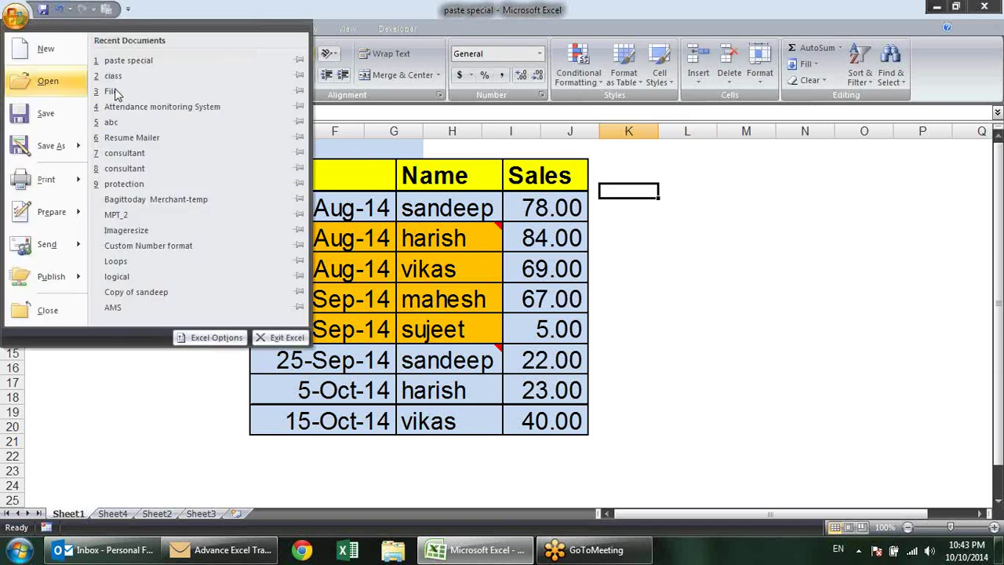
Step: Look over the Formulas and Proofing pages in Excel Options, then close them and show the View commands
{"action": "left_click", "coordinate": [216, 338]}
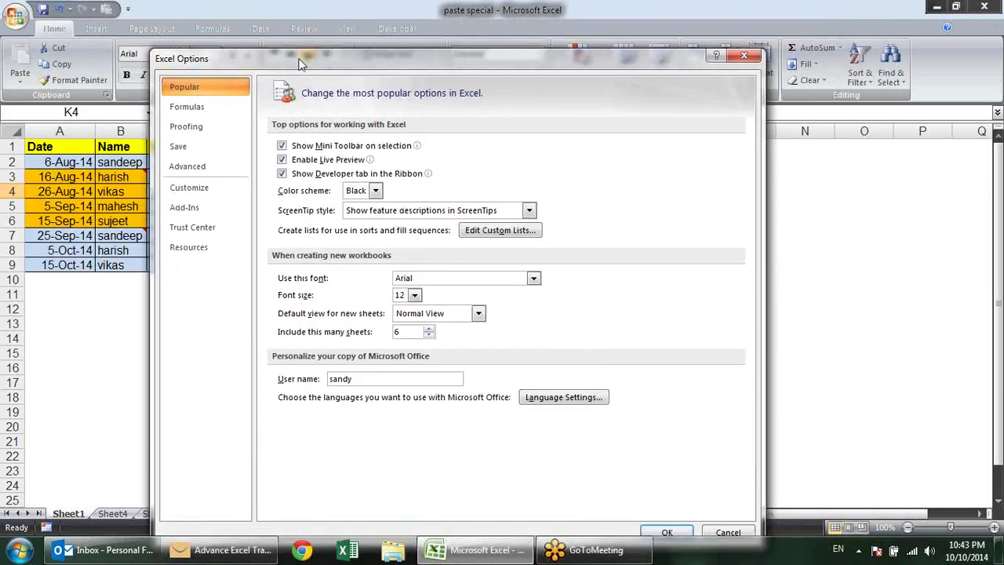
{"action": "left_click", "coordinate": [171, 105]}
{"action": "left_click", "coordinate": [189, 122]}
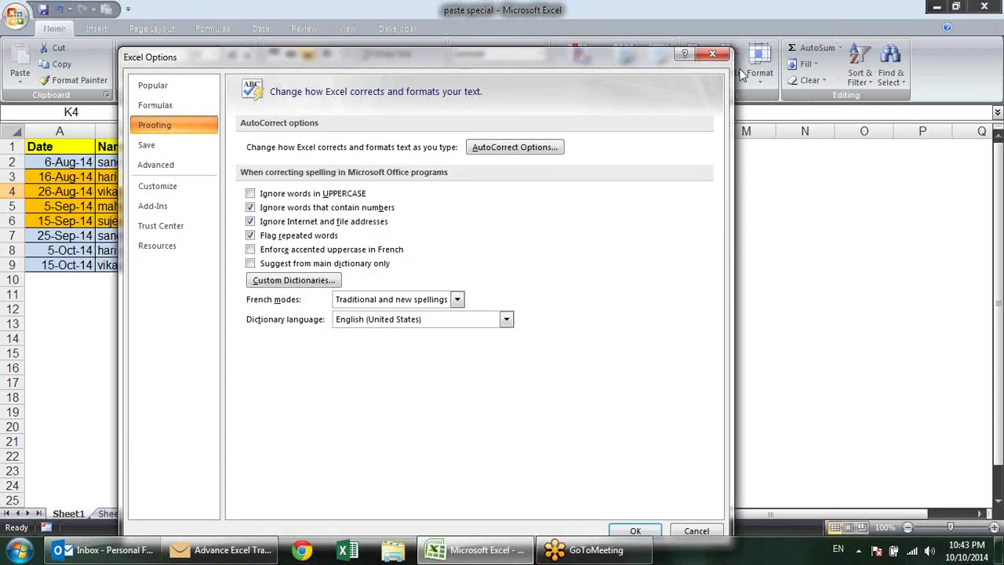
{"action": "left_click", "coordinate": [713, 53]}
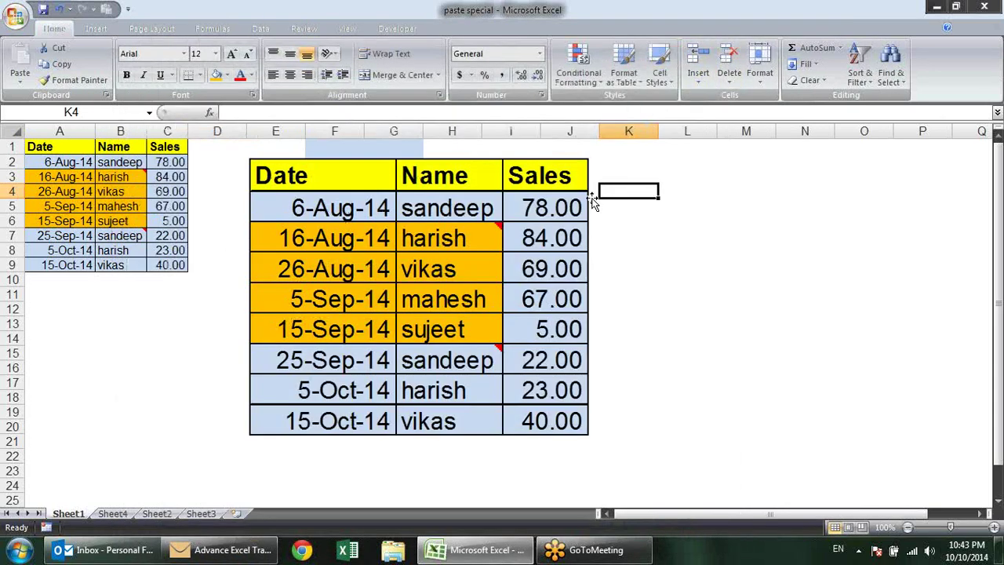
{"action": "left_click", "coordinate": [347, 28]}
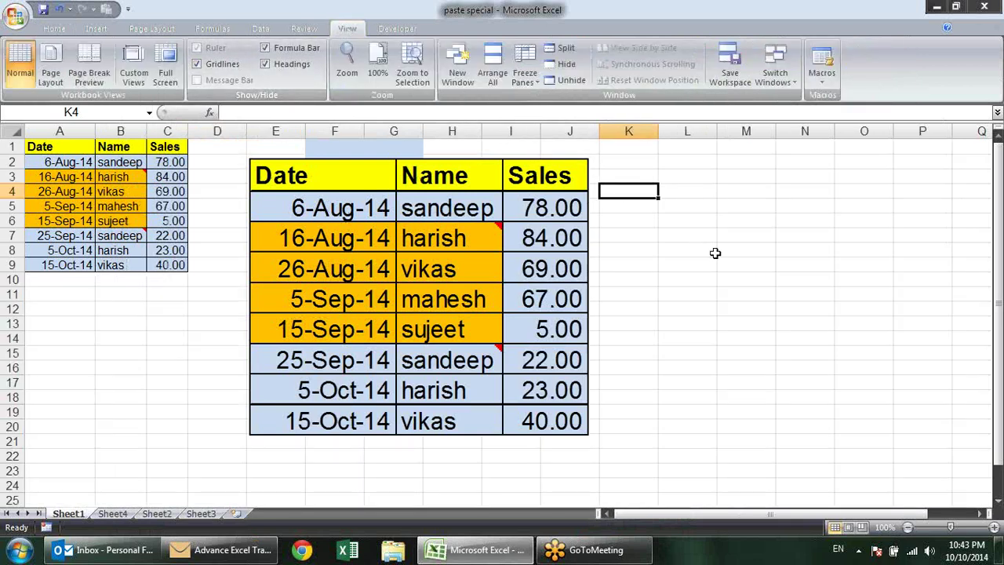
Step: Fill empty cell L4 down to L7 to recalculate Sales values such as 54.00 and 32.00
{"action": "left_click", "coordinate": [712, 251]}
{"action": "left_click", "coordinate": [674, 190]}
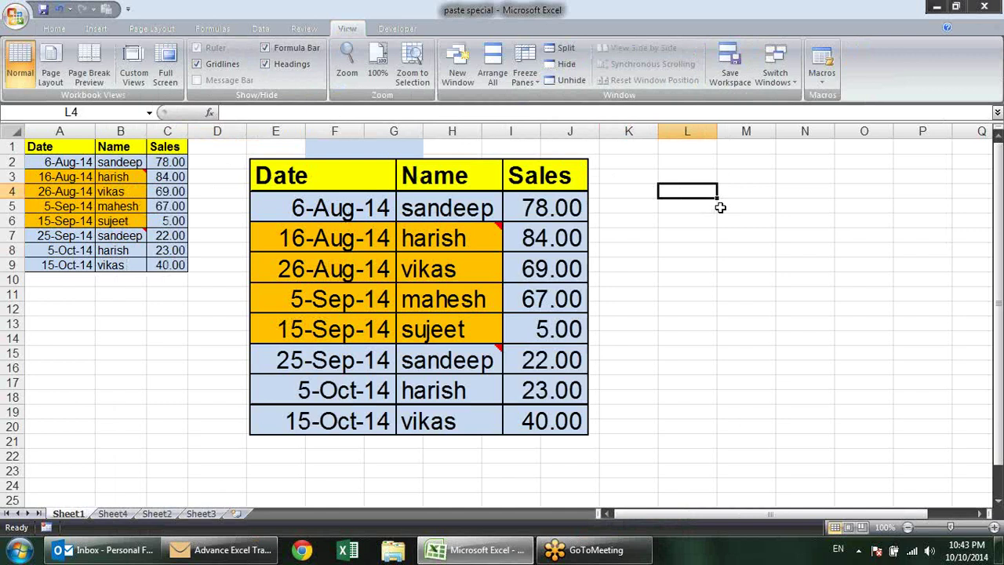
{"action": "left_click_drag", "start_coordinate": [717, 197], "coordinate": [717, 243]}
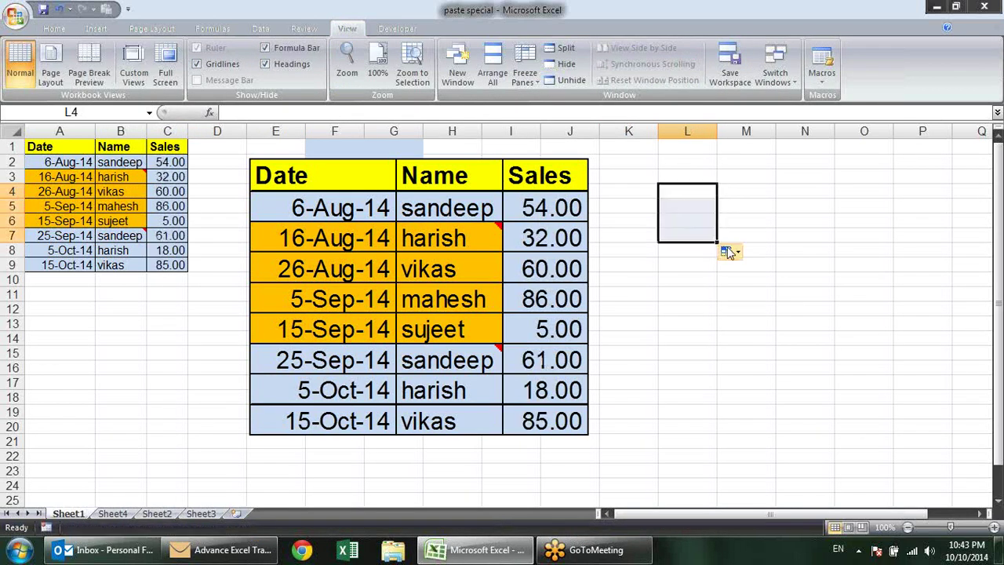
{"action": "left_click", "coordinate": [740, 186]}
{"action": "left_click", "coordinate": [692, 183]}
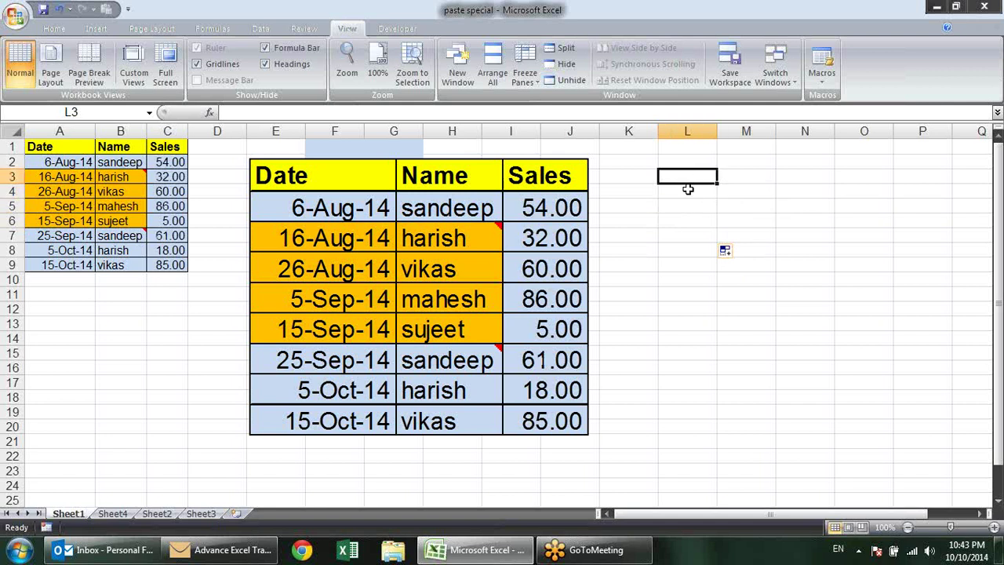
{"action": "left_click", "coordinate": [687, 191]}
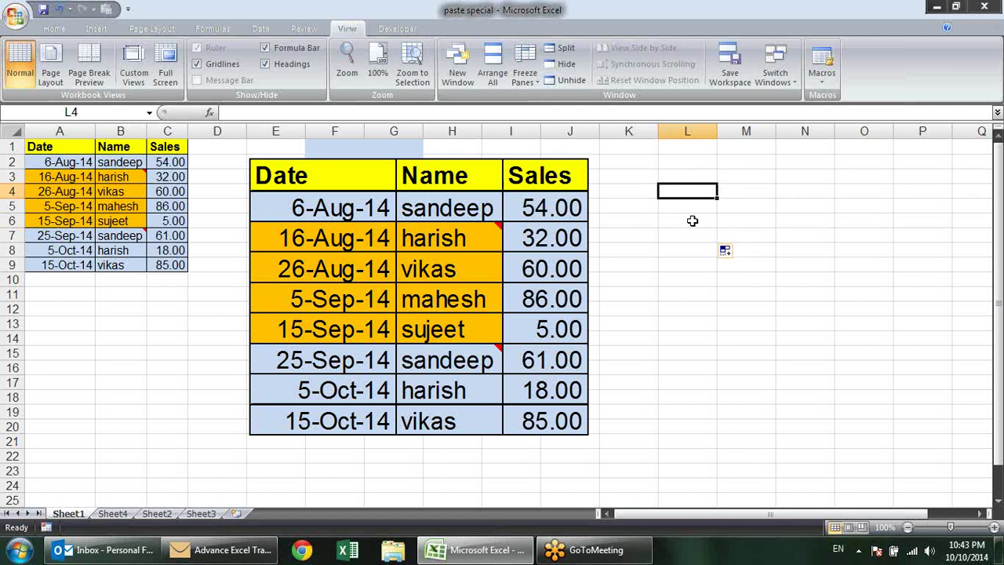
{"action": "left_click", "coordinate": [998, 44]}
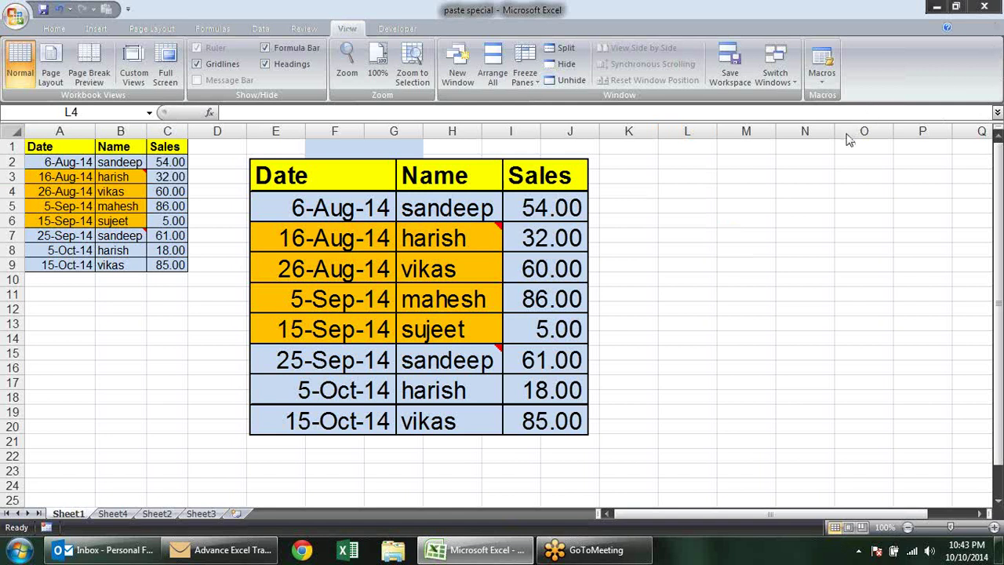